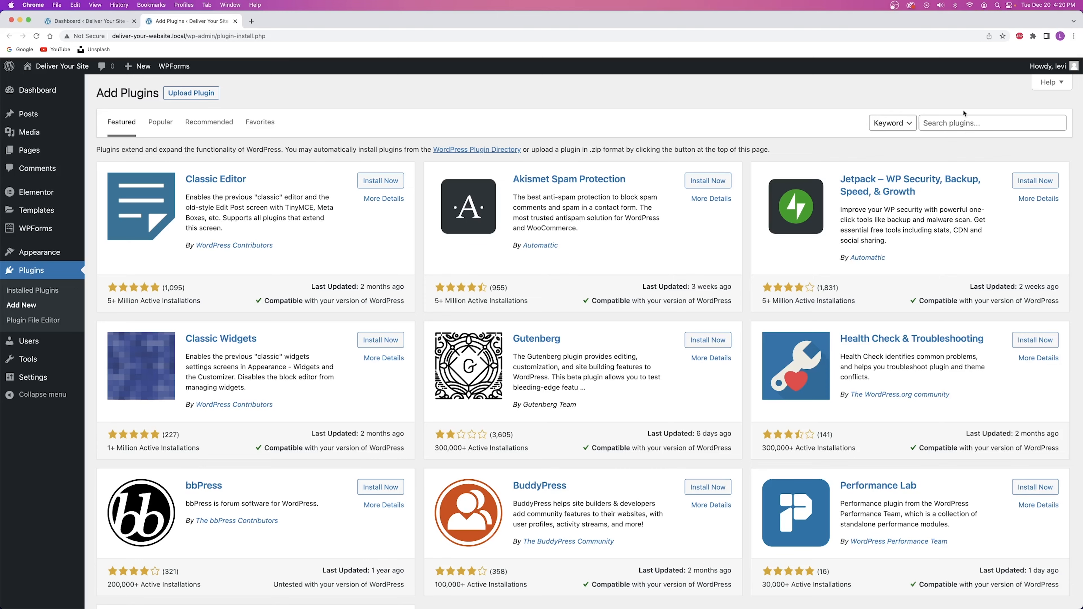
Search 'welcome dashboard for elementor', then install and activate Dashboard Welcome for Elementor.
left_click(953, 123)
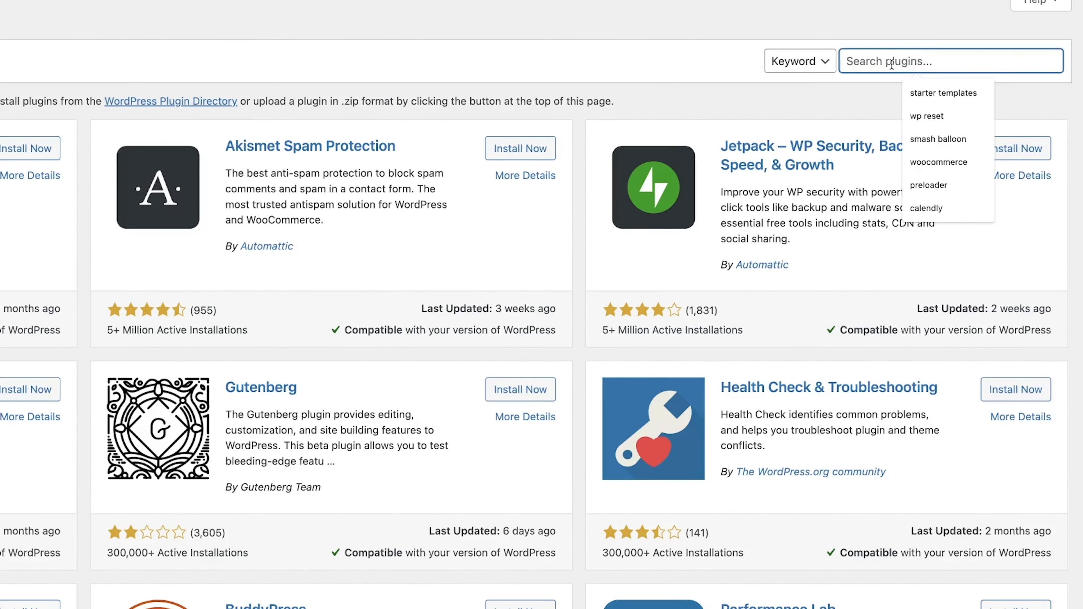
type("welcome dashboard for elementor")
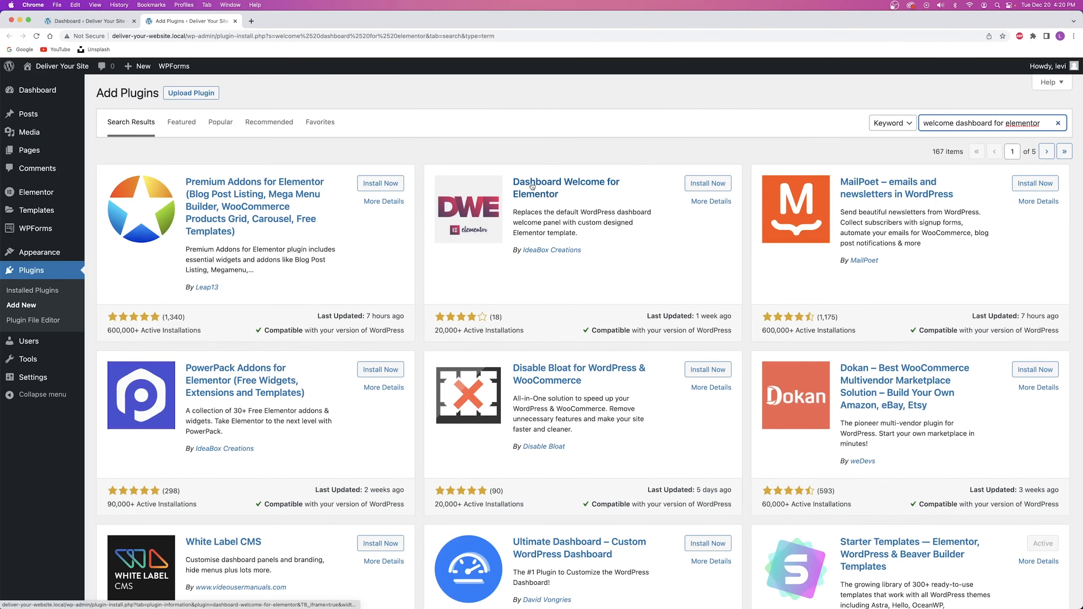
left_click(708, 185)
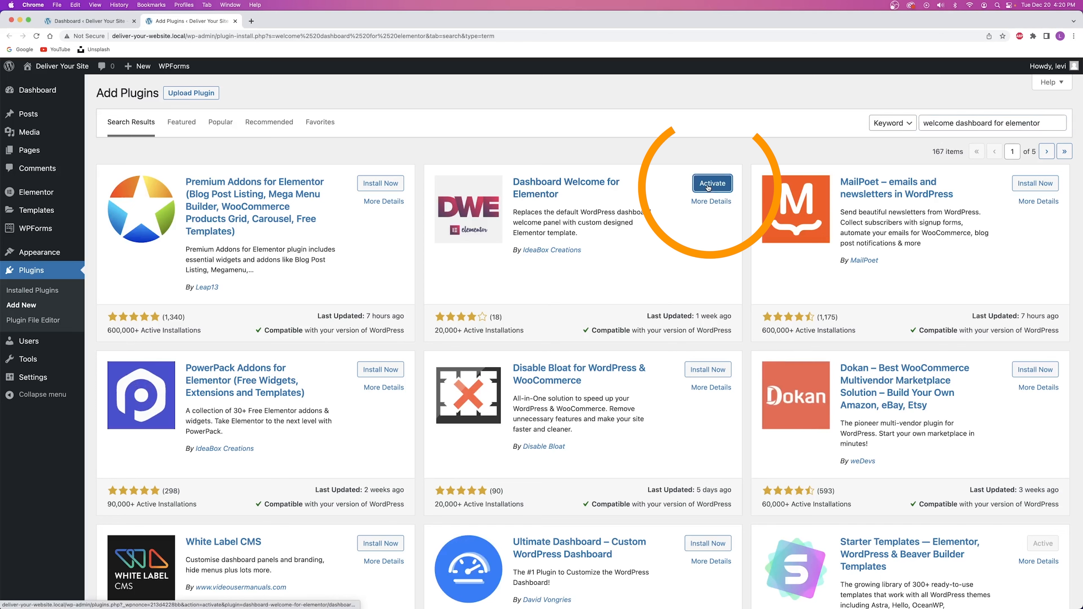
left_click(706, 183)
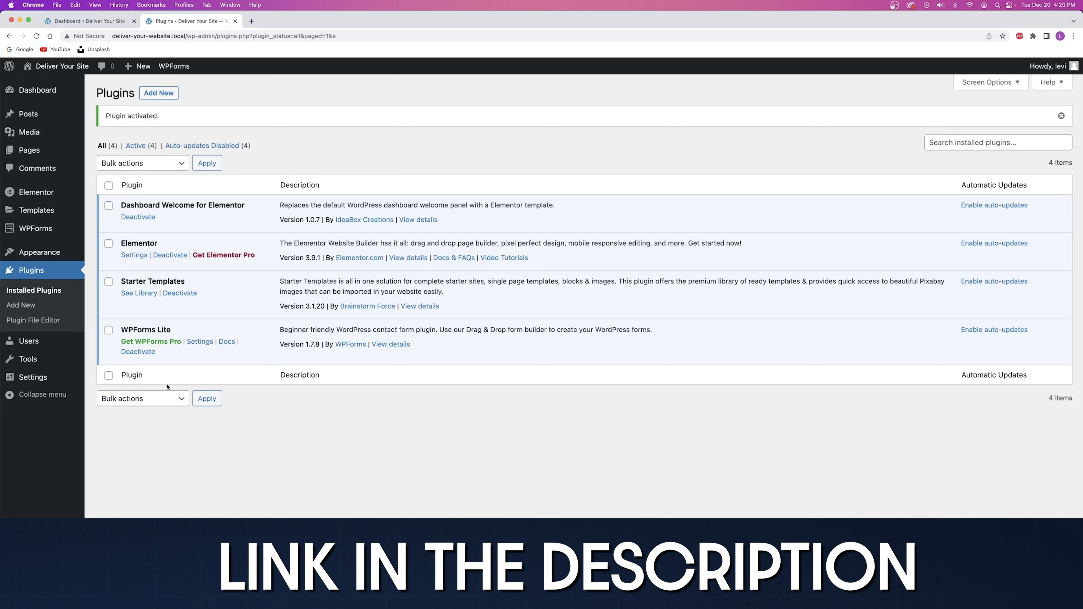
From Saved Templates, import the CAPW Client Dashboard Template JSON chosen from Downloads.
mouse_move(41, 212)
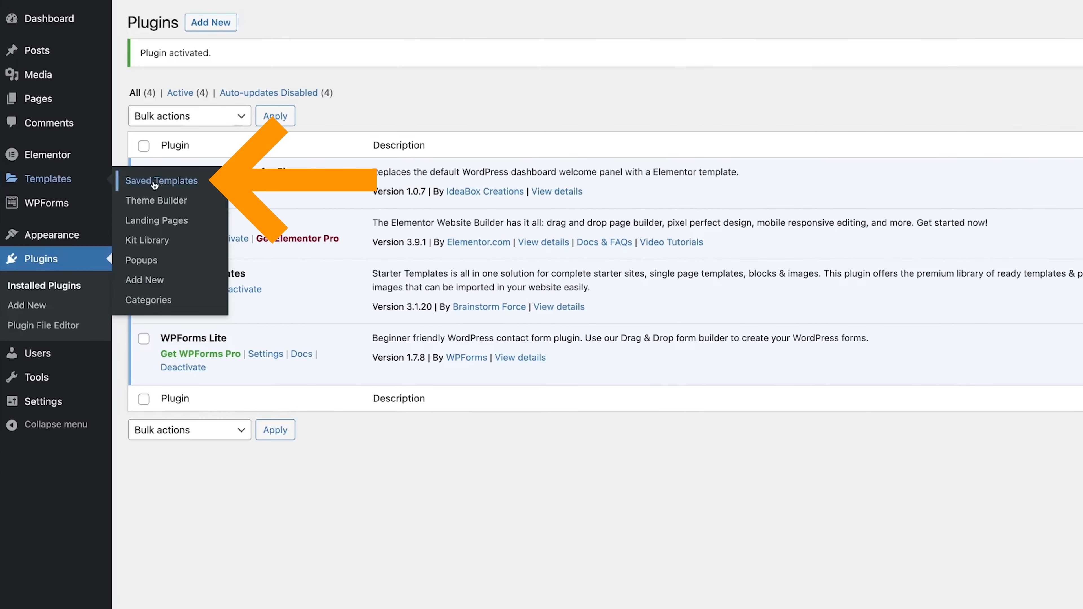
left_click(155, 183)
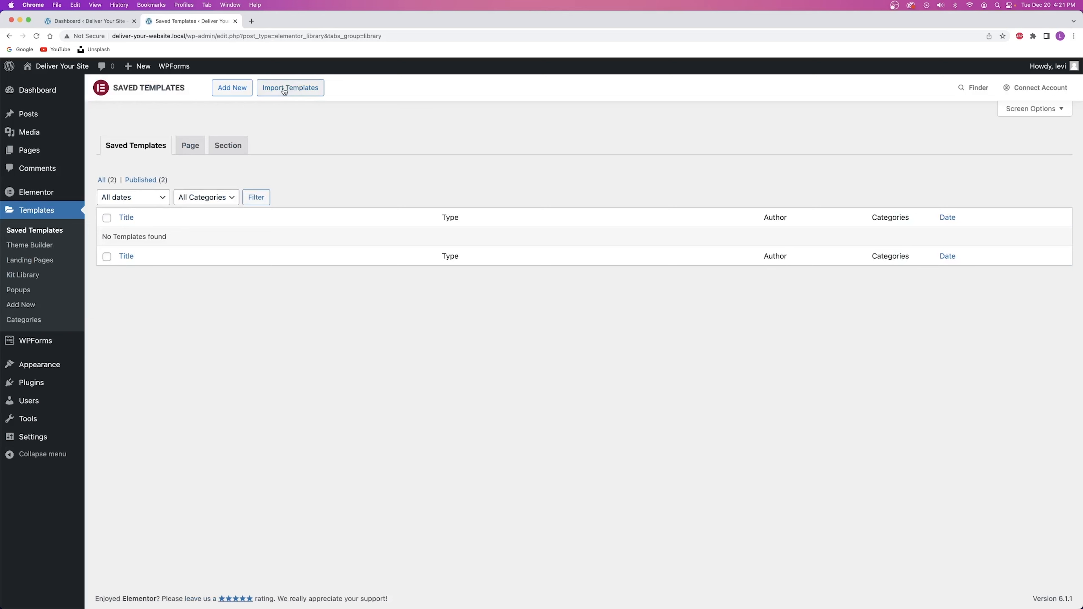
left_click(293, 92)
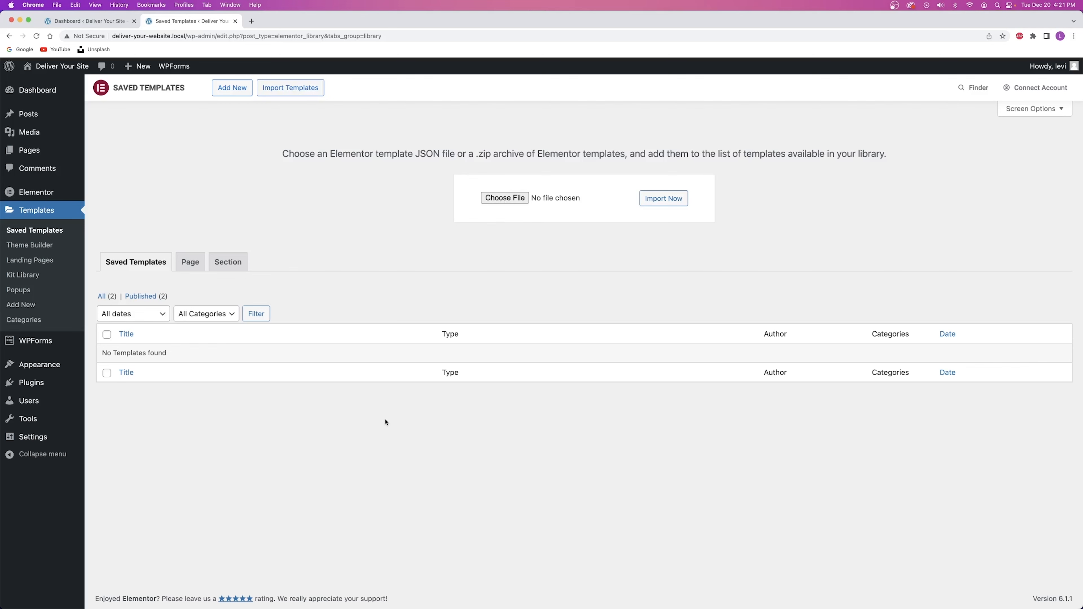
left_click(503, 200)
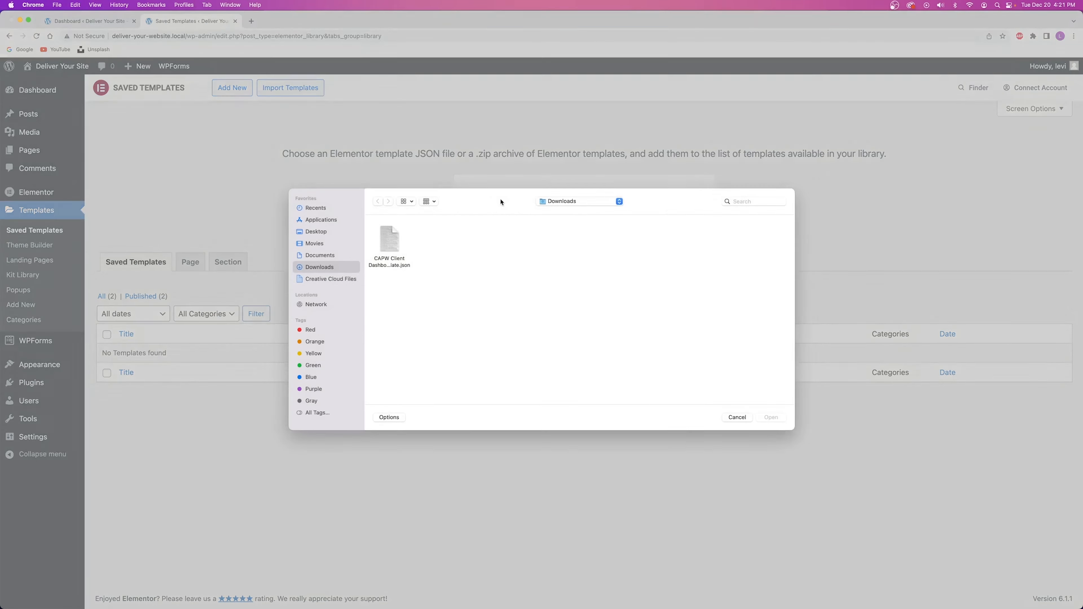
left_click(393, 248)
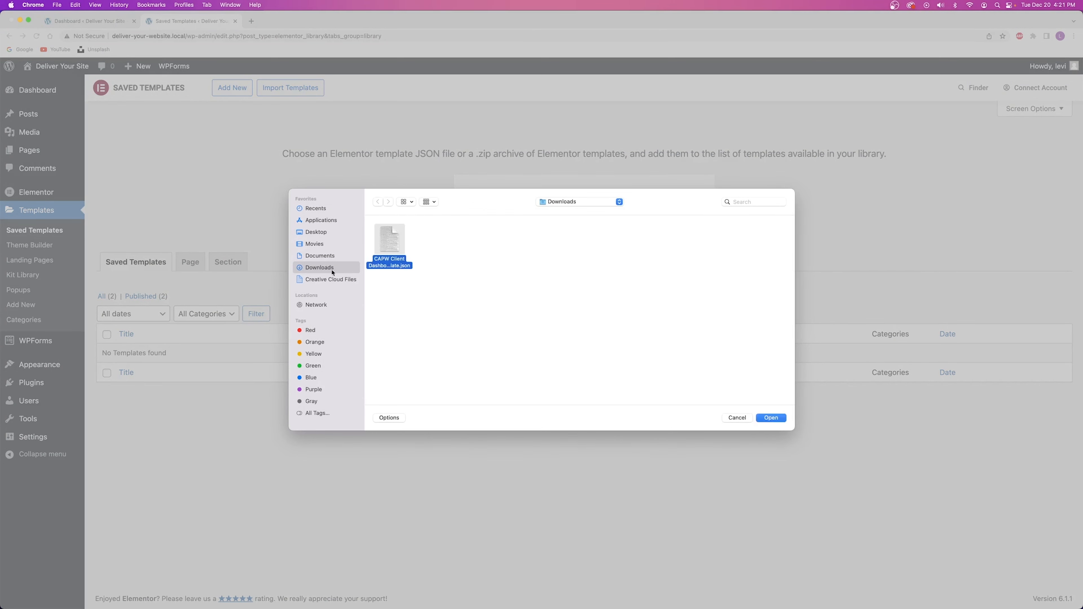
left_click(771, 418)
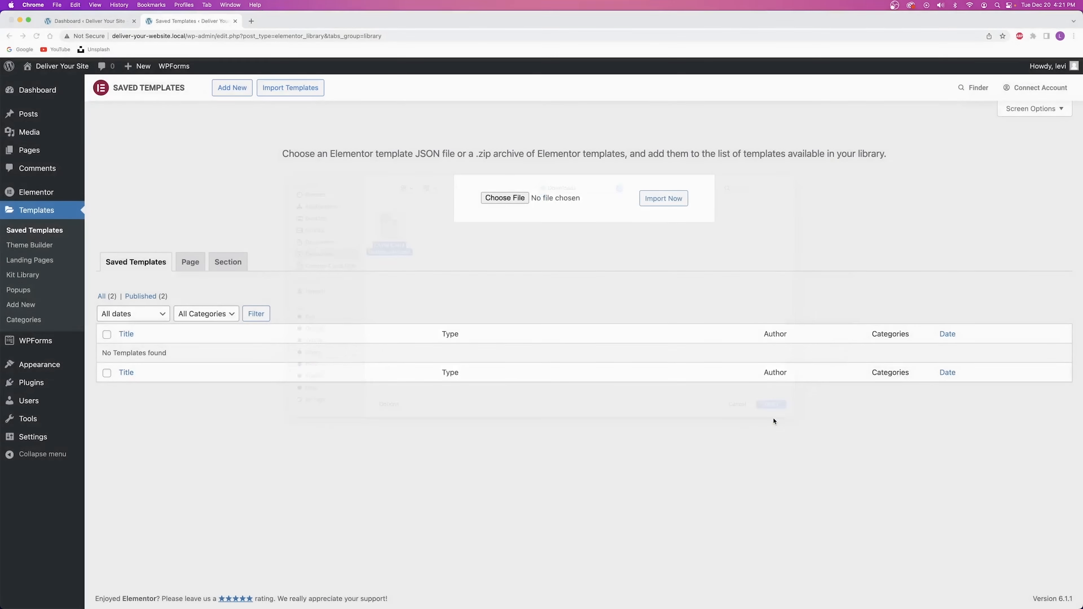
left_click(669, 202)
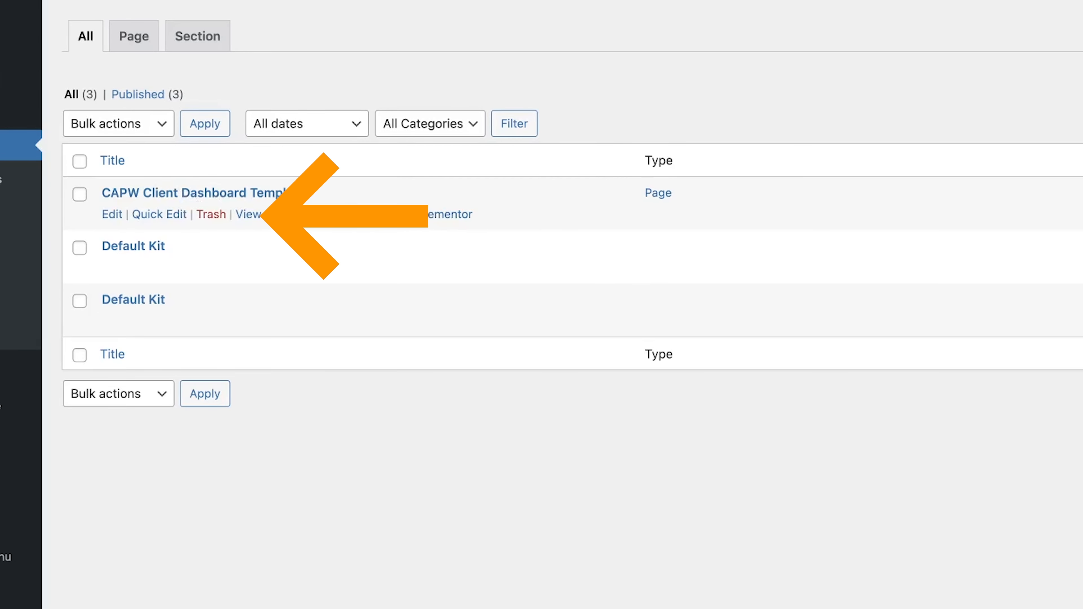
Quick-edit the CAPW template to use the Elementor Full Width page template and update it.
left_click(153, 217)
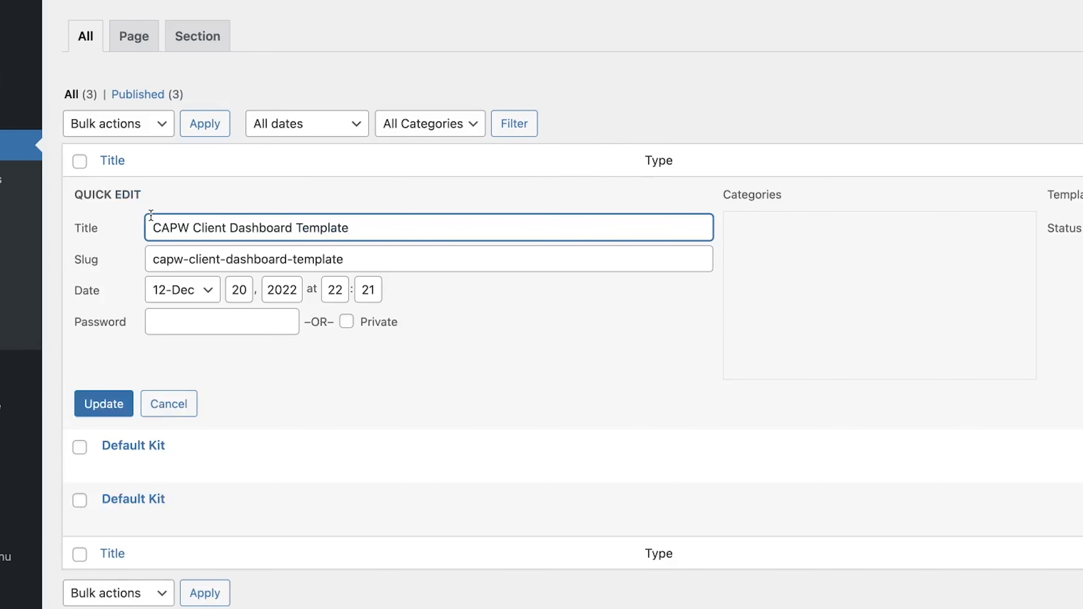
left_click(761, 200)
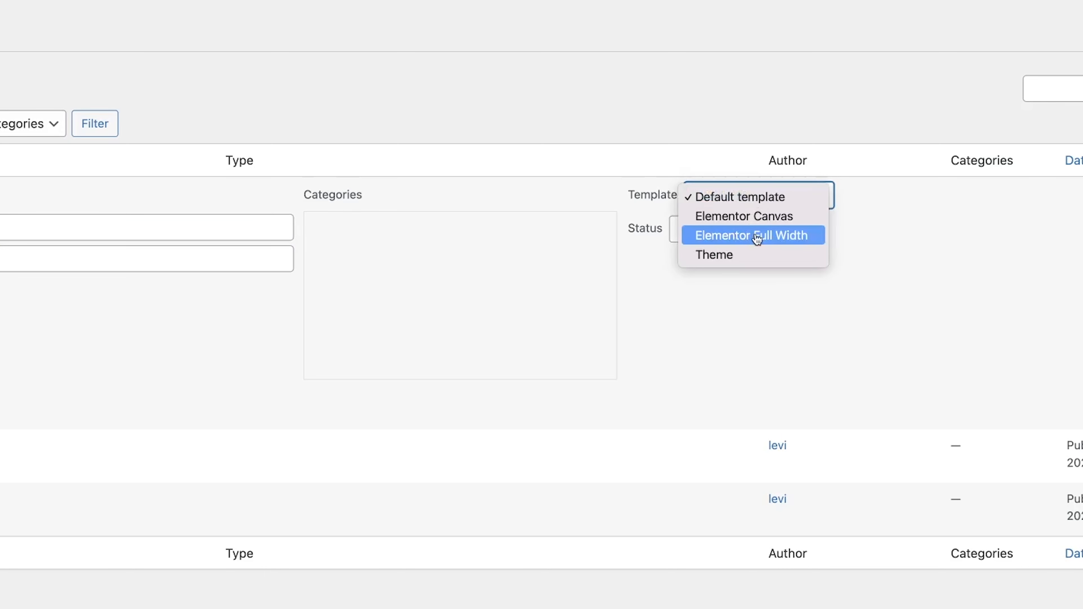
left_click(757, 239)
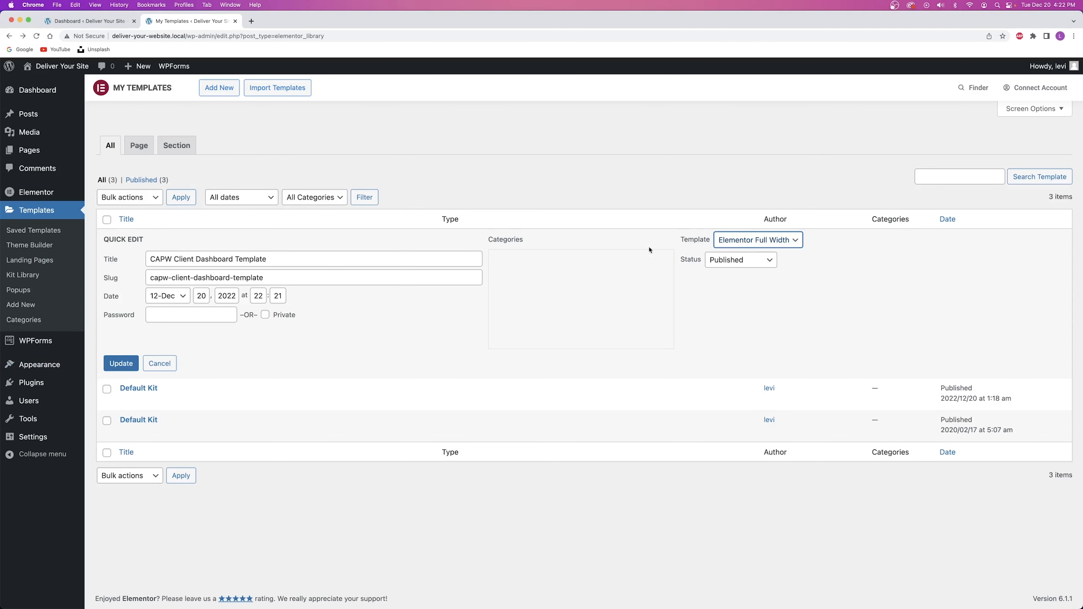
left_click(123, 363)
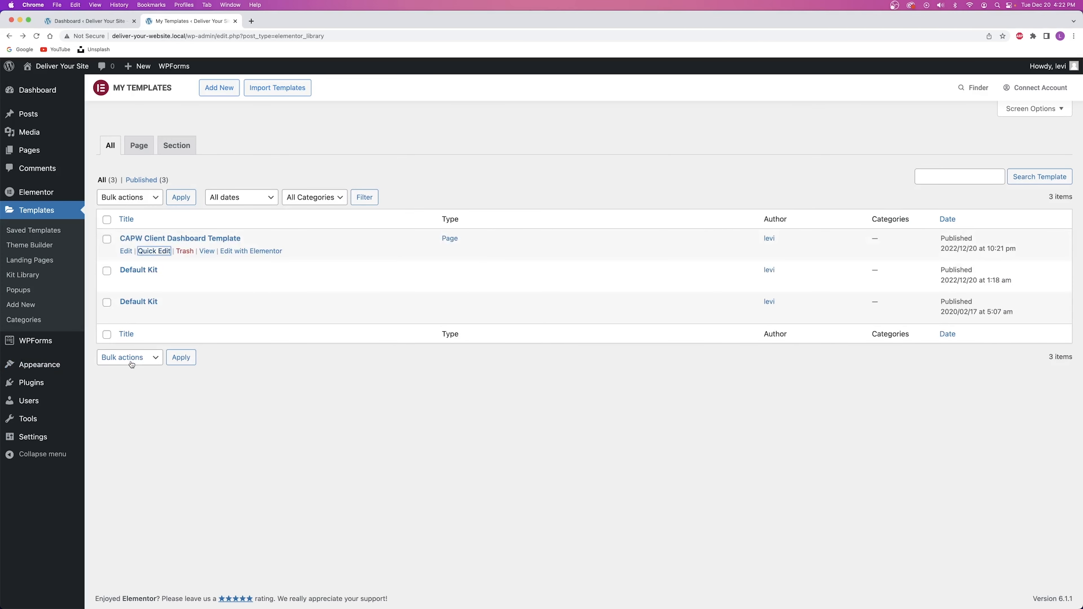
Open the CAPW template in Elementor and look over its welcome heading and six action cards.
left_click(261, 253)
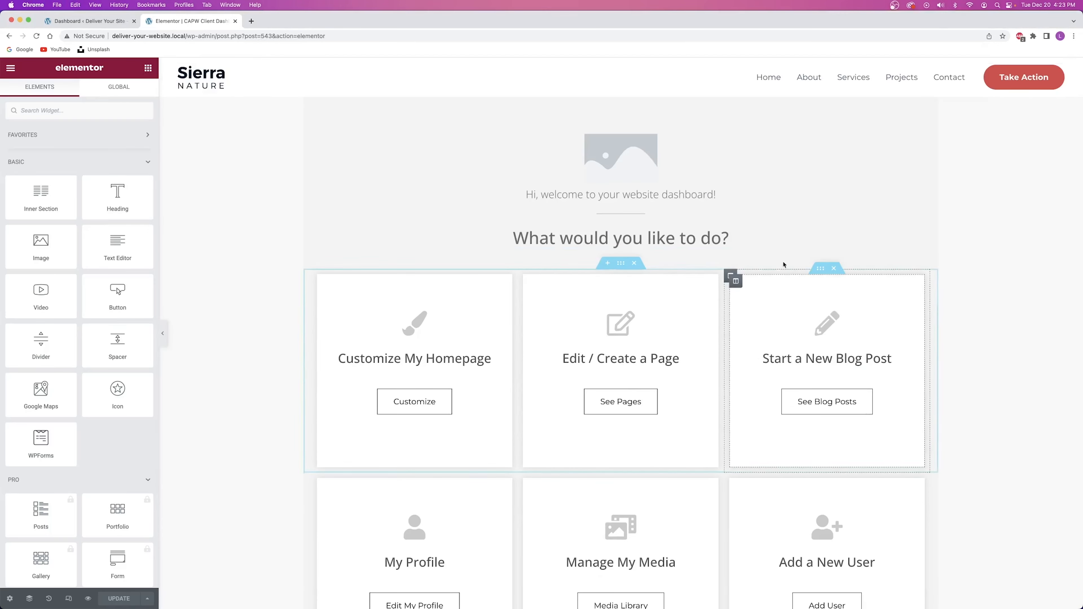
scroll(624, 290, "down", 3)
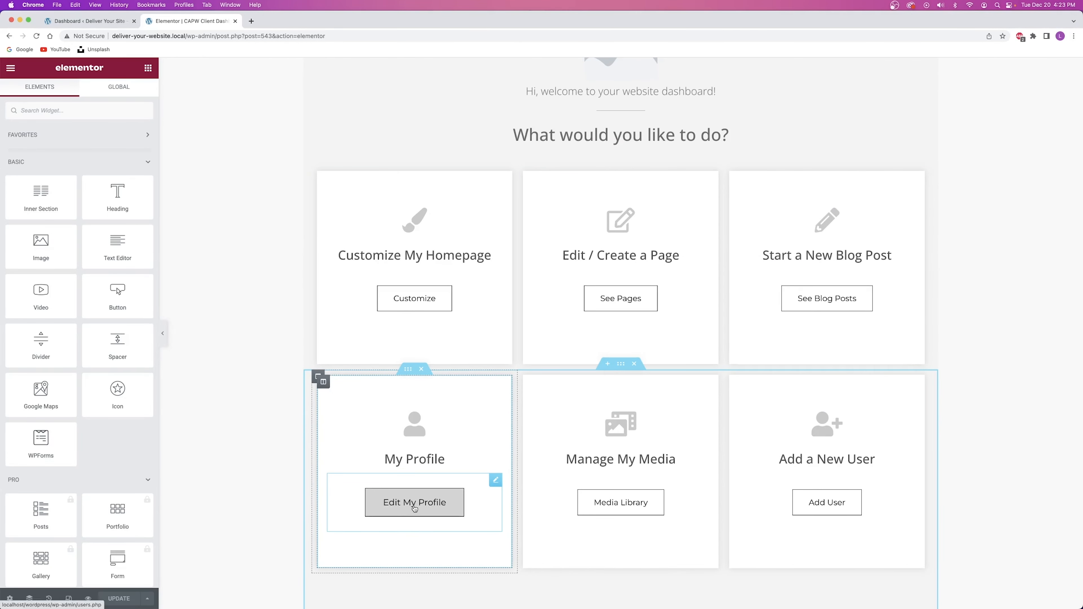
scroll(422, 495, "up", 3)
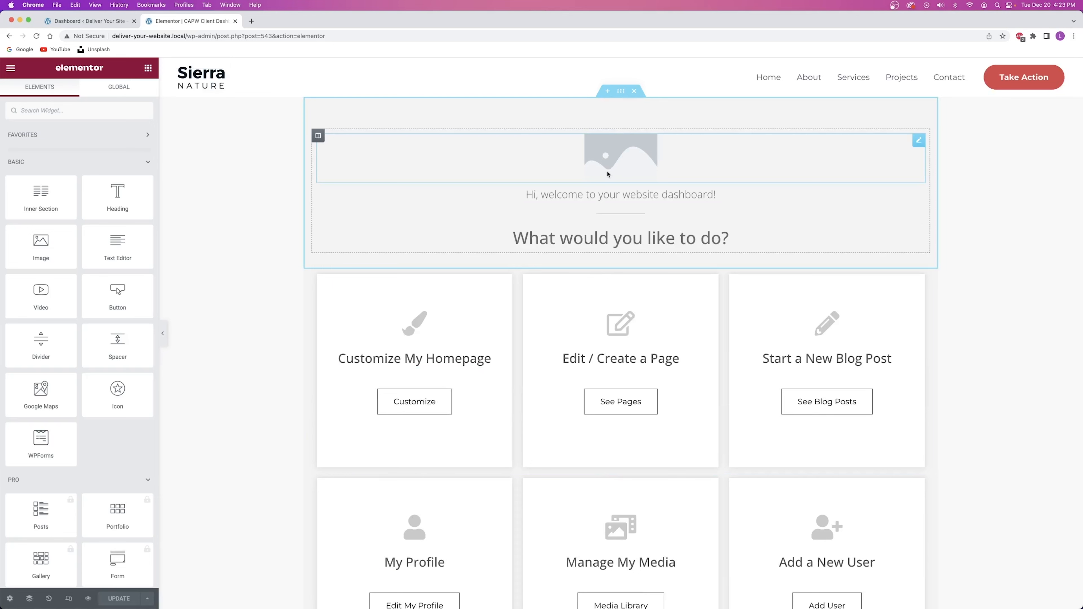
Swap the header placeholder for sierra_nature_logo_color.png from the Media Library and update the template.
left_click(619, 163)
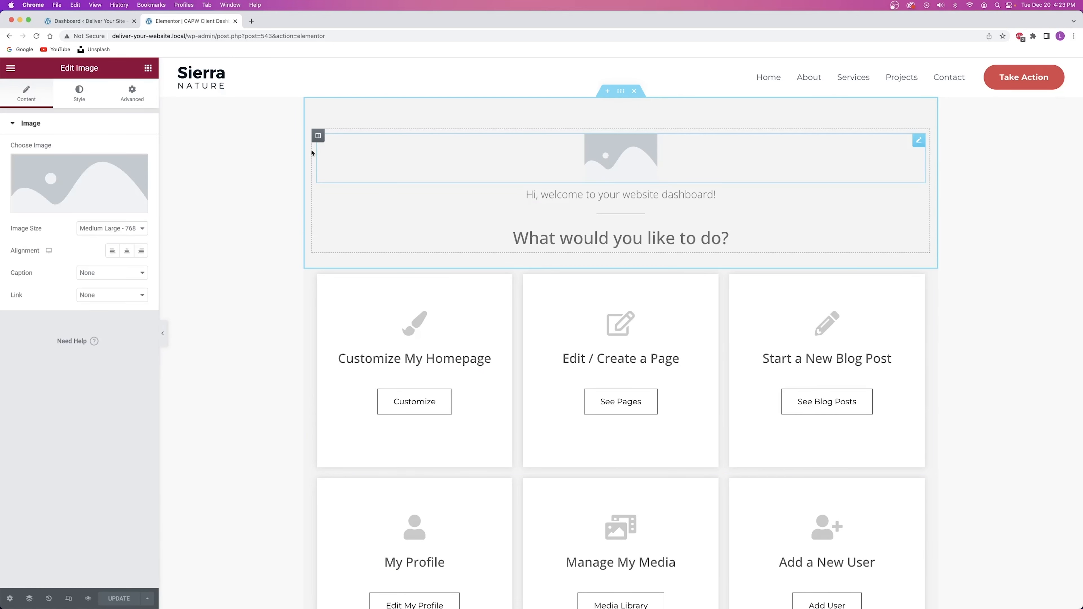
left_click(99, 176)
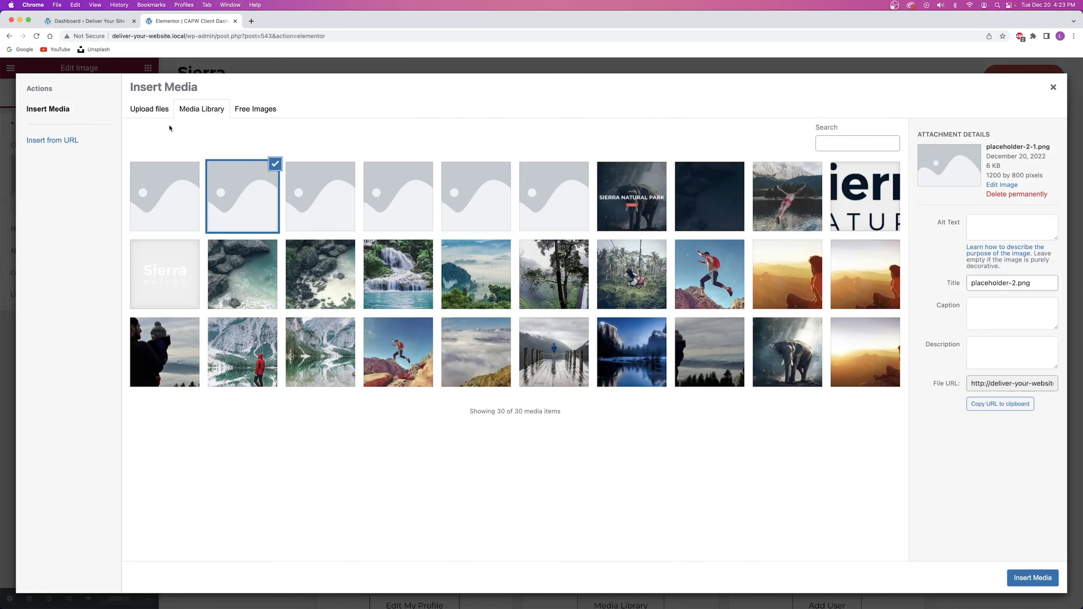
left_click(152, 110)
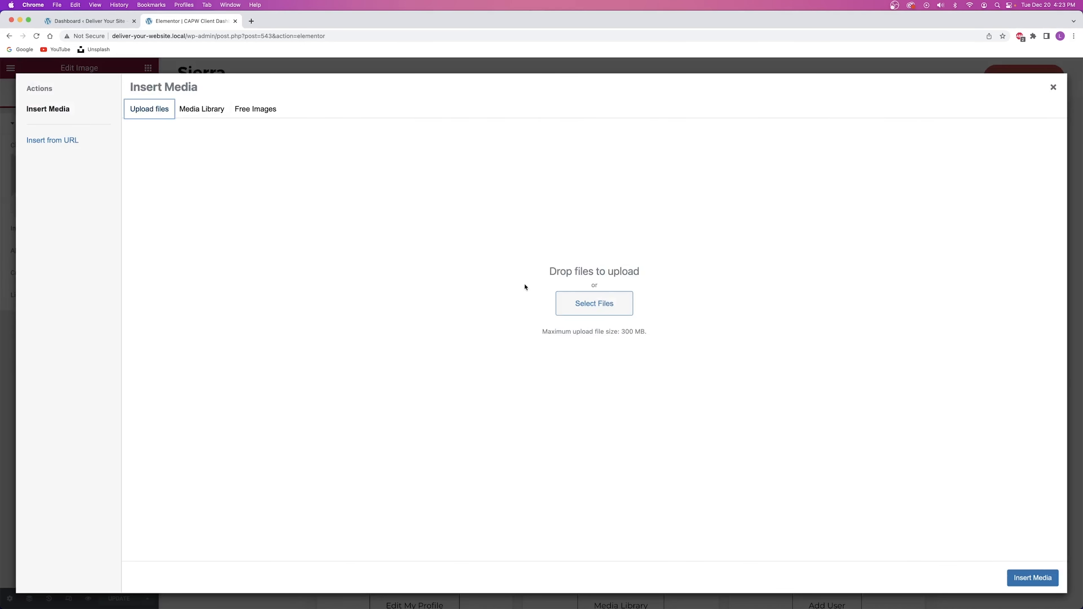
left_click(591, 302)
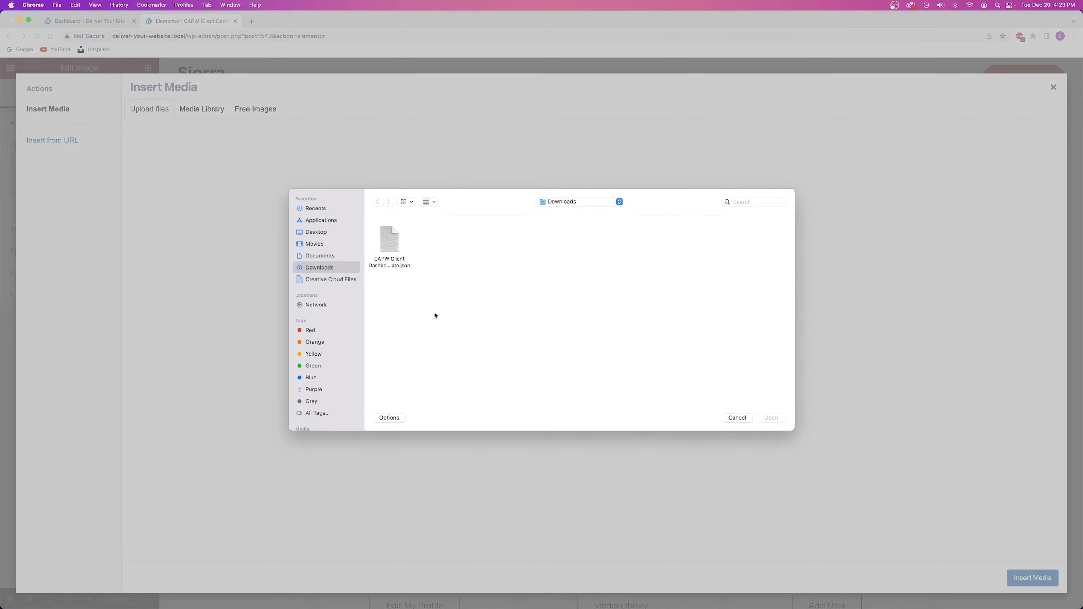
left_click(737, 418)
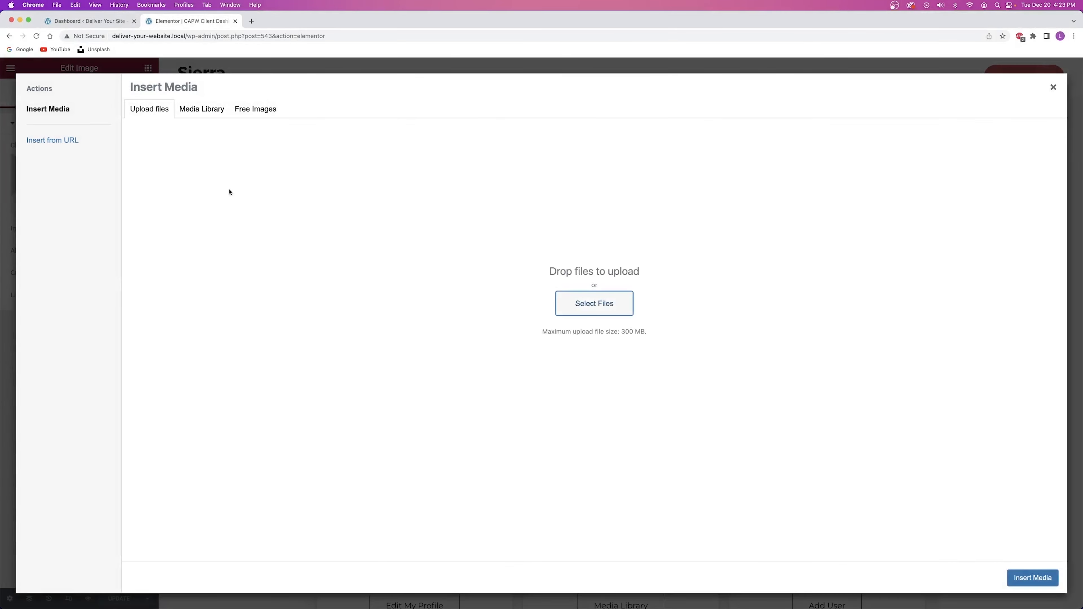
left_click(208, 110)
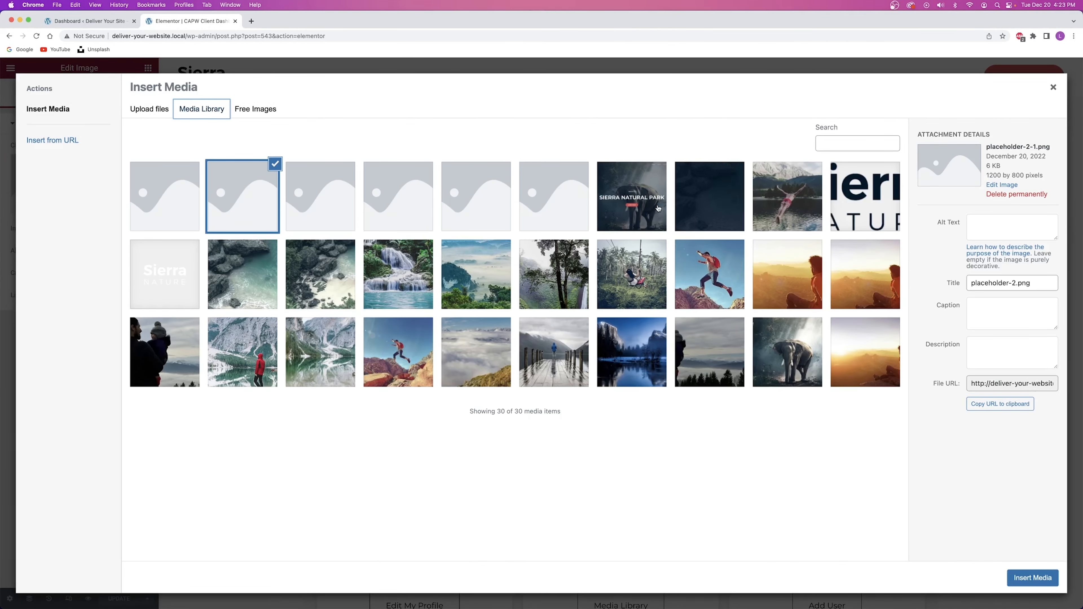
left_click(865, 204)
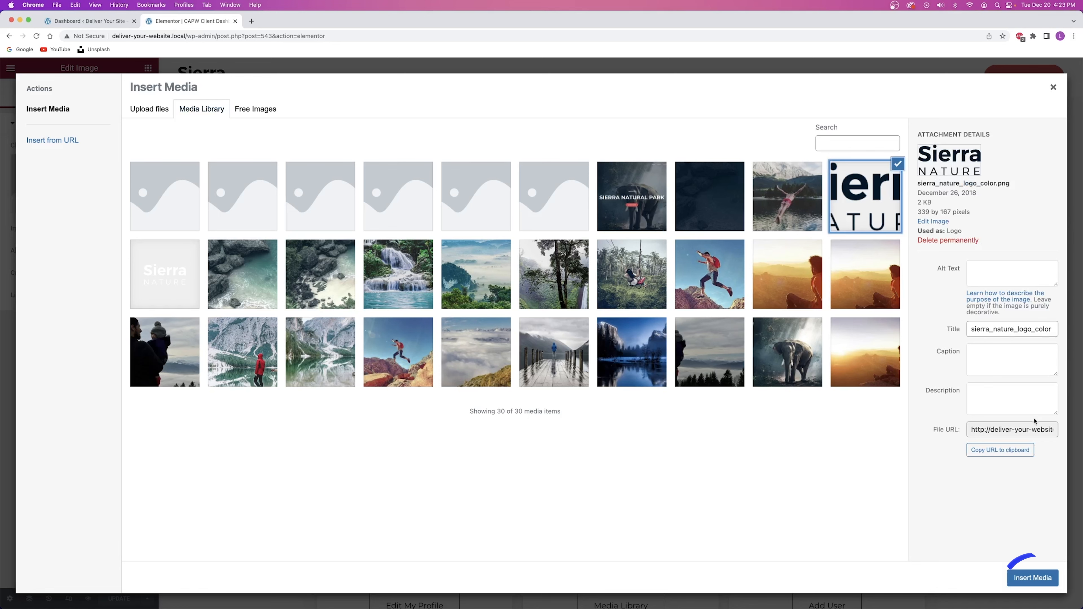
left_click(1032, 578)
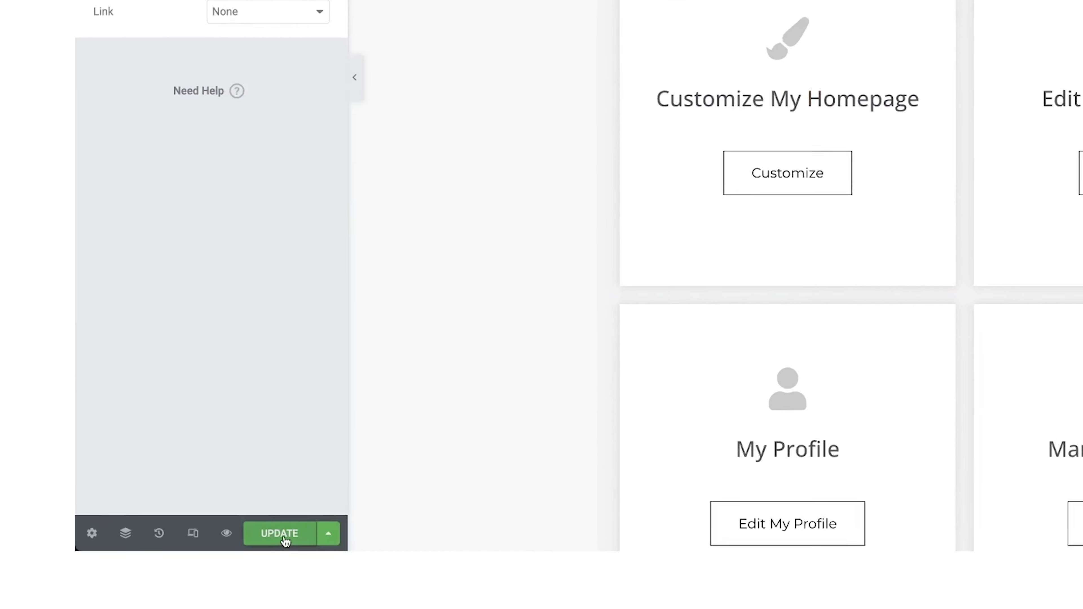
left_click(120, 599)
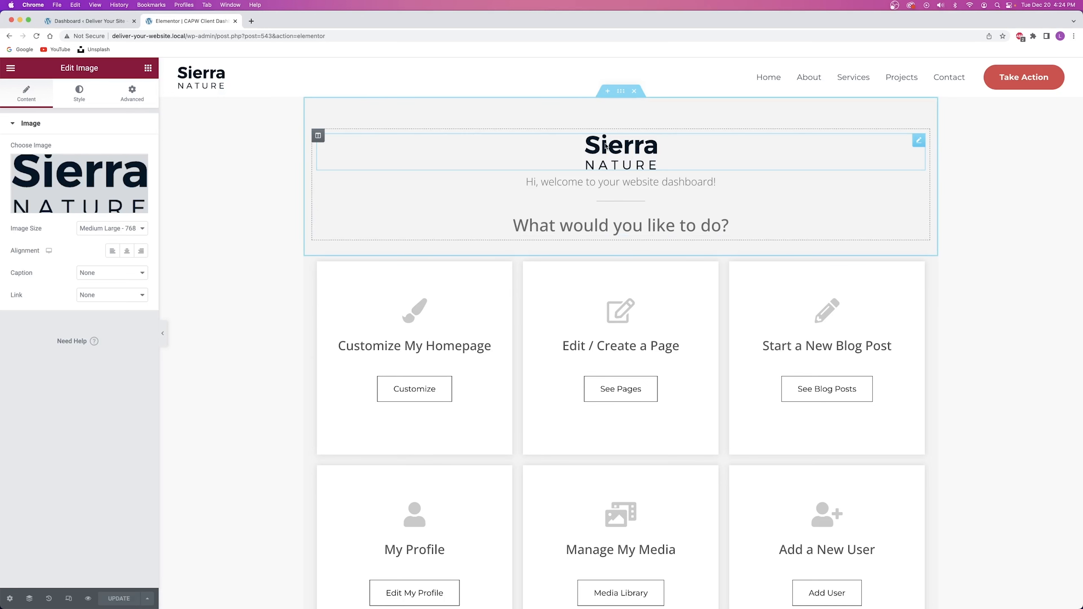
Open the Customize My Homepage icon box, keeping its paintbrush icon and title unchanged.
scroll(605, 147, "down", 3)
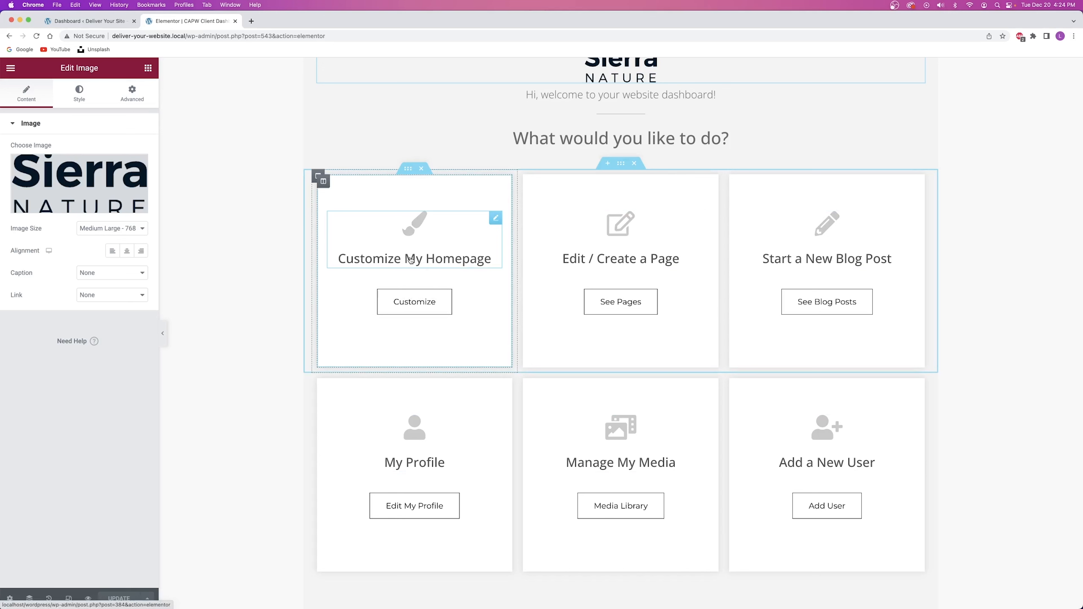
left_click(432, 249)
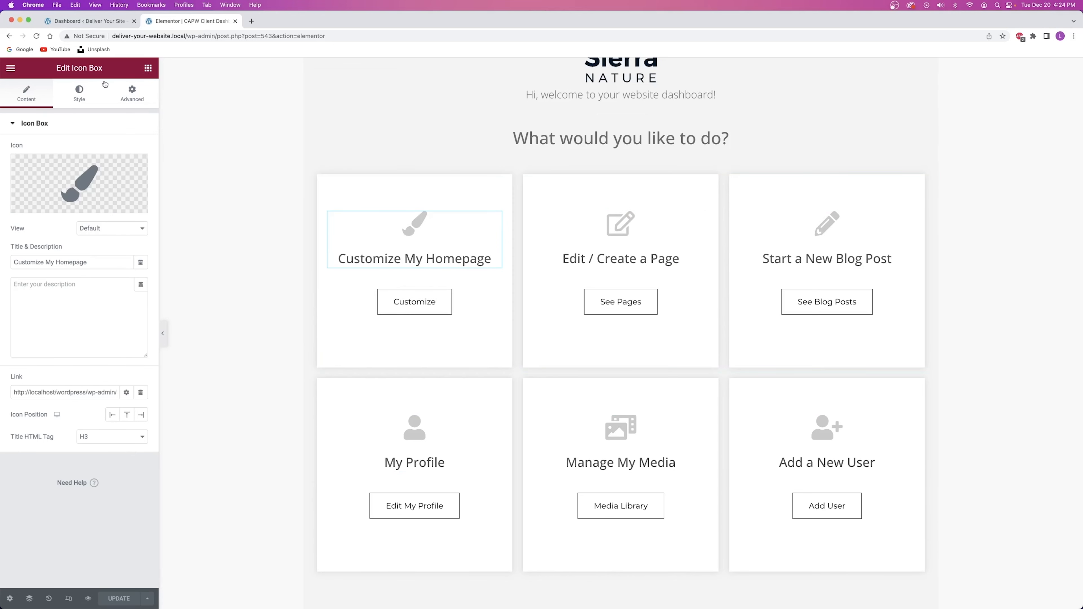
left_click(68, 188)
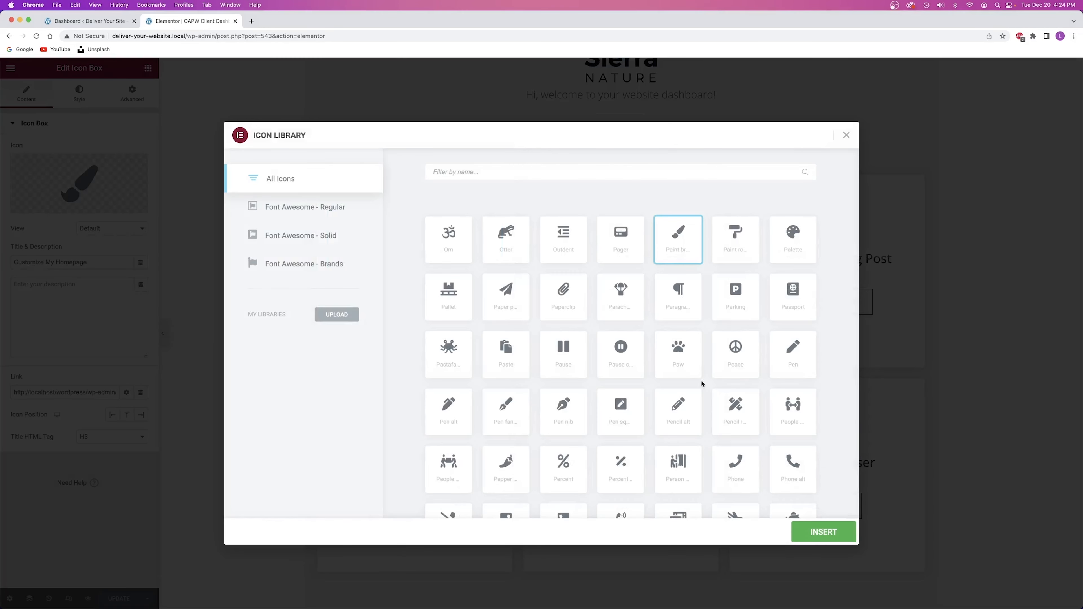
left_click(848, 136)
left_click_drag(88, 262, 11, 259)
key("Right")
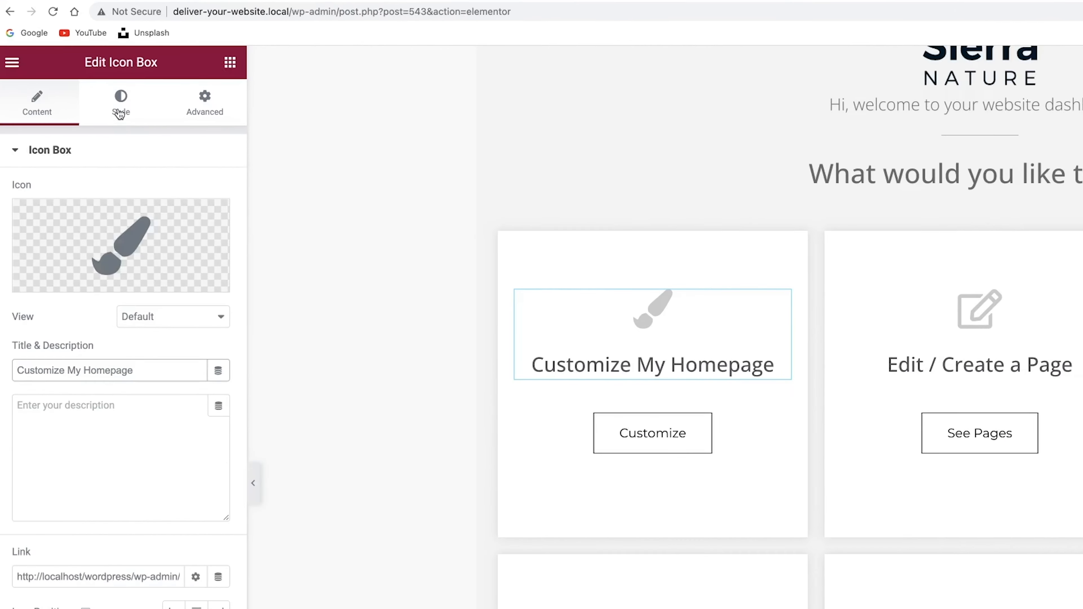
Check the title typography in the Style tab's Content section: Open Sans, 24 px, Medium.
left_click(150, 115)
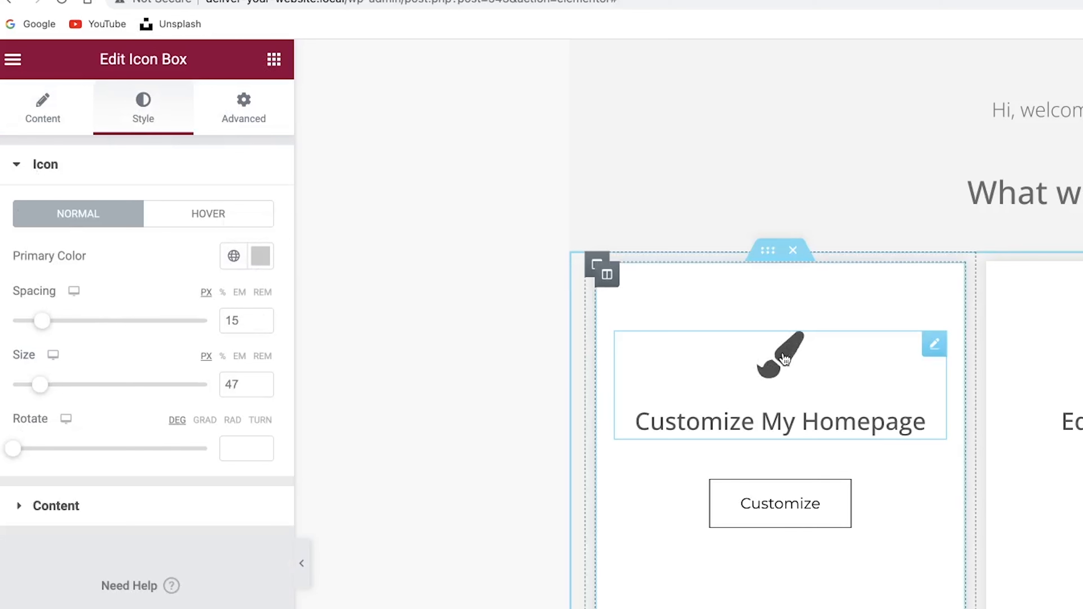
left_click(125, 506)
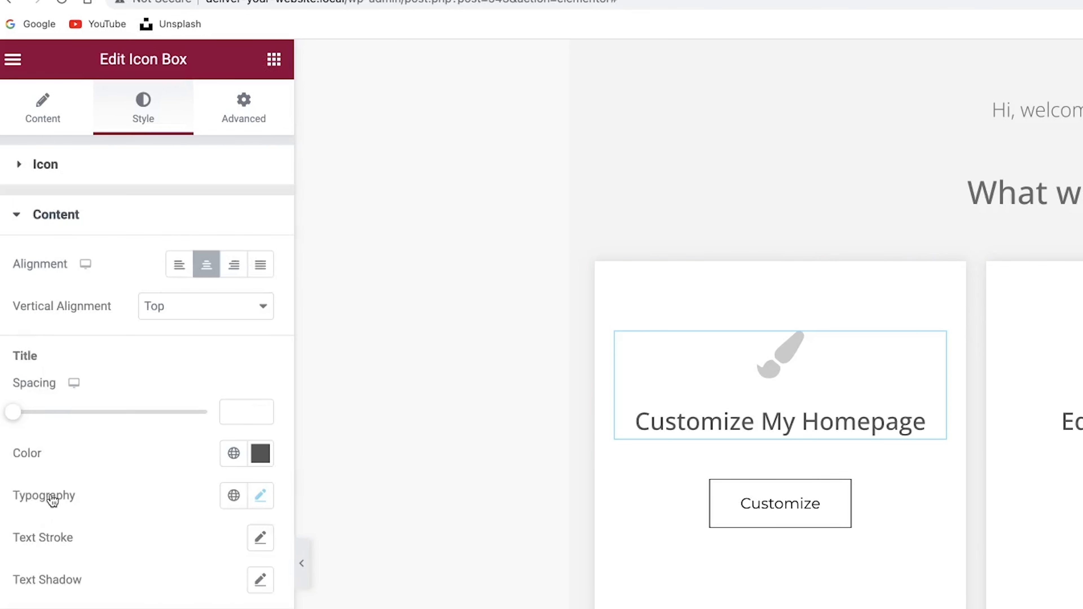
left_click(53, 215)
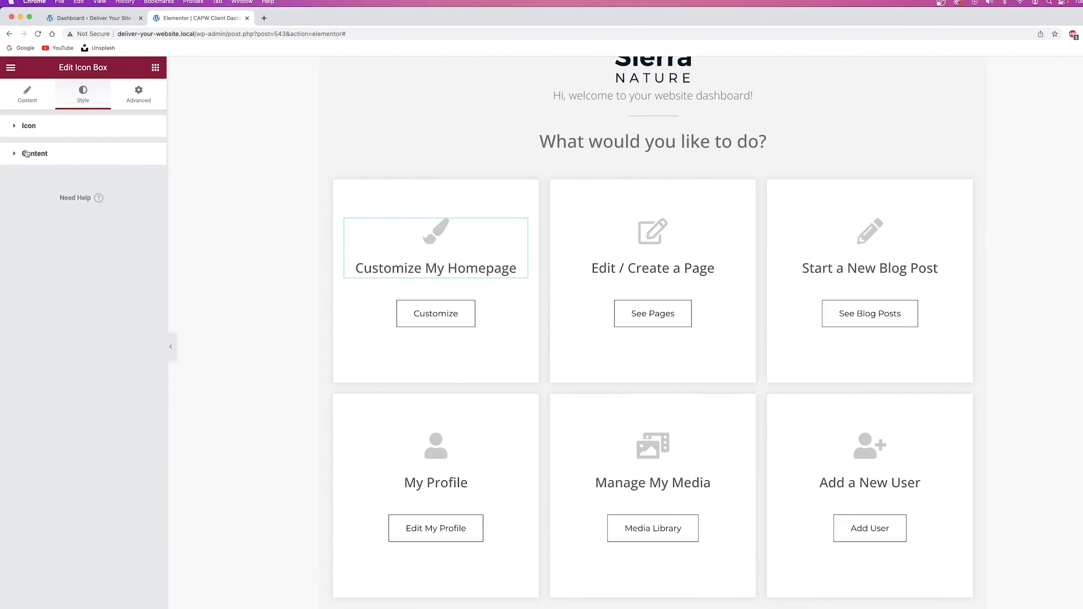
left_click(65, 191)
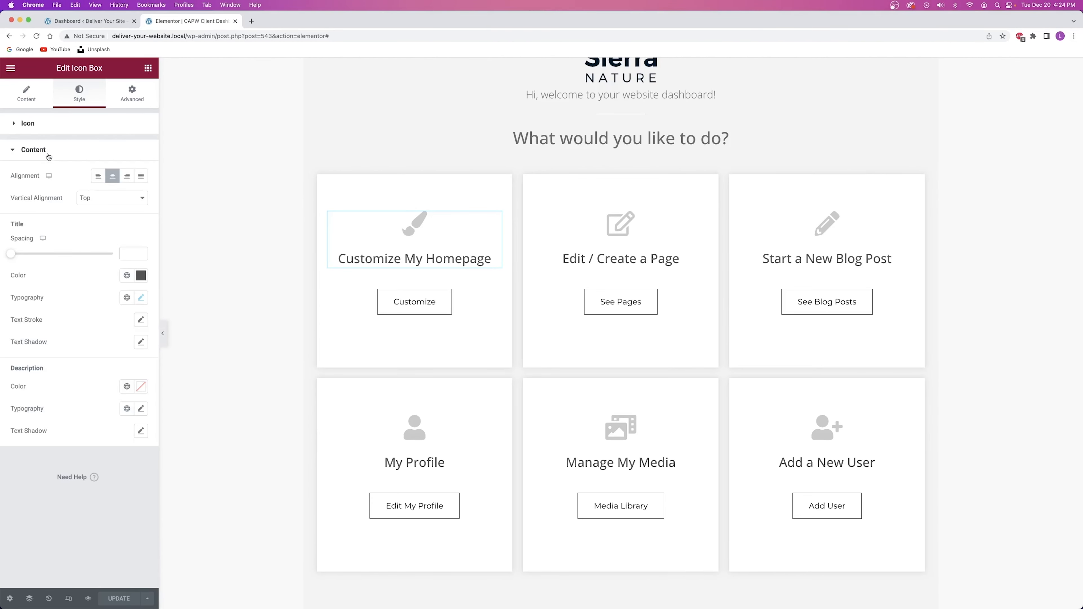
left_click(141, 298)
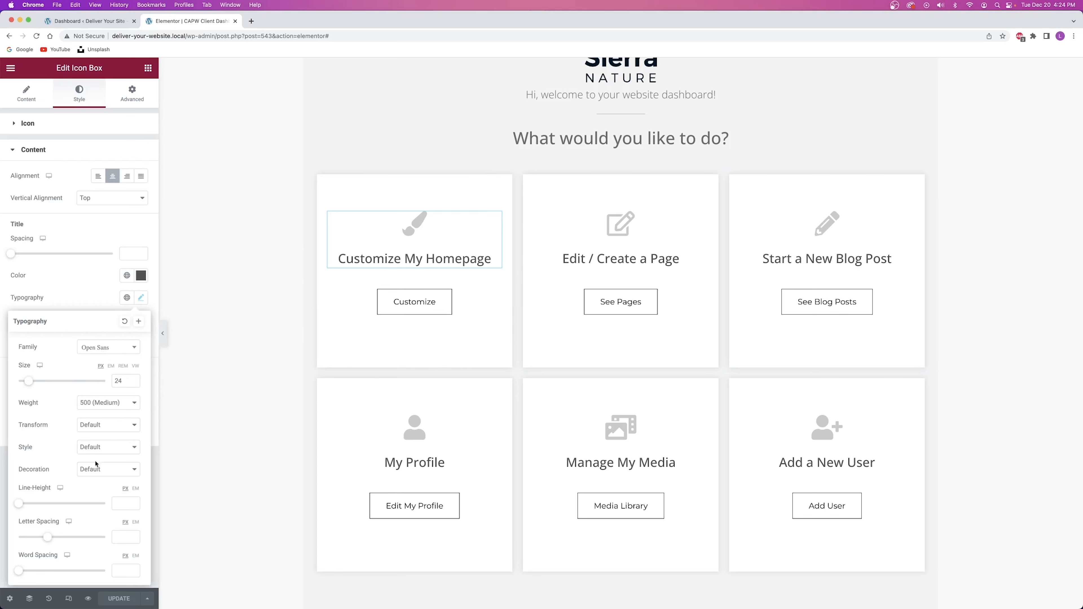
left_click(394, 237)
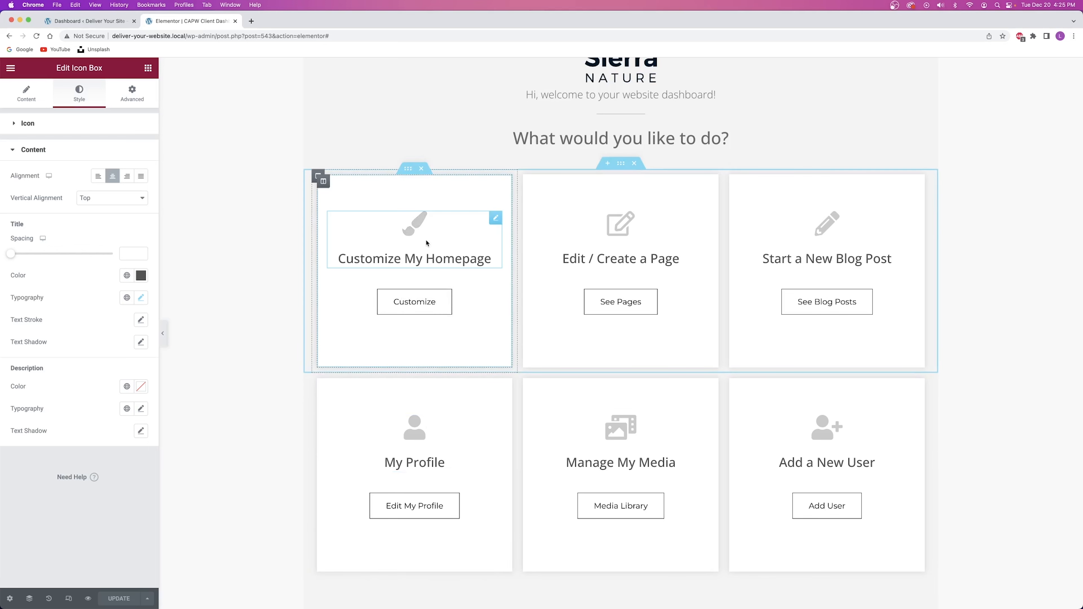
Show the Customize button's settings, with its localhost wp-admin link and size Small.
left_click(468, 303)
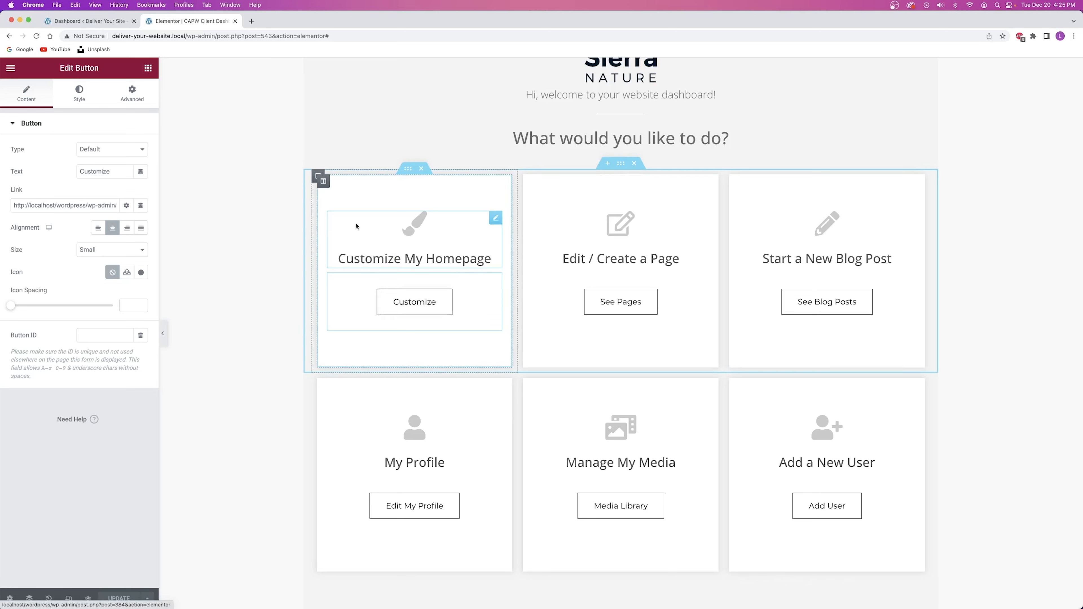
left_click(72, 22)
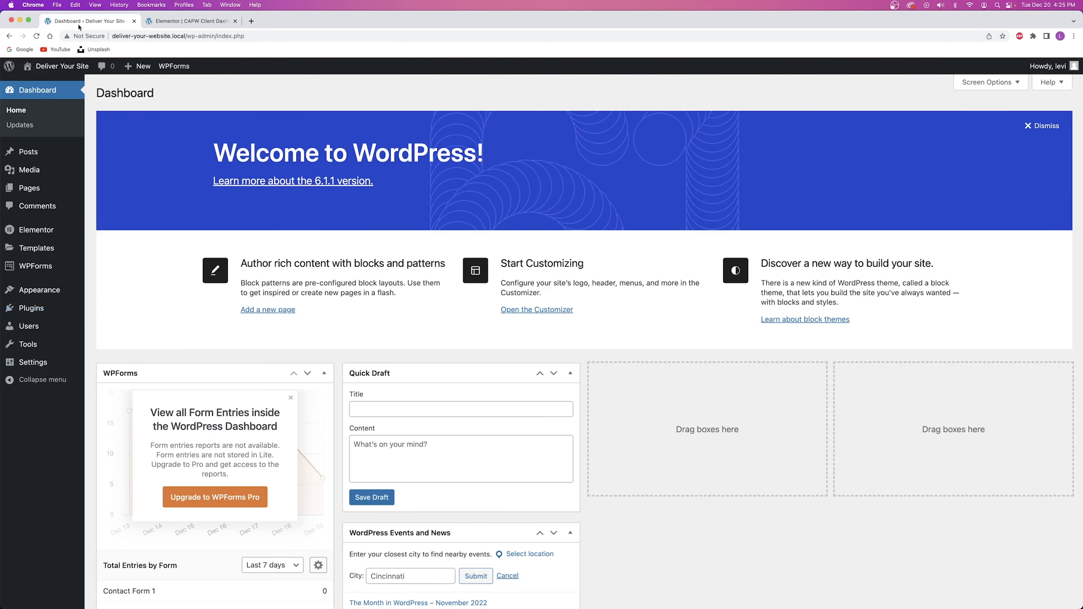
left_click(179, 21)
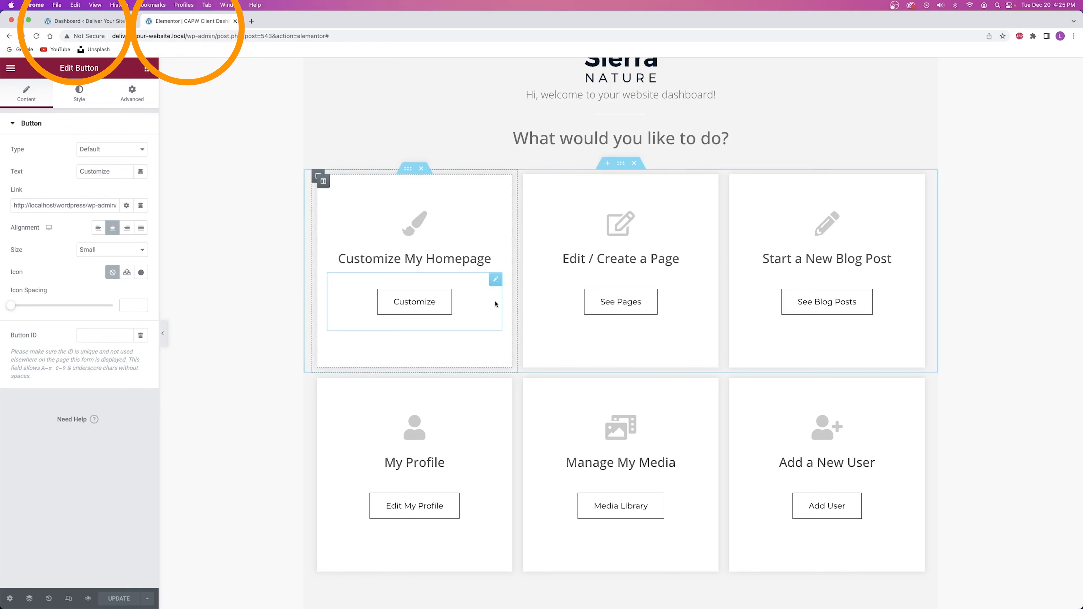
left_click(85, 21)
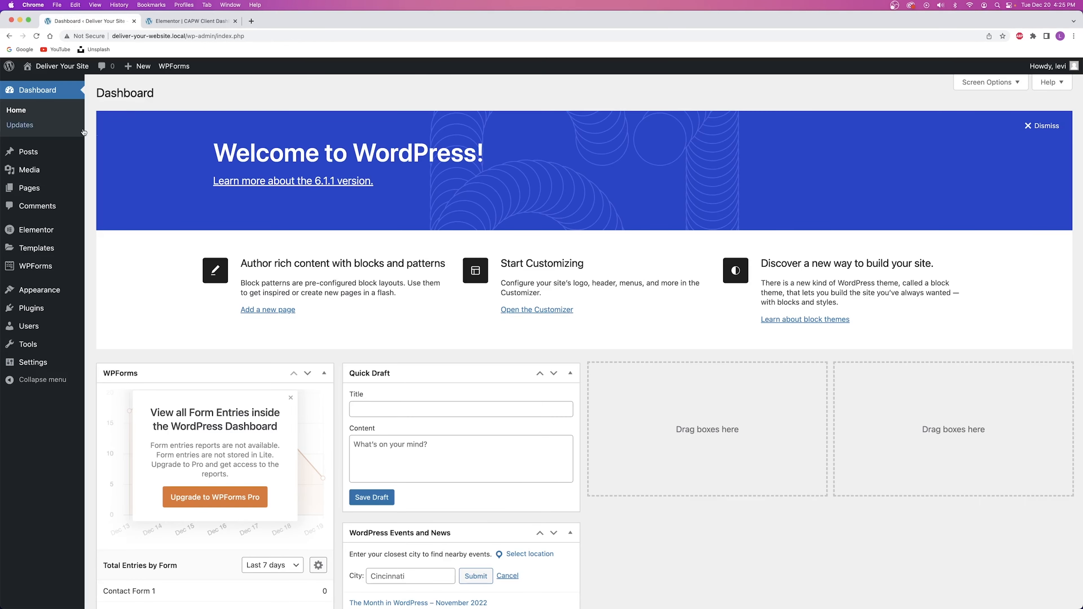
left_click(179, 21)
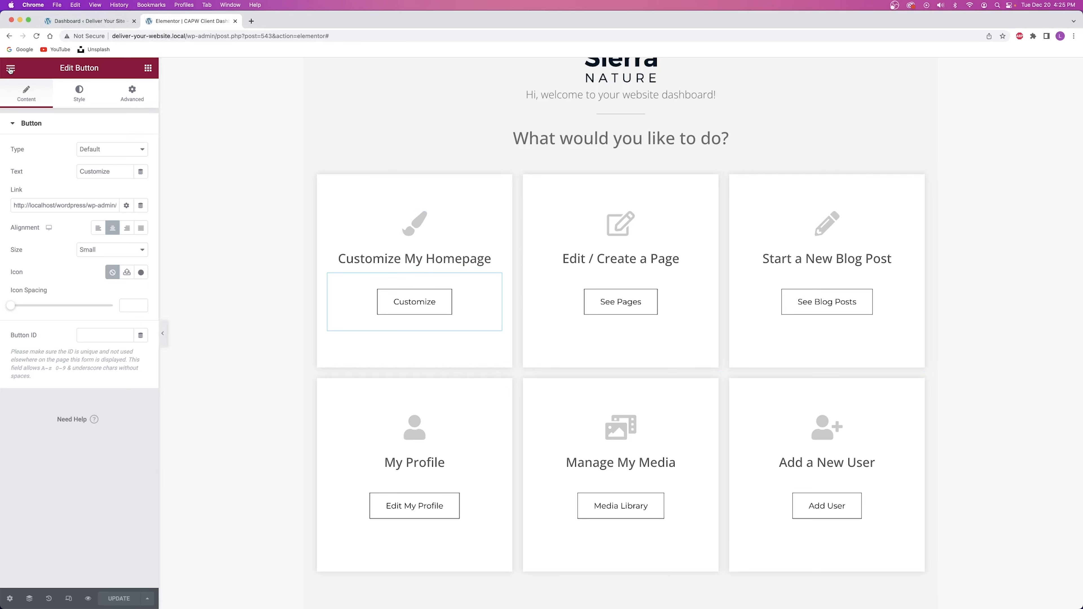
Set Elementor's exit destination to WP Dashboard, apply it, and leave the editor.
left_click(10, 69)
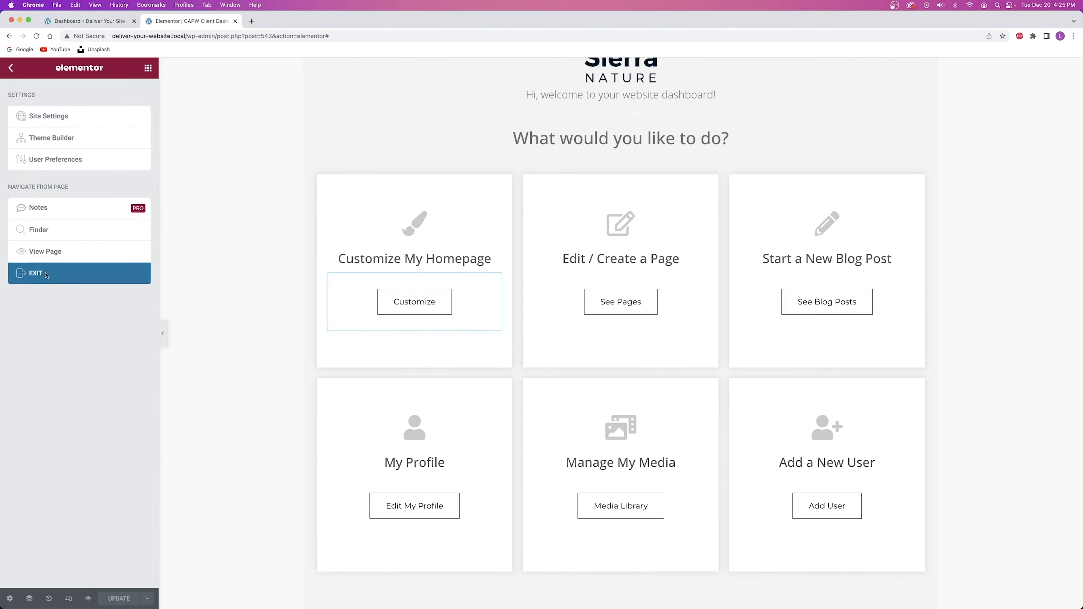
left_click(111, 542)
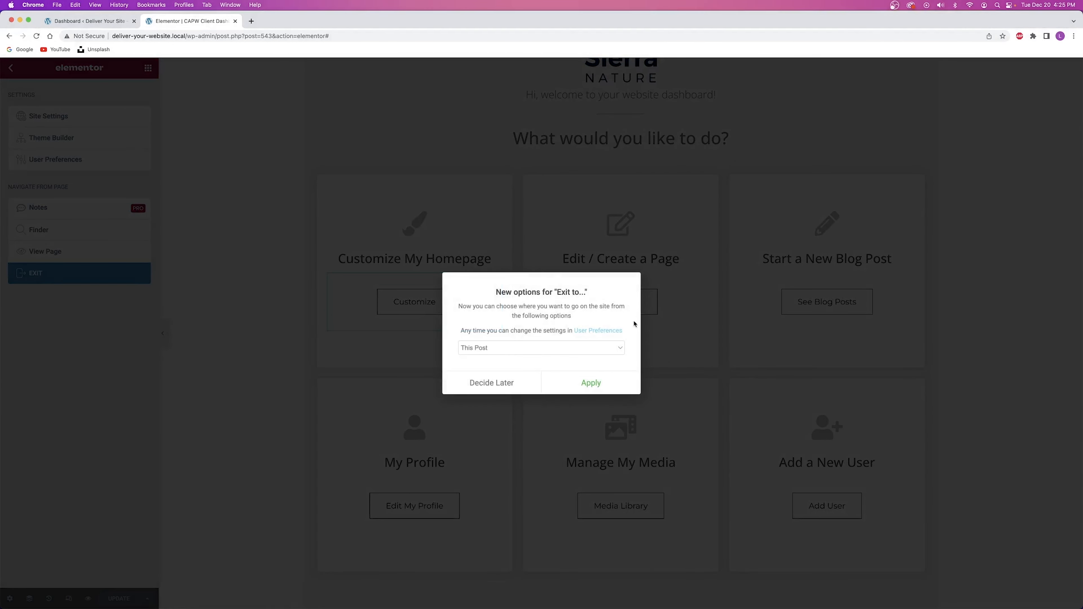
left_click(511, 348)
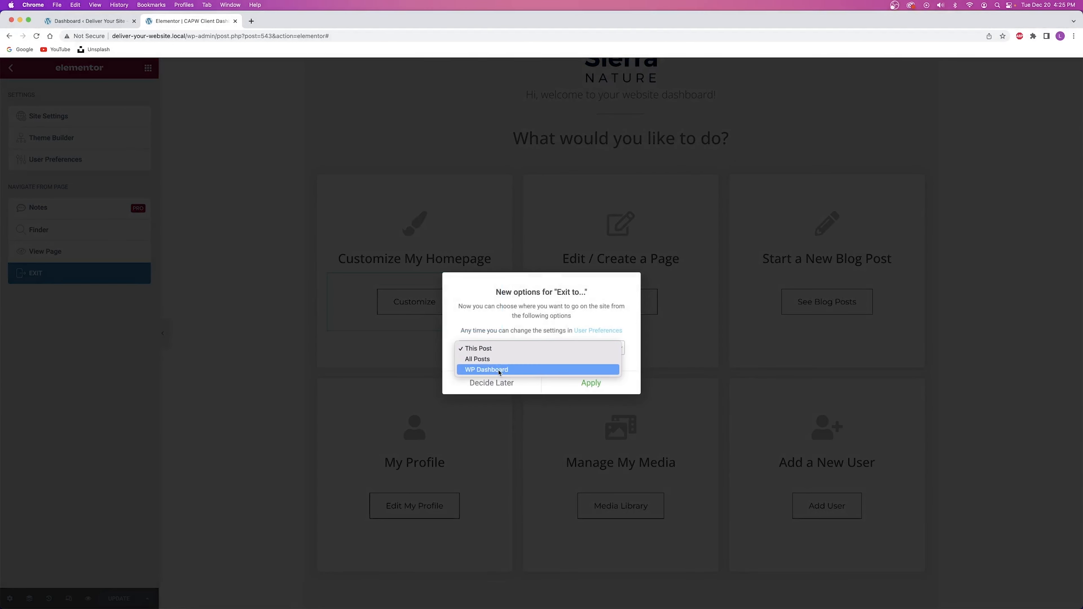
left_click(501, 371)
left_click(588, 382)
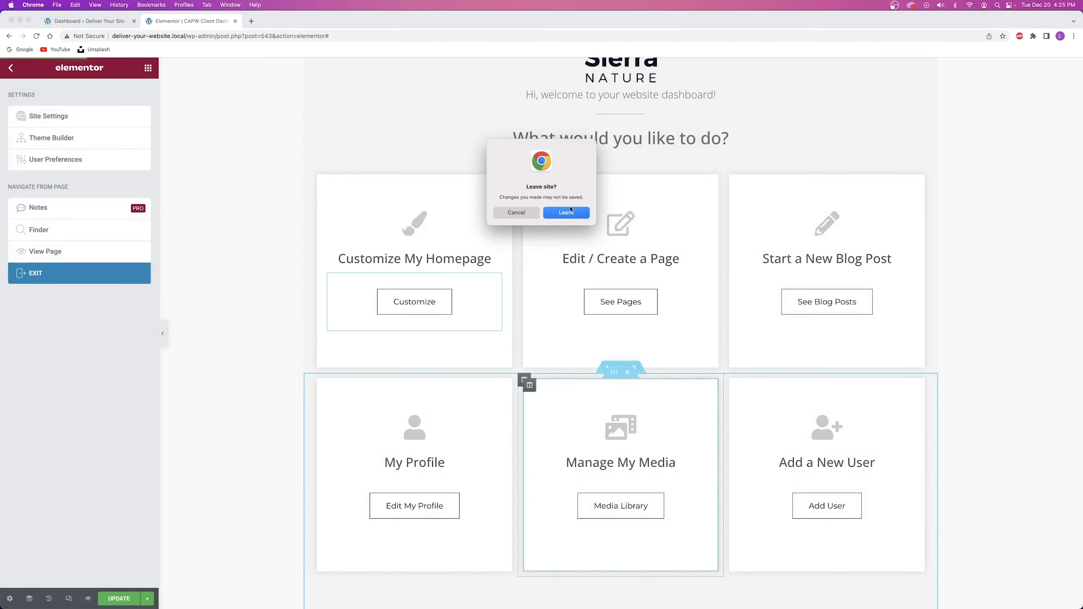
left_click(565, 213)
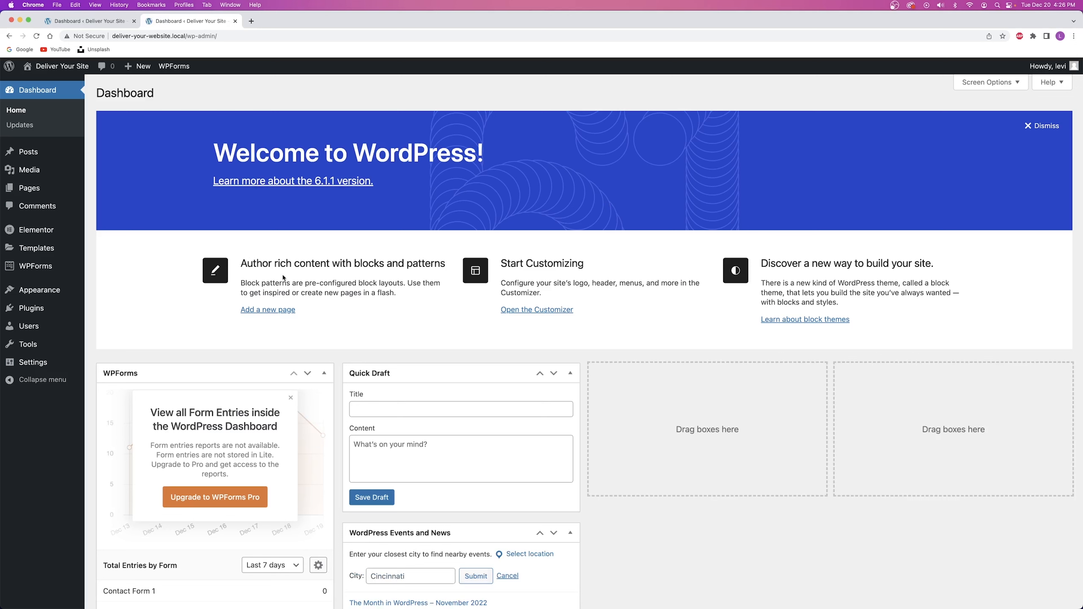
Close the extra tab and open Saved Templates in a new browser tab.
left_click(135, 22)
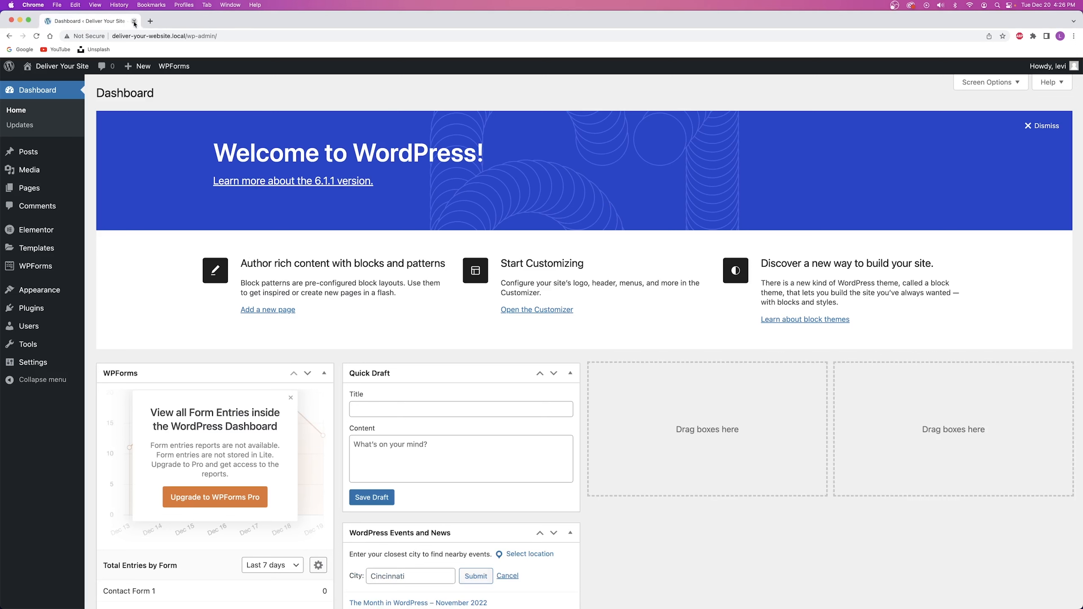
mouse_move(61, 66)
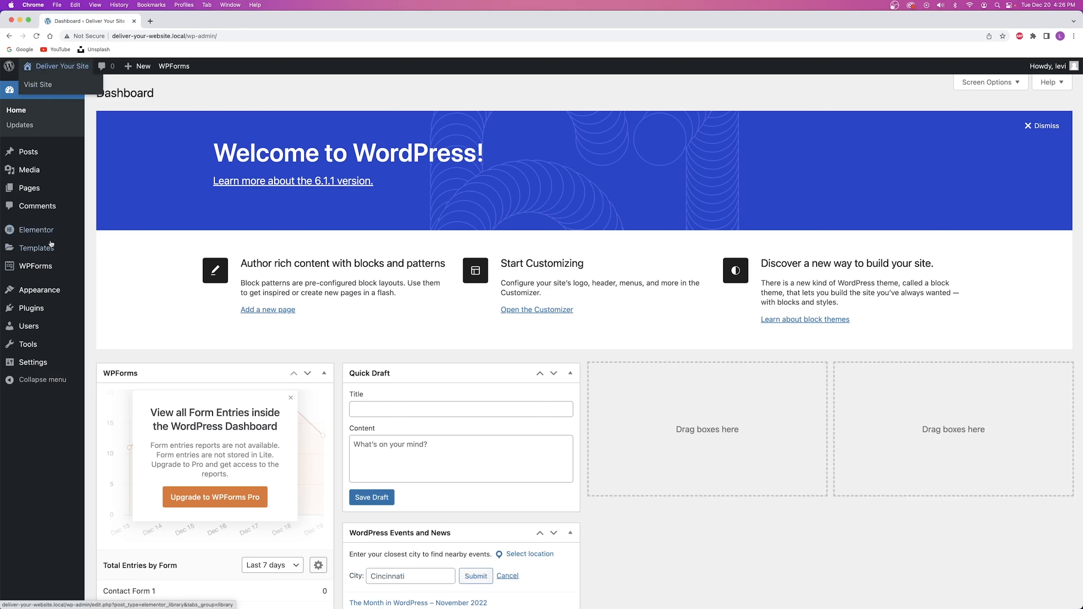
mouse_move(39, 249)
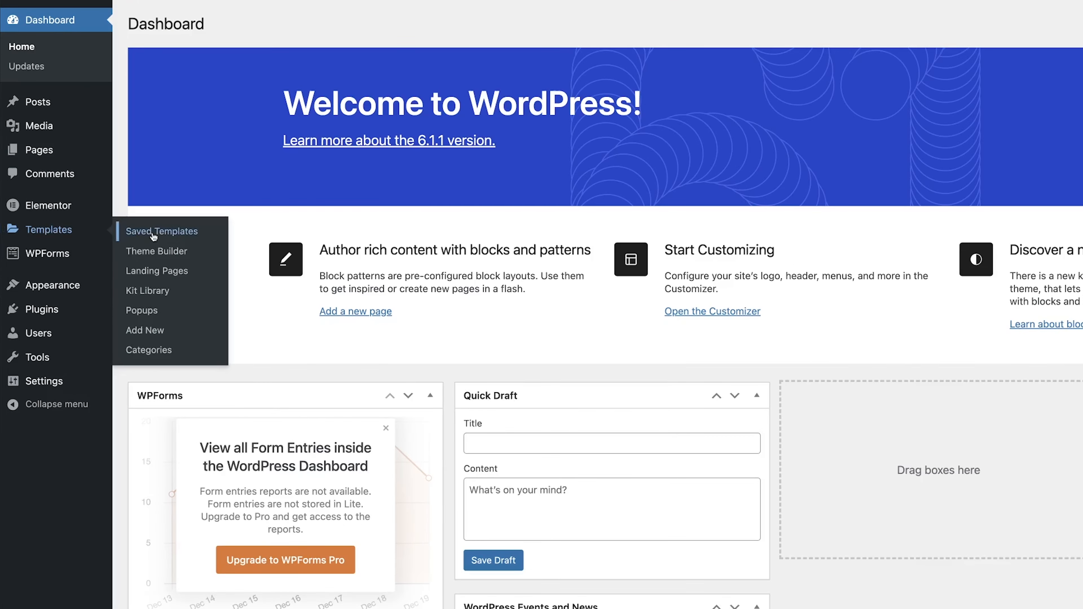
right_click(154, 237)
left_click(179, 238)
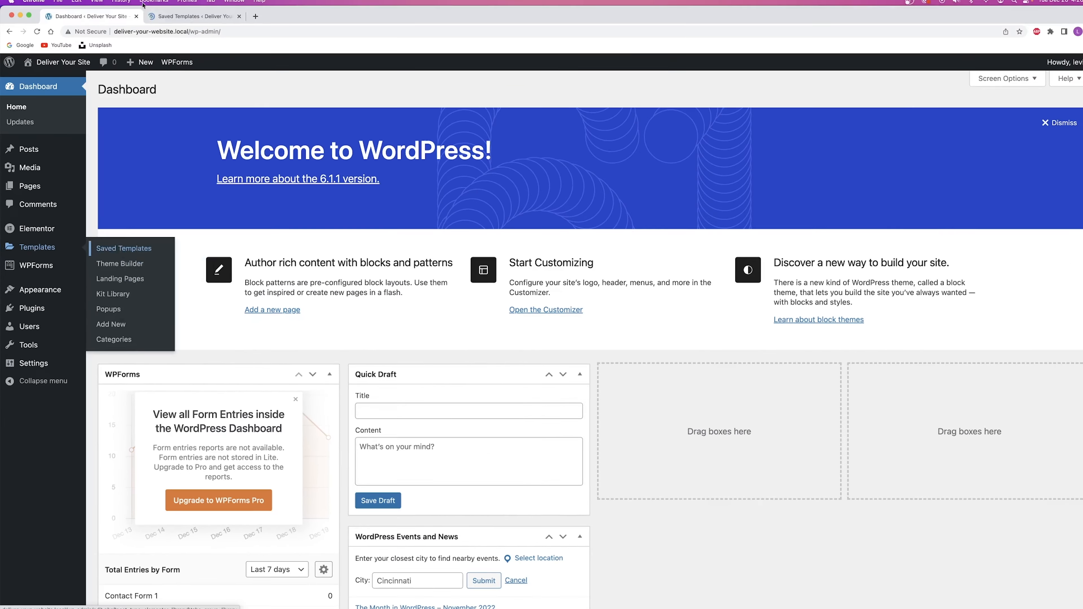
In the Saved Templates tab, edit the CAPW Client Dashboard Template with Elementor.
left_click(160, 15)
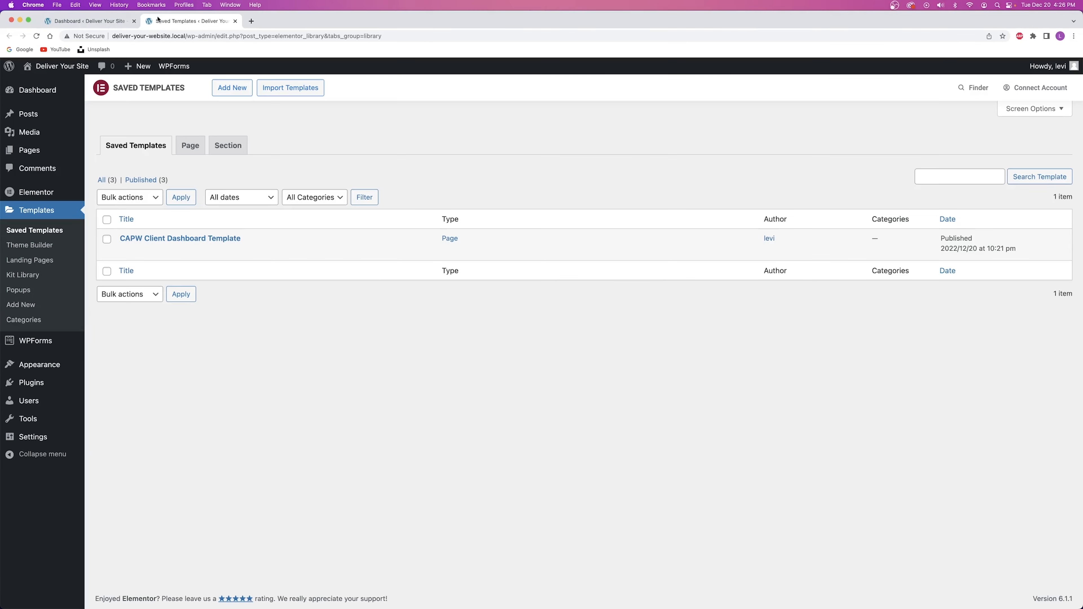
left_click(86, 16)
left_click(190, 17)
left_click(99, 24)
left_click(171, 25)
mouse_move(263, 254)
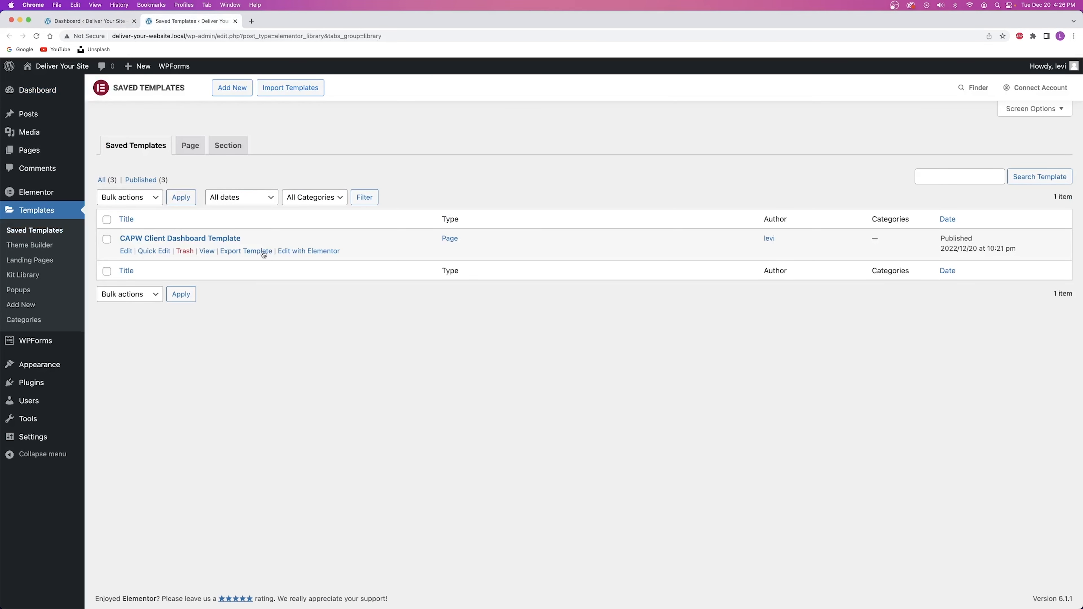
left_click(303, 252)
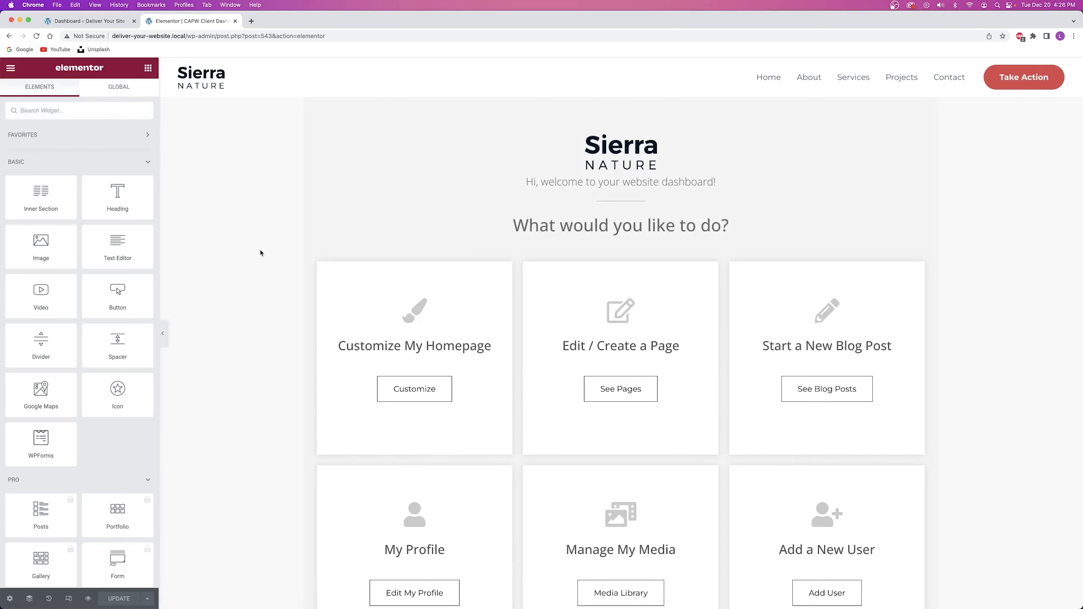
Select the Customize button, then return to the Dashboard tab and right-click Deliver Your Site.
left_click(465, 393)
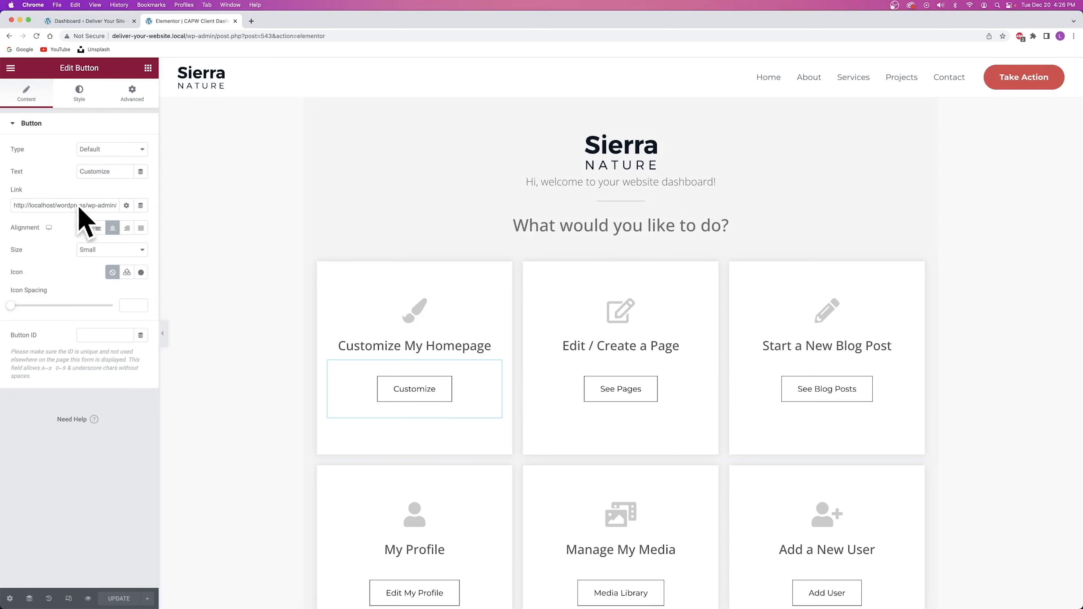
left_click(69, 21)
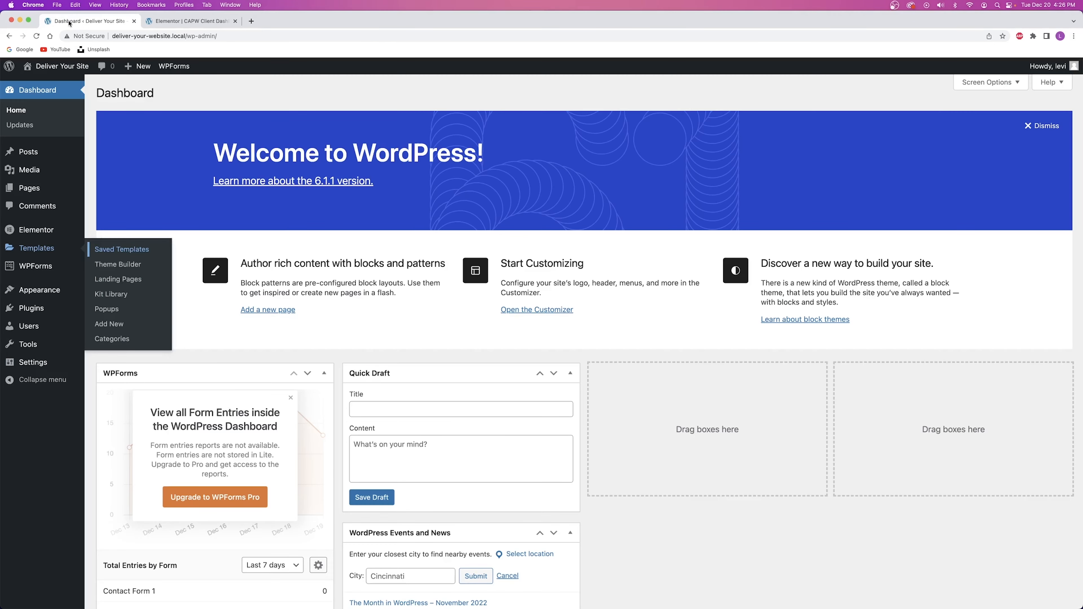
left_click(145, 22)
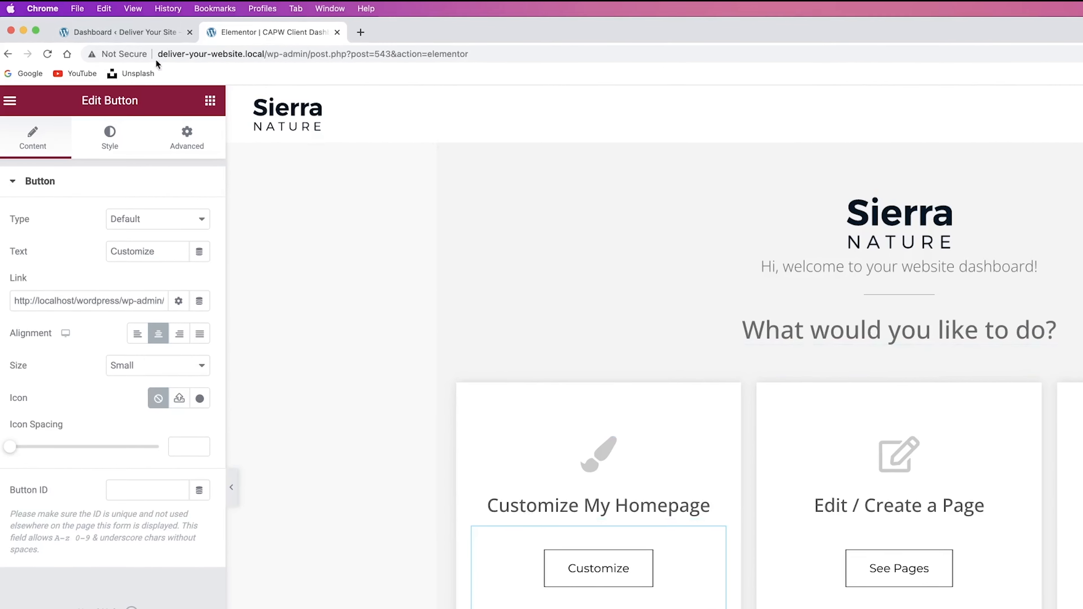
left_click(122, 32)
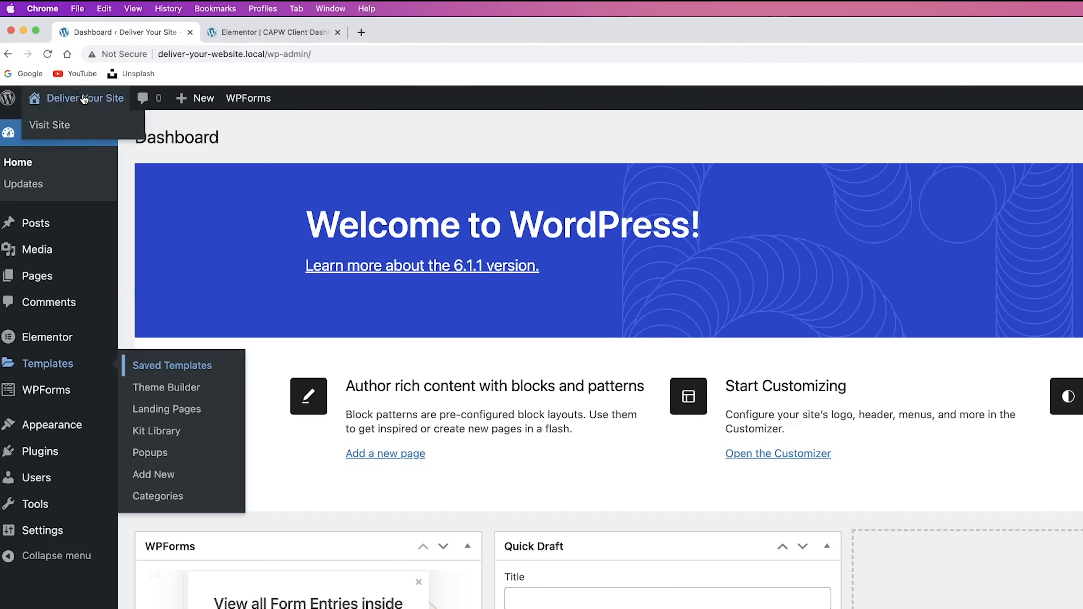
right_click(83, 95)
Open the live site's homepage in the Elementor editor and select its editor address.
left_click(112, 102)
left_click(393, 32)
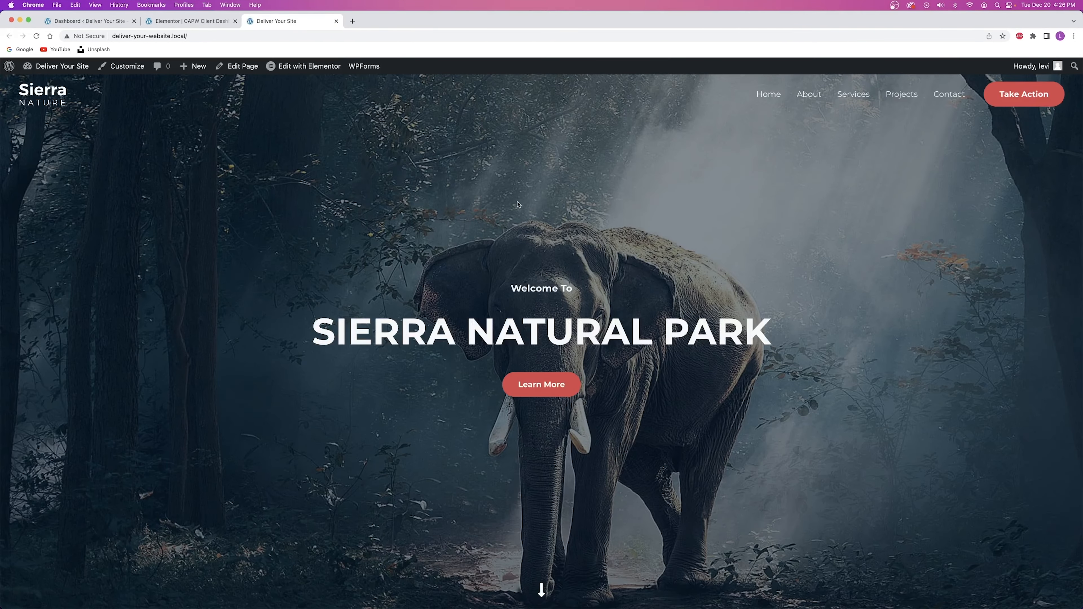
scroll(516, 202, "down", 10)
scroll(515, 199, "up", 10)
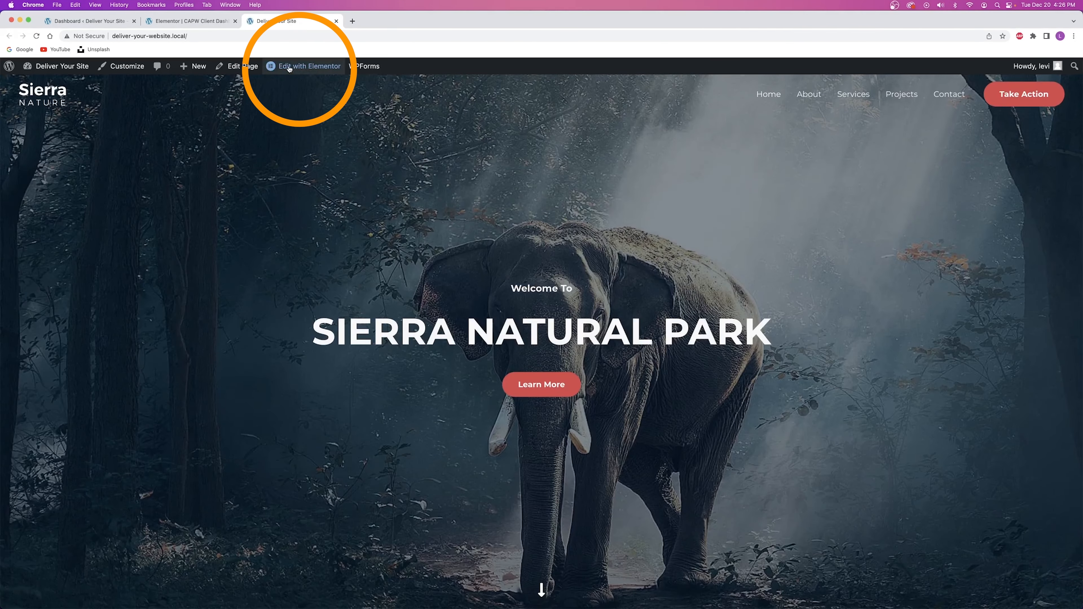
left_click(289, 68)
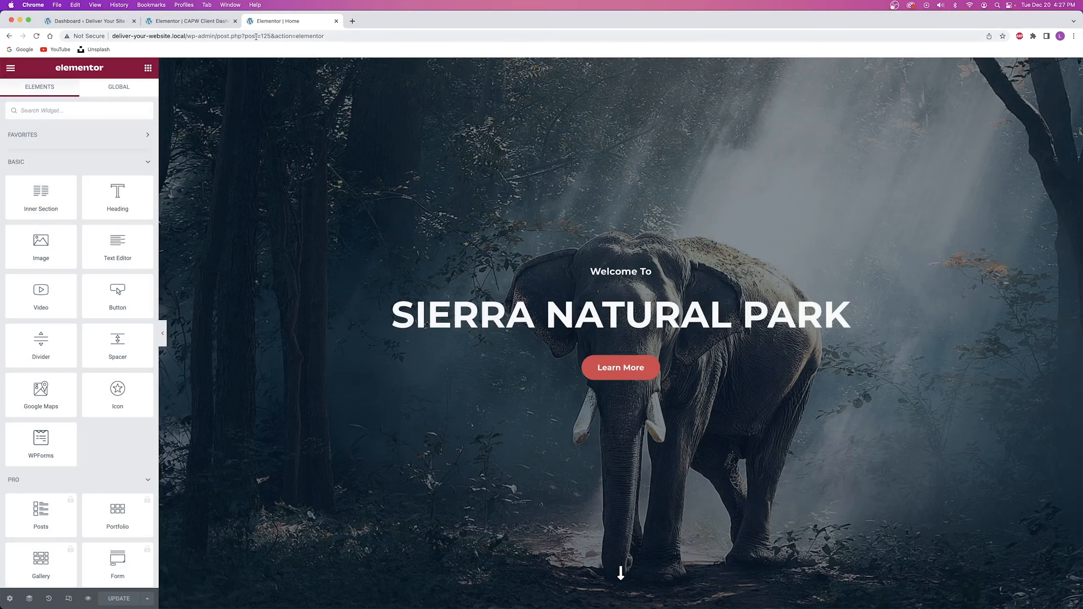
left_click(246, 38)
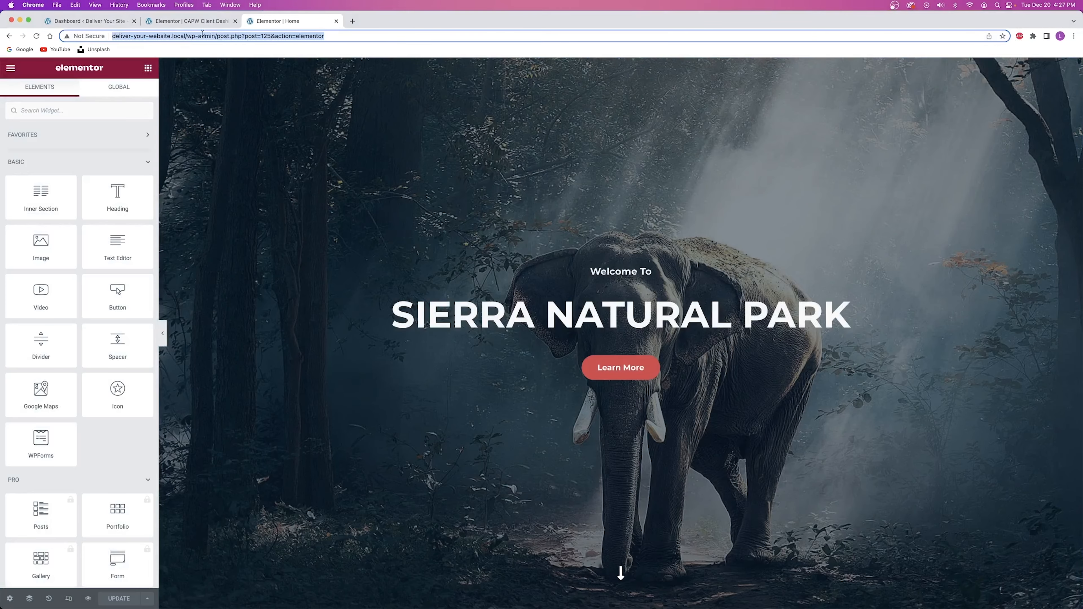
left_click_drag(229, 37, 112, 37)
left_click_drag(326, 37, 112, 36)
Paste the homepage editor address into the Customize button's link and close the homepage editor tab.
left_click(192, 20)
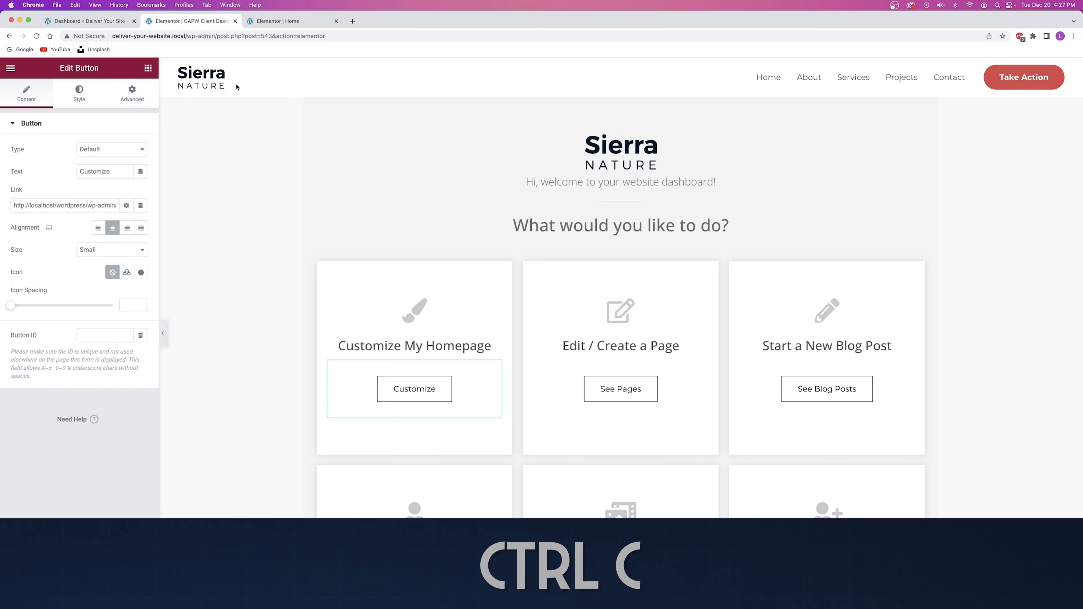
triple_click(58, 206)
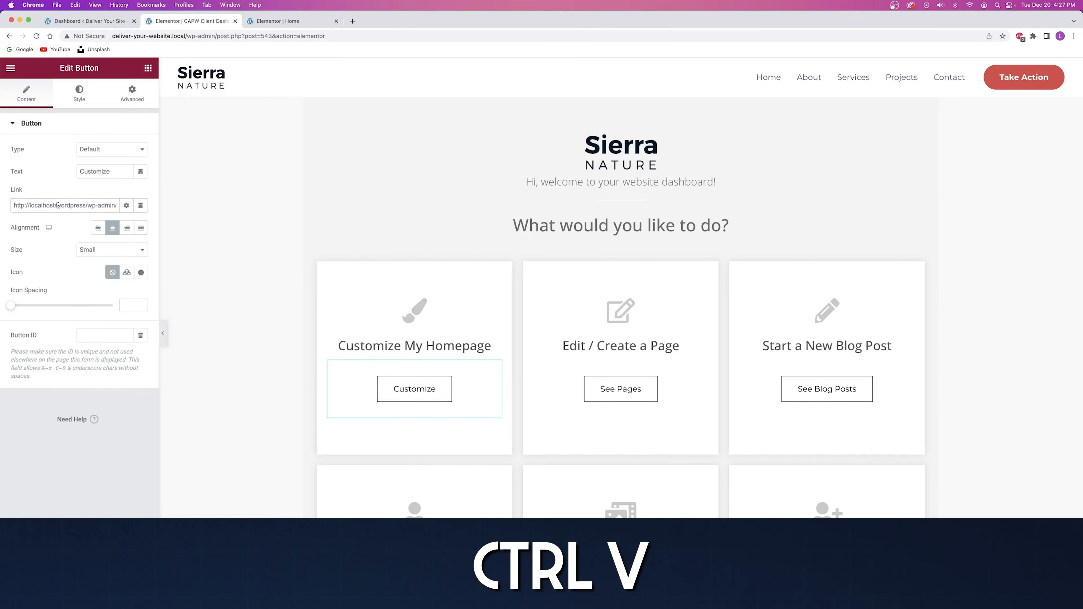
key("ctrl+v")
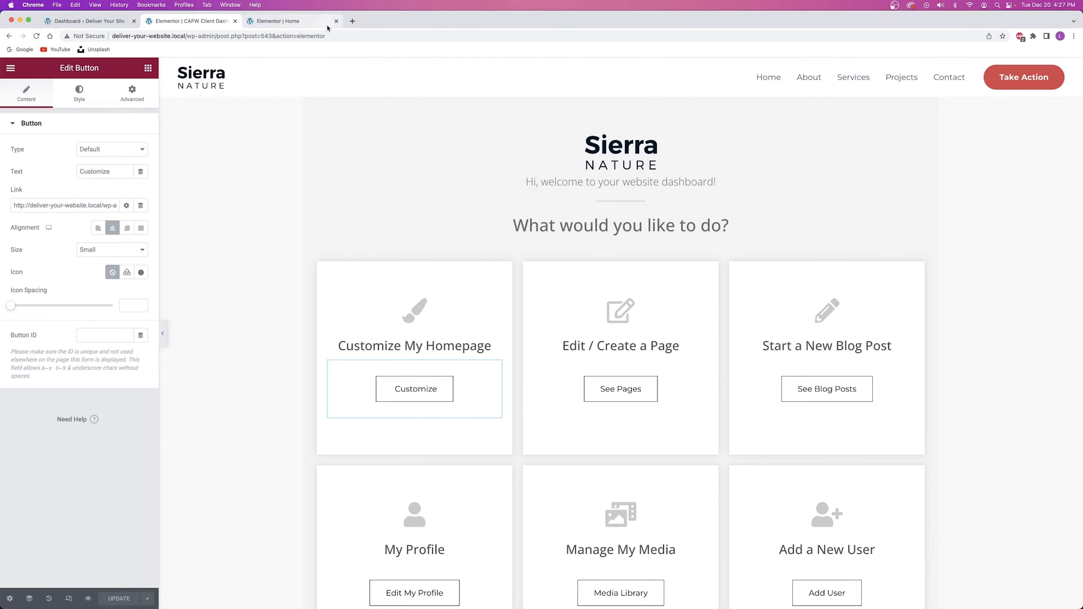
left_click(304, 23)
left_click(336, 22)
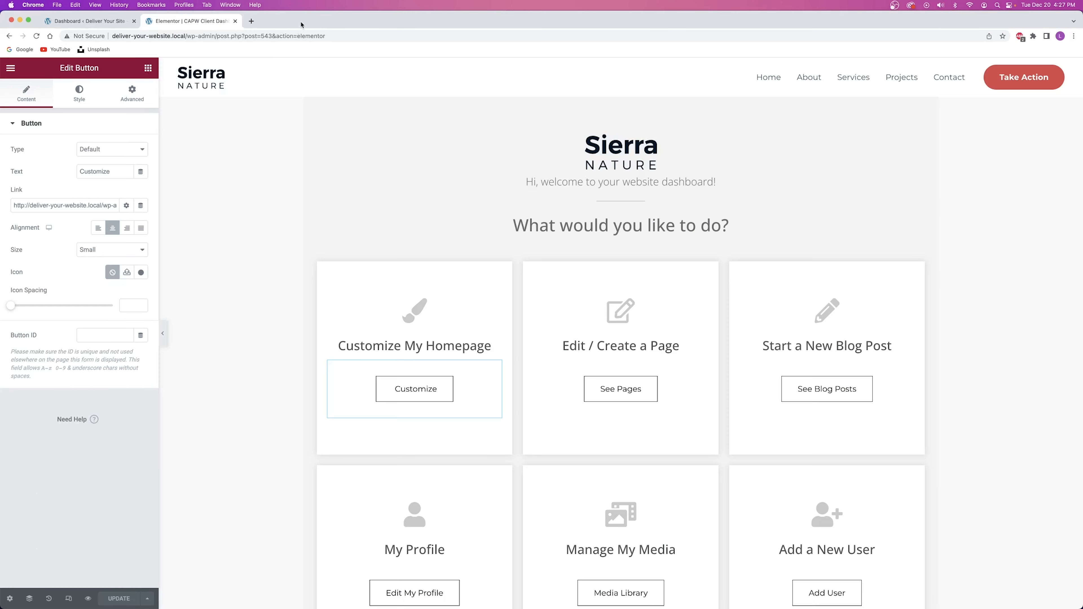
Preview the dashboard, confirm Customize opens the homepage editor, then close that test tab.
left_click(89, 599)
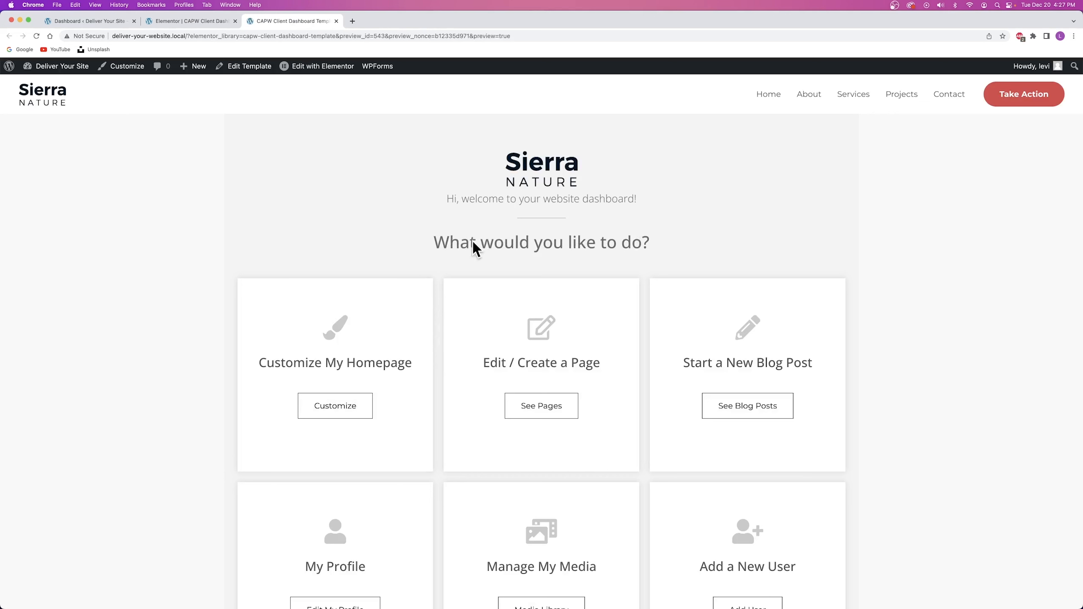
left_click(332, 410)
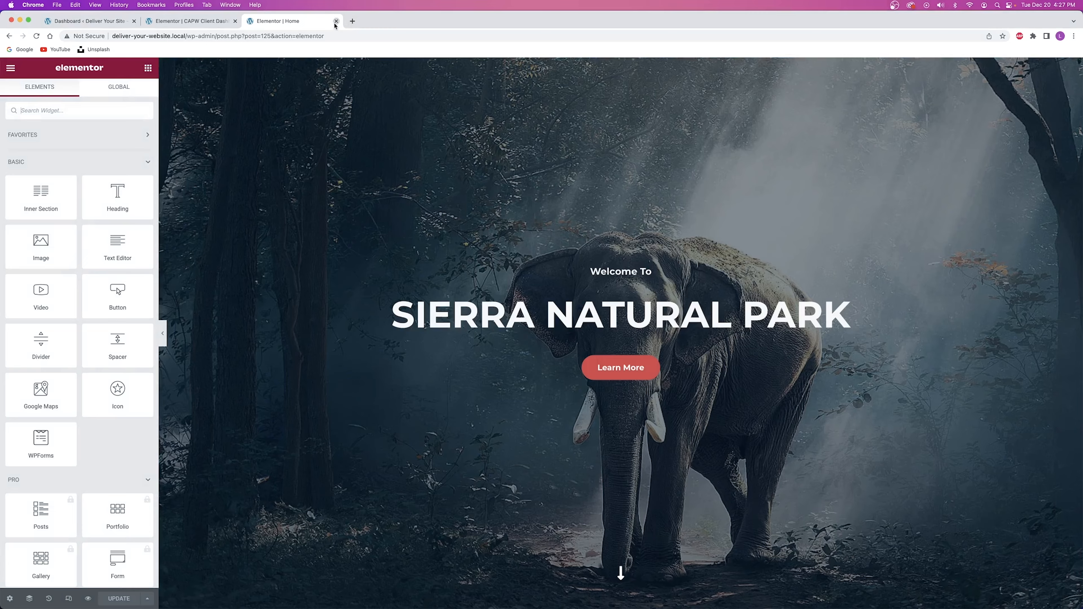
left_click(336, 22)
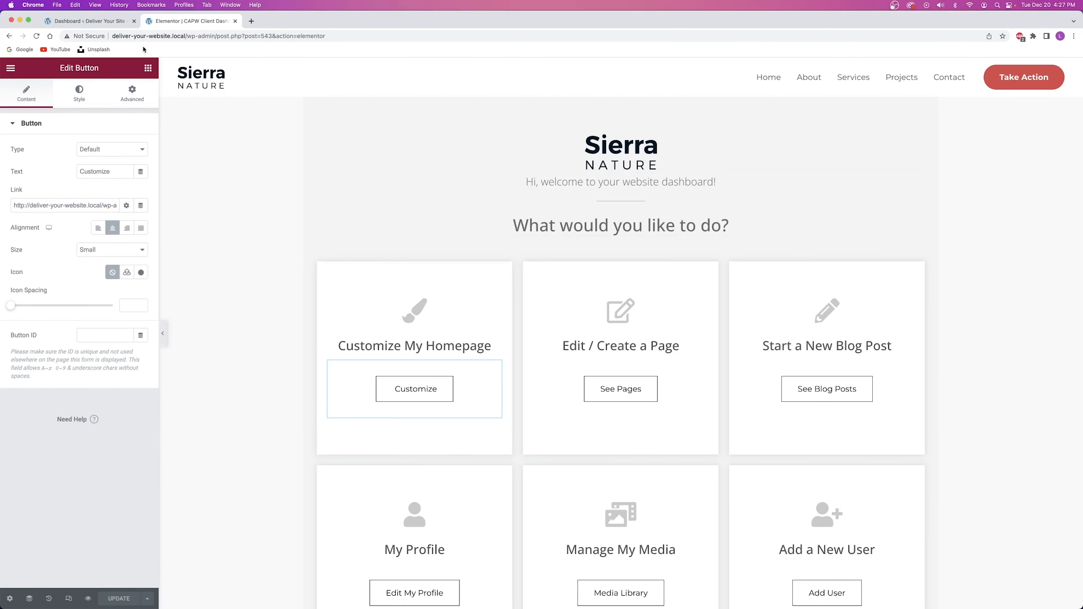
left_click(92, 20)
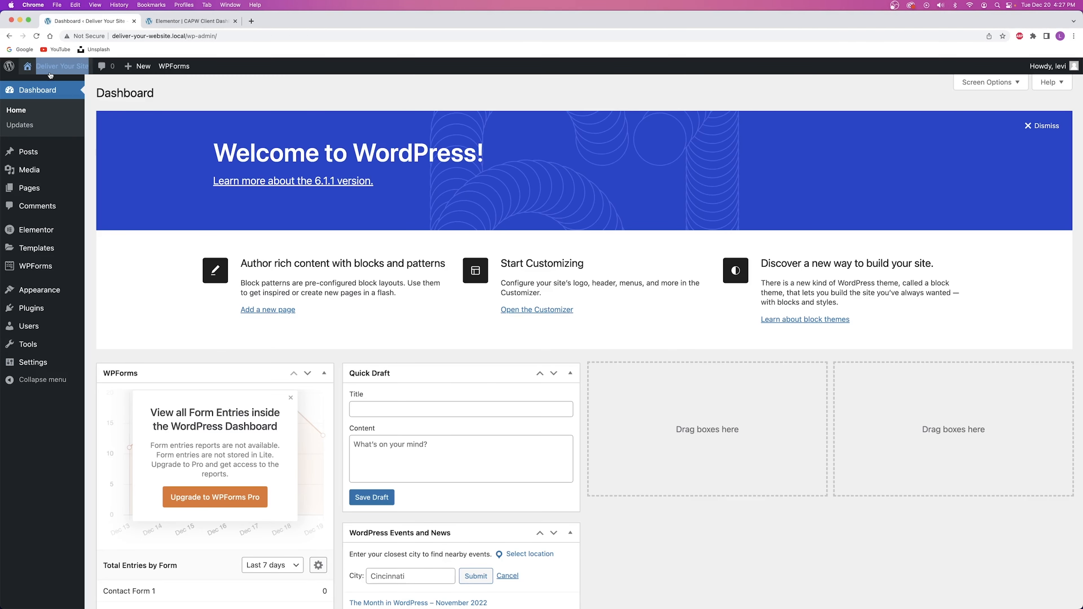
Open the admin Pages list in a new tab and copy its address.
left_click(203, 20)
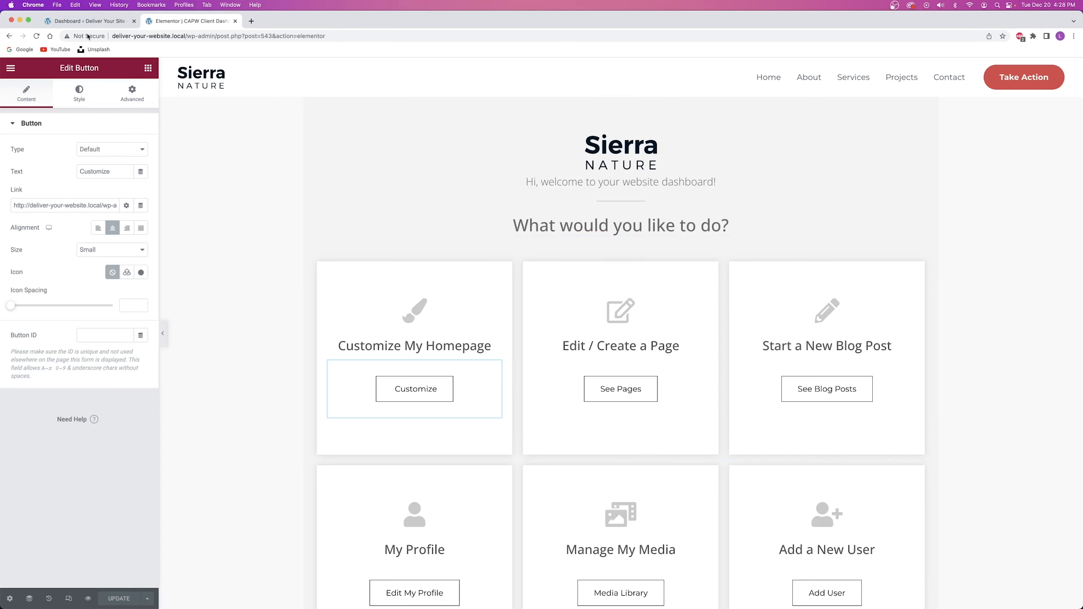
left_click(89, 21)
left_click(114, 105)
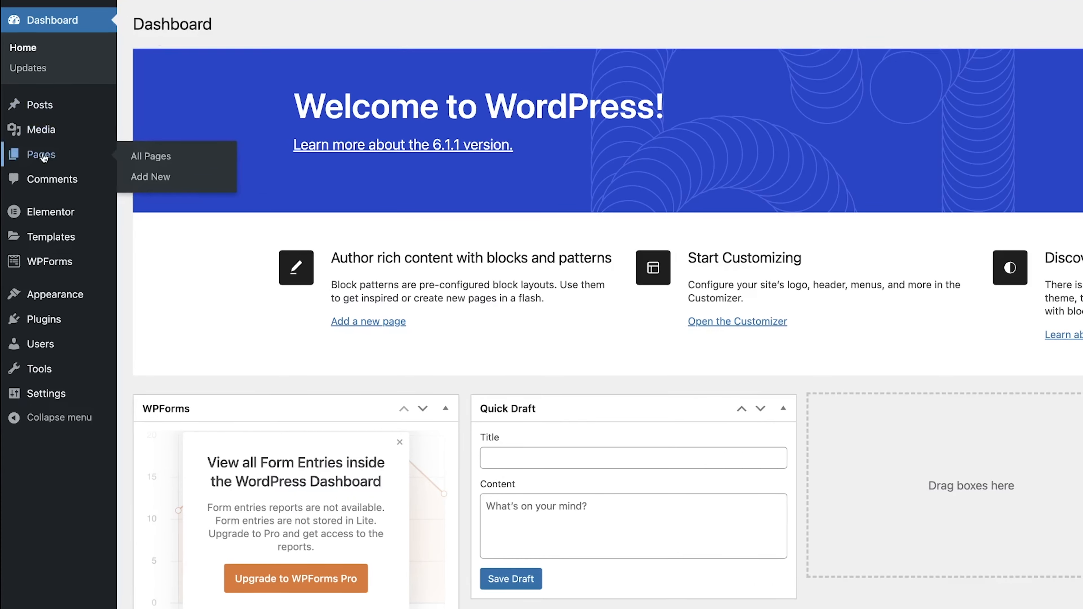
right_click(31, 187)
left_click(43, 191)
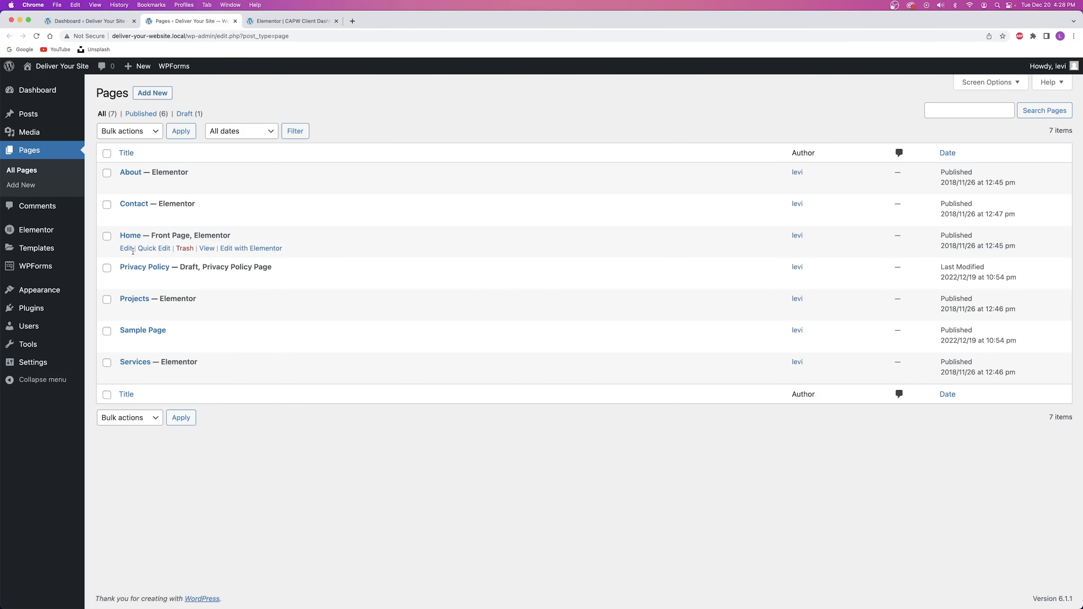
left_click(188, 35)
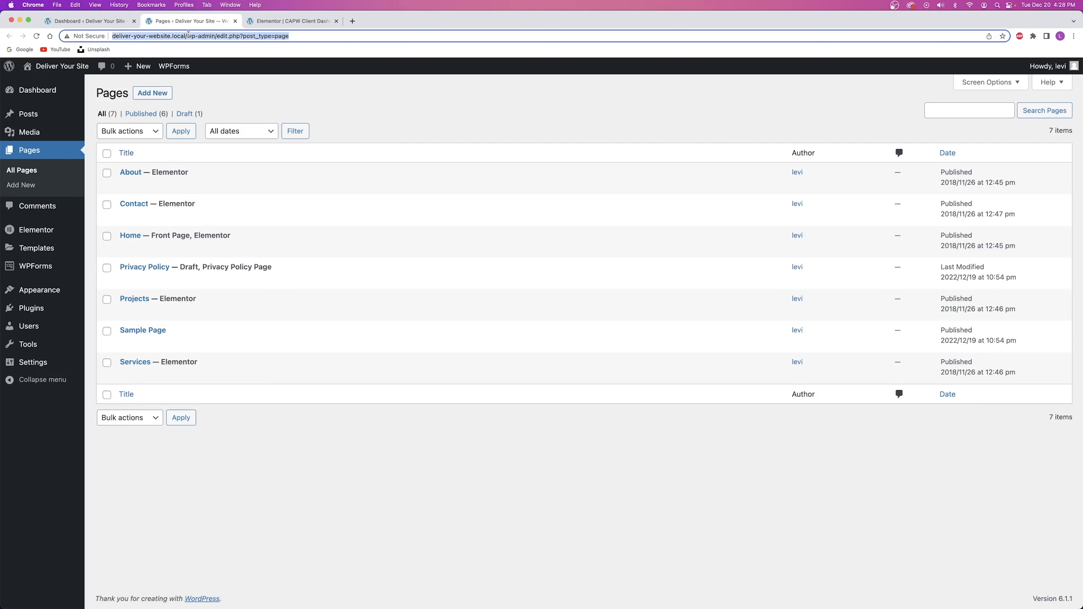
left_click_drag(312, 37, 110, 38)
key("super+c")
Paste the Pages list address into the See Pages button's link.
left_click(288, 26)
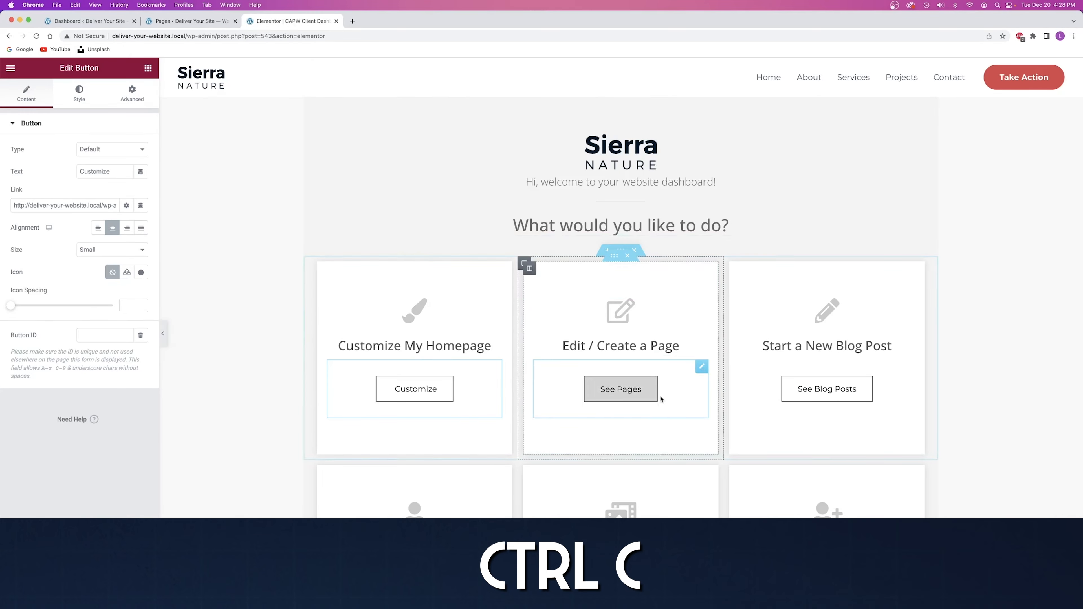
triple_click(49, 206)
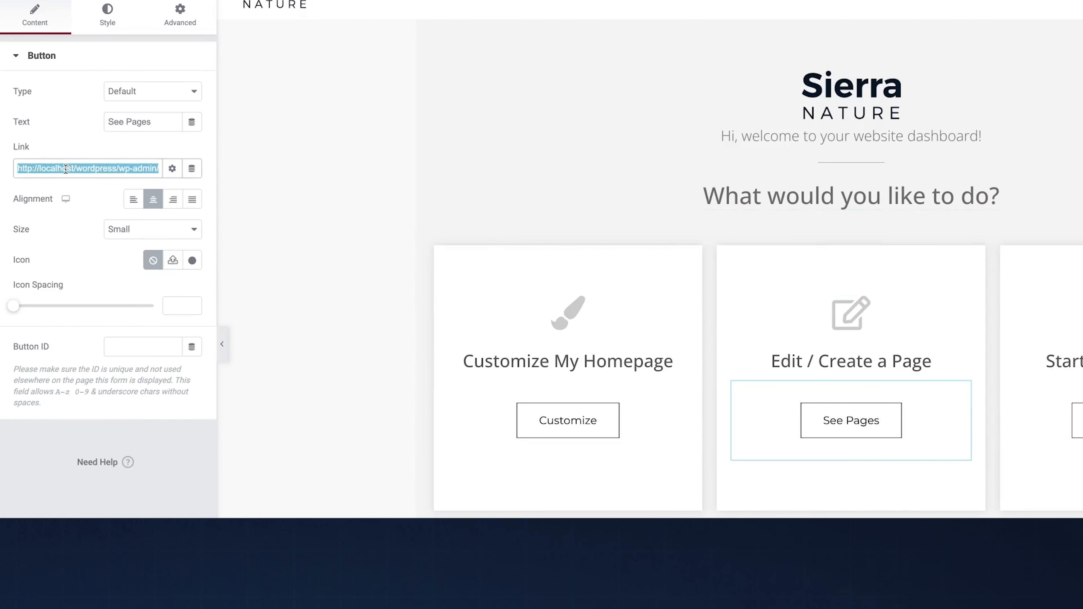
key("ctrl+v")
key("ctrl+v")
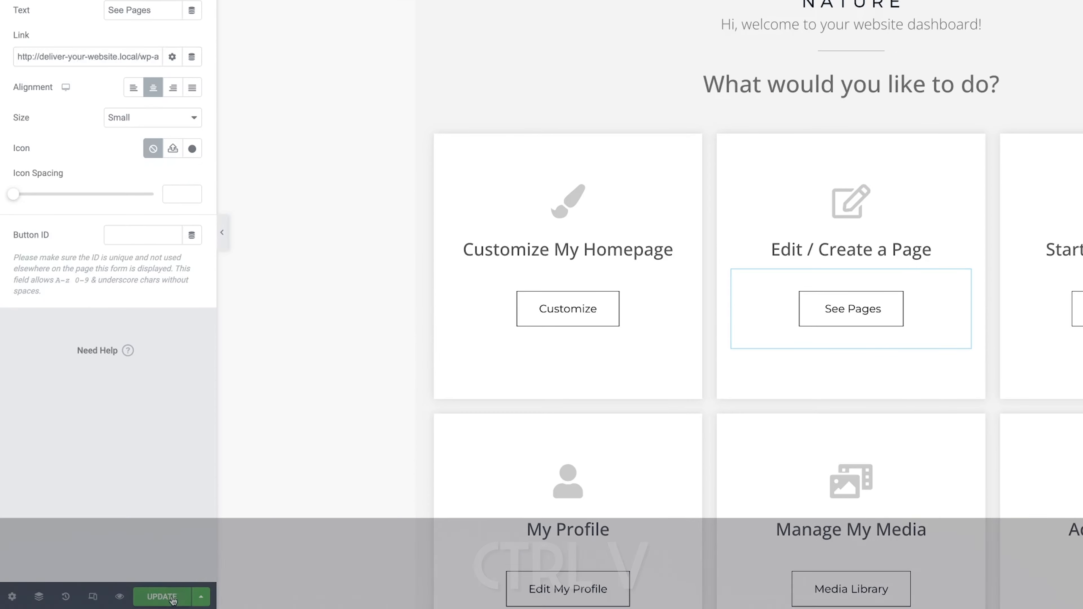
Save the See Pages link change and select the See Blog Posts button.
left_click(175, 596)
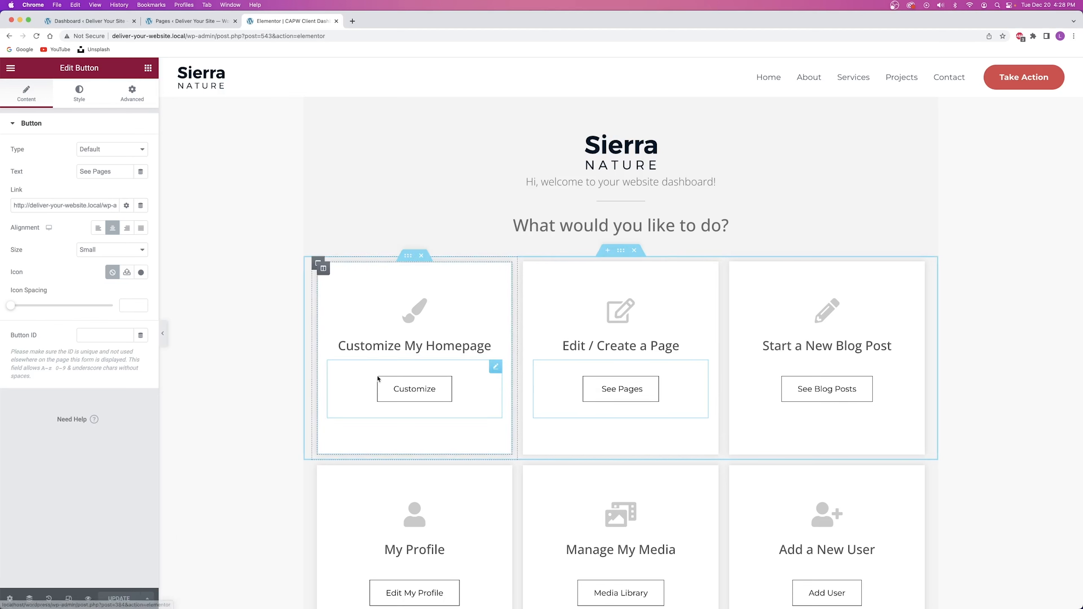
scroll(592, 341, "down", 3)
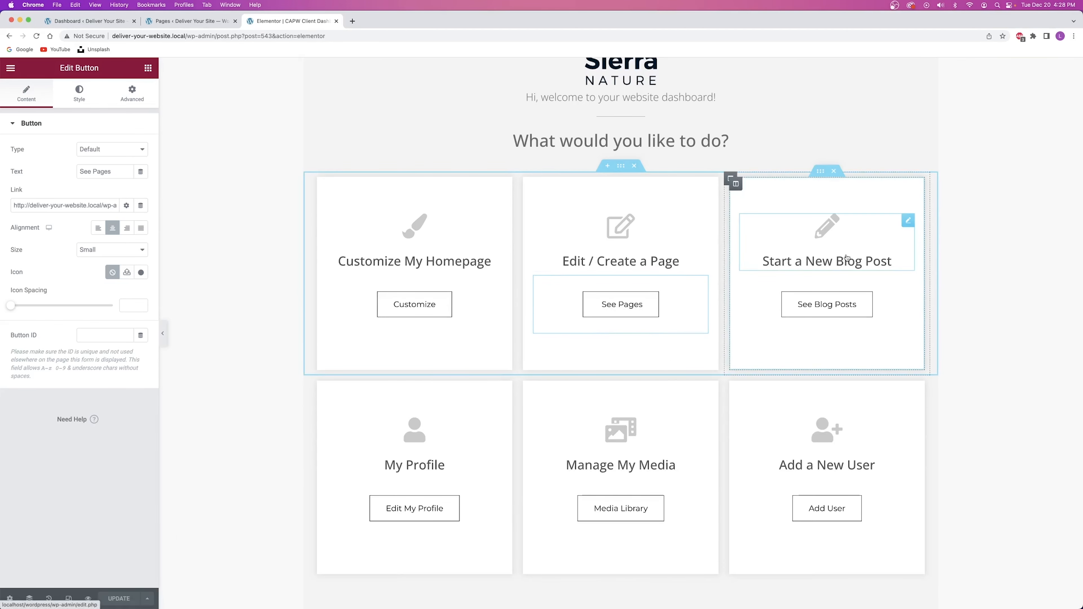
left_click(892, 304)
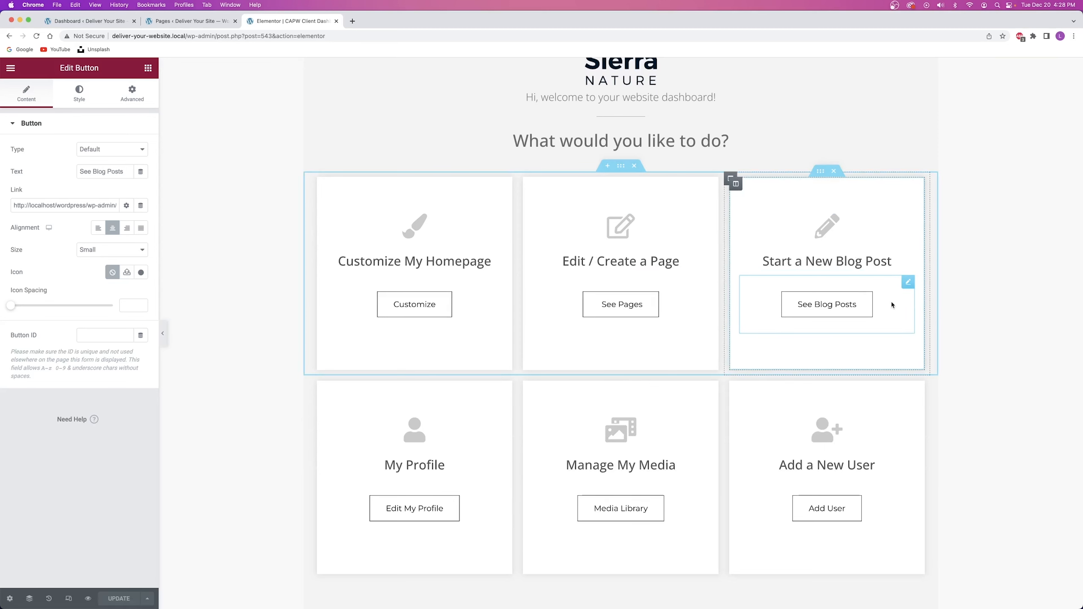
Open Posts > Add New, dismiss the welcome message, and select the post-new.php address.
left_click(175, 22)
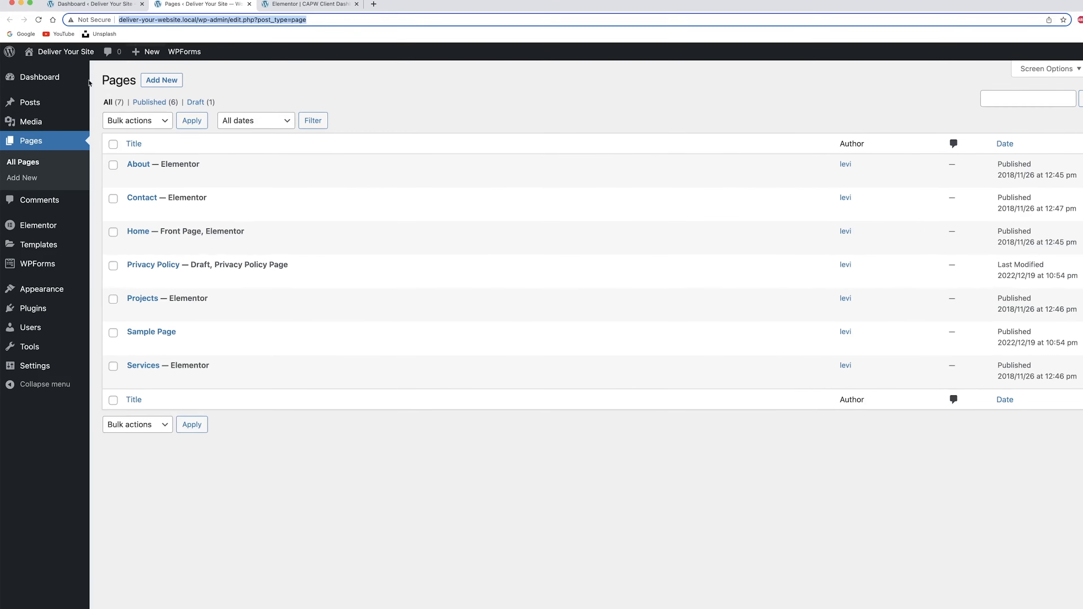
mouse_move(37, 117)
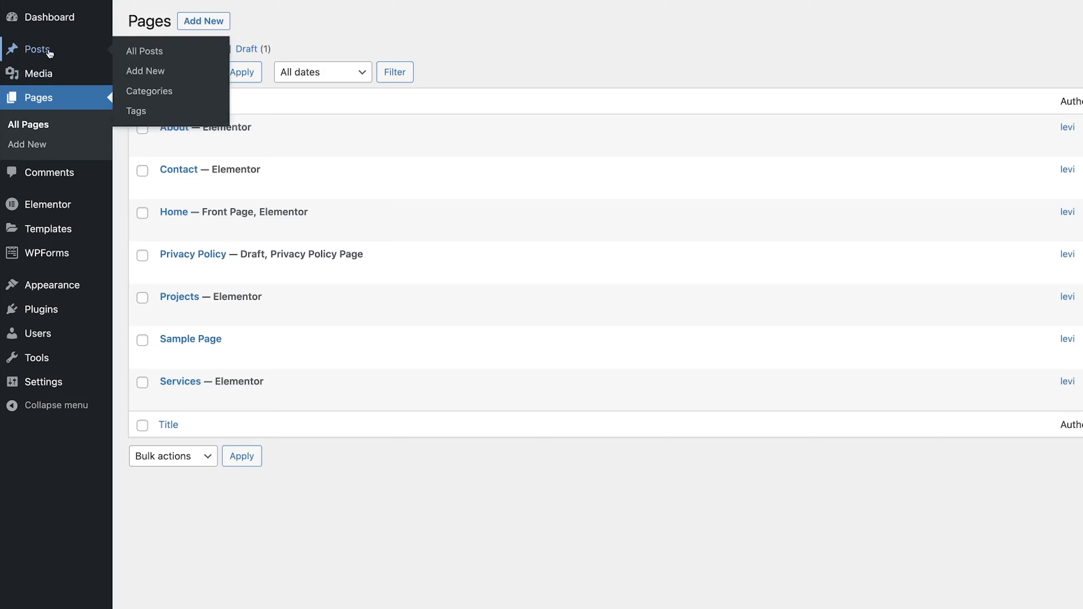
left_click(49, 54)
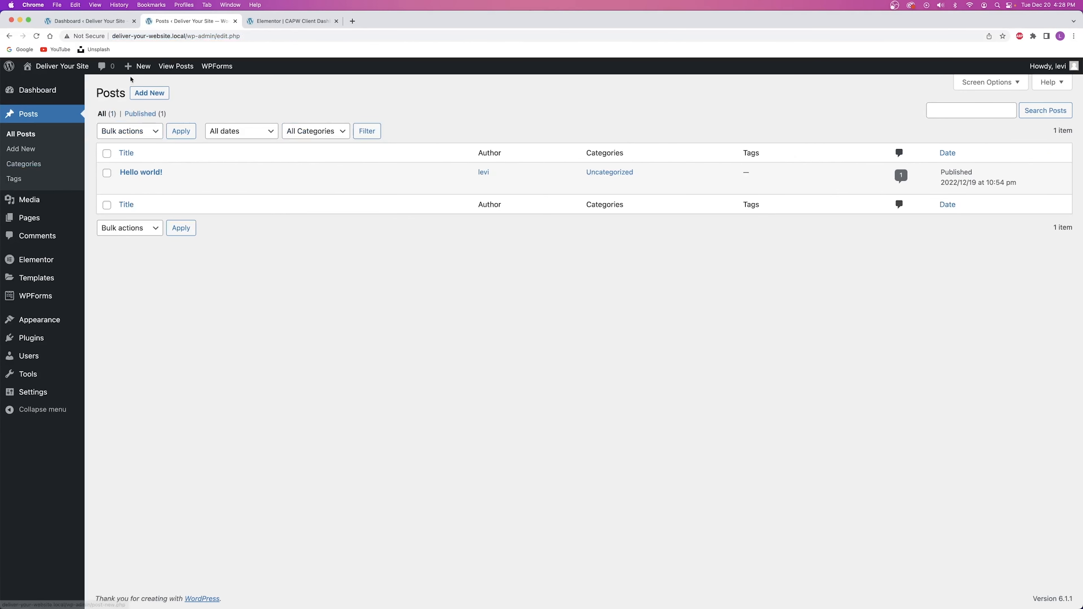
left_click(267, 23)
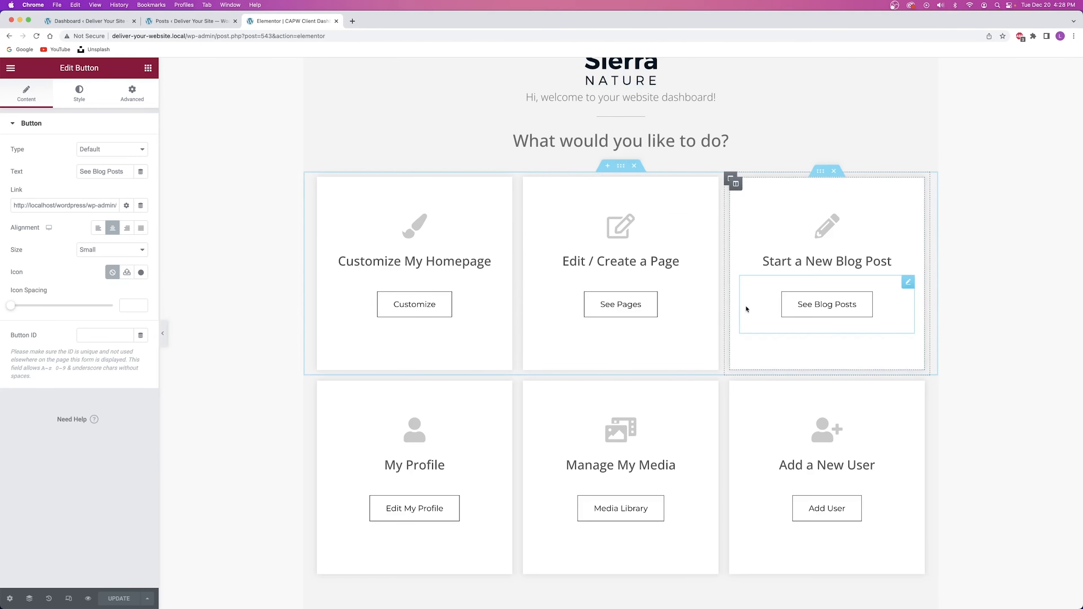
left_click(172, 22)
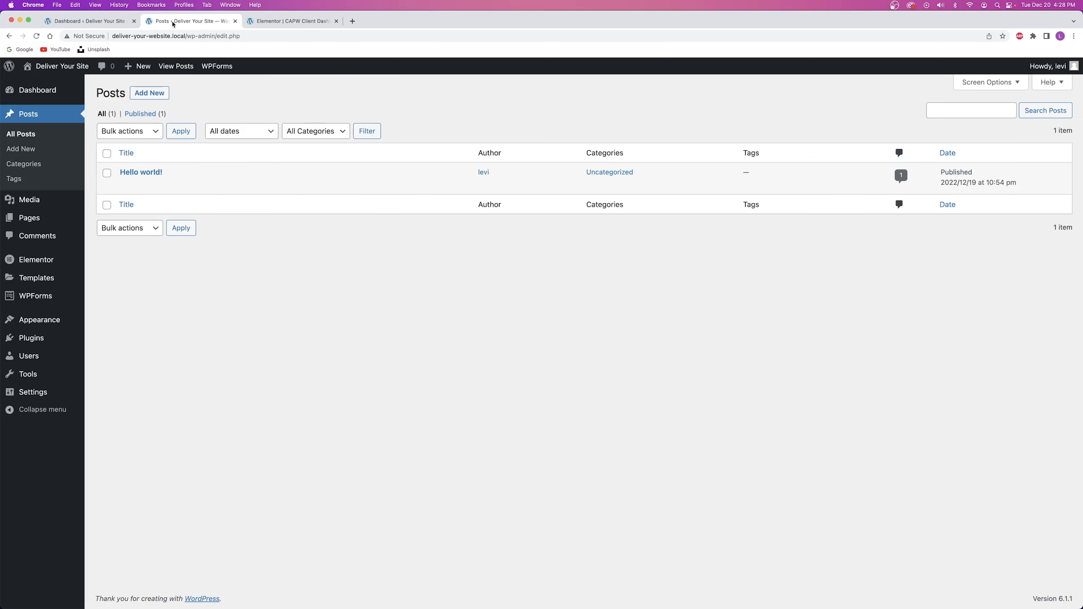
left_click(149, 94)
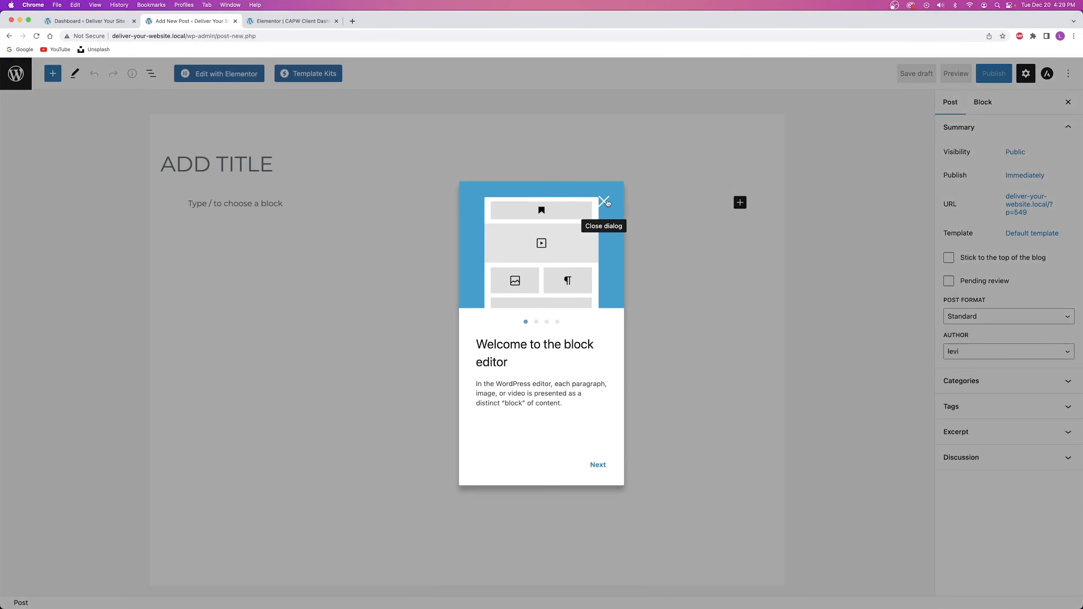
left_click(607, 201)
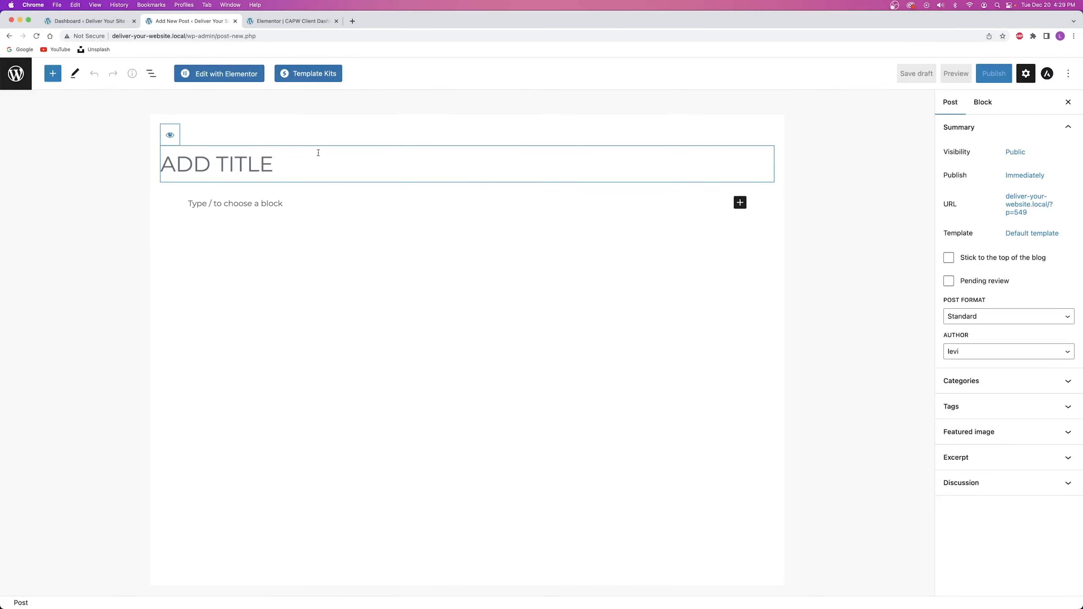
left_click(184, 36)
key("super+c")
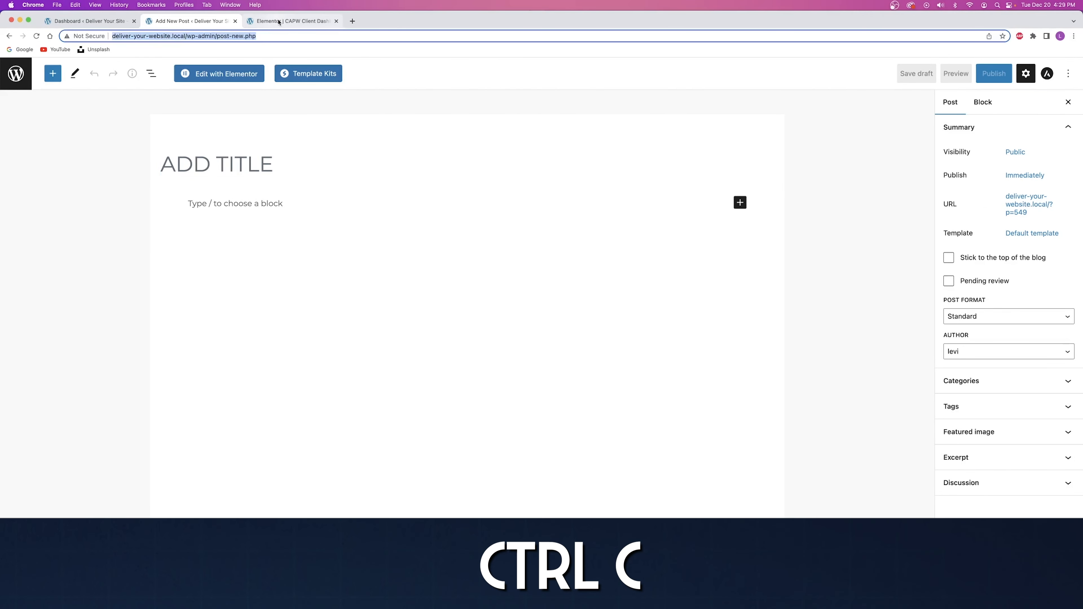
Paste the post-new.php address into See Blog Posts' link, save, and return to the Posts list.
left_click(290, 21)
triple_click(58, 205)
key("super+v")
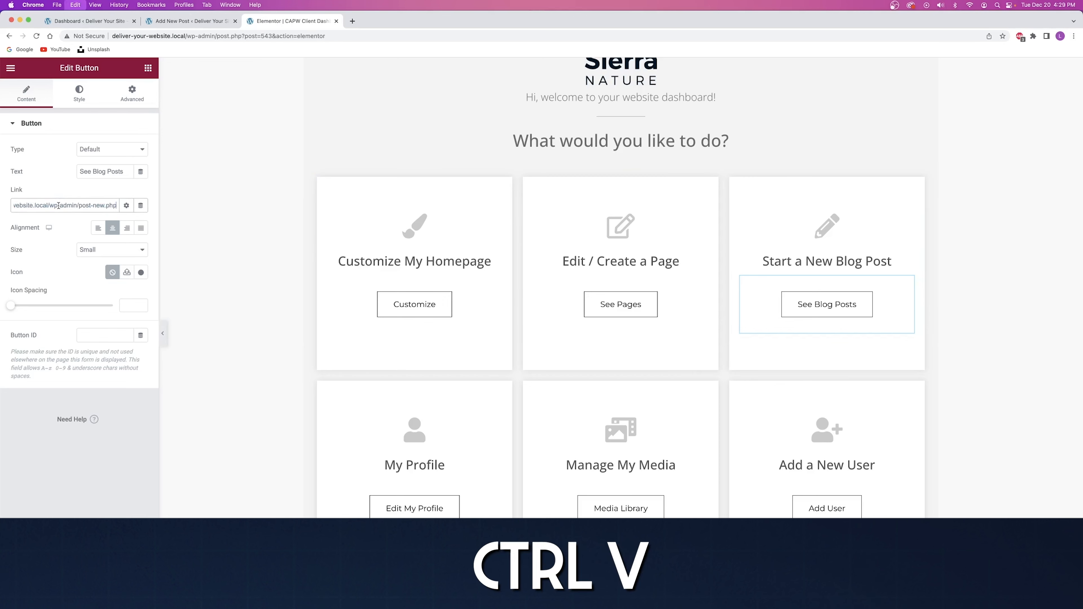
left_click(63, 191)
left_click(114, 599)
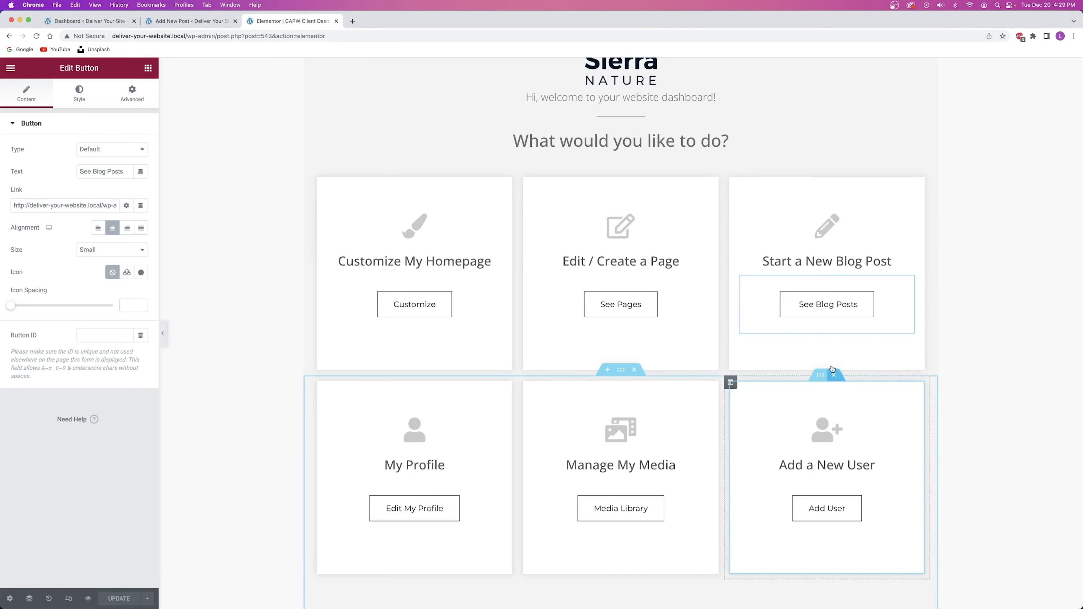
left_click(152, 21)
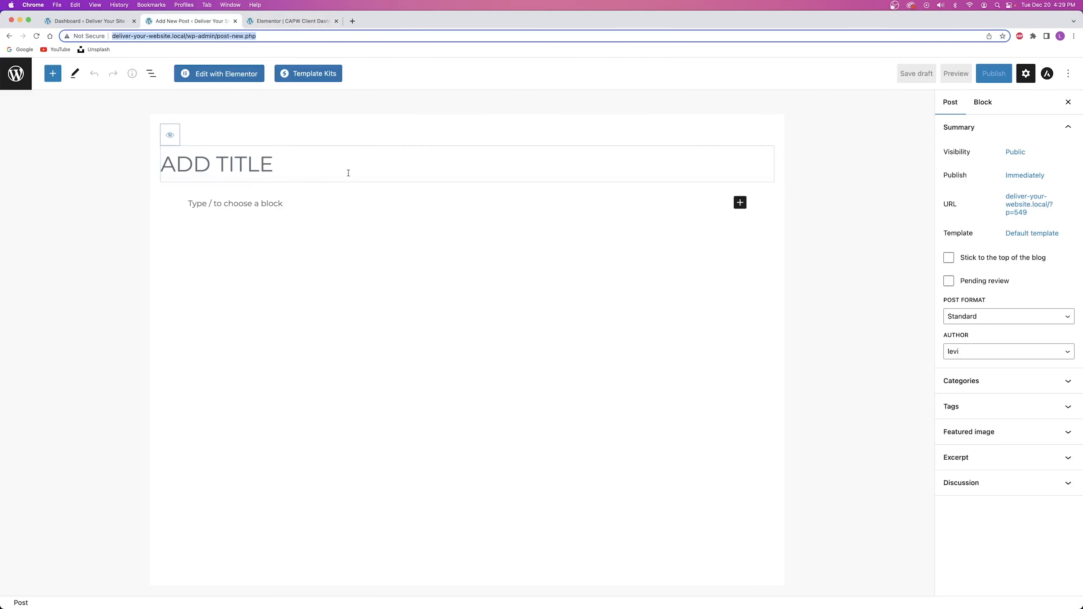
left_click(9, 36)
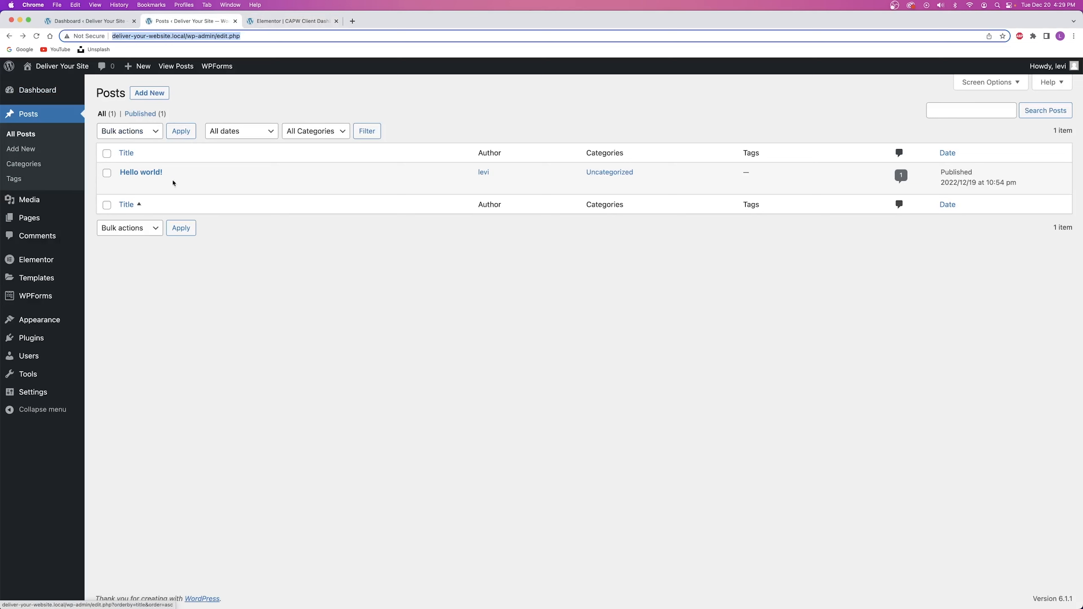
Select the Start a New Blog Post box and its title text.
key("ctrl+Tab")
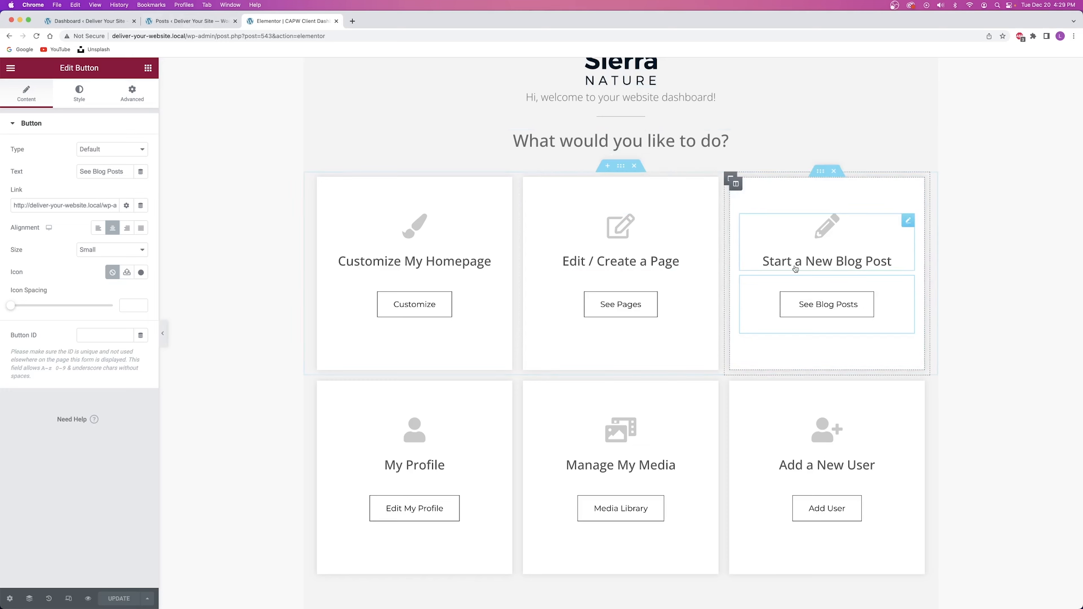
left_click(183, 22)
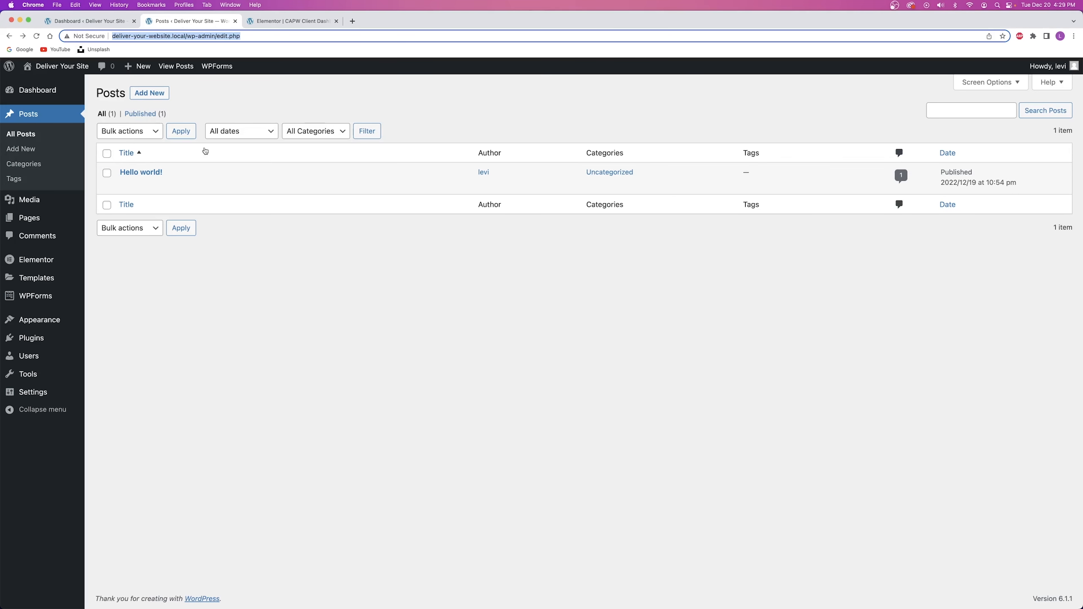
mouse_move(137, 179)
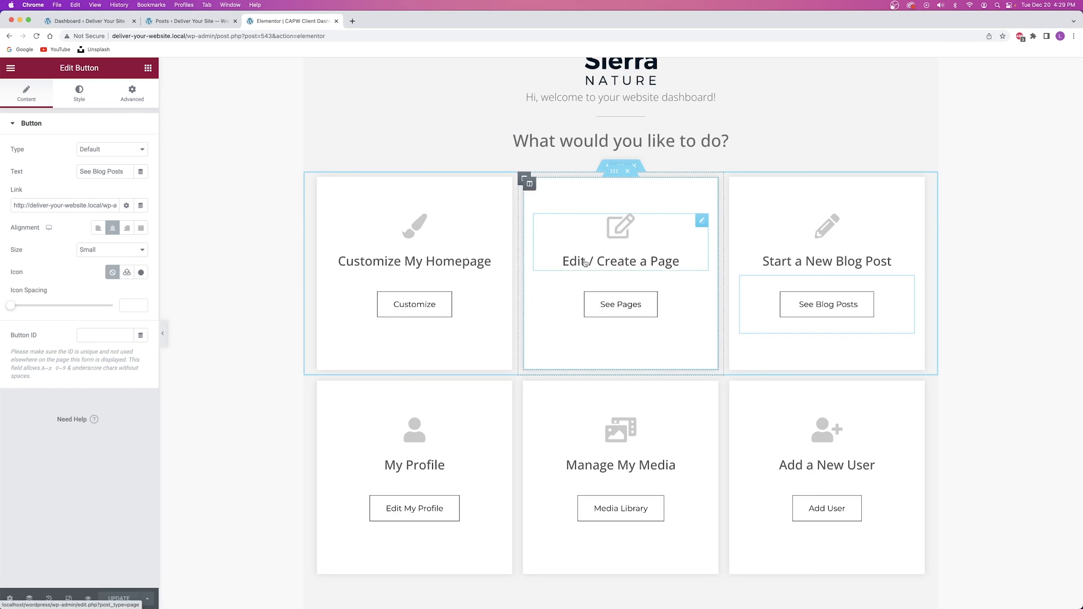
left_click(822, 264)
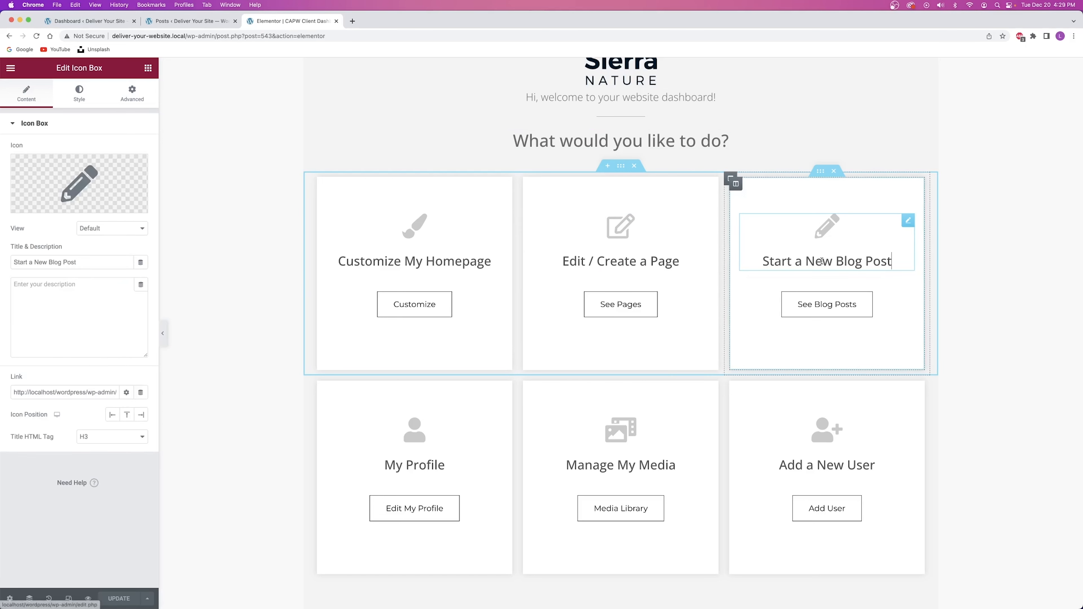
left_click_drag(79, 263, 2, 262)
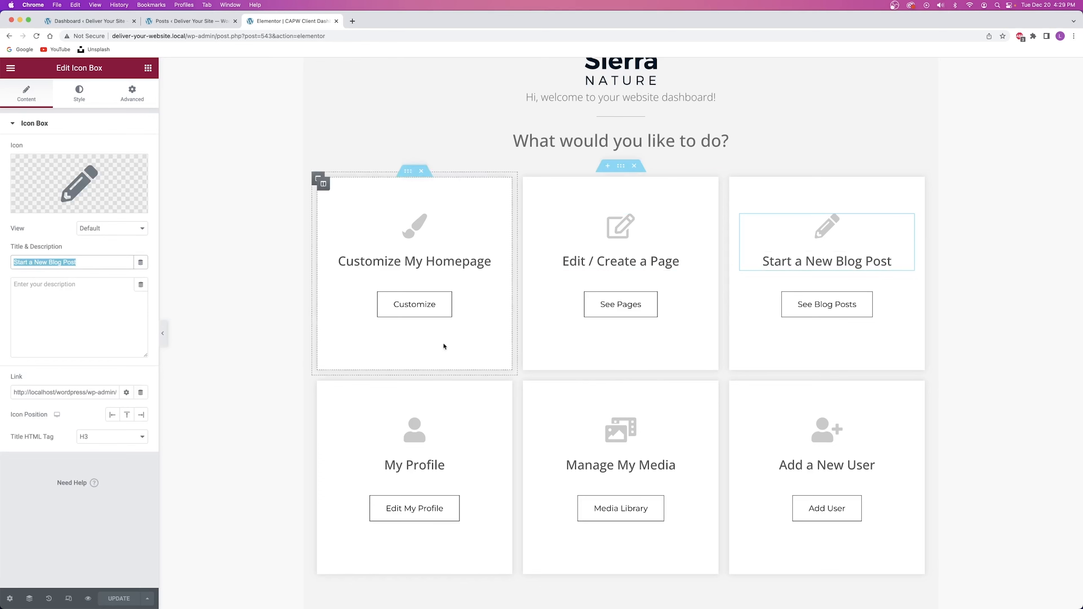
Select the See Blog Posts button, check the Posts list tab, then select Edit My Profile.
left_click(759, 307)
left_click(191, 21)
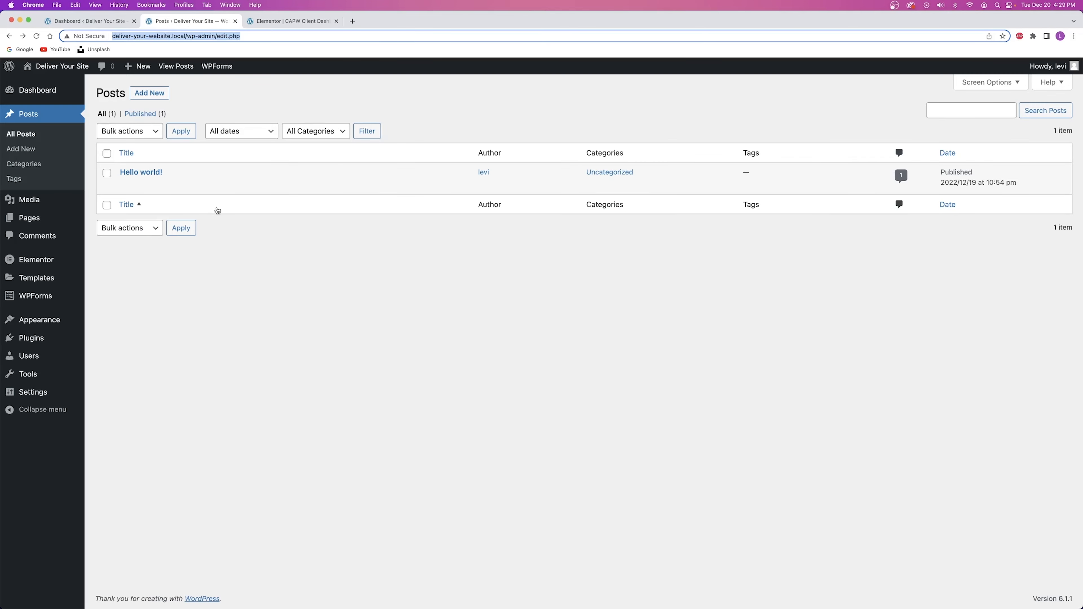
left_click(278, 20)
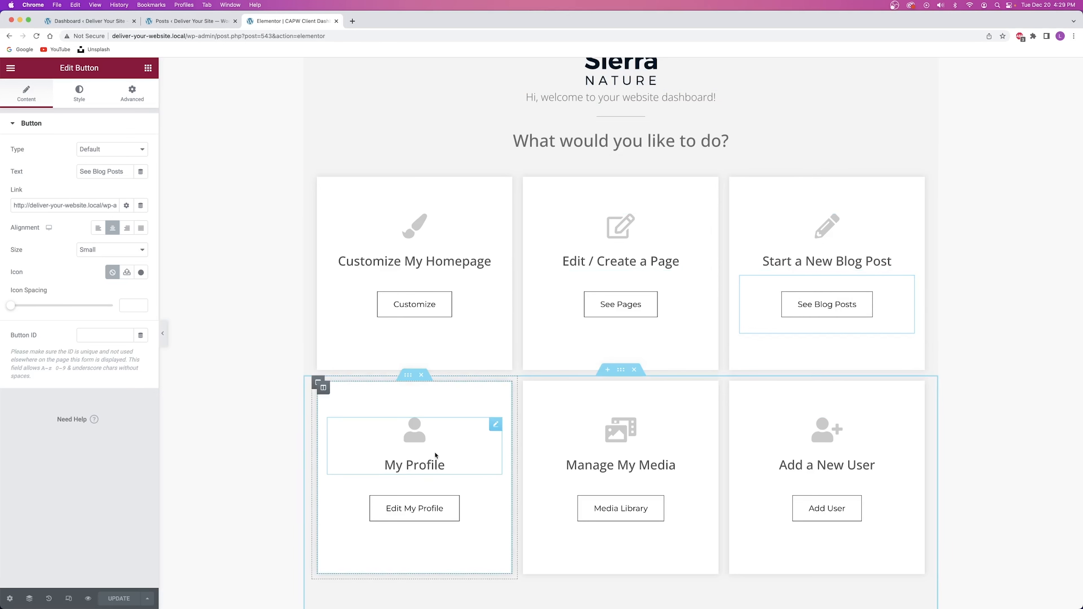
left_click(485, 508)
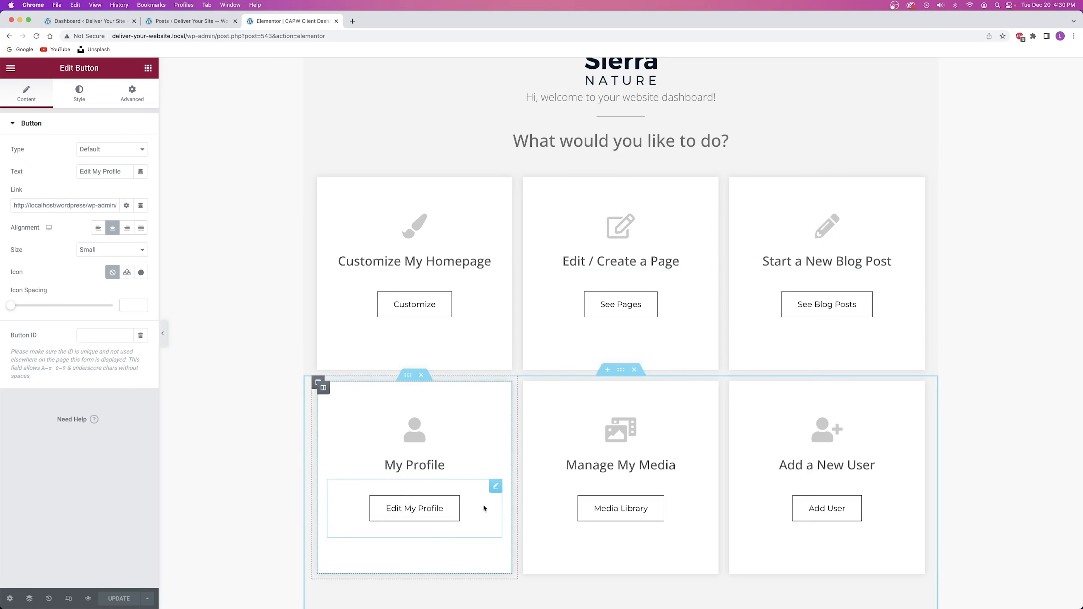
Open the Edit My Profile button's settings and copy the Users > Profile page address.
right_click(477, 508)
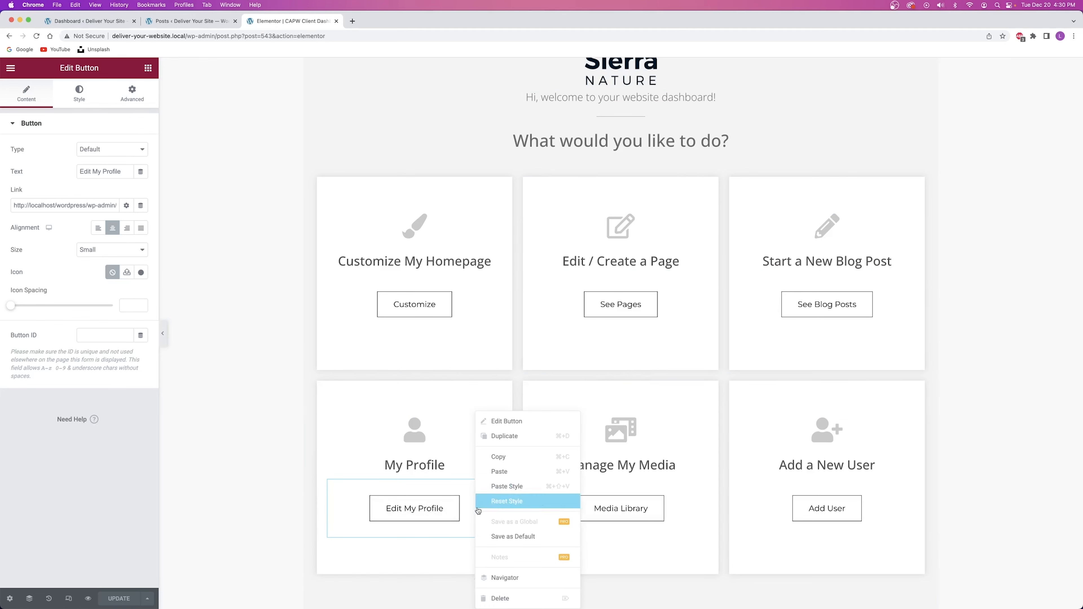
left_click(509, 425)
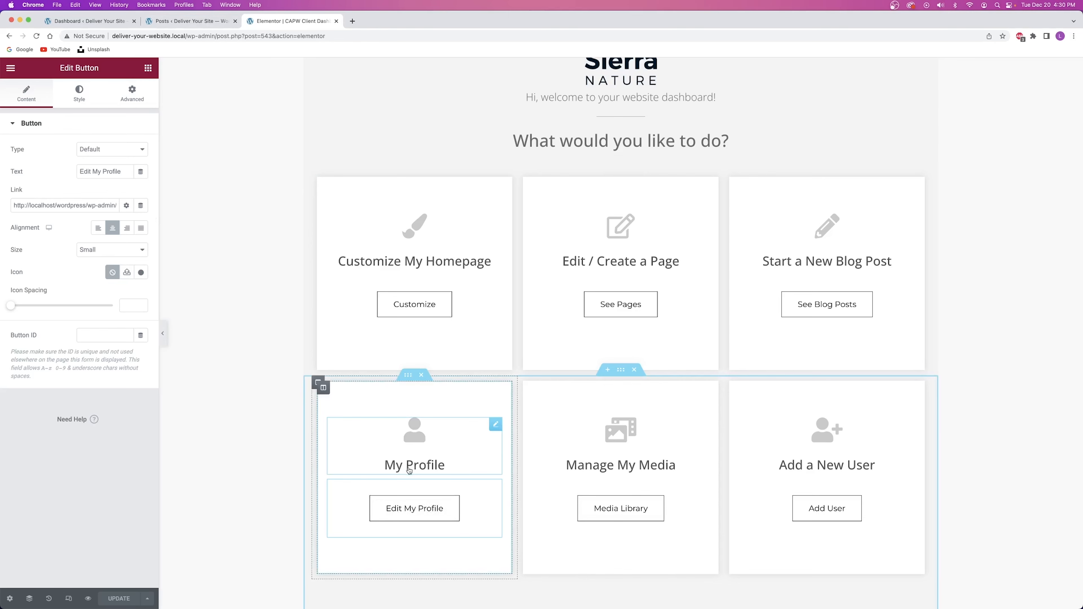
left_click(172, 20)
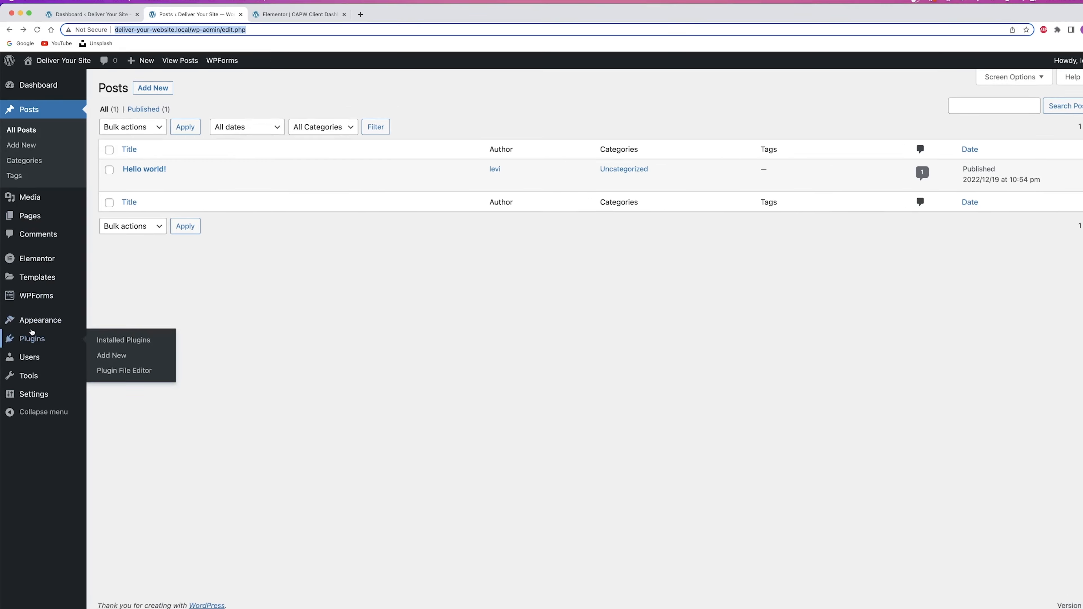
mouse_move(35, 358)
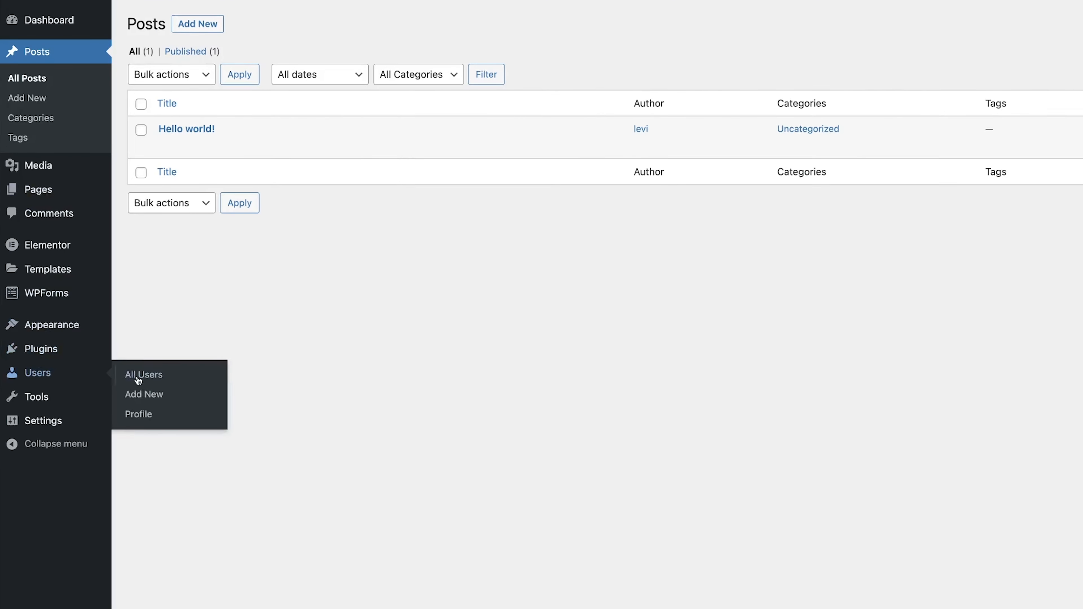
left_click(140, 414)
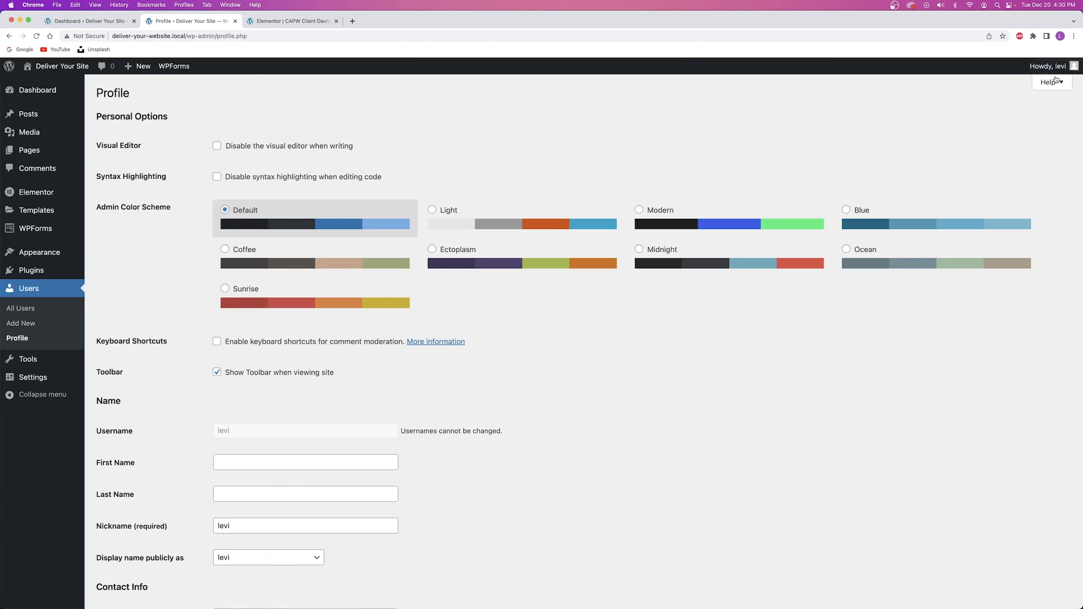
left_click(191, 36)
key("ctrl+c")
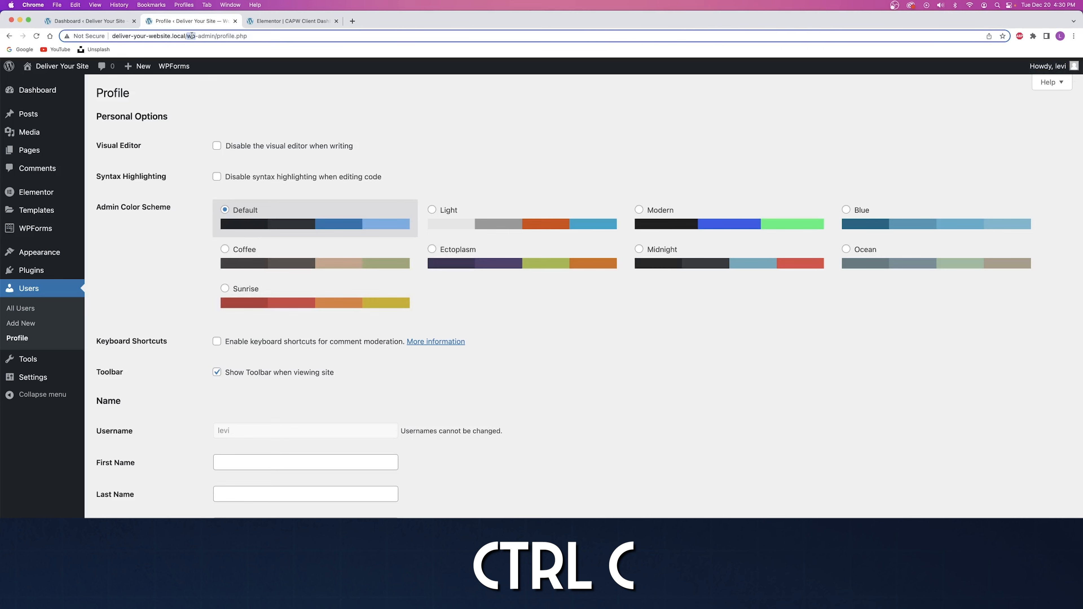
Paste the profile.php address into the Edit My Profile button's link.
left_click(269, 21)
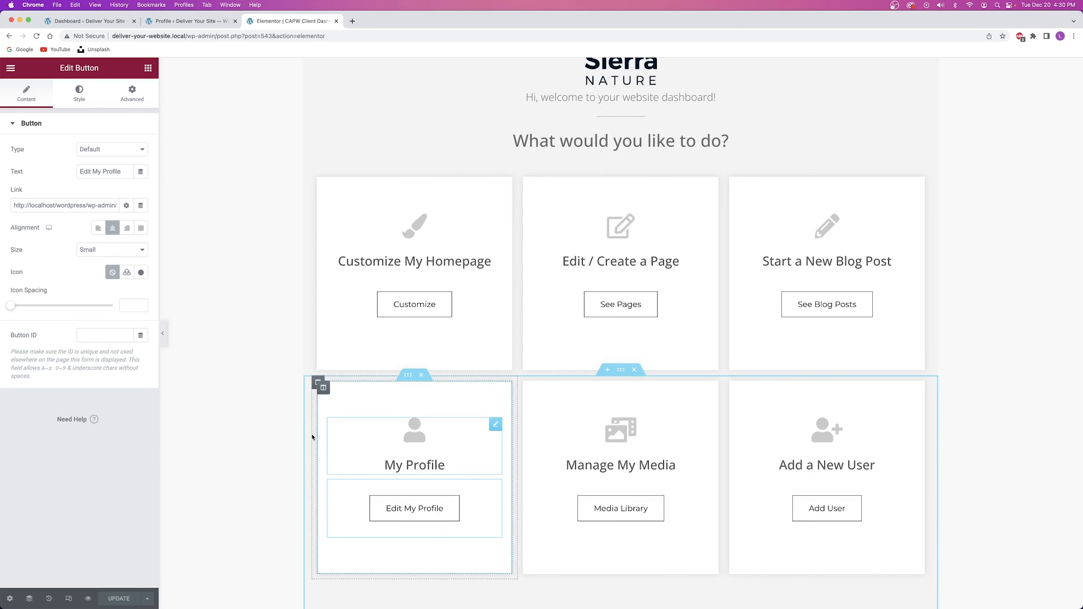
triple_click(73, 205)
key("ctrl+v")
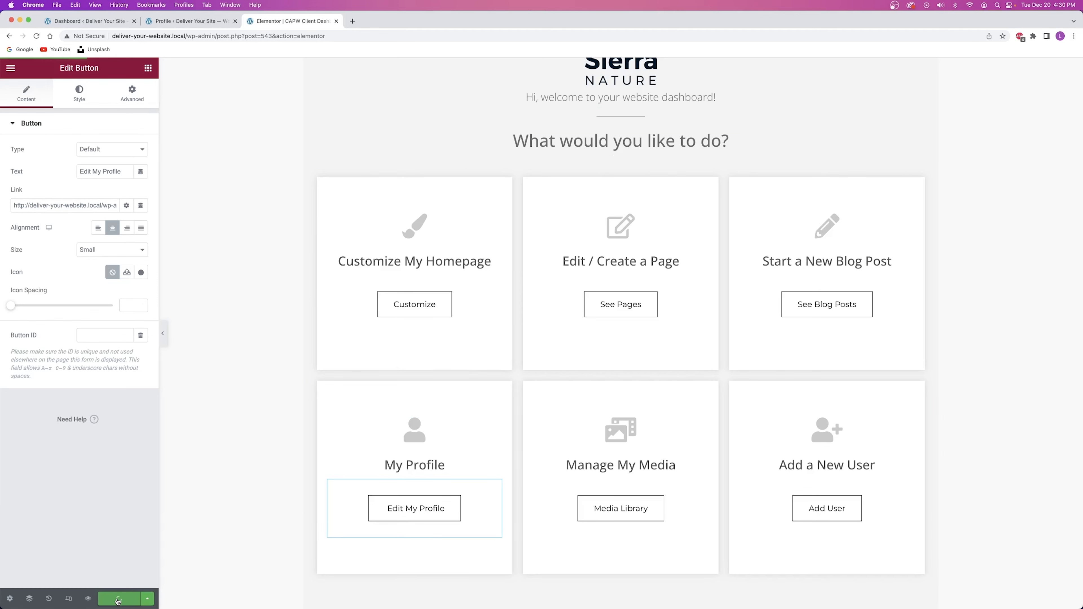
Open the Media Library button's settings and select the upload.php address in a new tab.
left_click(682, 510)
right_click(681, 509)
left_click(706, 421)
left_click(189, 21)
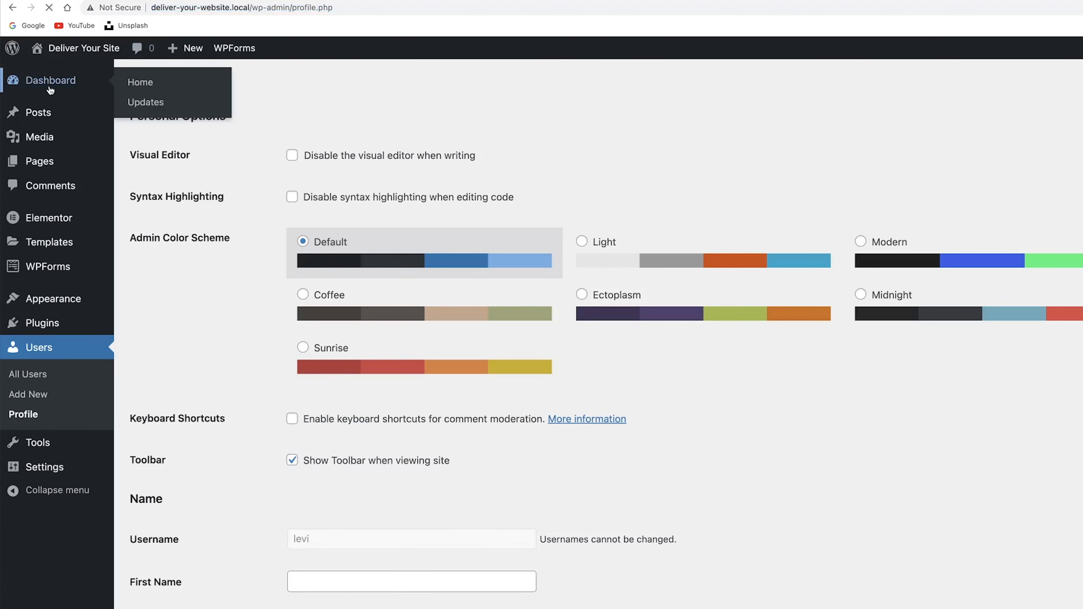
left_click(55, 85)
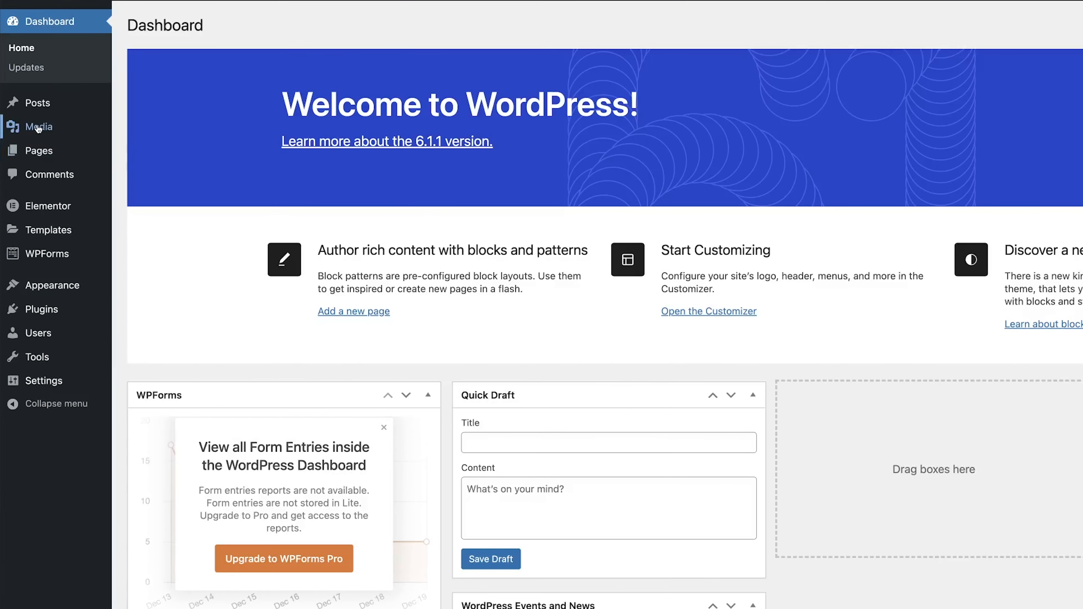
right_click(42, 126)
left_click(55, 131)
left_click(189, 21)
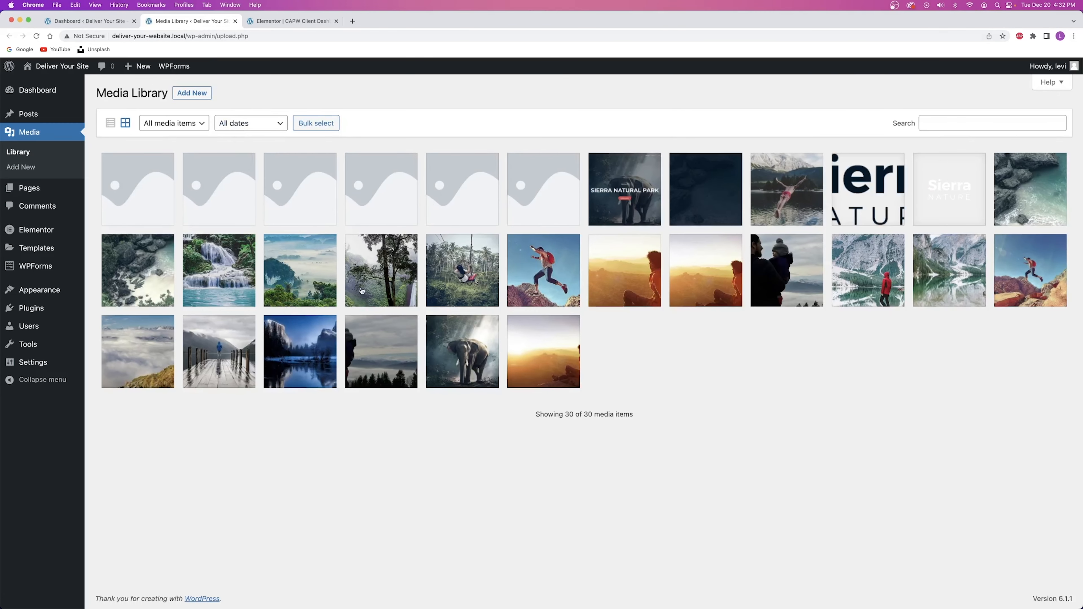
left_click(187, 36)
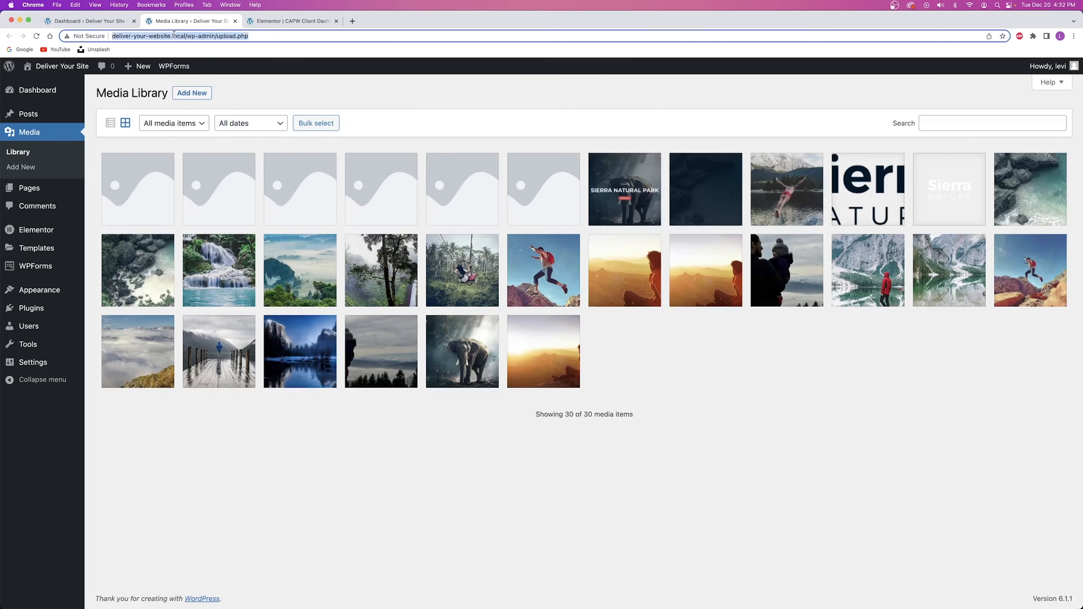
left_click_drag(186, 35, 174, 34)
Paste the Media Library address into the Media Library button's link.
left_click(292, 21)
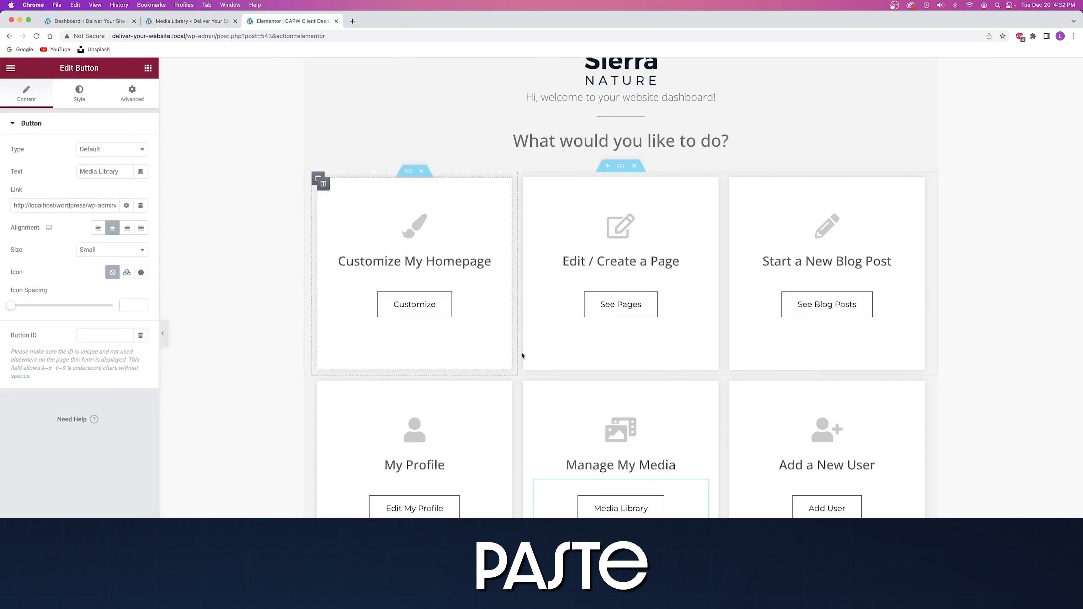
double_click(68, 205)
key("super+v")
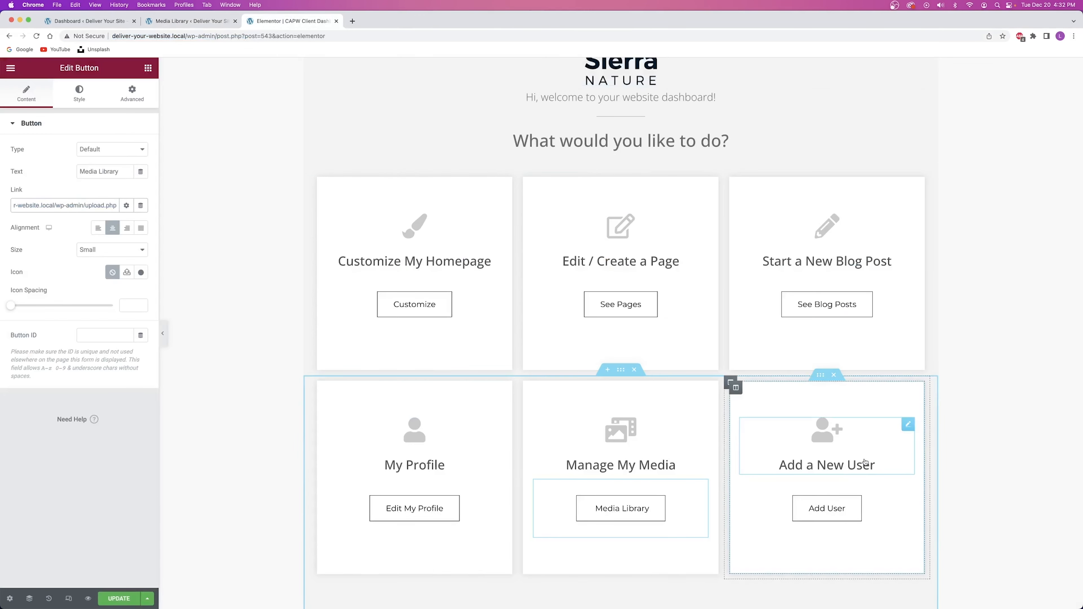
left_click(796, 503)
Open the Users > Add New page and copy its address.
right_click(873, 508)
left_click(905, 421)
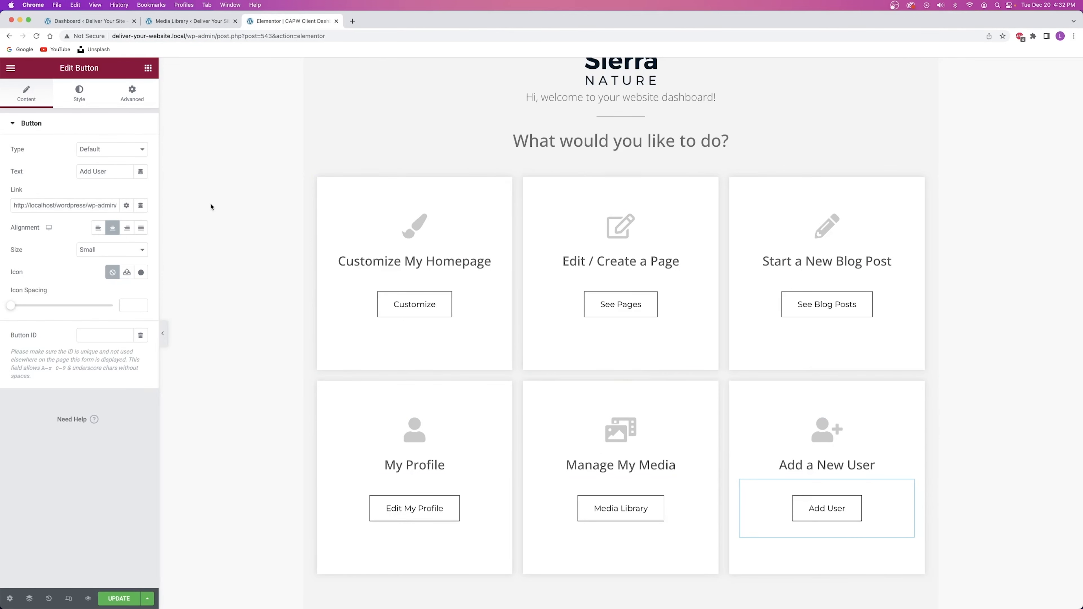
left_click(190, 21)
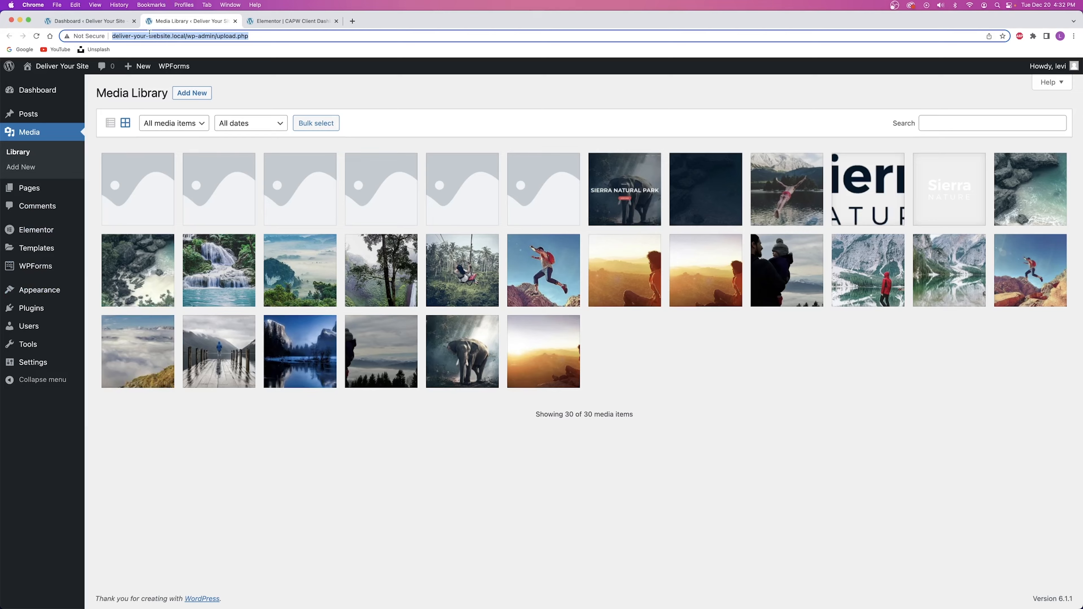
mouse_move(30, 326)
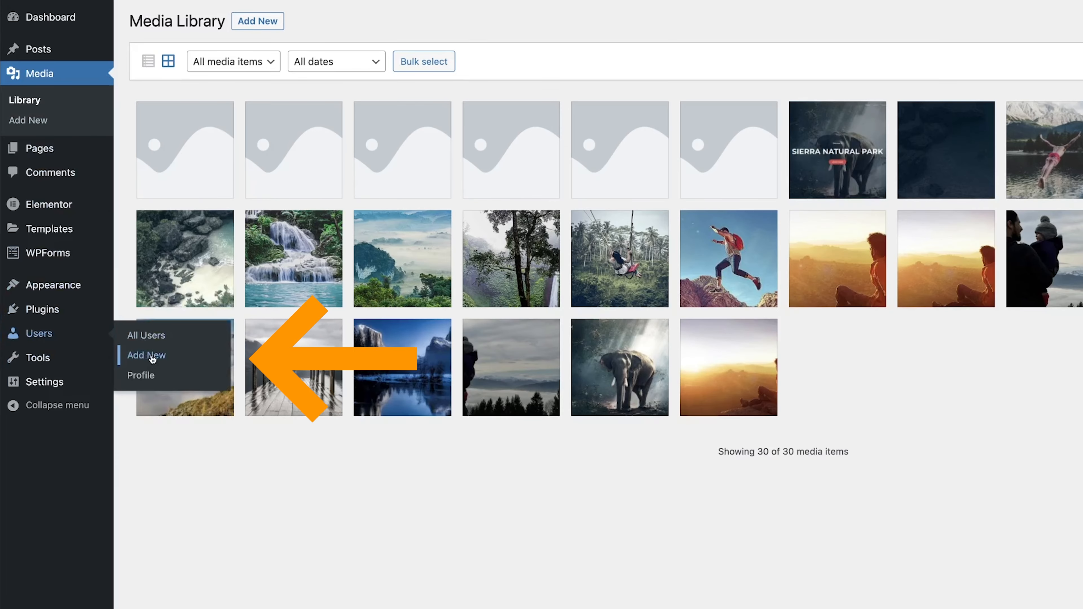
left_click(153, 359)
left_click(37, 337)
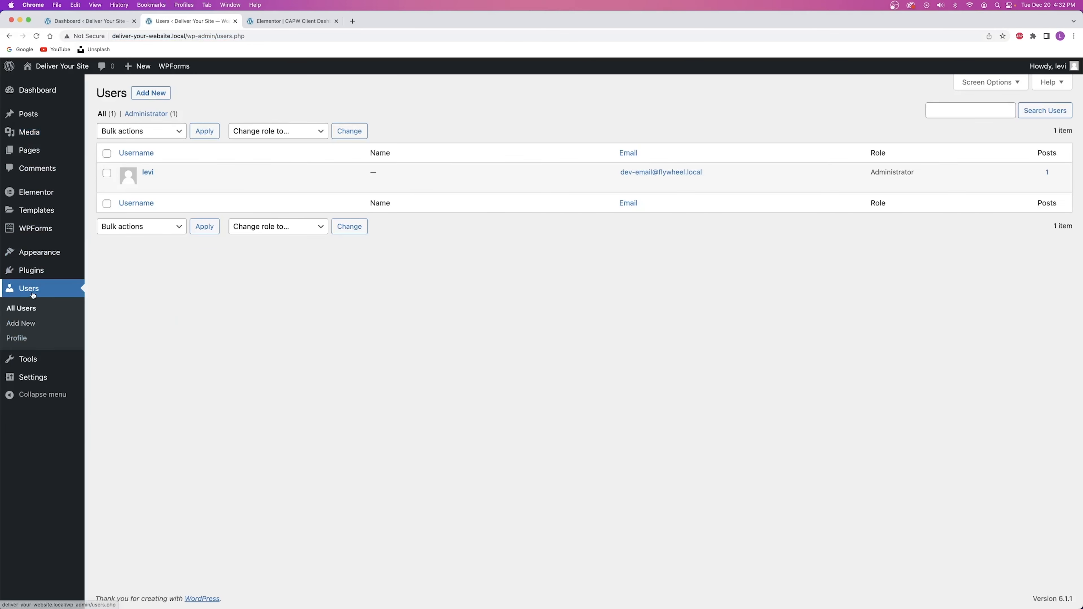
left_click(154, 94)
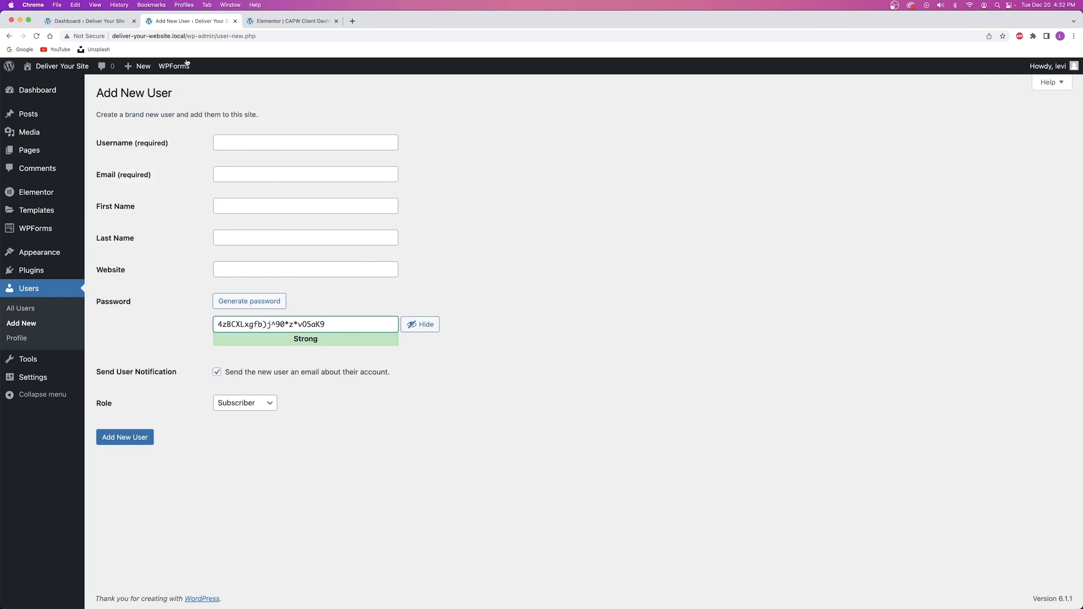
left_click(185, 35)
key("super+c")
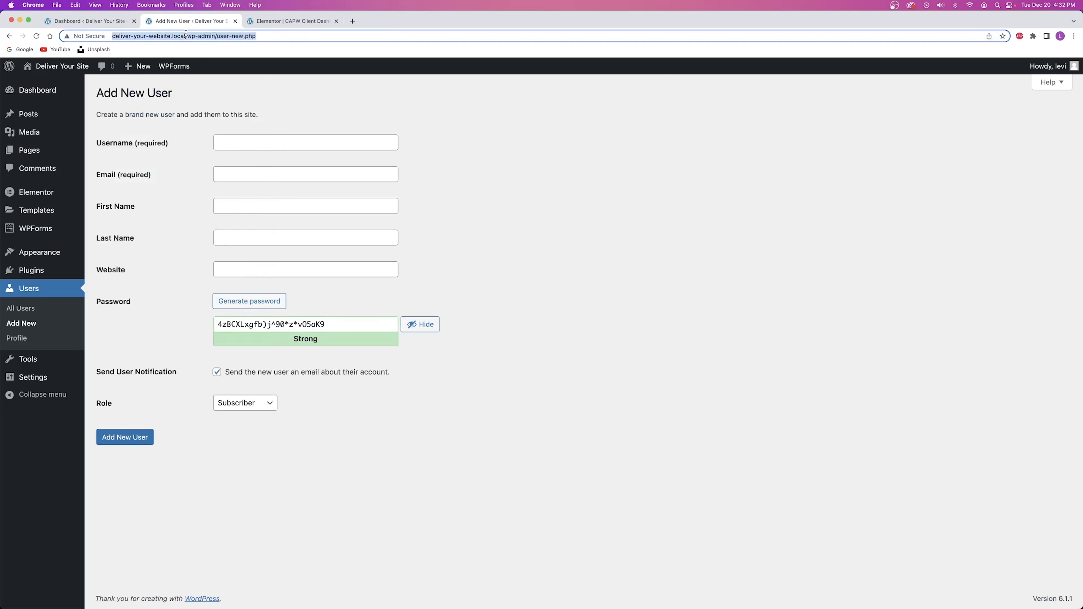
Paste the Add New User address into the Add User button's link and save.
left_click(290, 21)
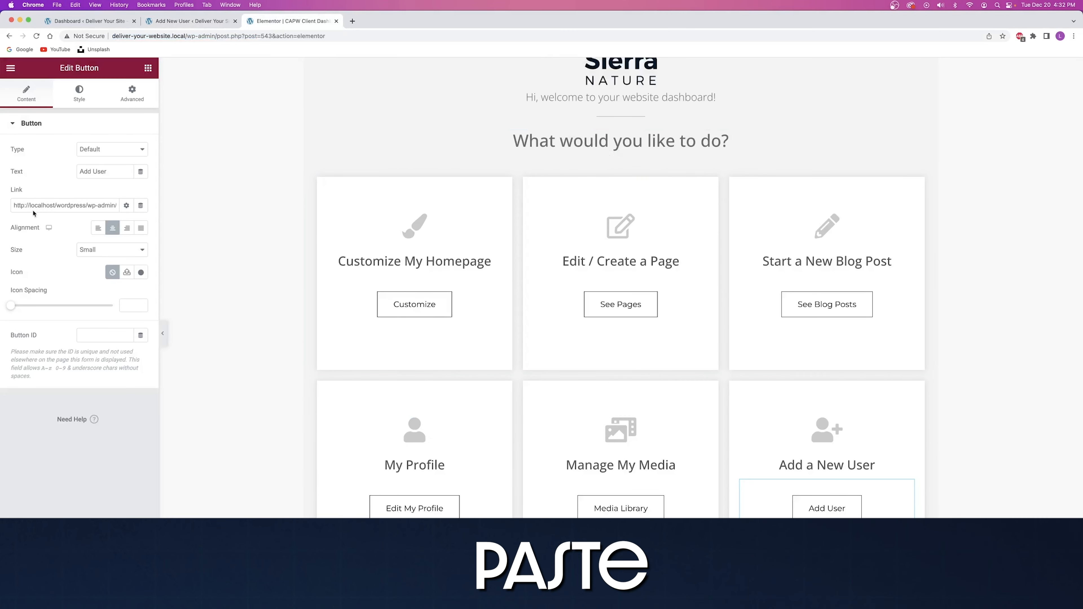
triple_click(54, 203)
key("super+v")
left_click(124, 599)
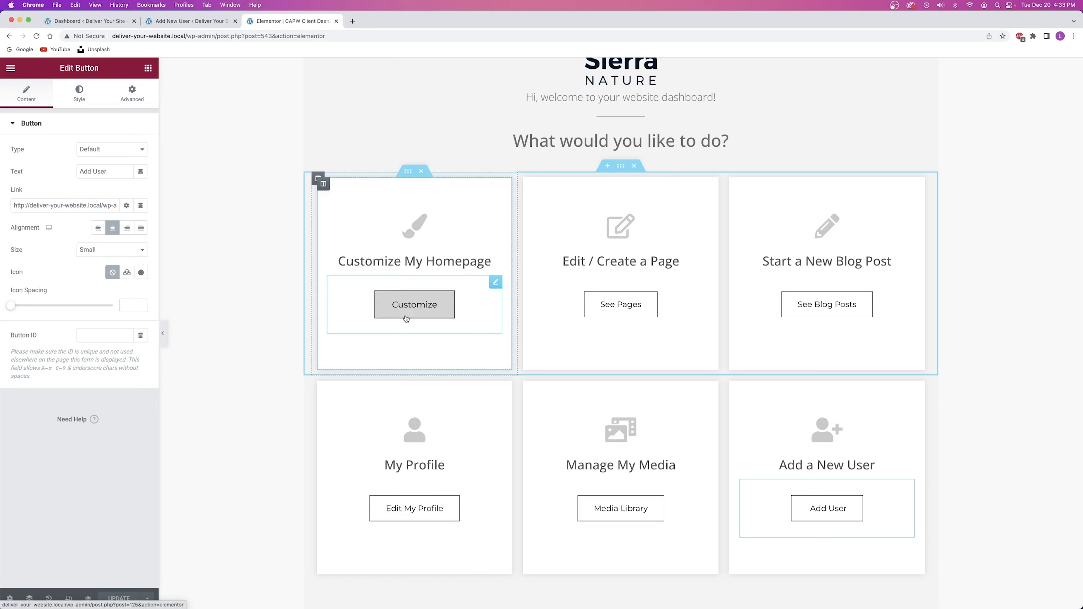
Copy the Customize button's homepage editor link for reuse on the icon box.
left_click(421, 237)
left_click(496, 223)
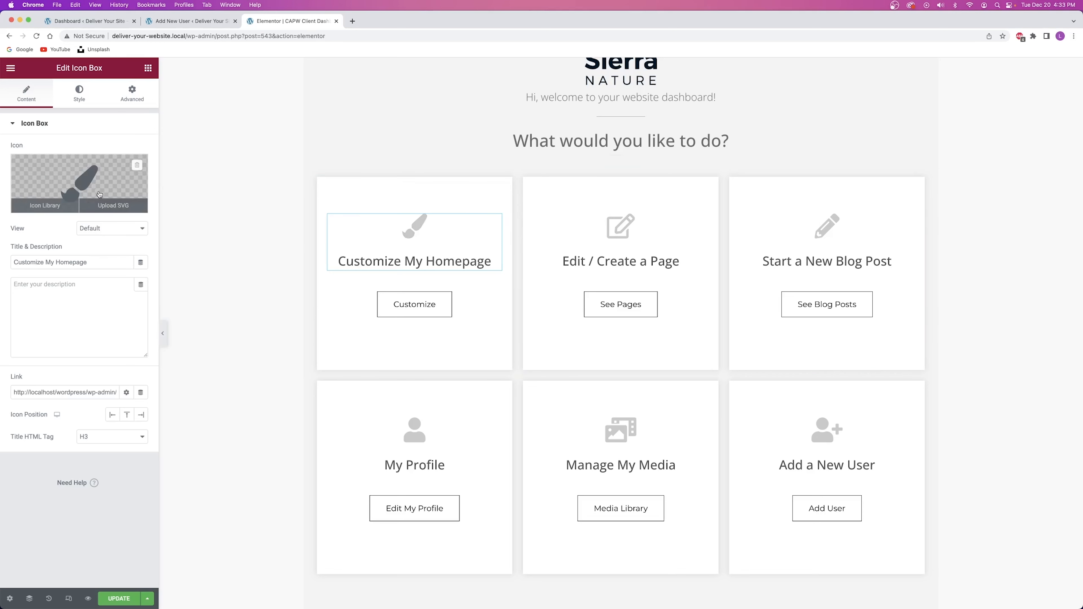
triple_click(63, 392)
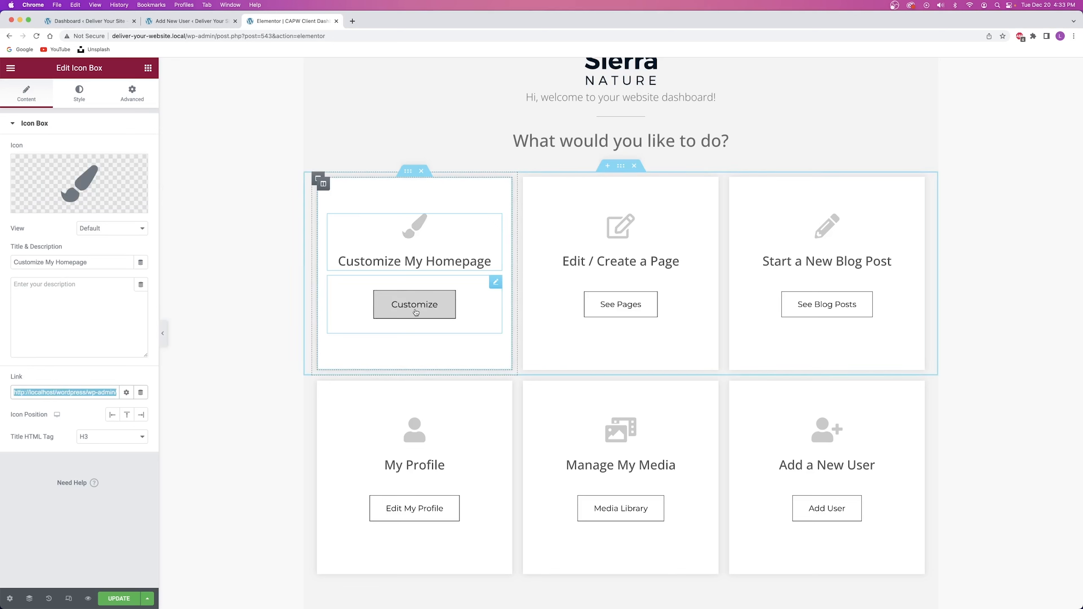
left_click(495, 284)
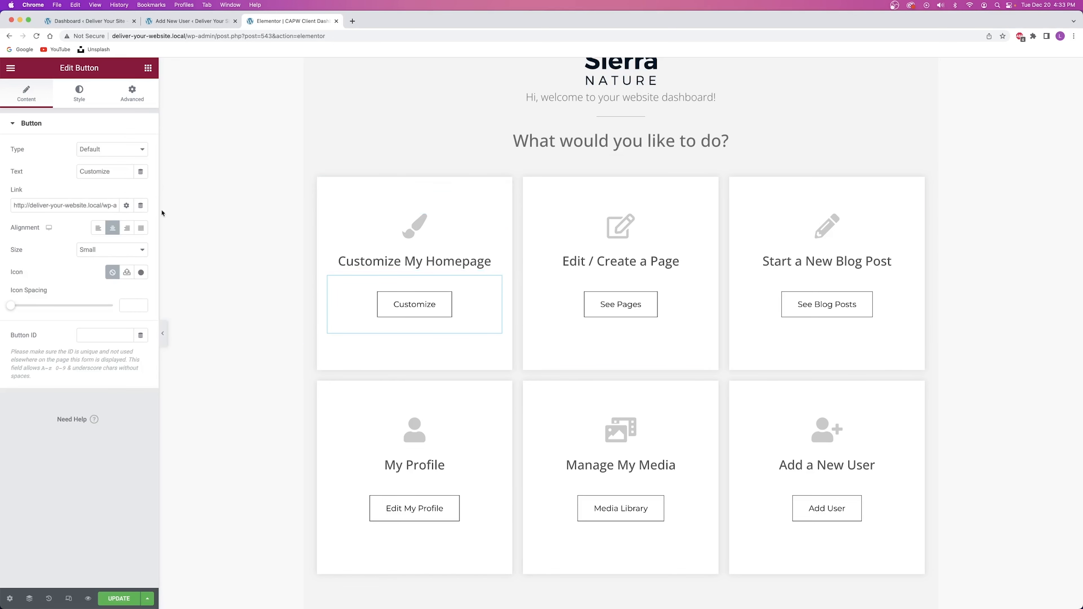
triple_click(73, 205)
key("super+c")
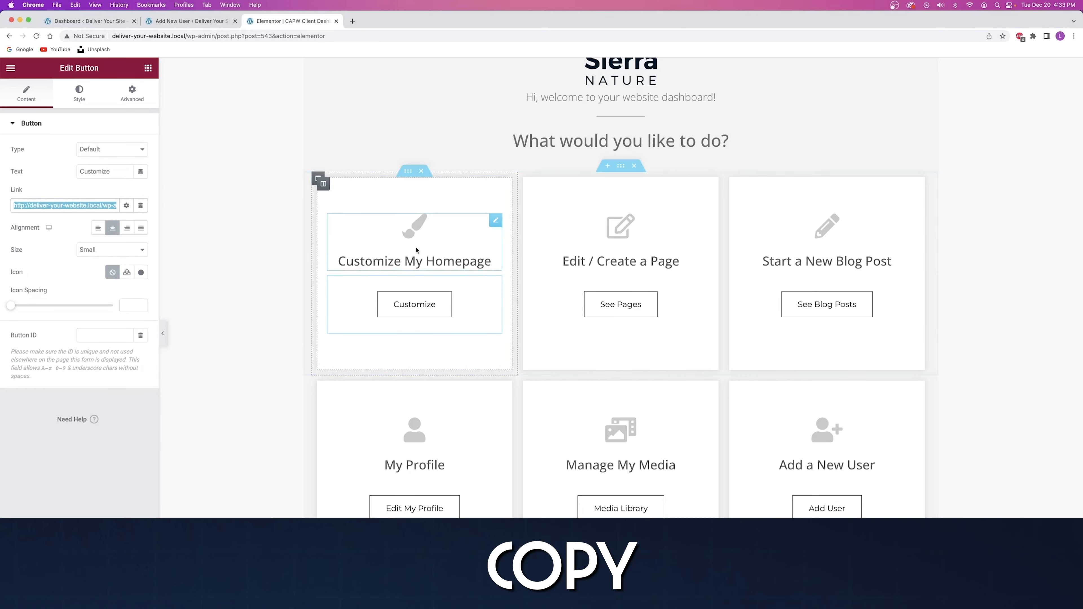
Paste that link into the Customize My Homepage icon box and save the page.
left_click(494, 221)
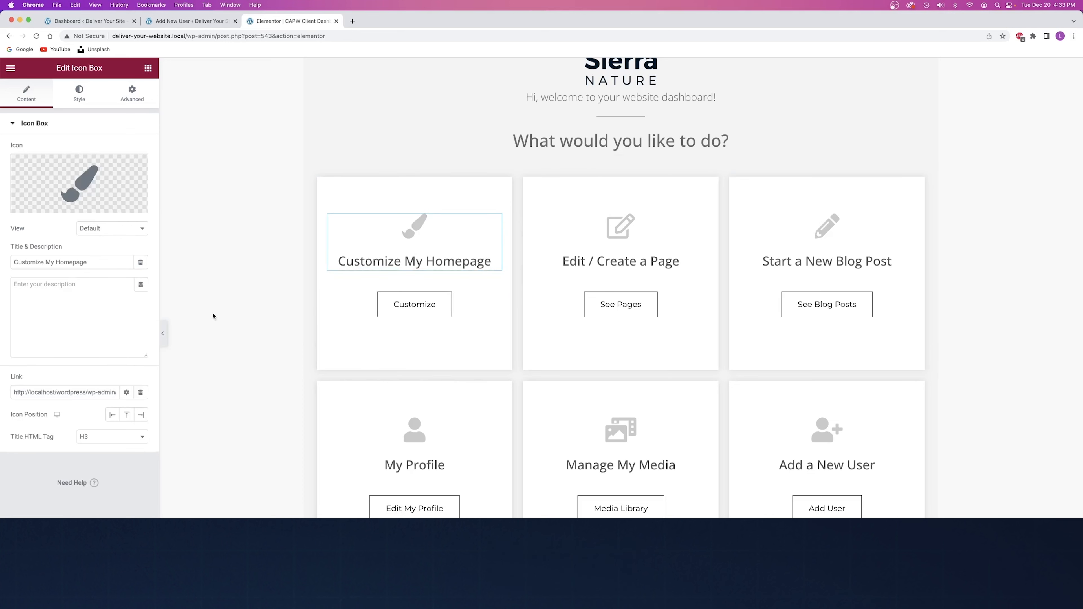
triple_click(58, 390)
key("super+v")
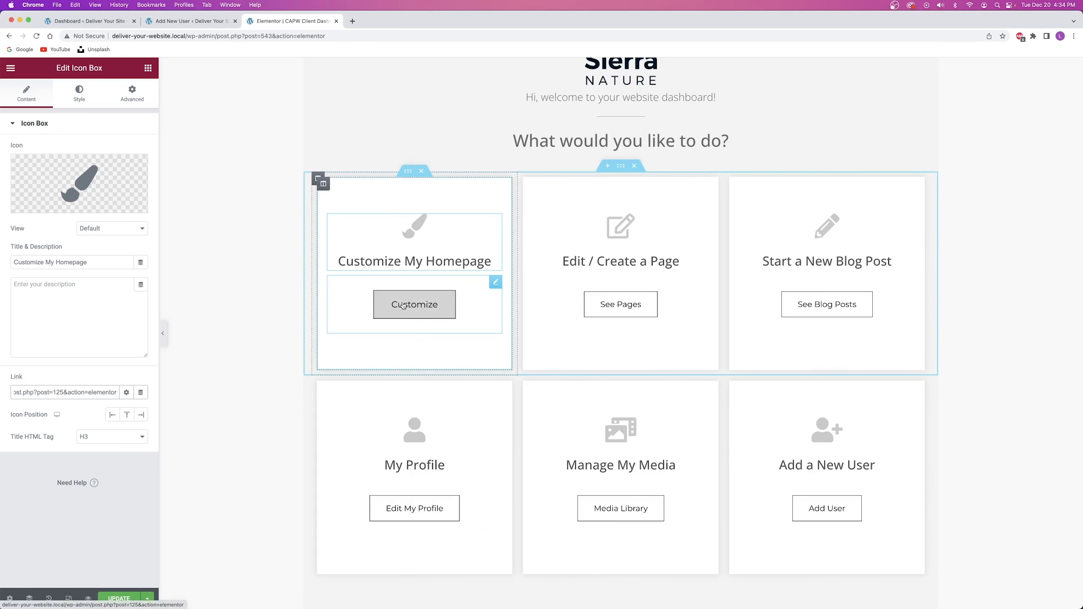
left_click(122, 601)
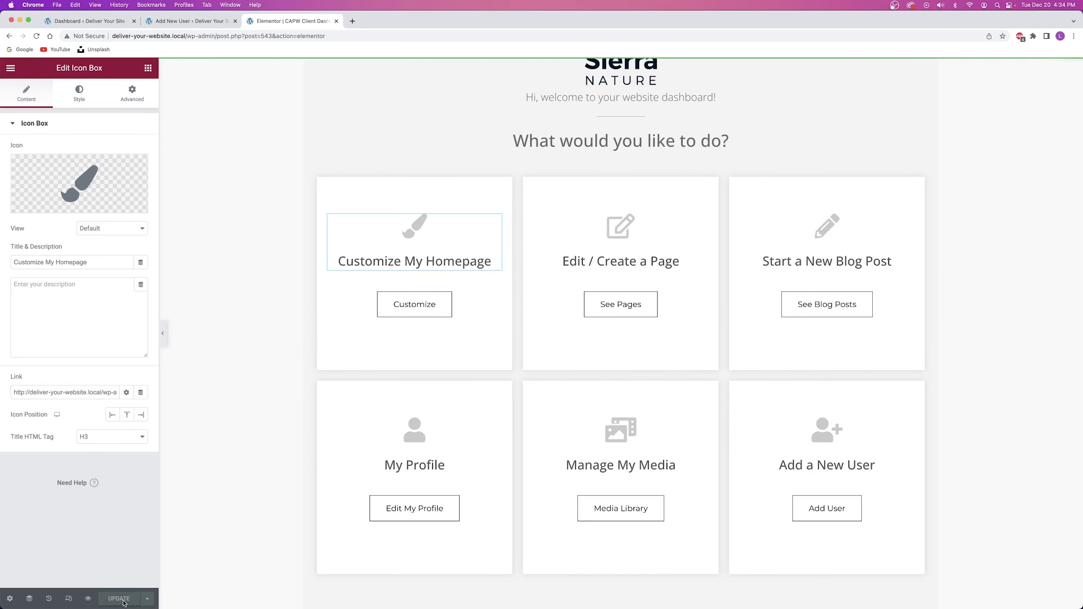
Scroll to the Need some help? section and open the WPForms widget's settings.
scroll(439, 383, "down", 5)
scroll(442, 387, "down", 4)
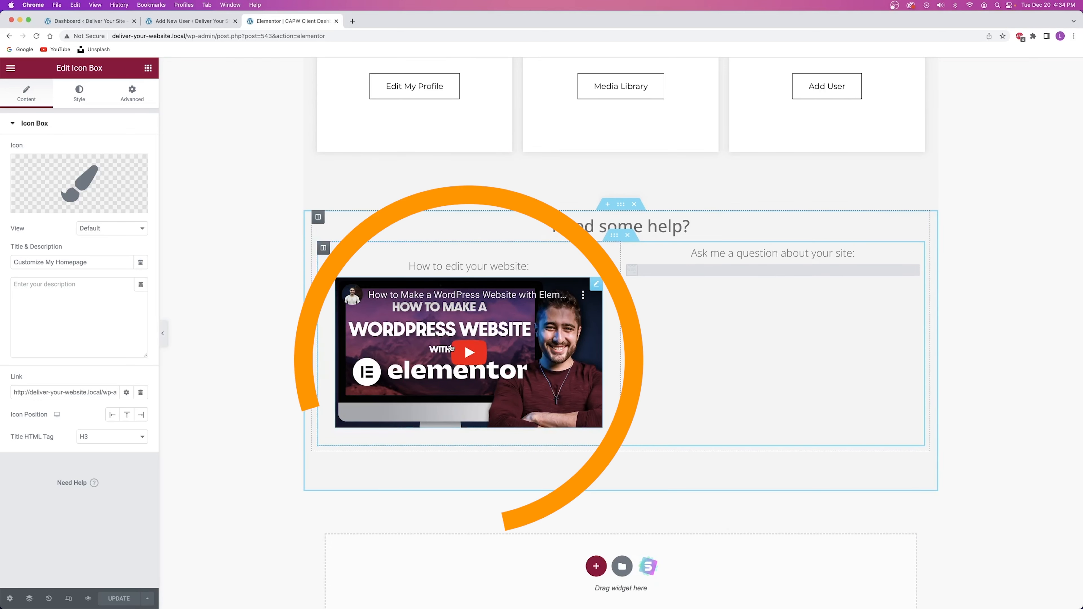
left_click(597, 284)
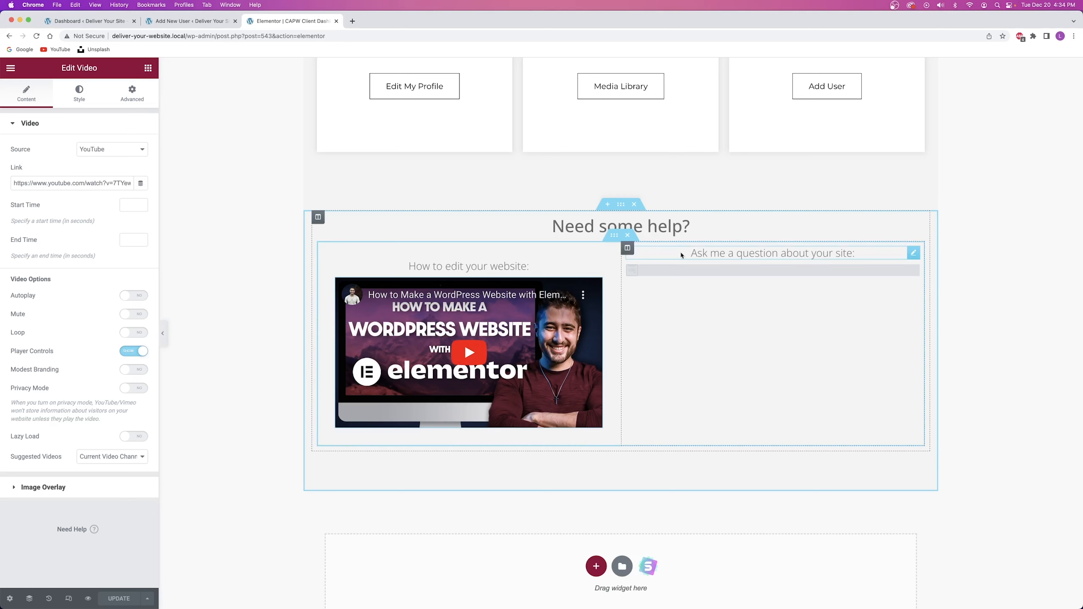
left_click(716, 273)
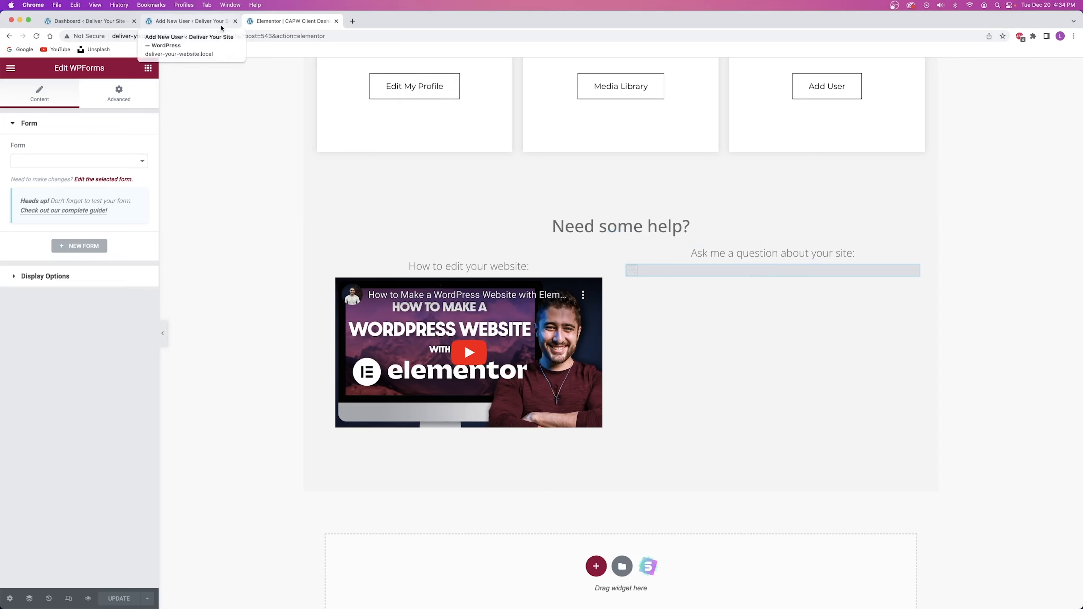
Close the Add New User tab and open the WPForms All Forms list in a new tab.
left_click(235, 21)
left_click(79, 20)
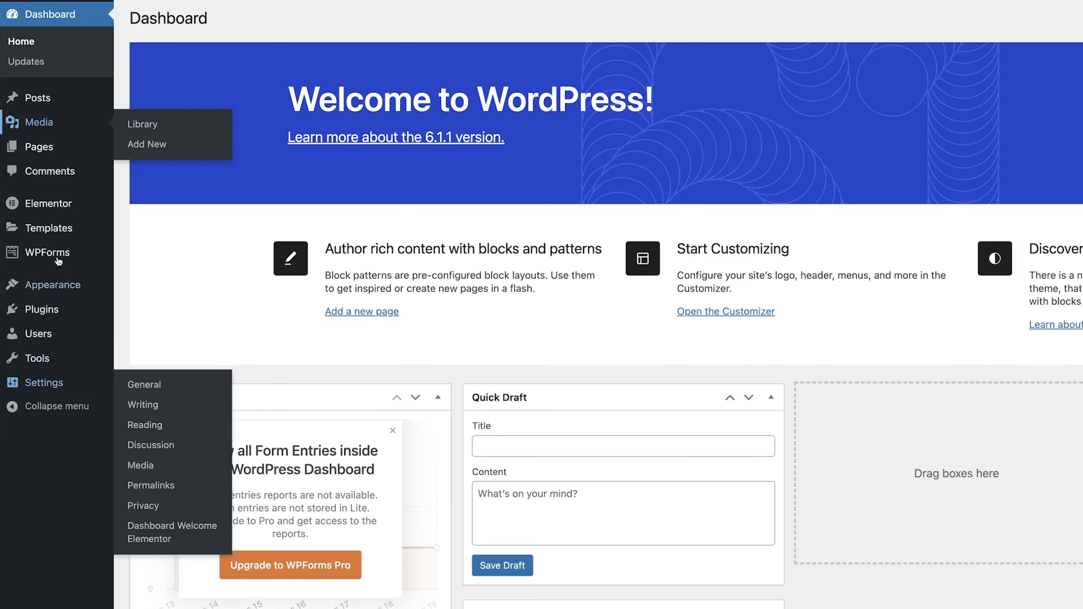
mouse_move(60, 255)
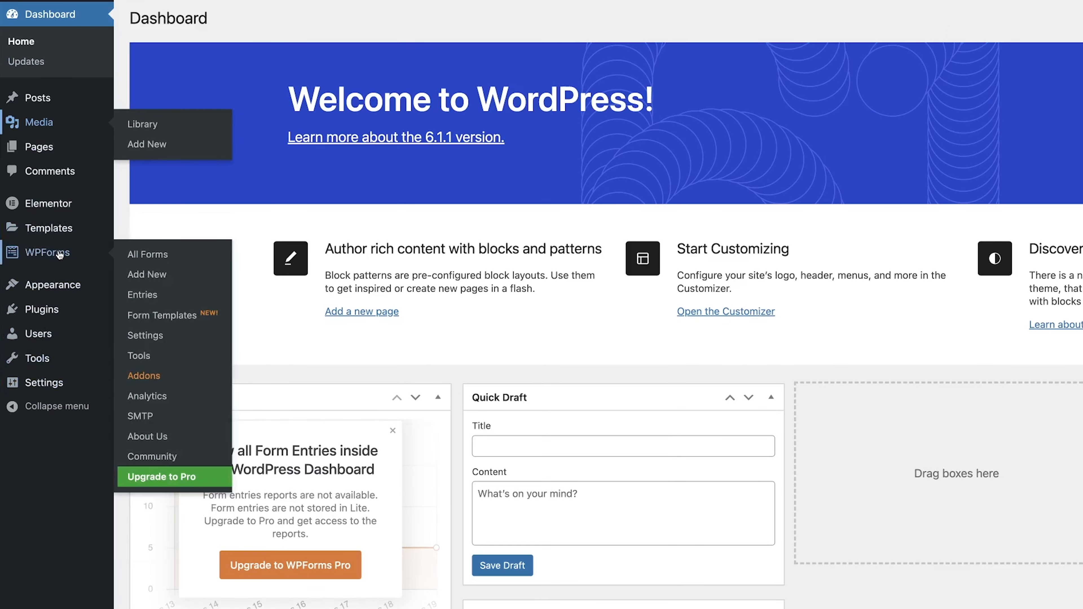
right_click(150, 253)
left_click(194, 259)
left_click(187, 21)
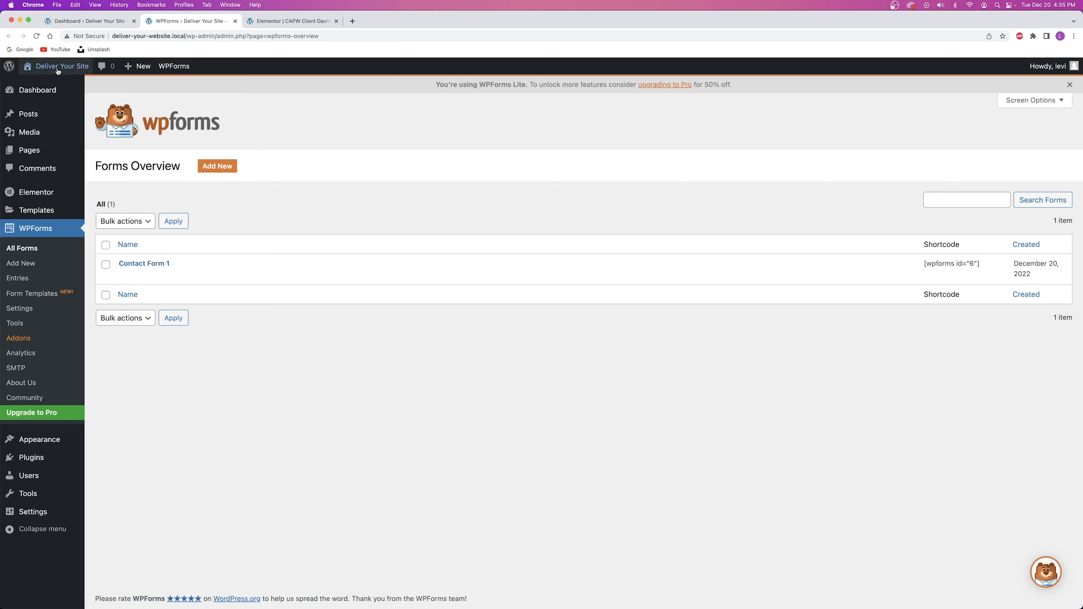
mouse_move(63, 71)
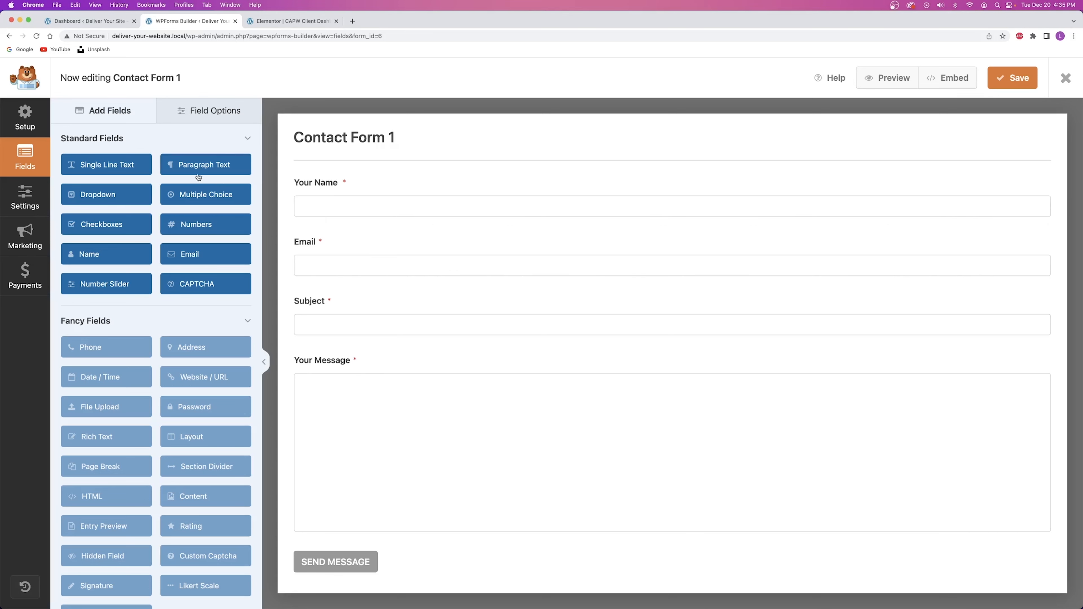
left_click_drag(194, 164, 133, 164)
left_click_drag(187, 255, 328, 307)
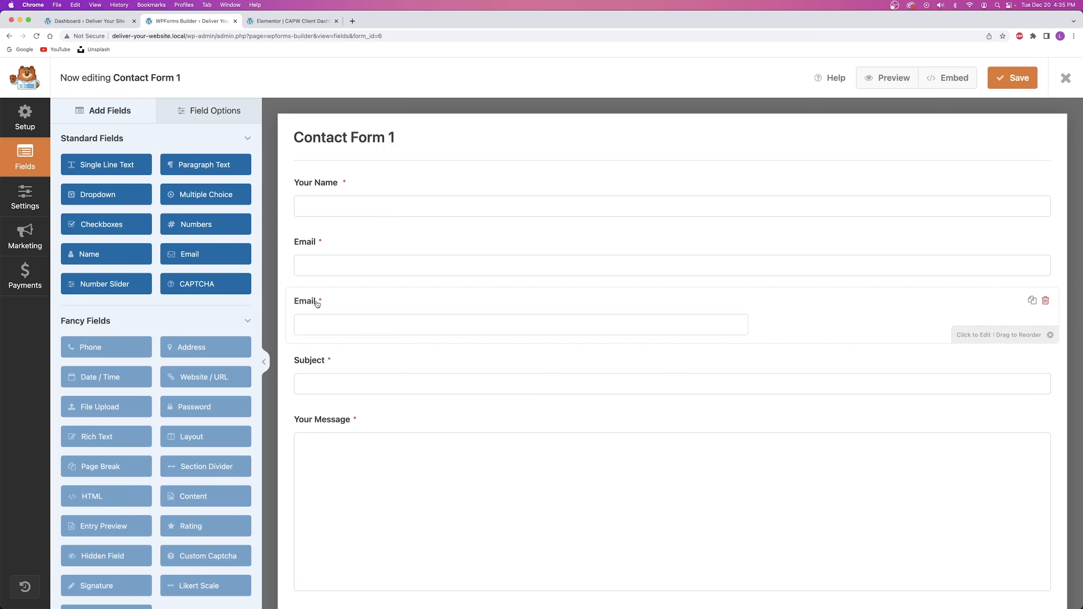
mouse_move(331, 300)
left_mouse_down()
mouse_move(336, 240)
mouse_move(331, 304)
left_mouse_up()
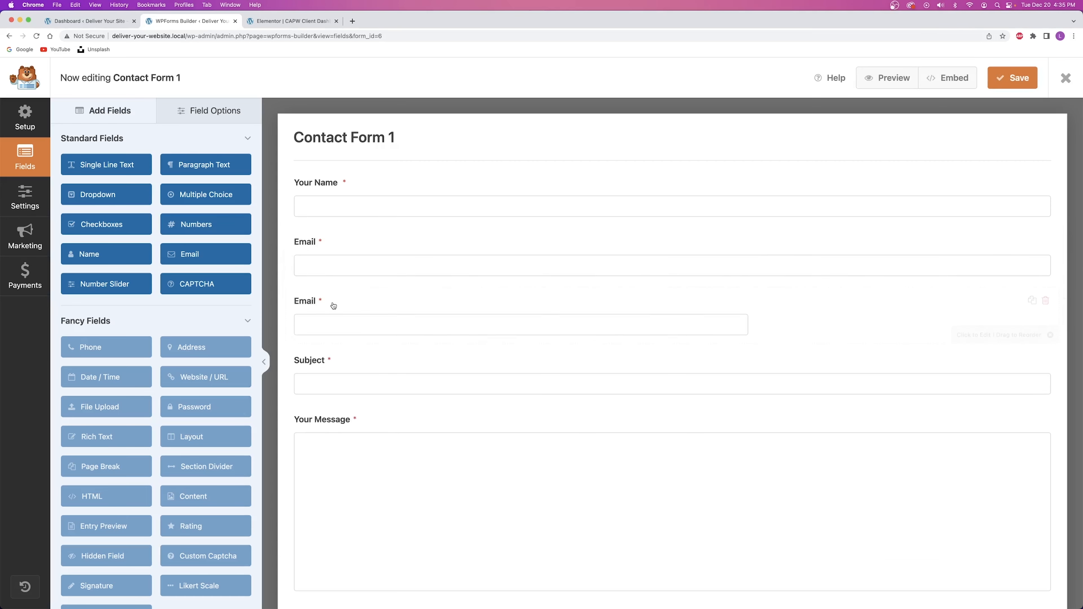
left_click_drag(341, 368, 370, 322)
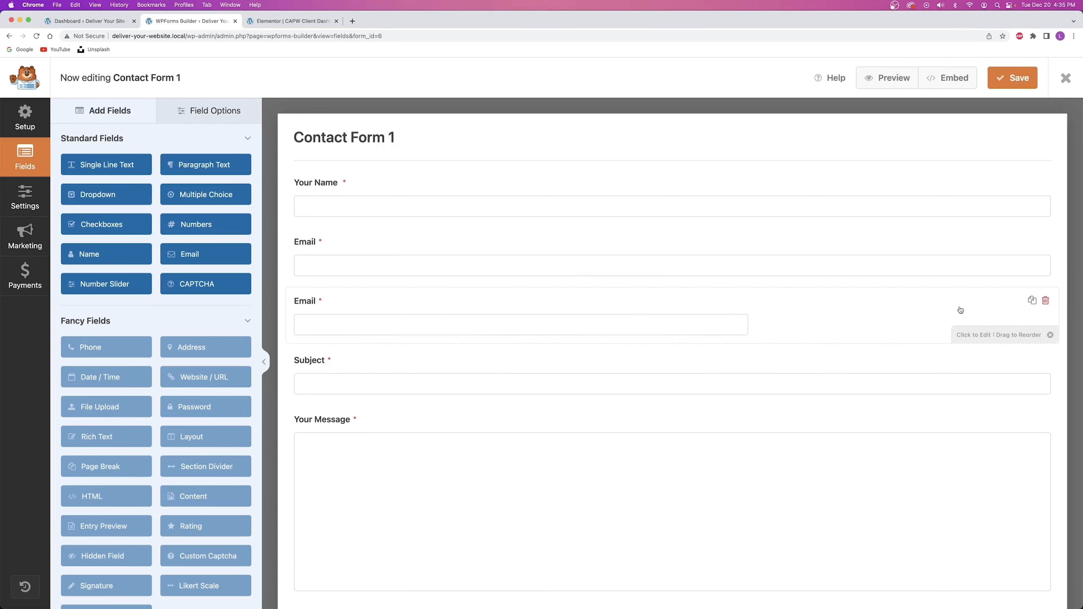
left_click(1045, 302)
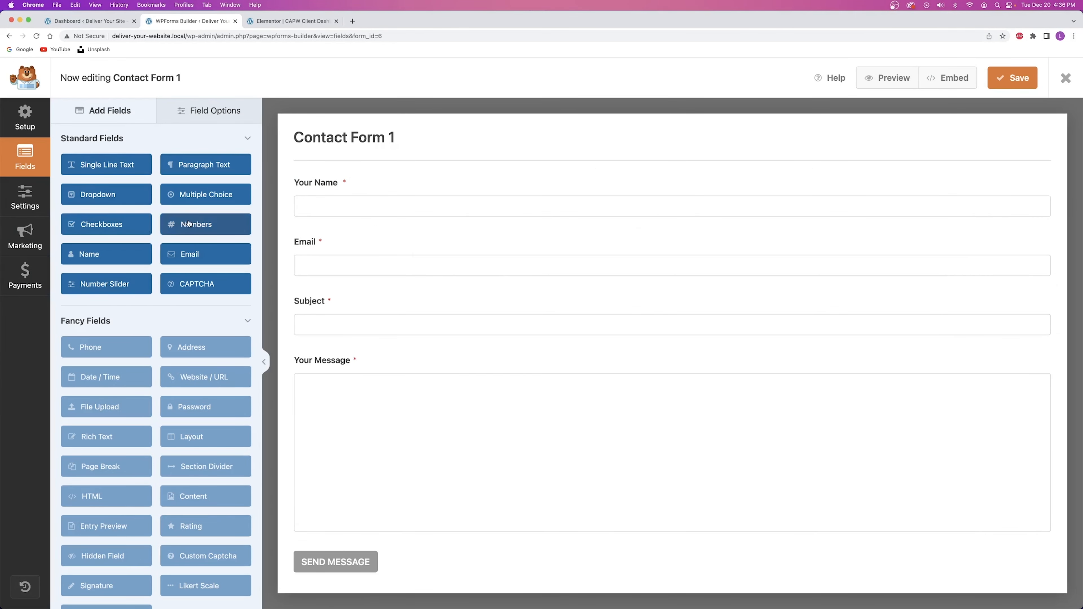
left_click_drag(188, 224, 330, 243)
left_click(330, 243)
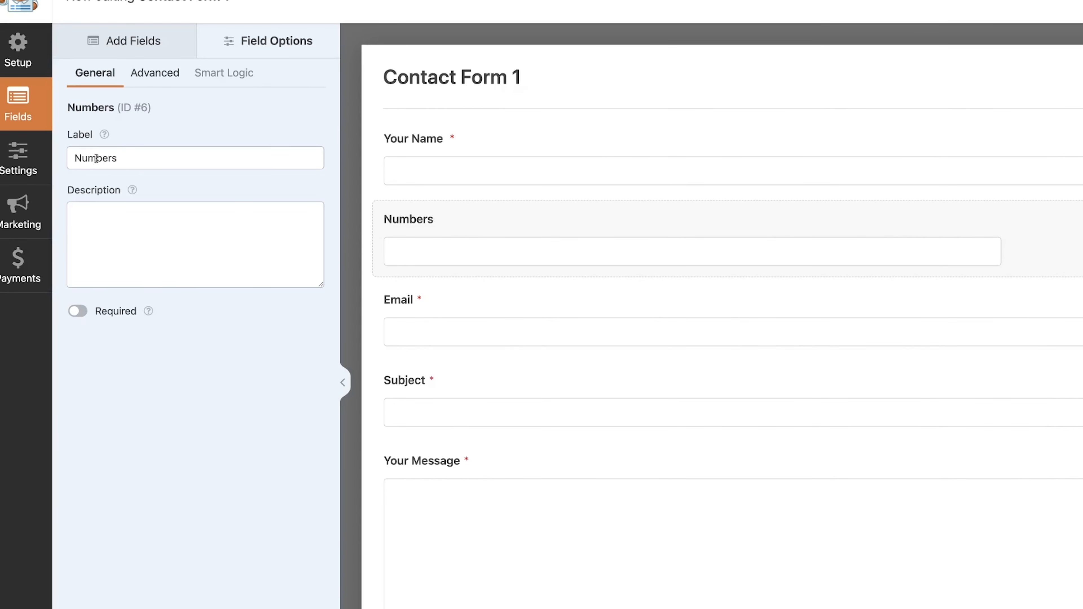
left_click(76, 158)
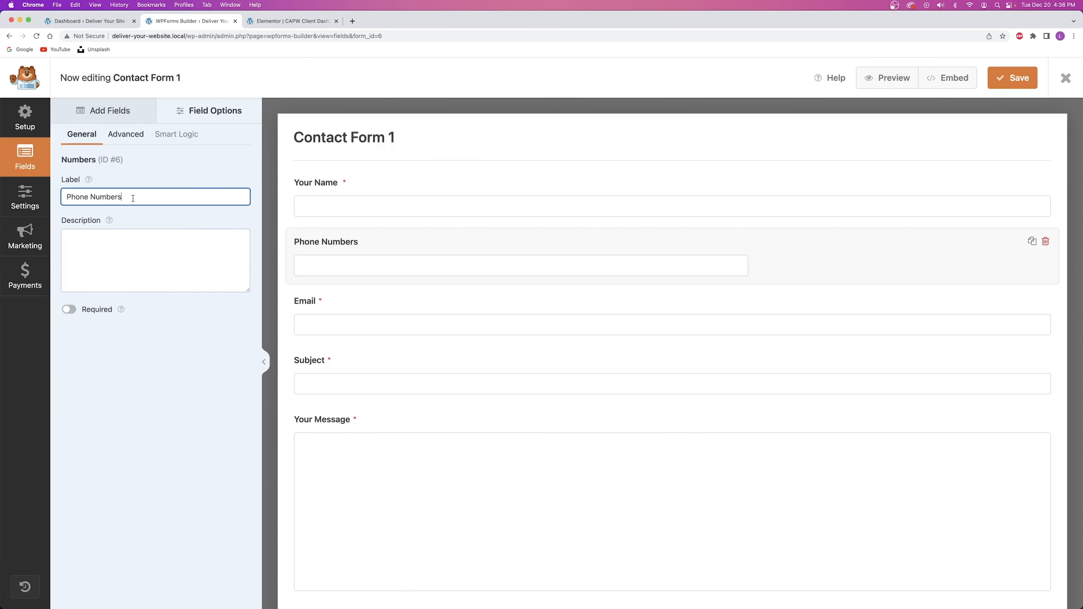
key("BackSpace")
left_click(1046, 241)
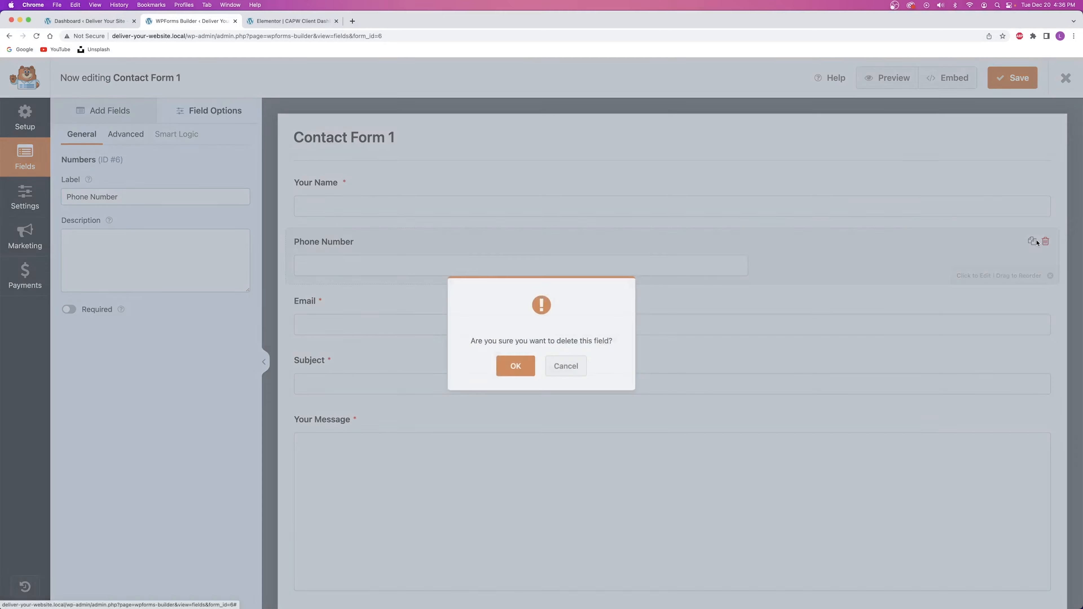
left_click(515, 362)
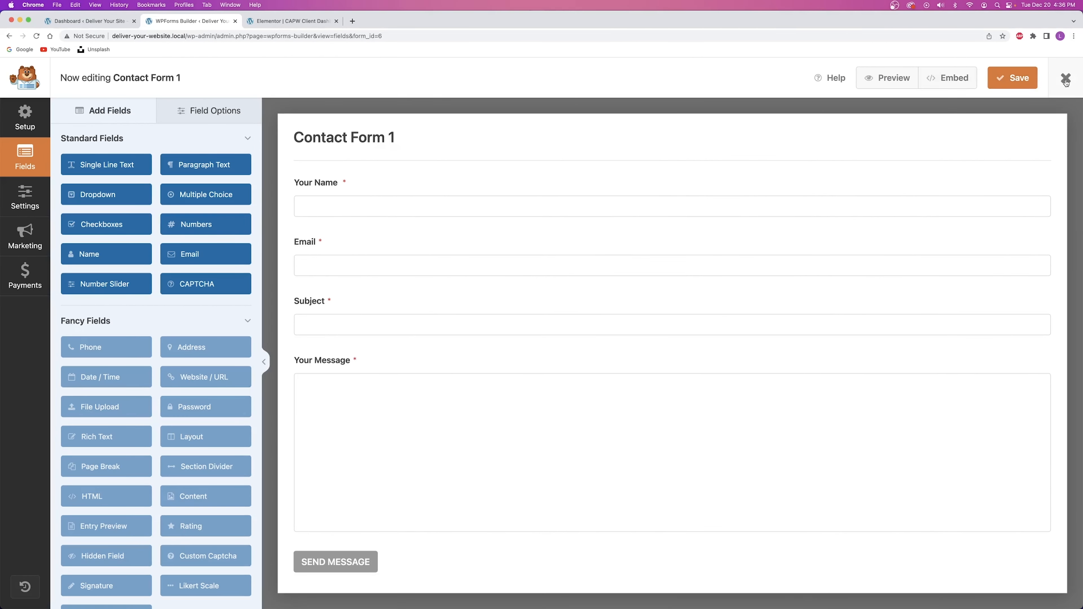
Close the WPForms builder and return to the Elementor editor tab.
left_click(1067, 78)
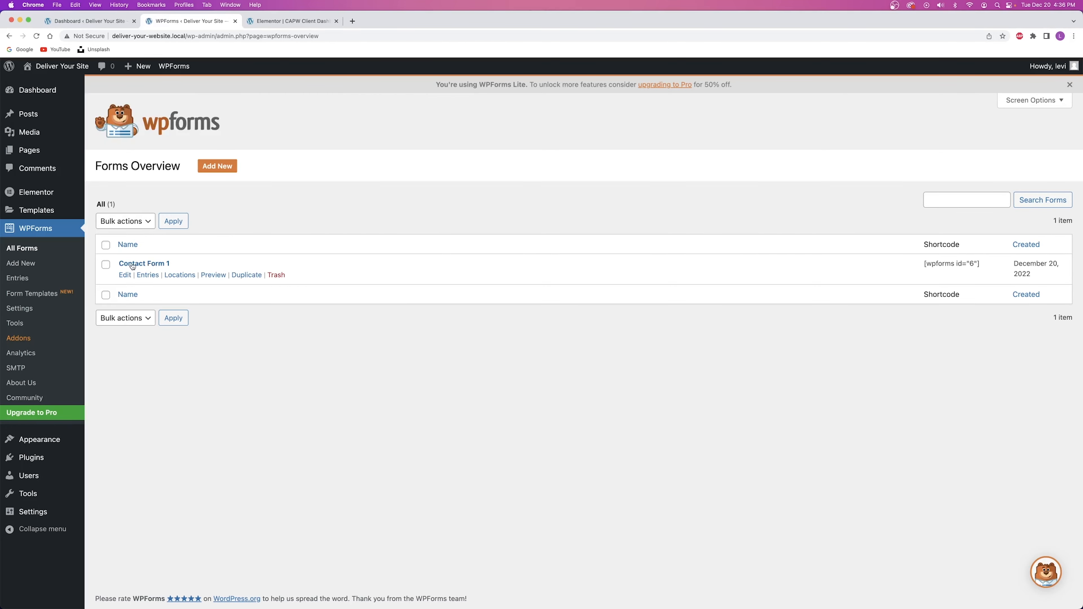
left_click(294, 21)
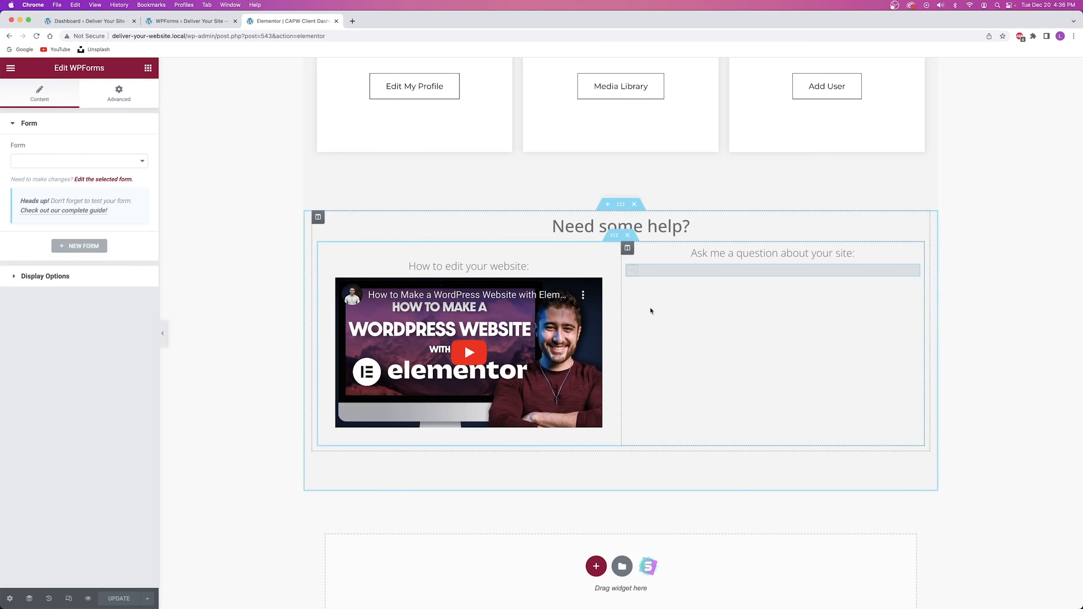
left_click(187, 20)
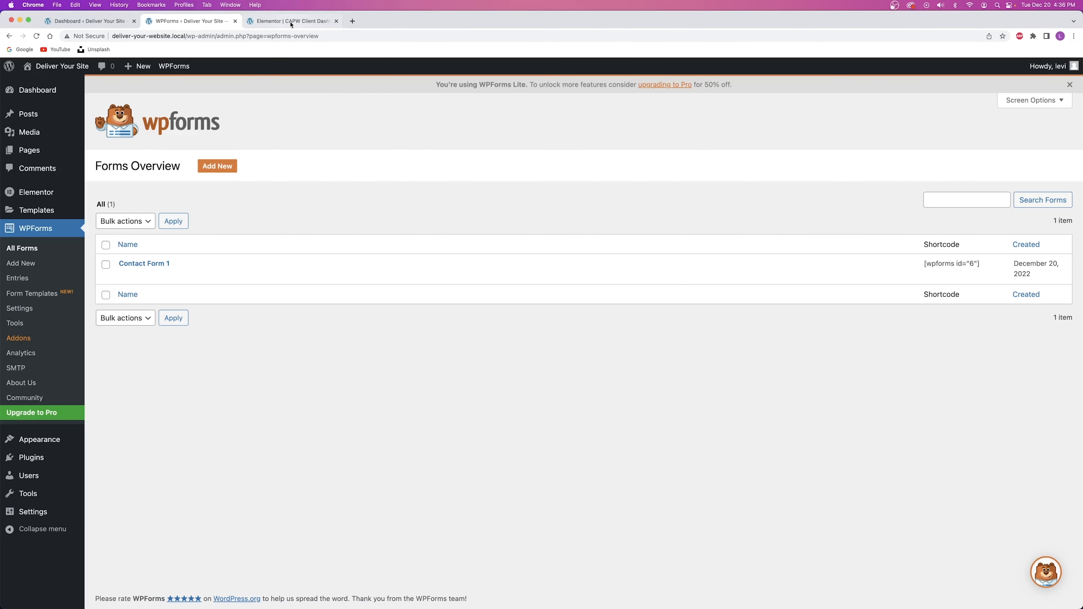
left_click(293, 21)
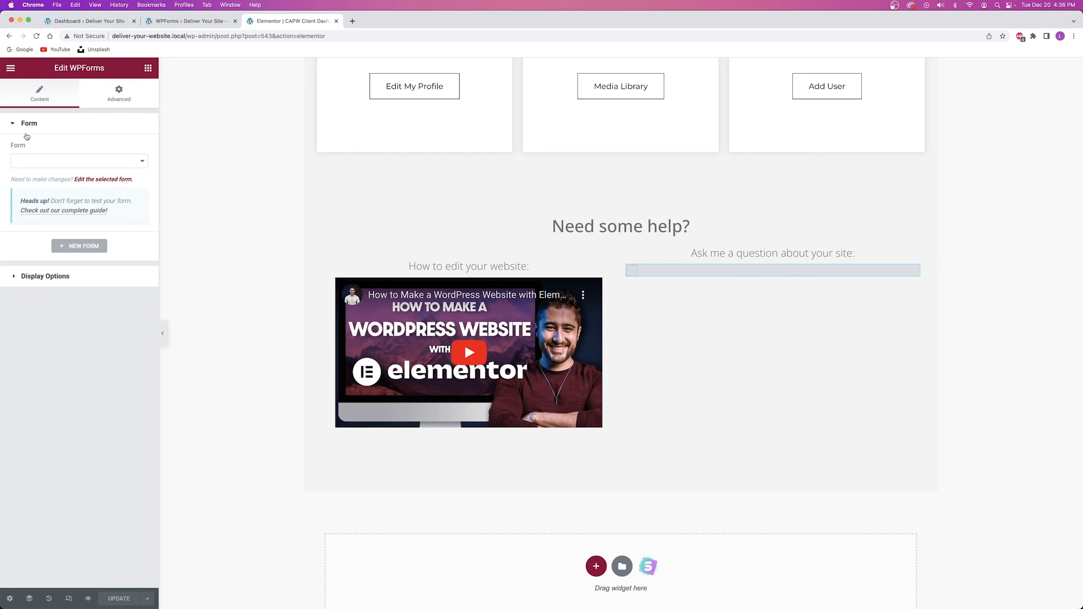
Choose Contact Form 1 in the WPForms widget's Form dropdown and save the page with UPDATE.
left_click(51, 165)
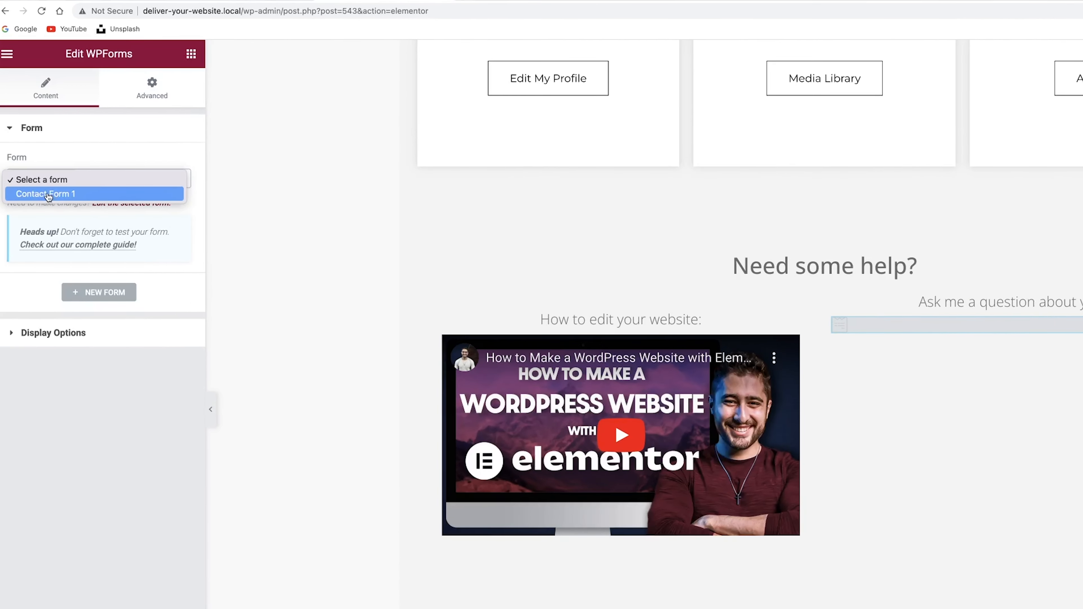
left_click(49, 194)
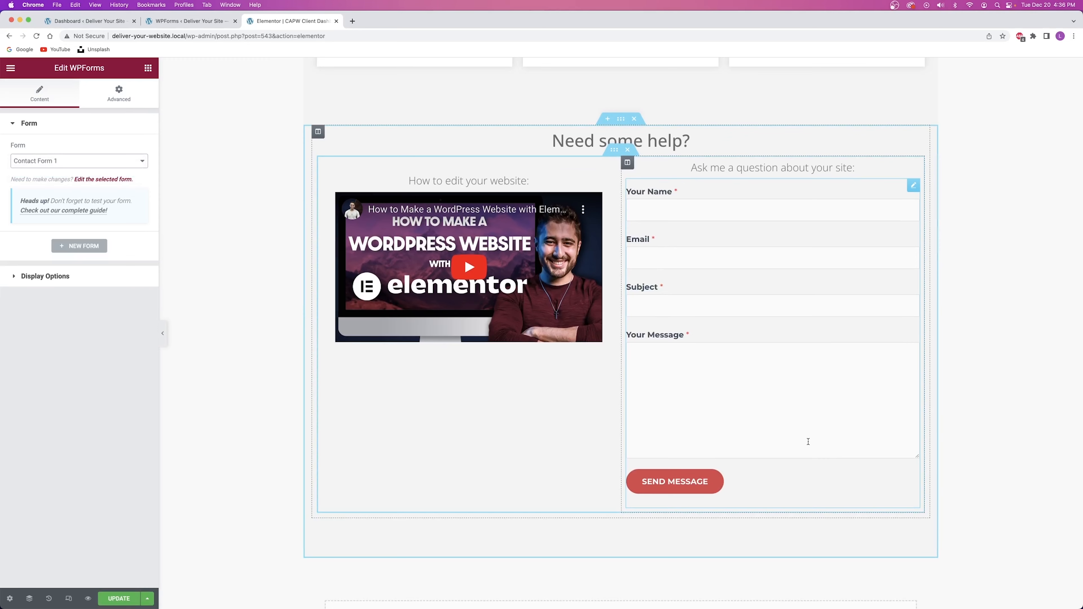
scroll(486, 392, "up", 10)
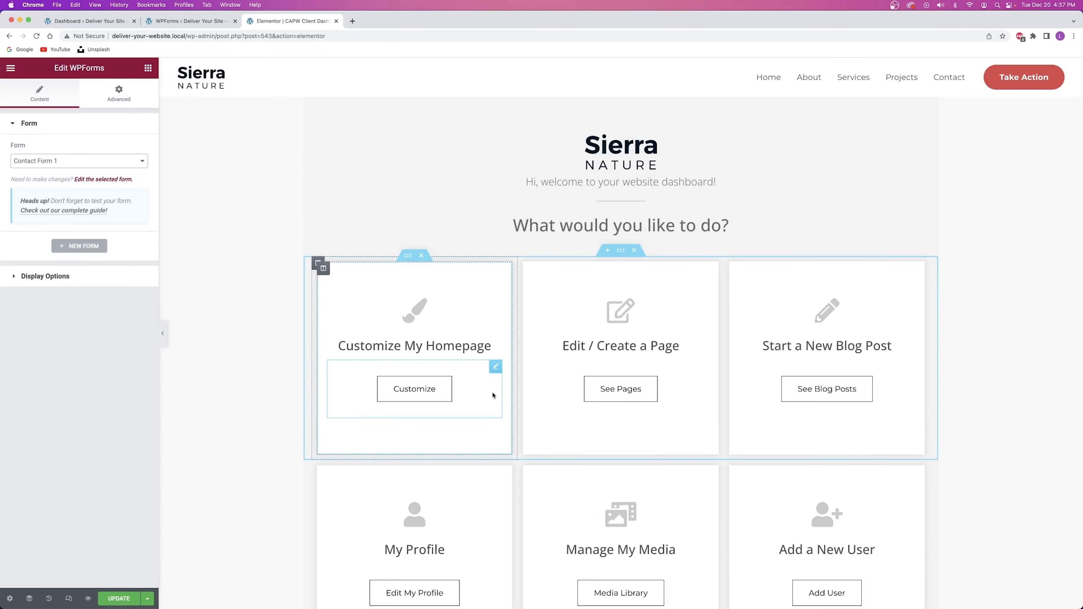
scroll(495, 393, "down", 3)
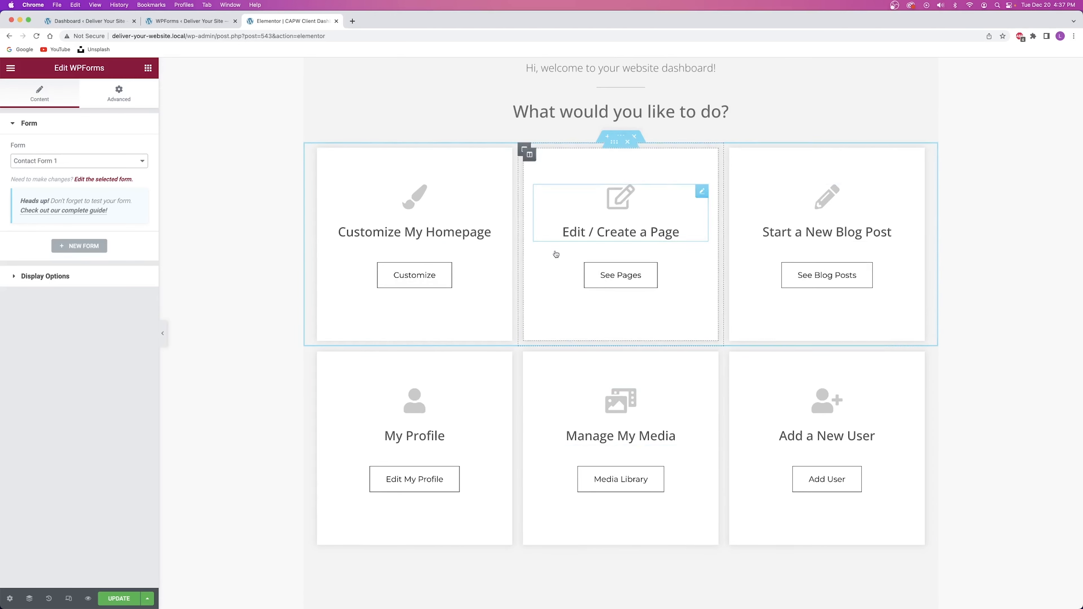
scroll(597, 273, "down", 10)
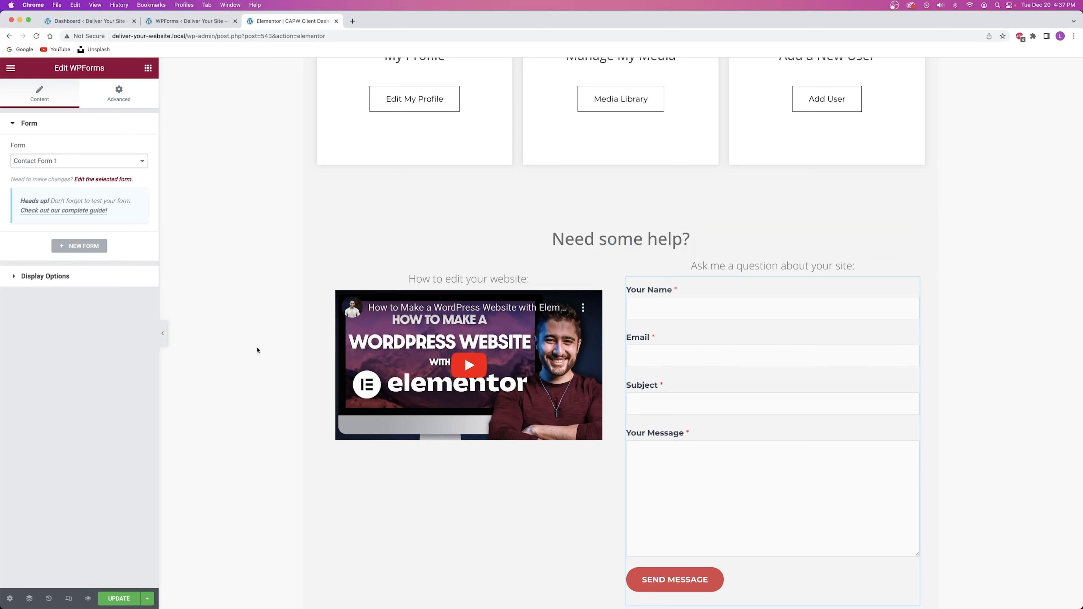
left_click(119, 599)
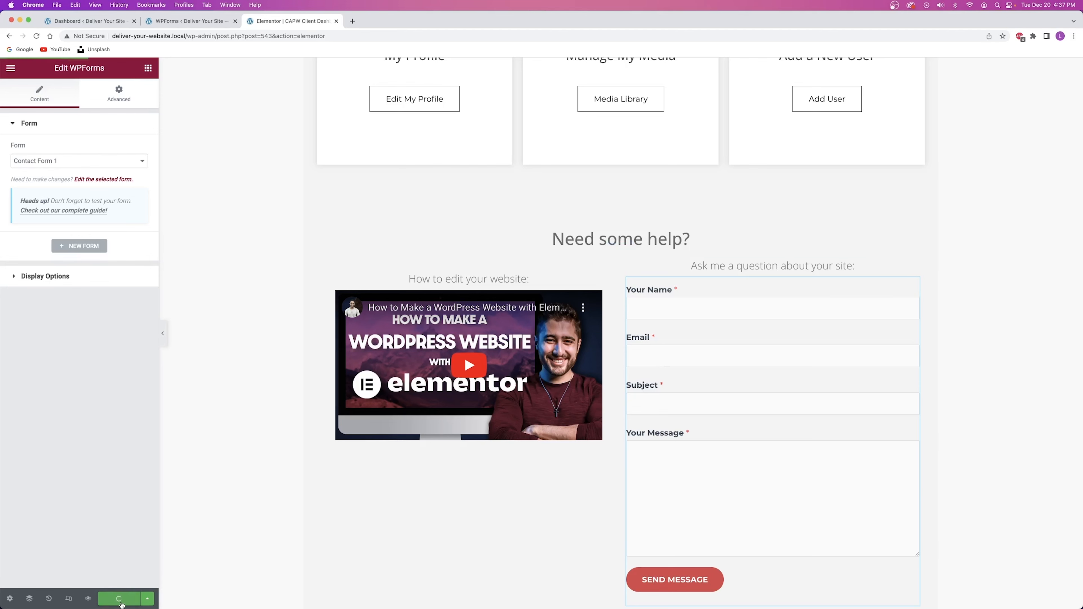
scroll(533, 173, "up", 10)
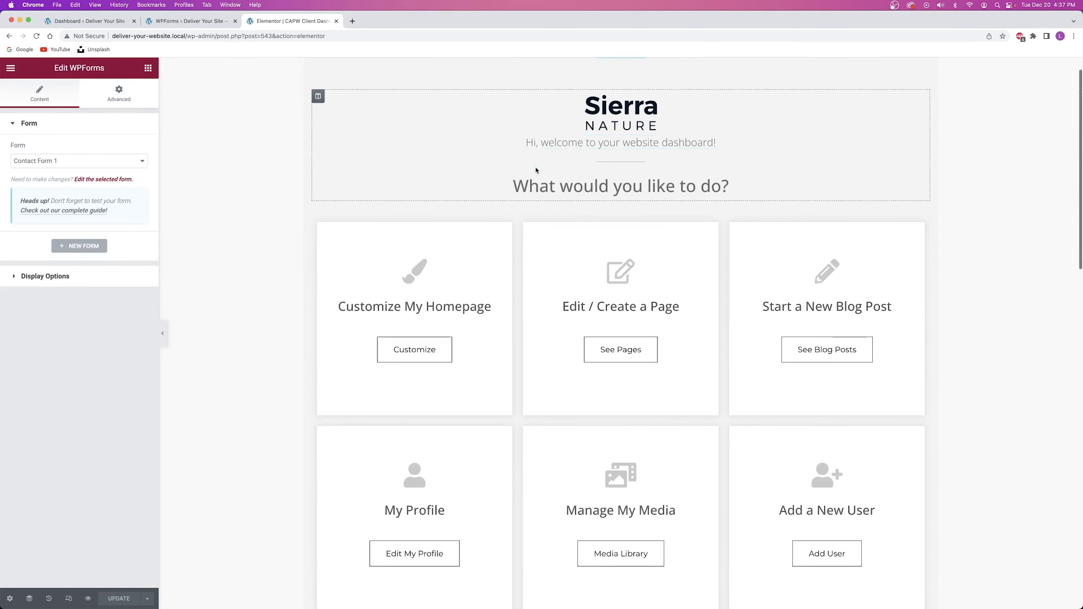
scroll(536, 171, "up", 2)
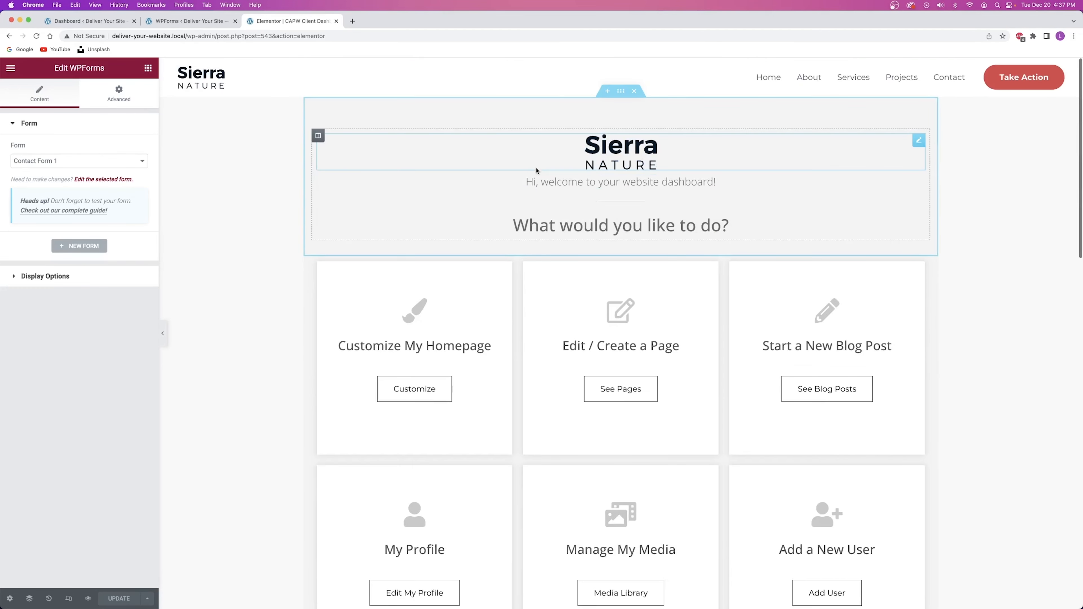
Close the Elementor tab and open Contact Form 1's Notifications settings in WPForms.
left_click(335, 21)
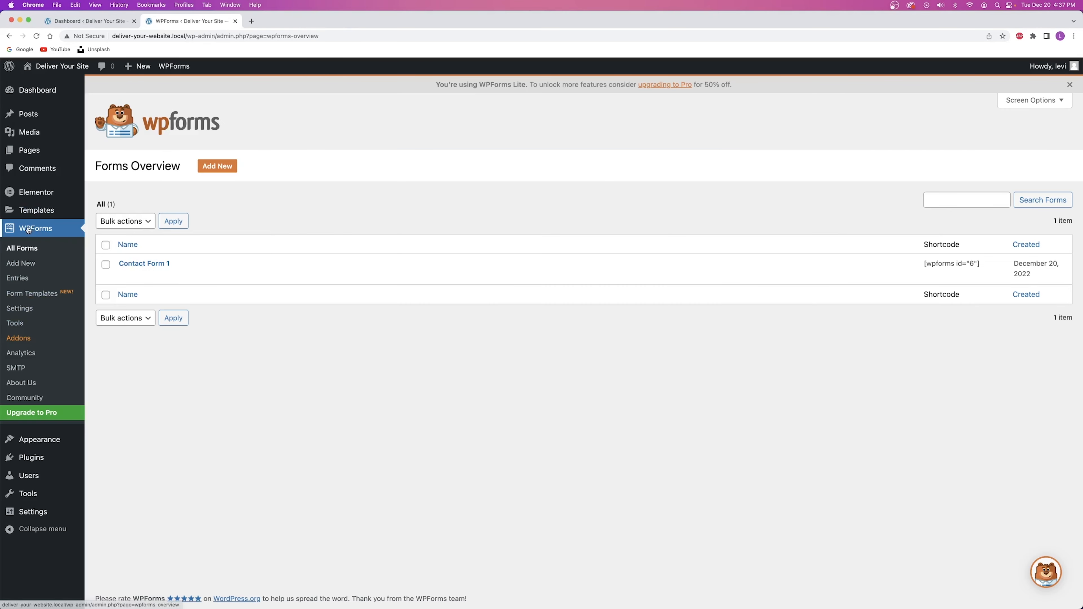
left_click(124, 276)
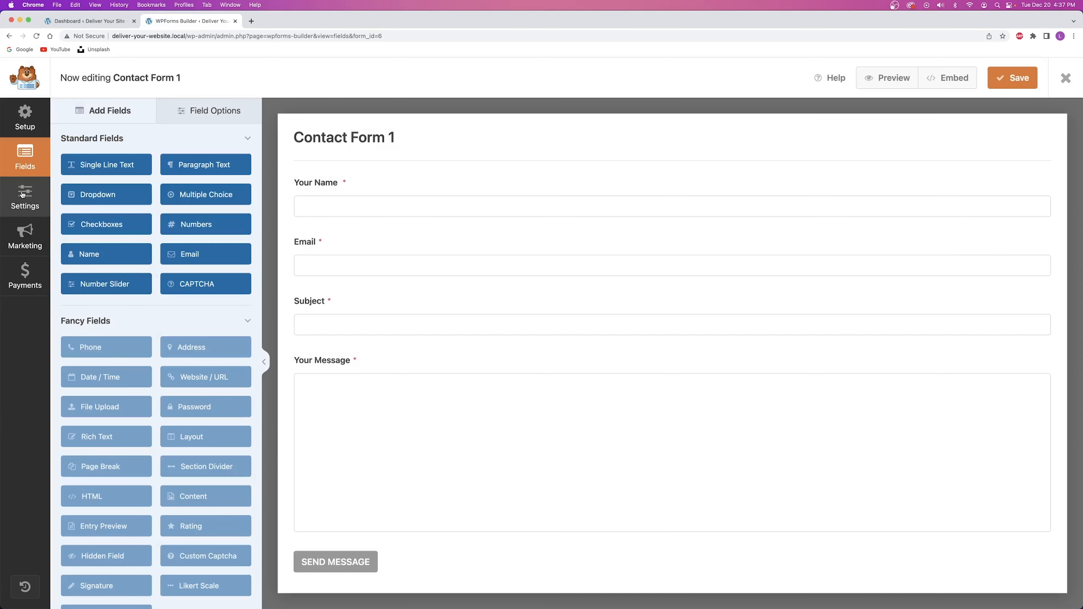
left_click(22, 195)
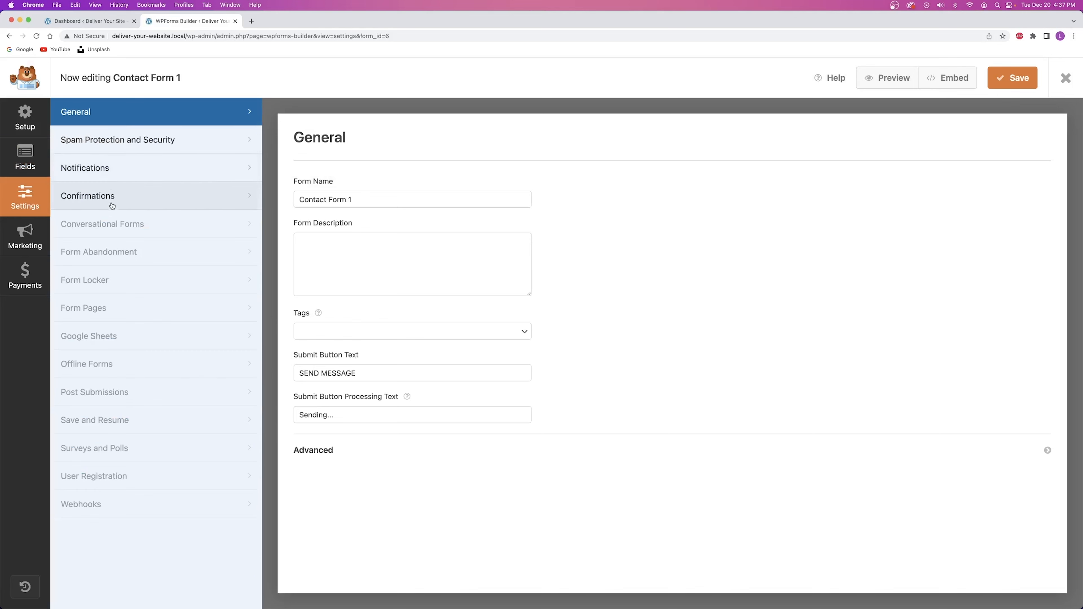
left_click(95, 164)
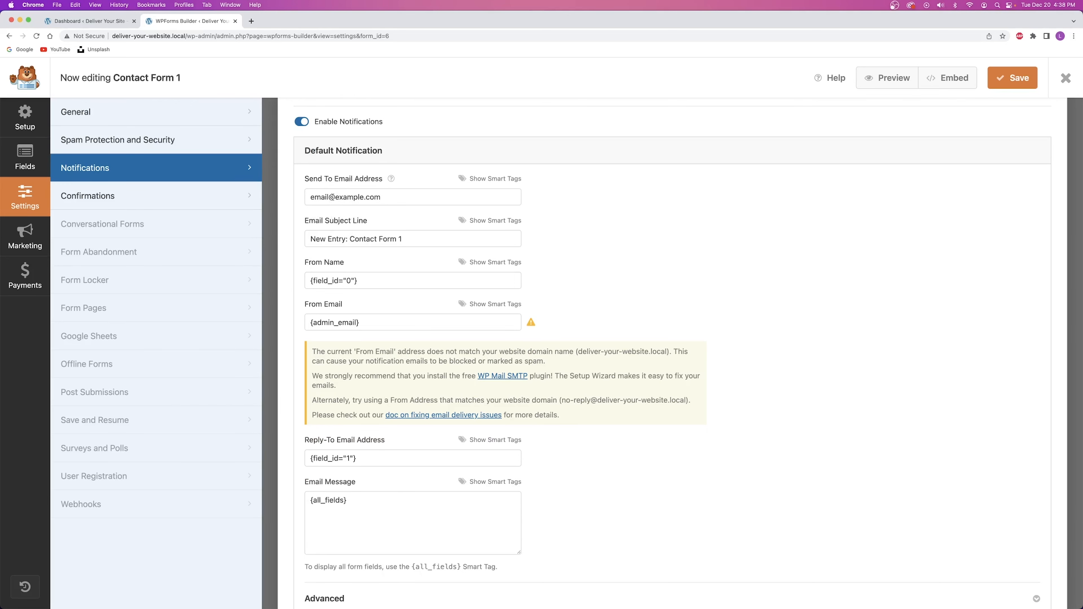
Replace the Send To Email Address with your own e-mail, save the form, and close the builder.
triple_click(381, 197)
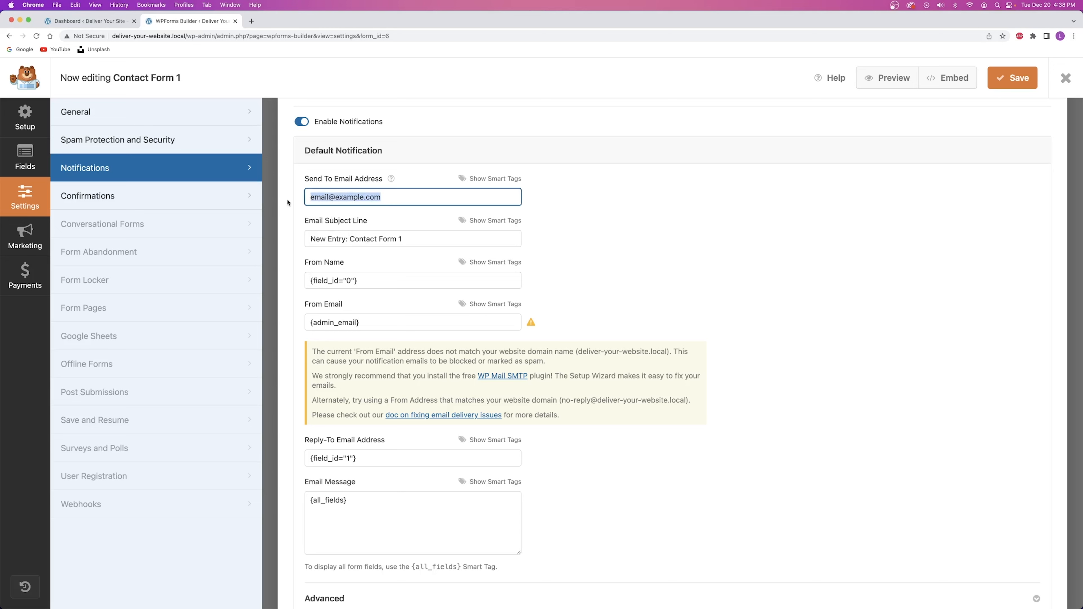
key("BackSpace")
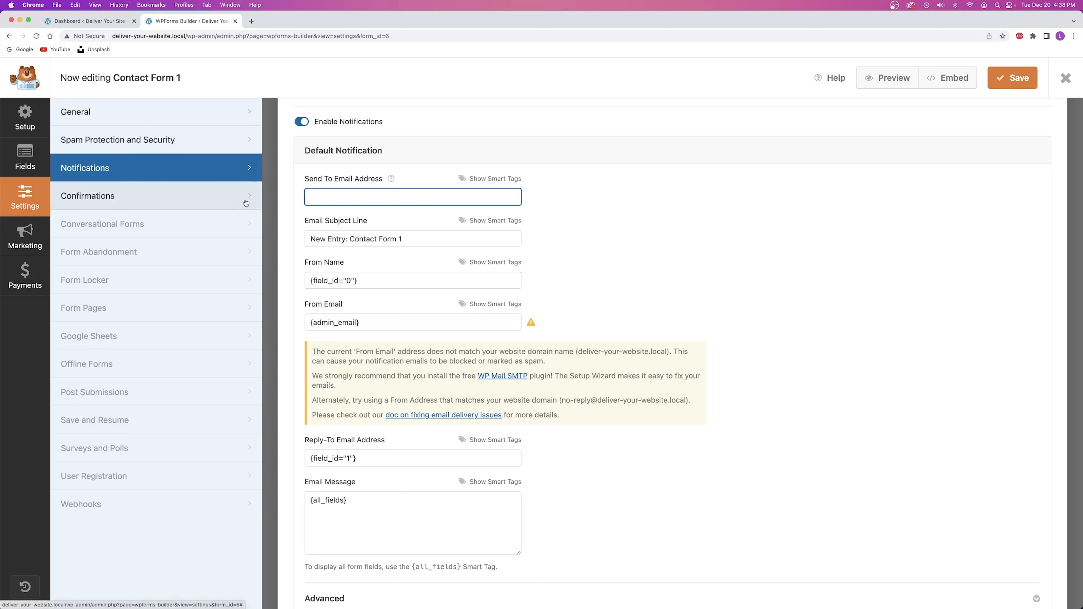
left_click(1020, 145)
left_click(1017, 78)
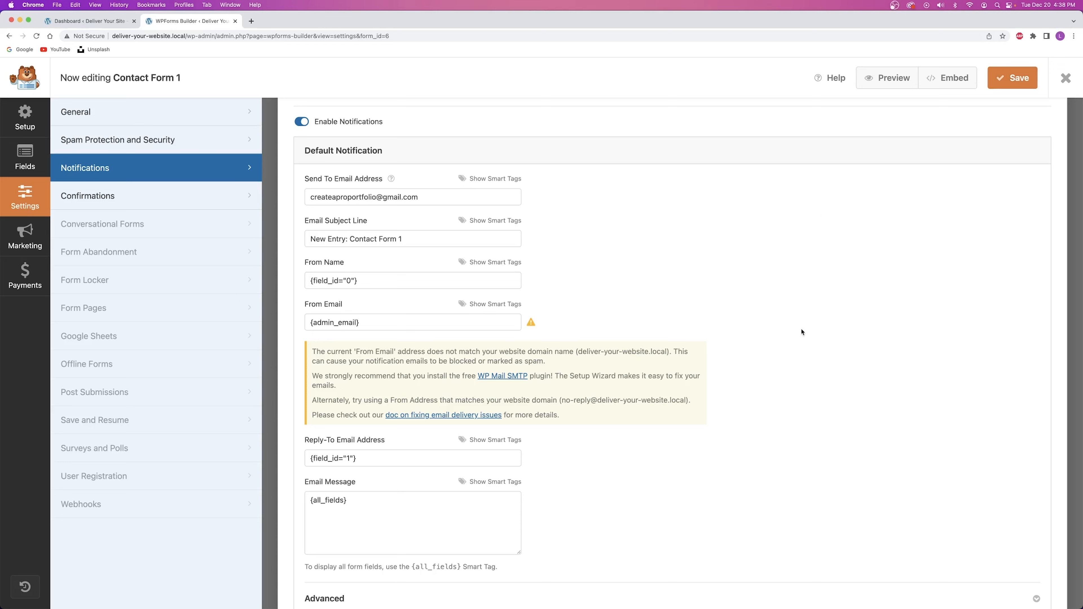
left_click_drag(435, 198, 298, 198)
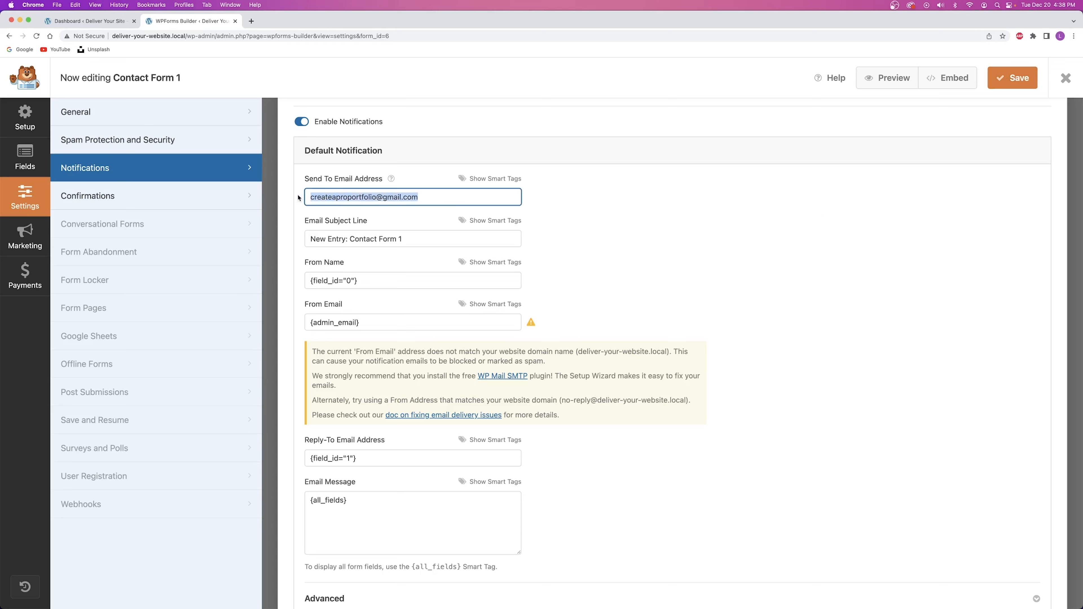
left_click(1064, 78)
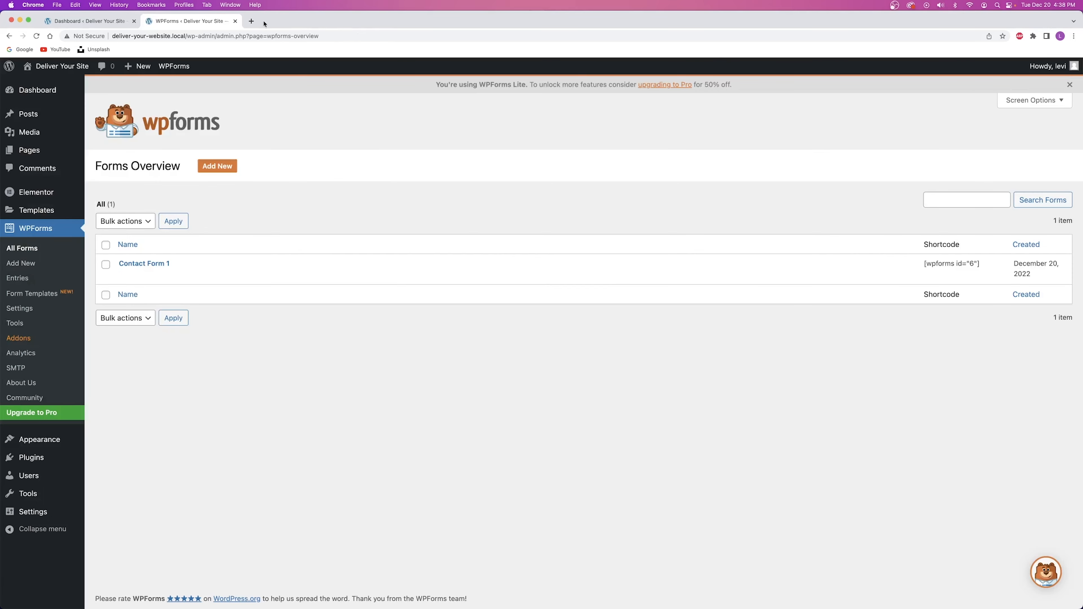
Close the WPForms tab and open Settings > Dashboard Welcome Elementor in a new tab.
left_click(235, 22)
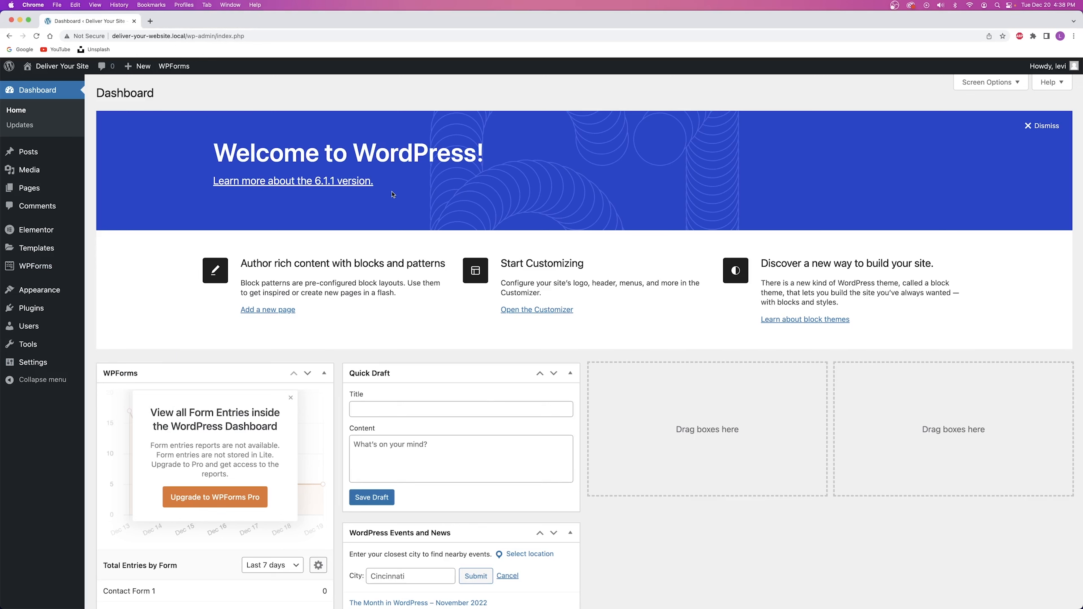
mouse_move(35, 250)
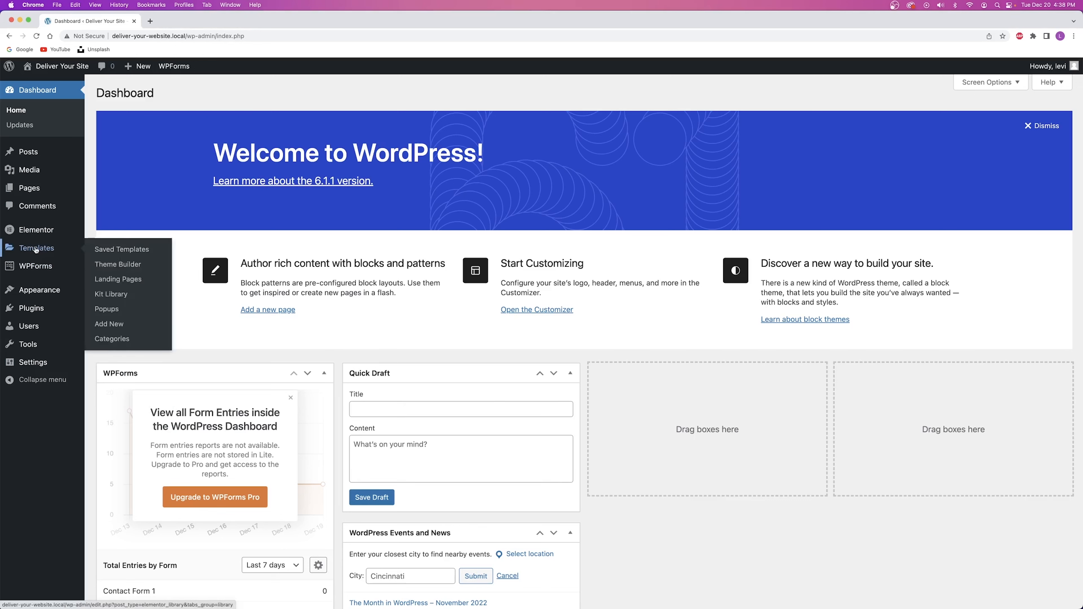
mouse_move(34, 363)
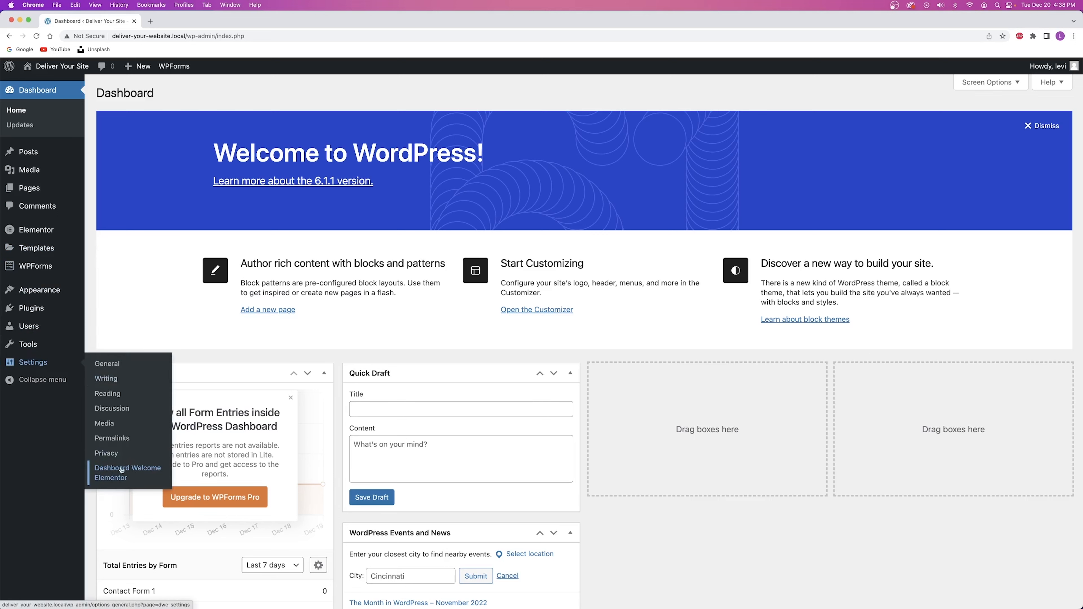
left_click(115, 480)
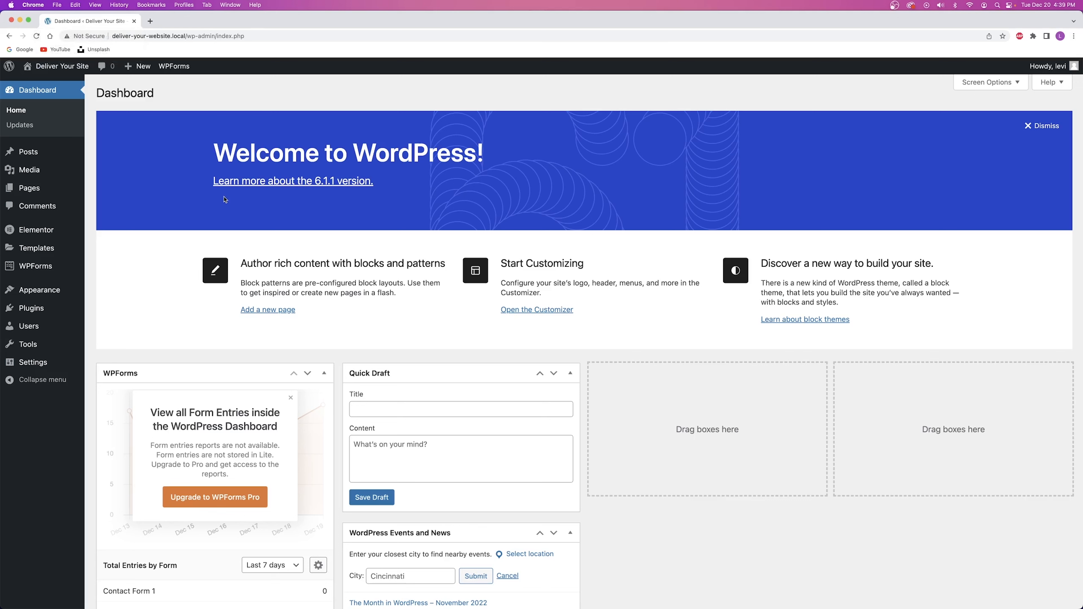
mouse_move(79, 364)
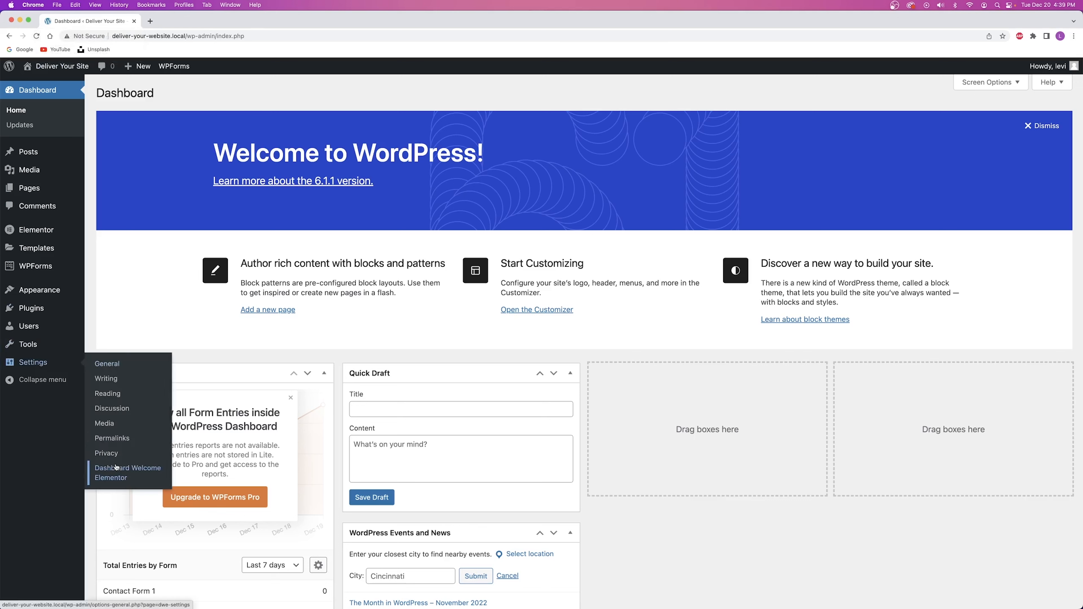
right_click(120, 474)
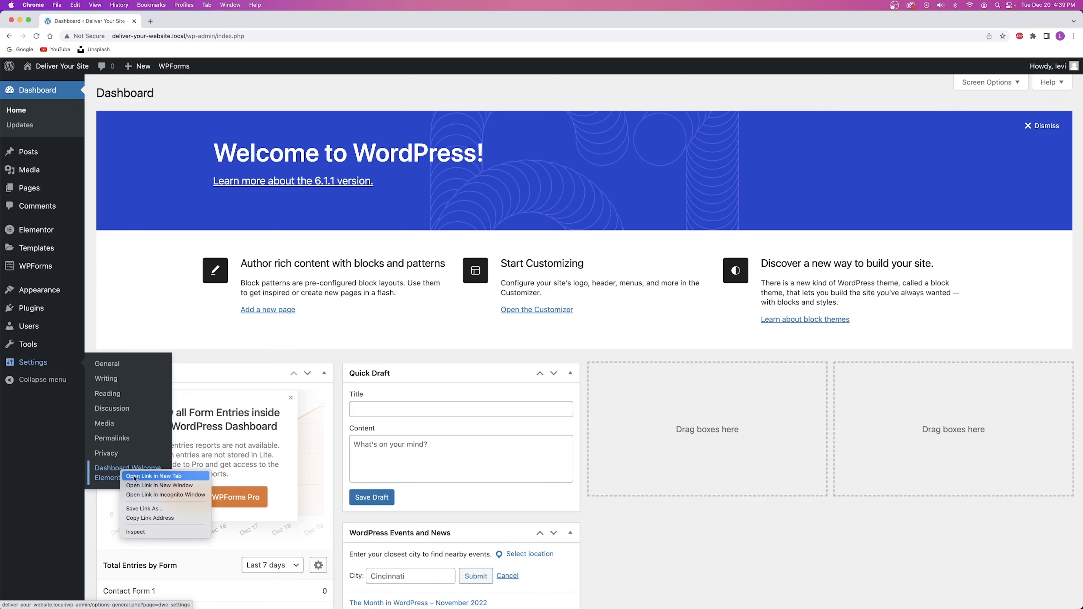
left_click(136, 479)
Assign CAPW Client Dashboard Template to Administrator, Editor, Author, Contributor and Subscriber, then save.
left_click(180, 20)
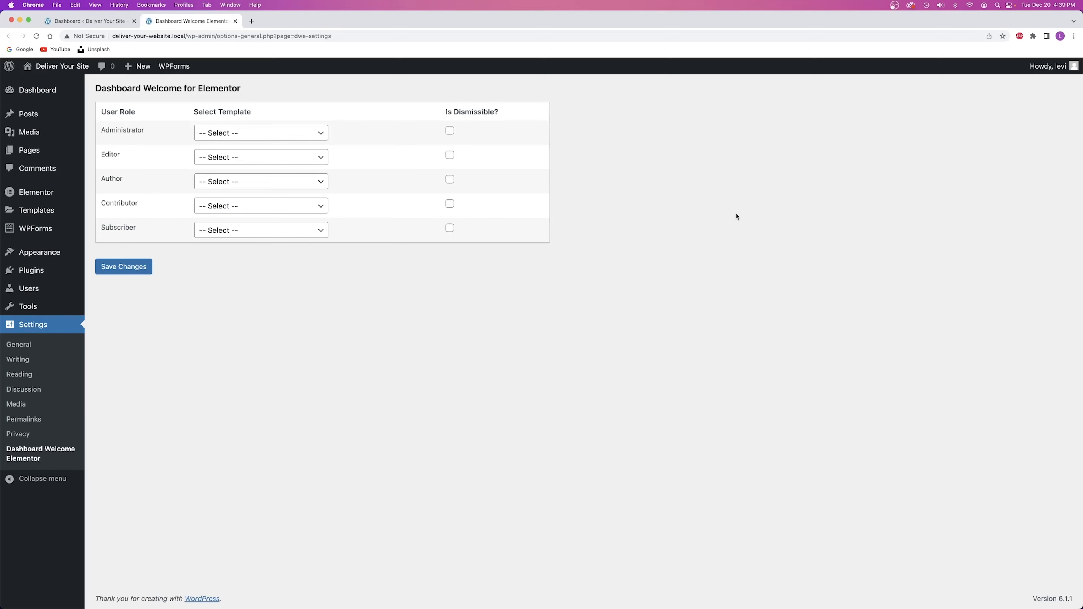
left_click(240, 134)
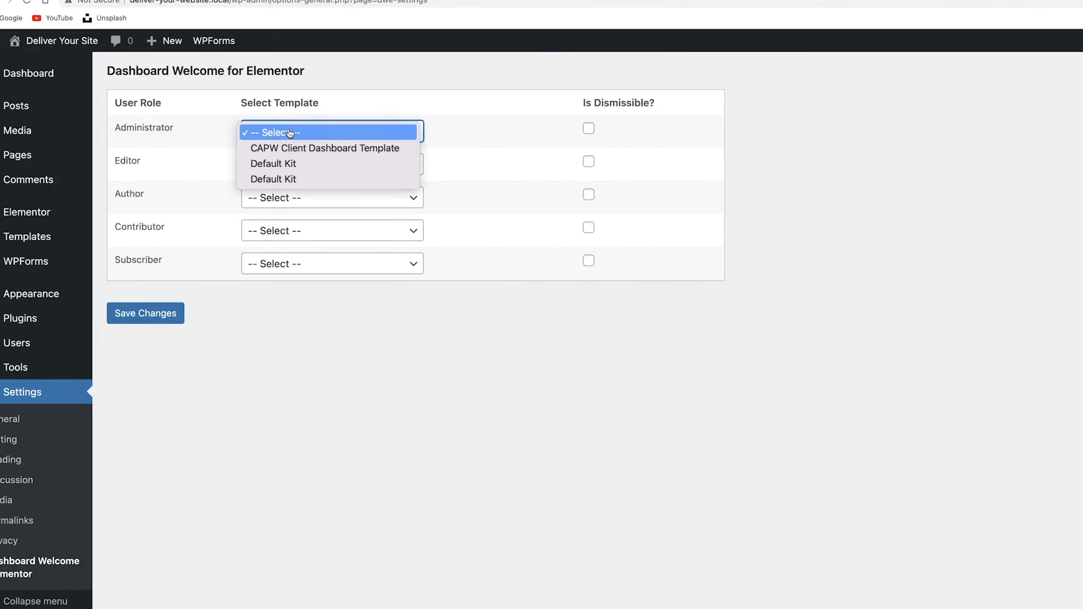
left_click(295, 148)
left_click(295, 164)
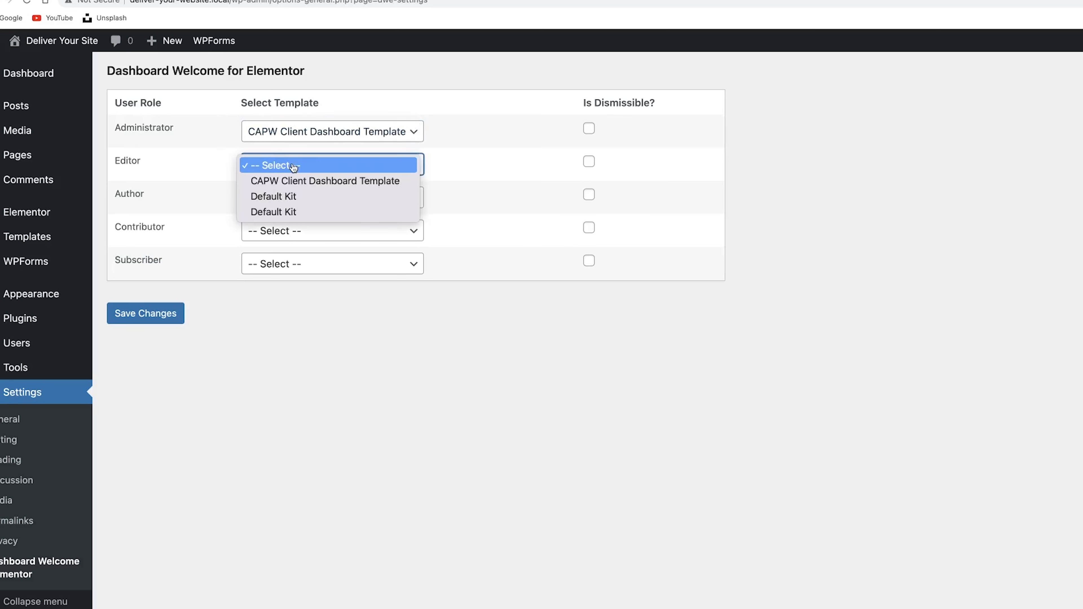
left_click(296, 180)
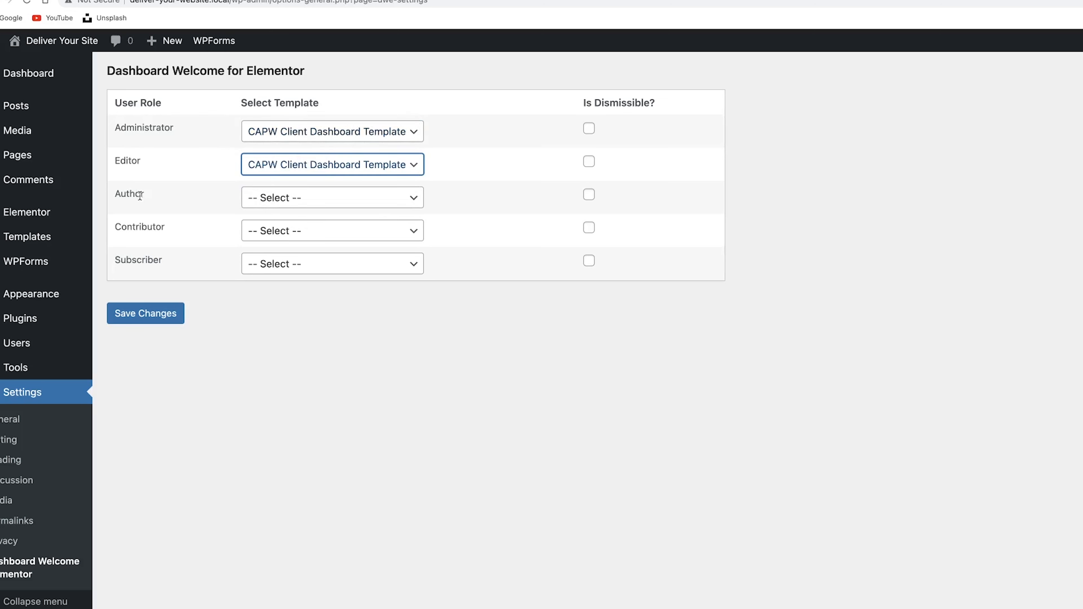
left_click(307, 197)
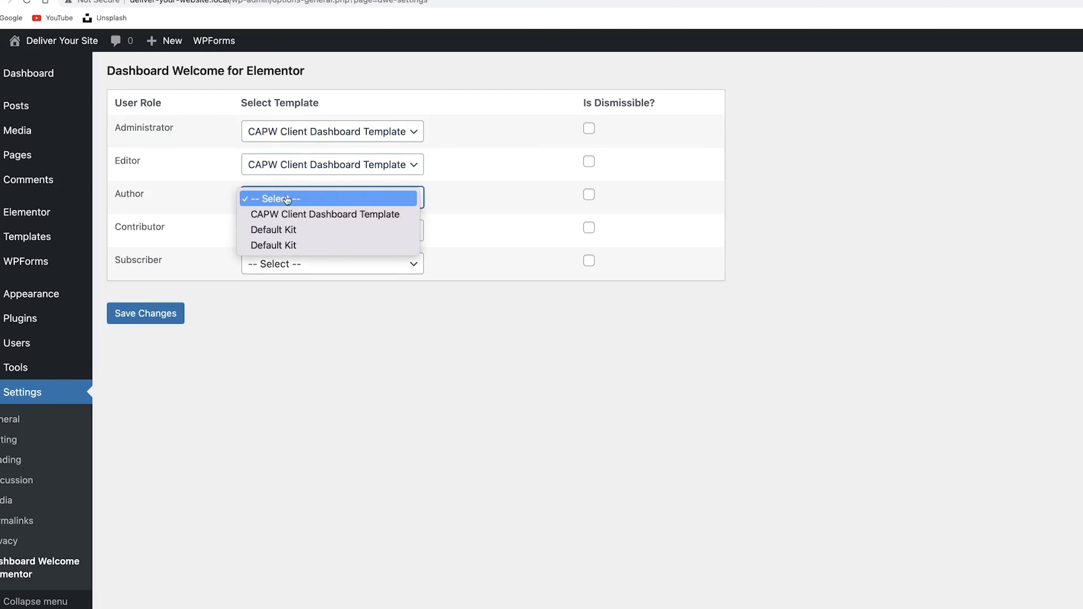
left_click(308, 214)
left_click(306, 239)
left_click(307, 247)
left_click(308, 265)
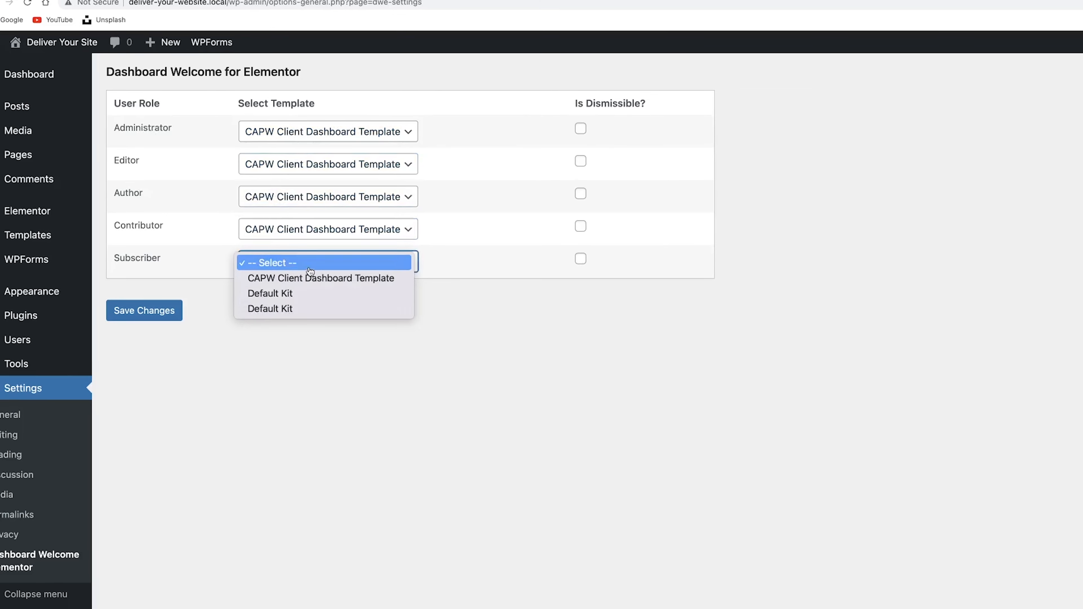
left_click(308, 280)
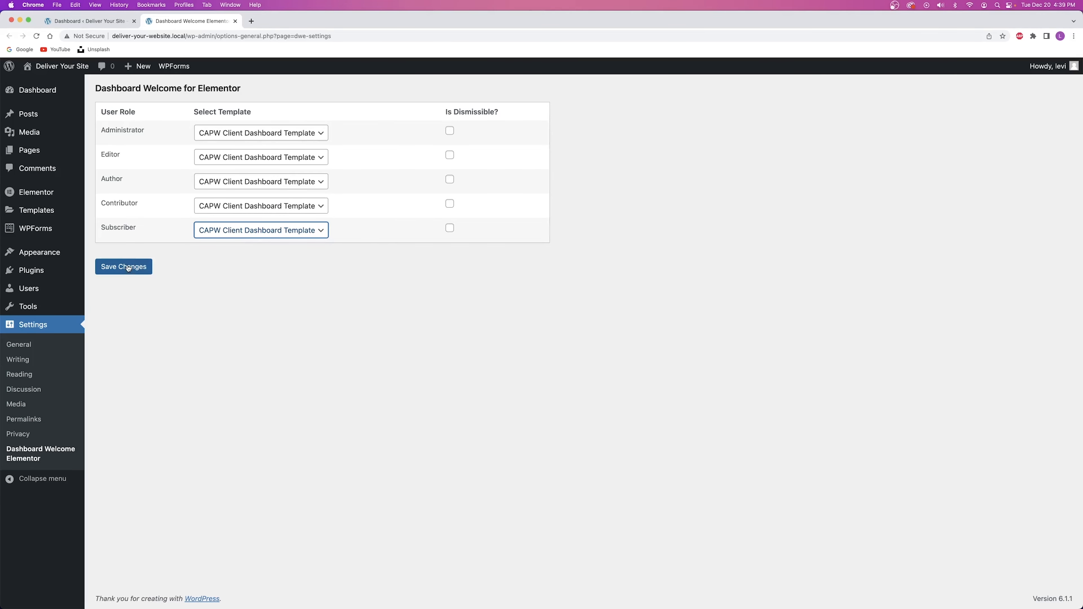
left_click(128, 267)
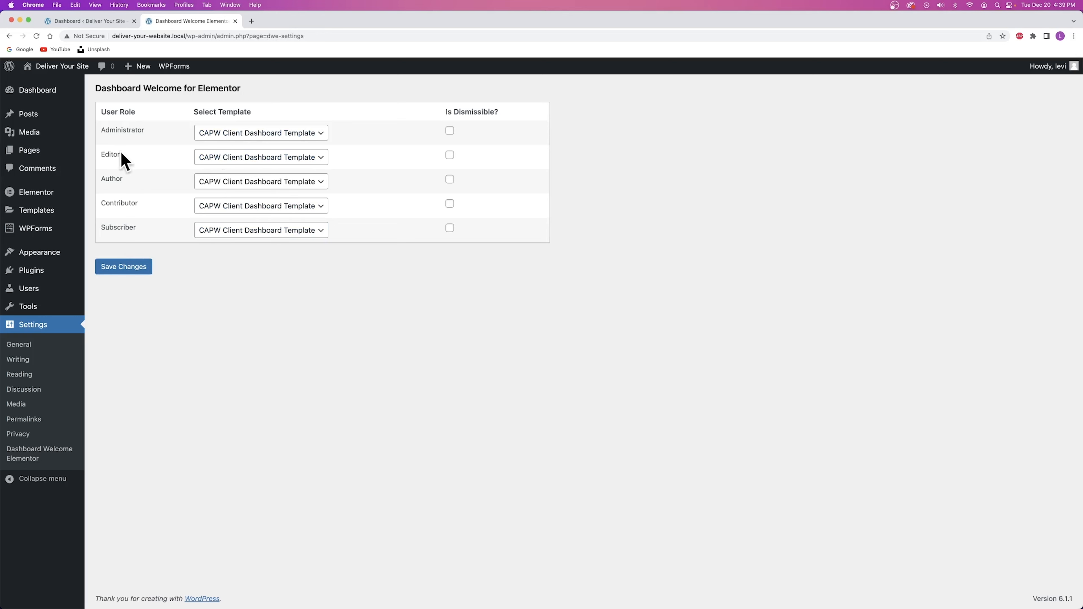
Clear the Subscriber template and save, then restore CAPW Client Dashboard Template and save again.
left_click(227, 230)
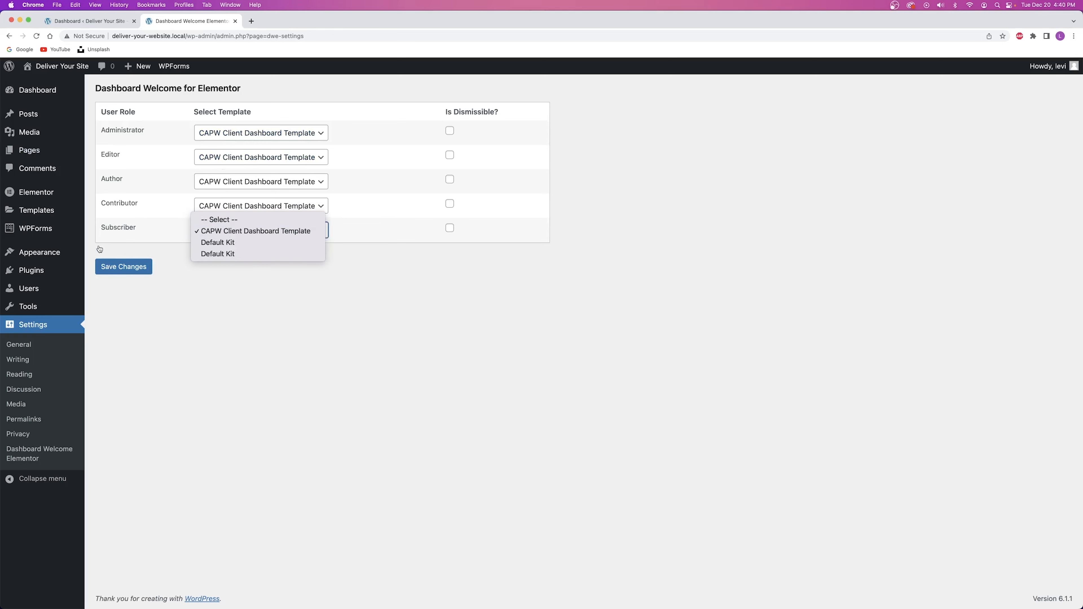
left_click(223, 220)
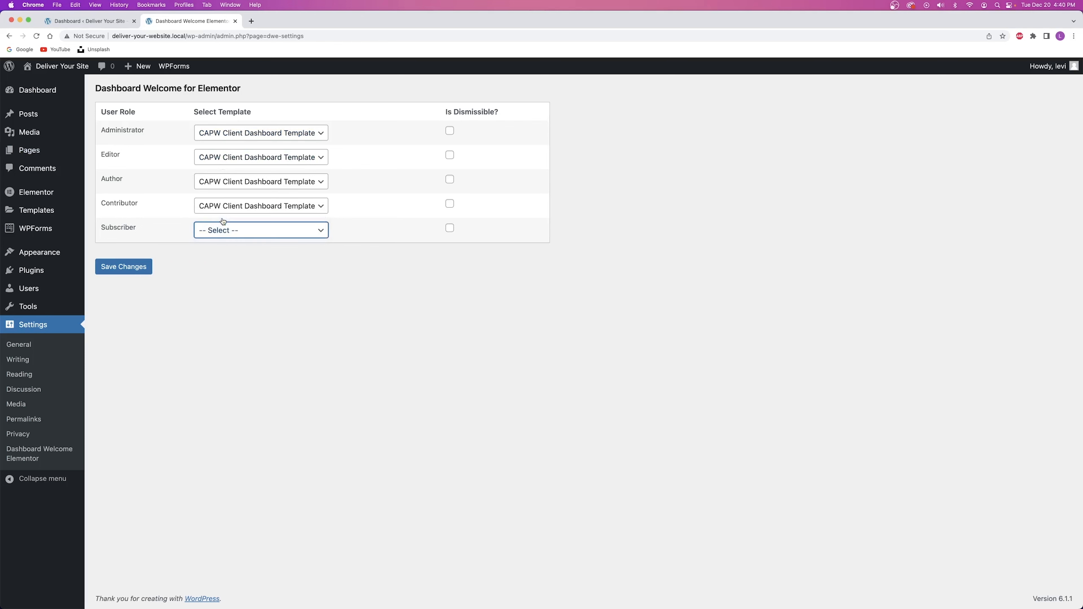
left_click(137, 266)
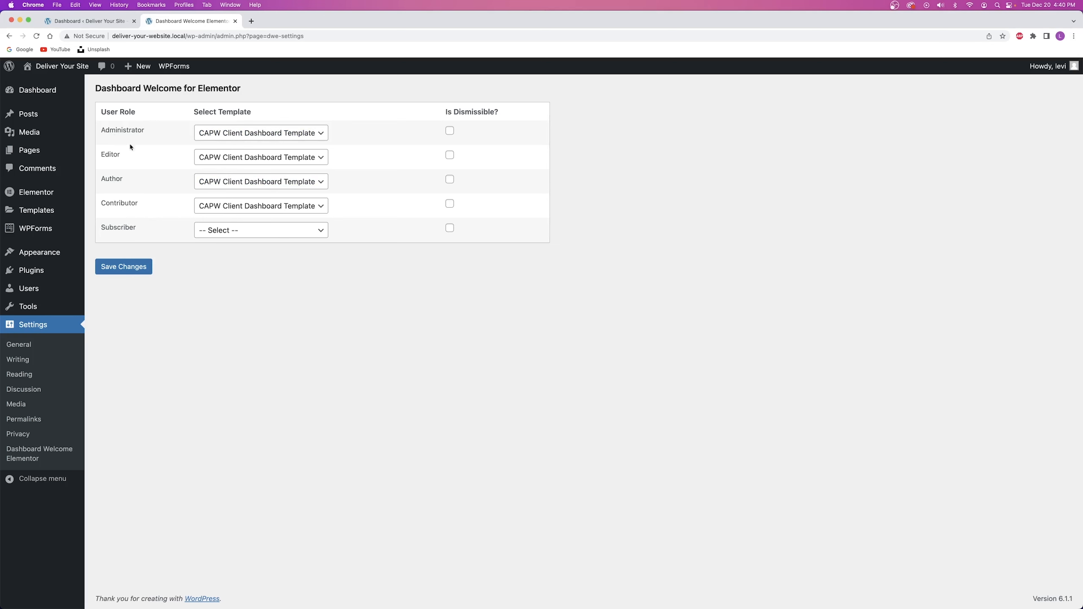
left_click(228, 233)
left_click(246, 242)
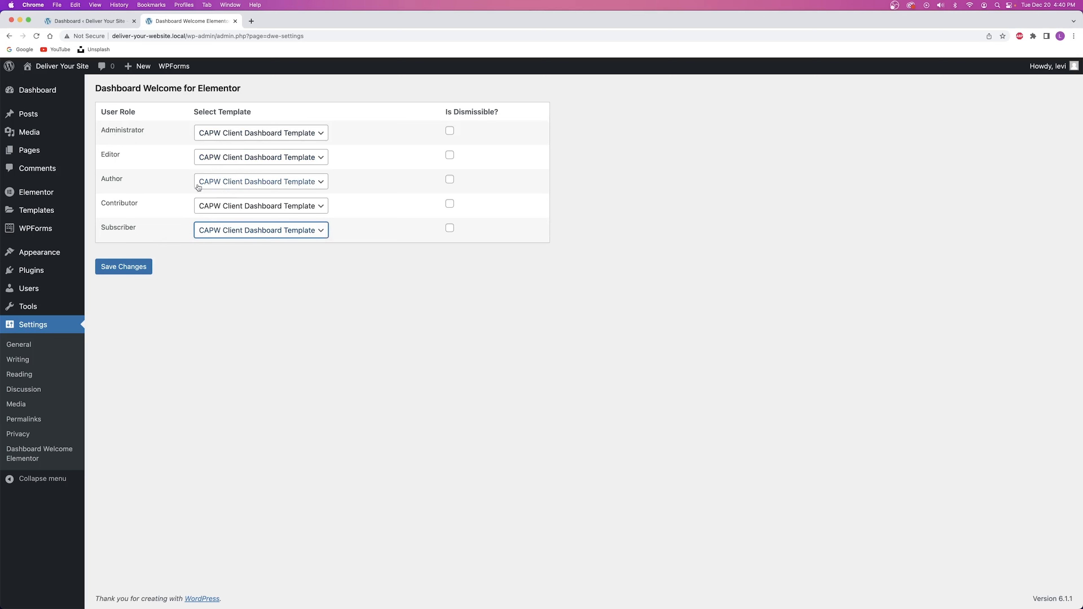
left_click(132, 267)
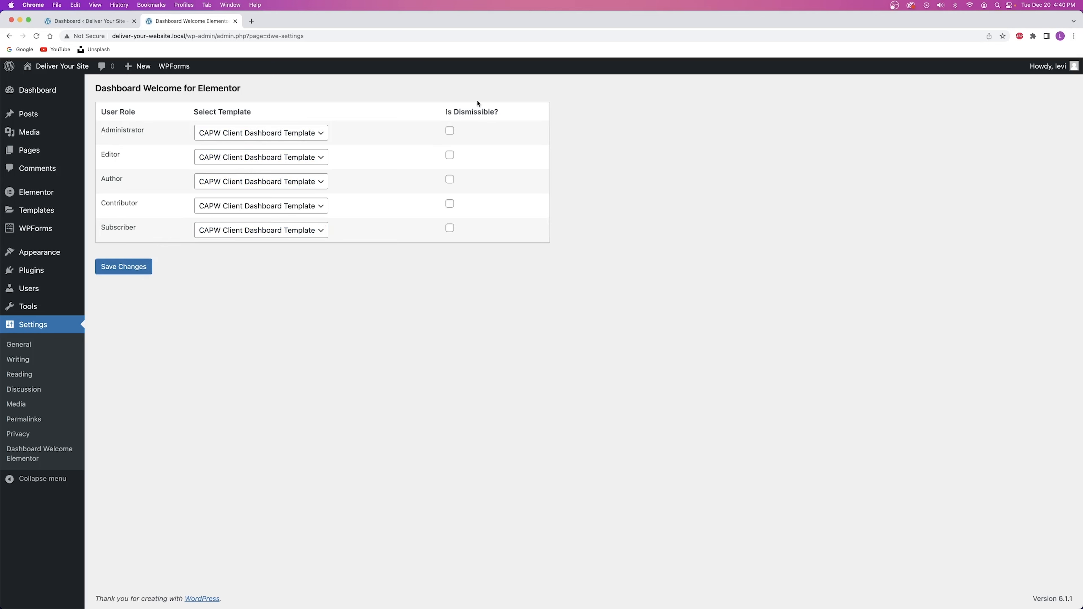
Dismiss the default WordPress welcome banner, then save the welcome as non-dismissible for Administrator.
left_click(450, 133)
left_click(89, 22)
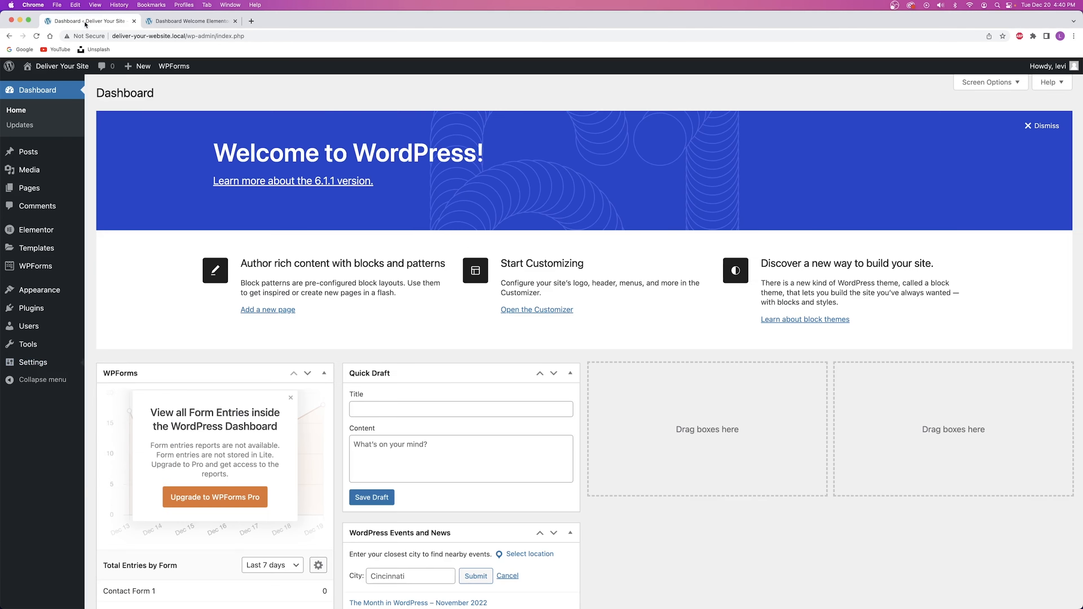
left_click(1030, 128)
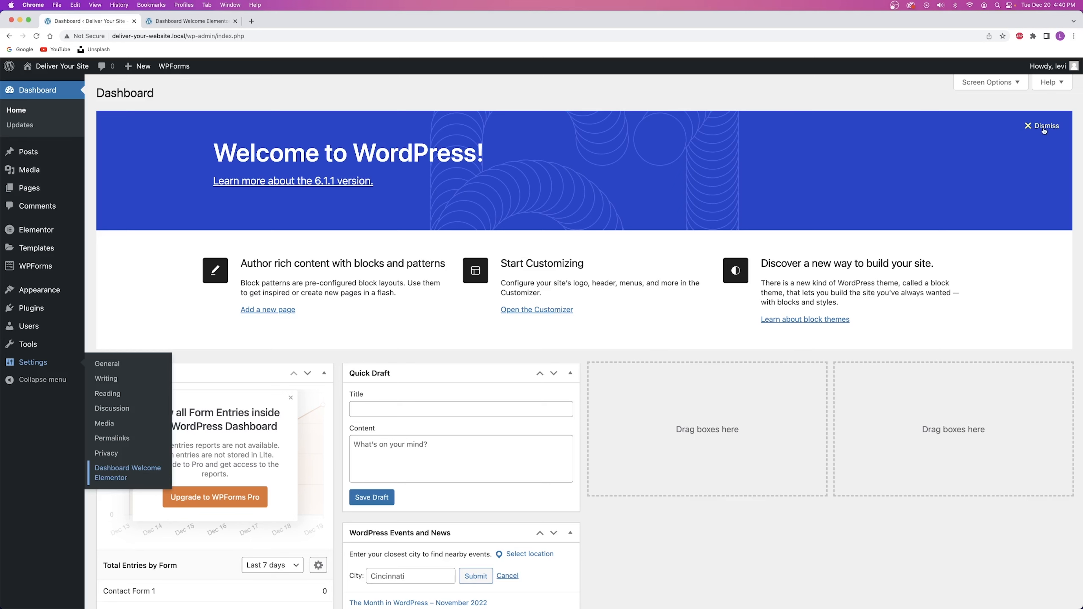
left_click(185, 23)
left_click(449, 130)
left_click(128, 265)
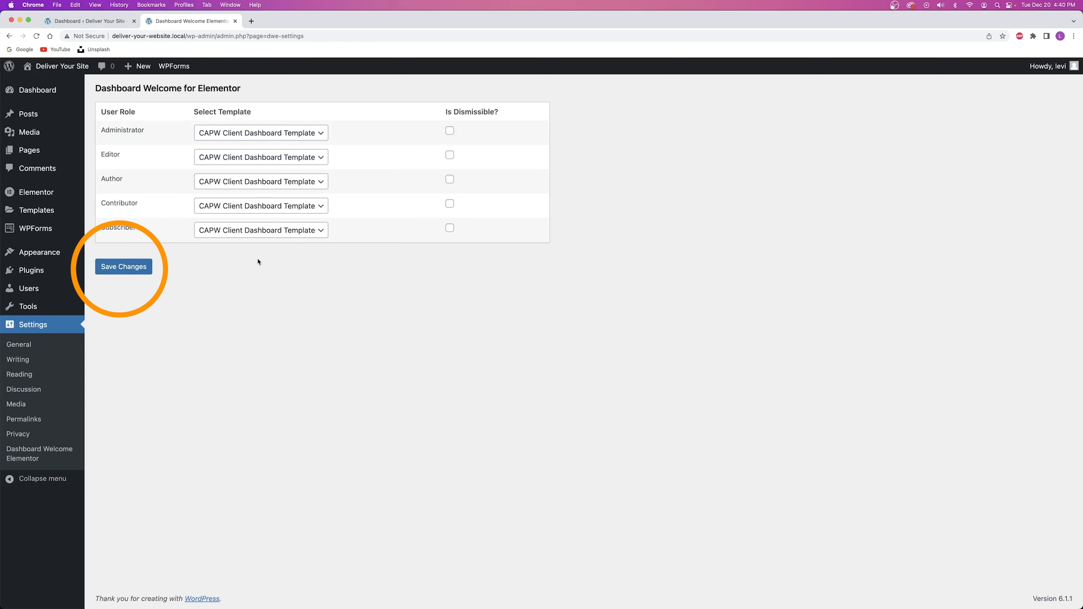
left_click(235, 21)
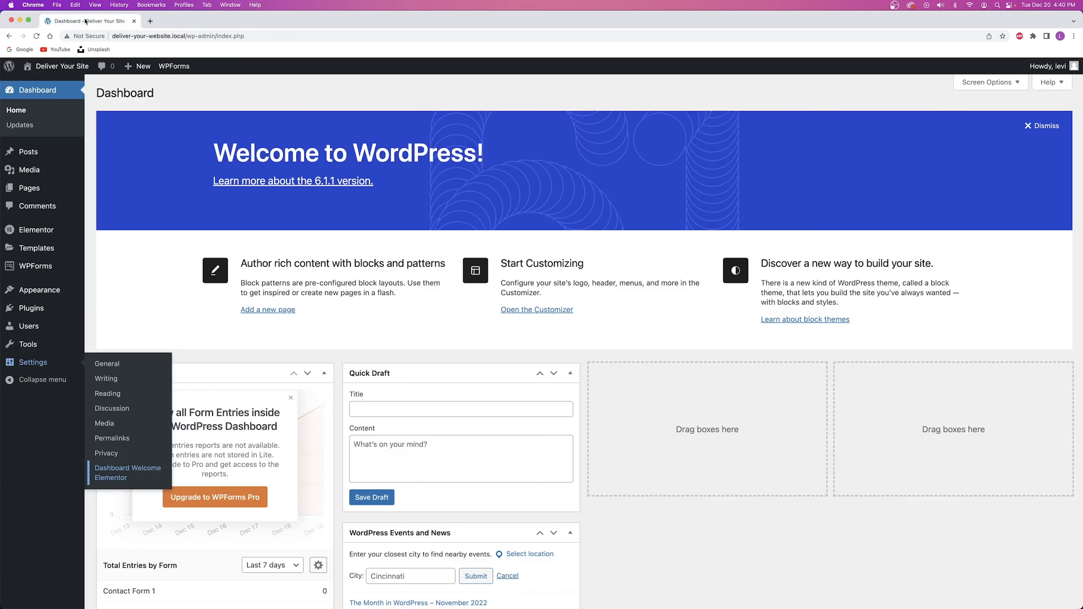
left_click(37, 35)
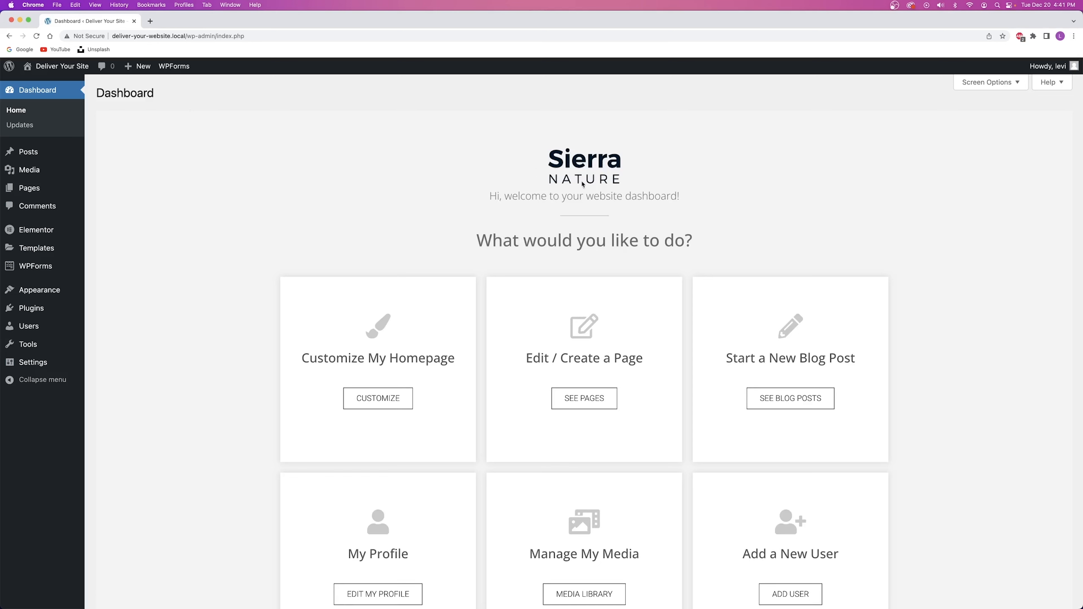
left_click(991, 84)
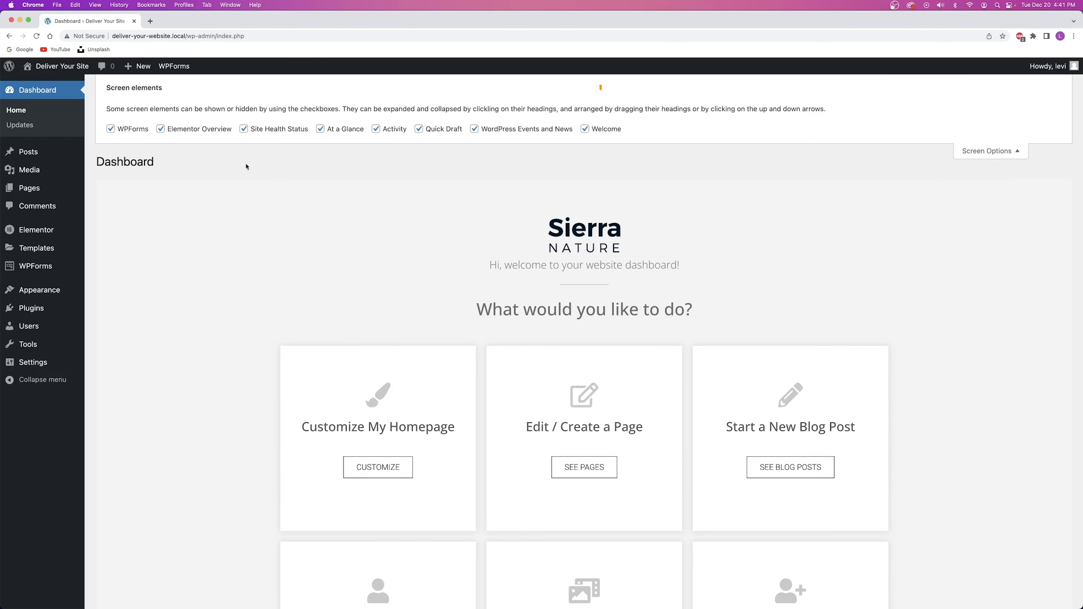
Hide Screen Options, scroll to Need some help? and open the how-to video widget's settings.
mouse_move(33, 362)
left_click(989, 150)
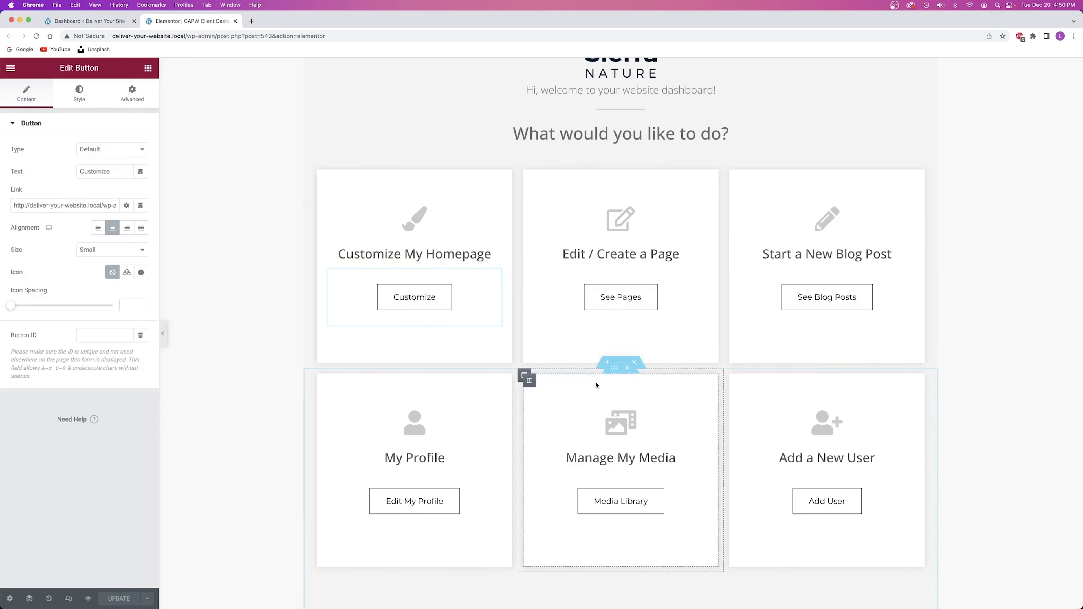
scroll(452, 375, "down", 10)
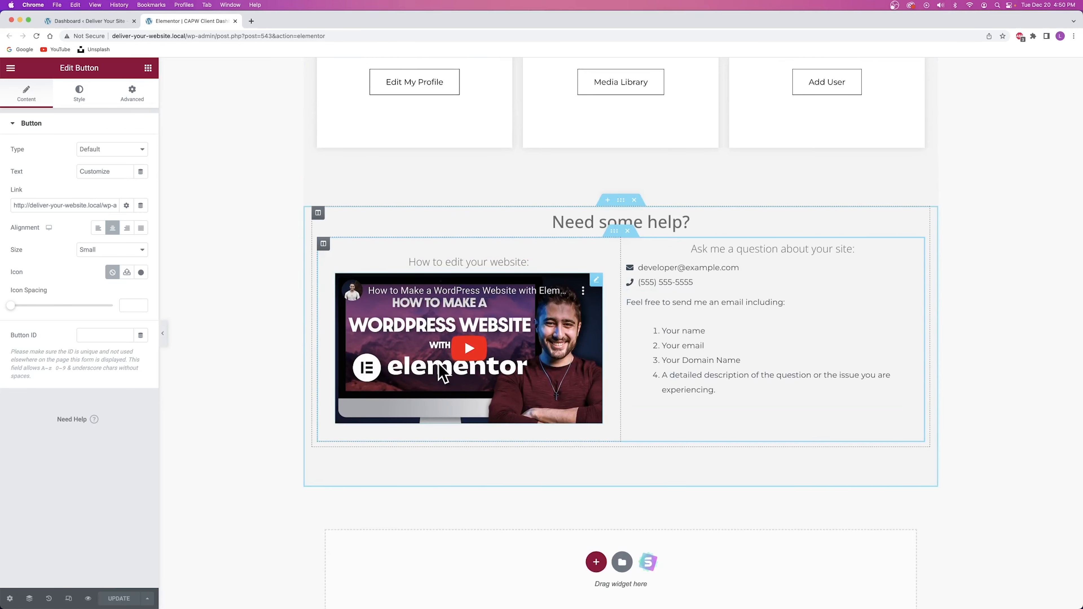
left_click(596, 280)
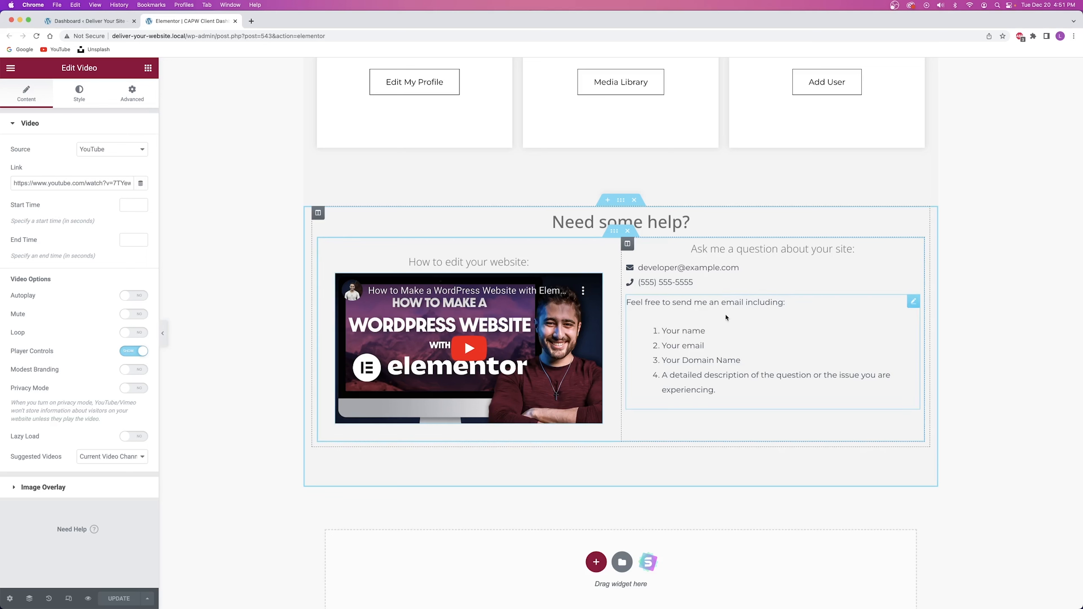
Check the icon list's email and phone Text fields, then close the Elementor editor tab.
left_click(787, 279)
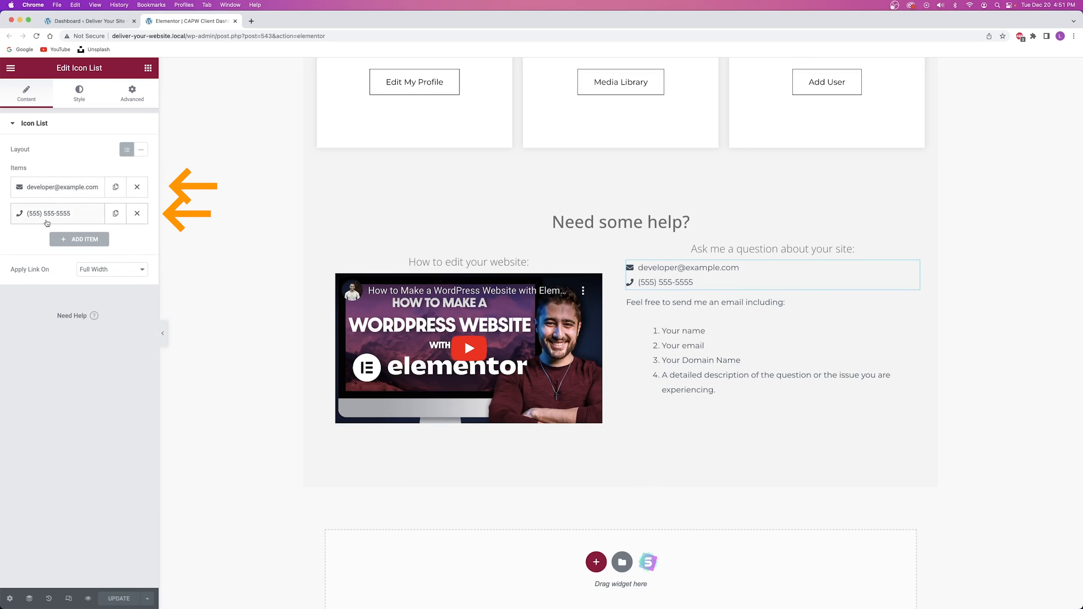
left_click(51, 190)
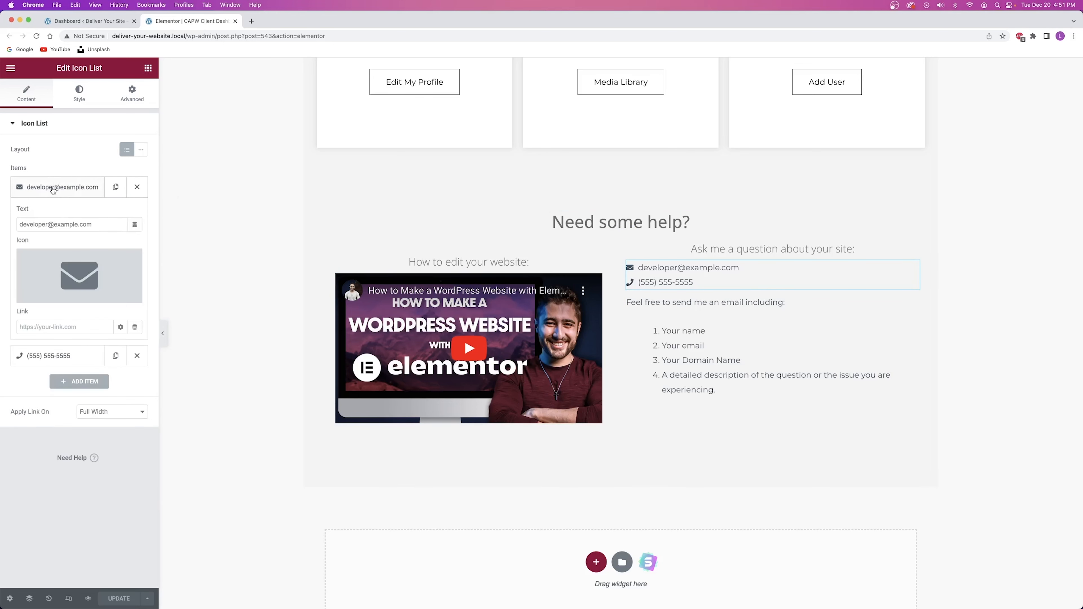
left_click_drag(99, 224, 8, 227)
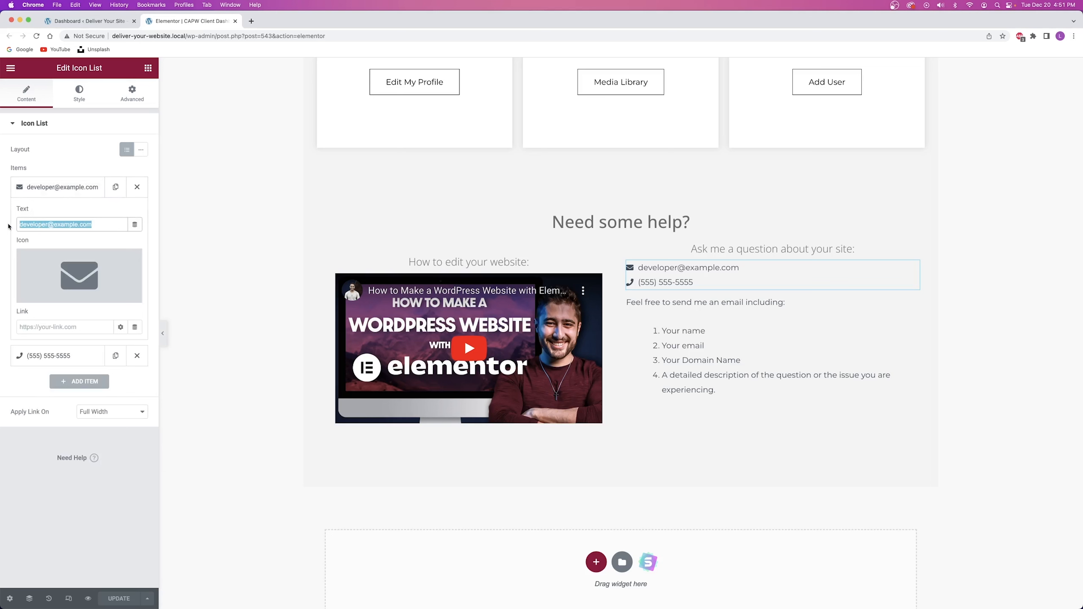
left_click(50, 212)
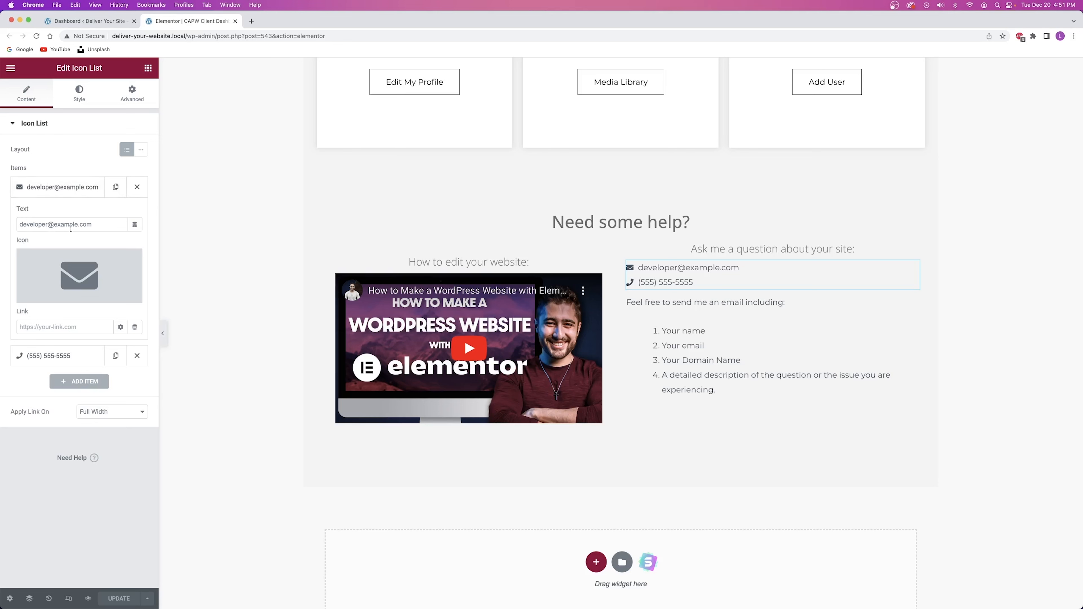
left_click(60, 187)
left_click(59, 218)
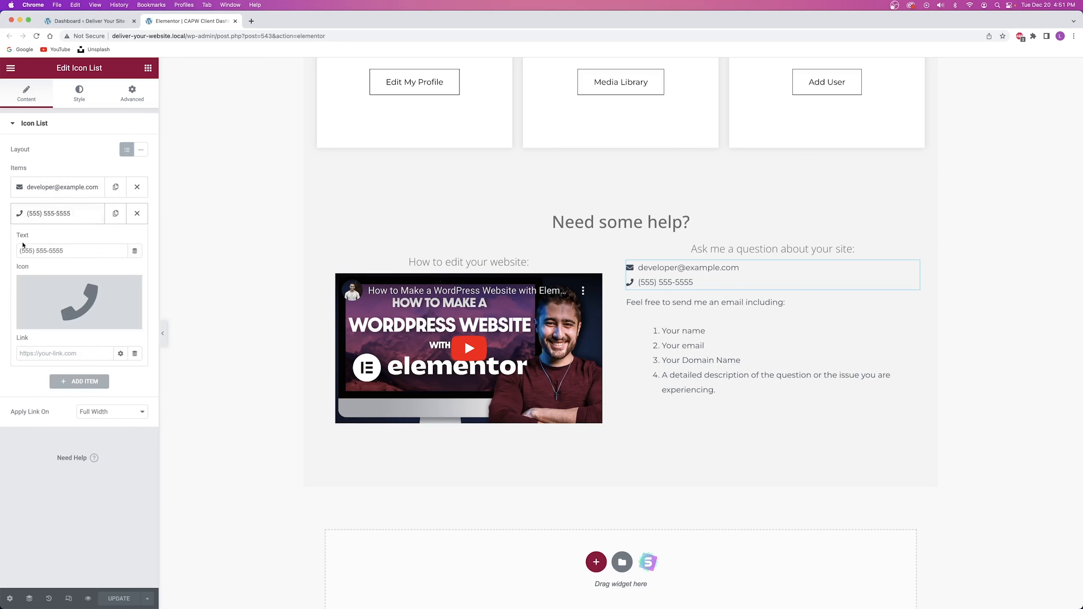
triple_click(60, 251)
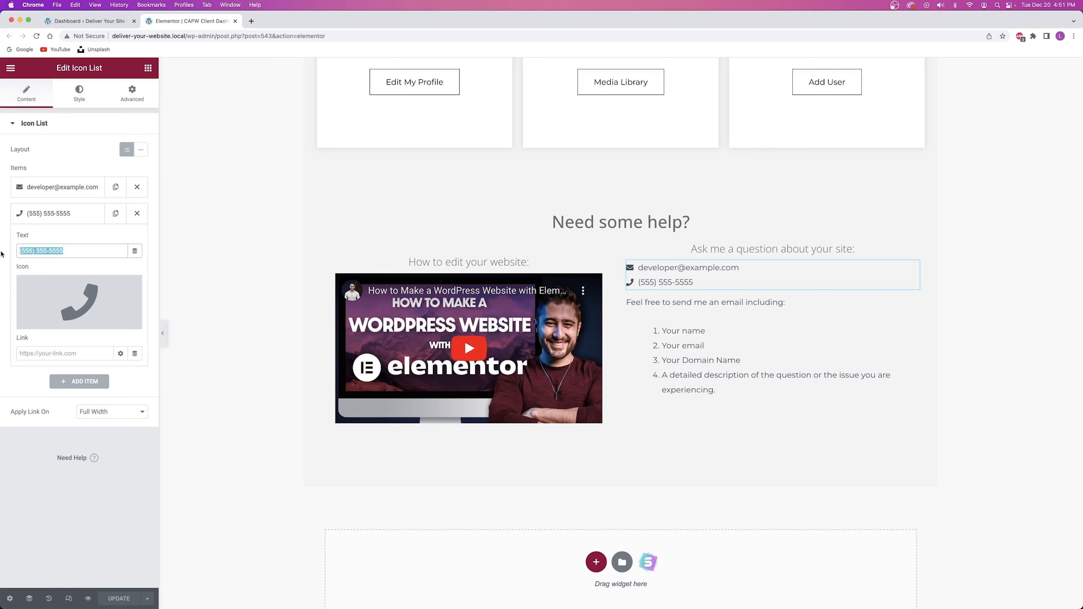
left_click(72, 213)
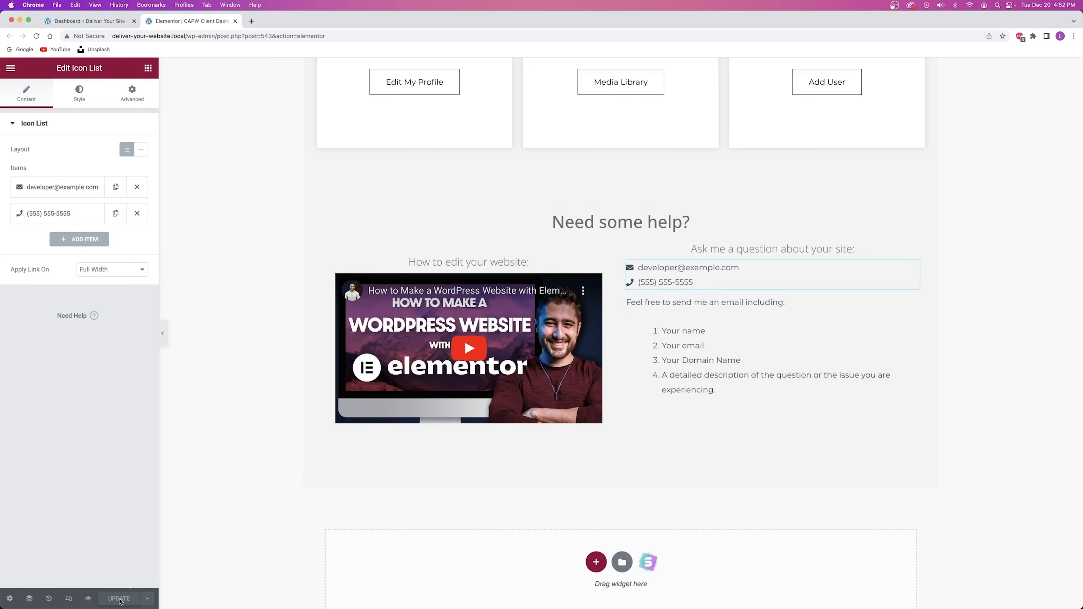
left_click(235, 21)
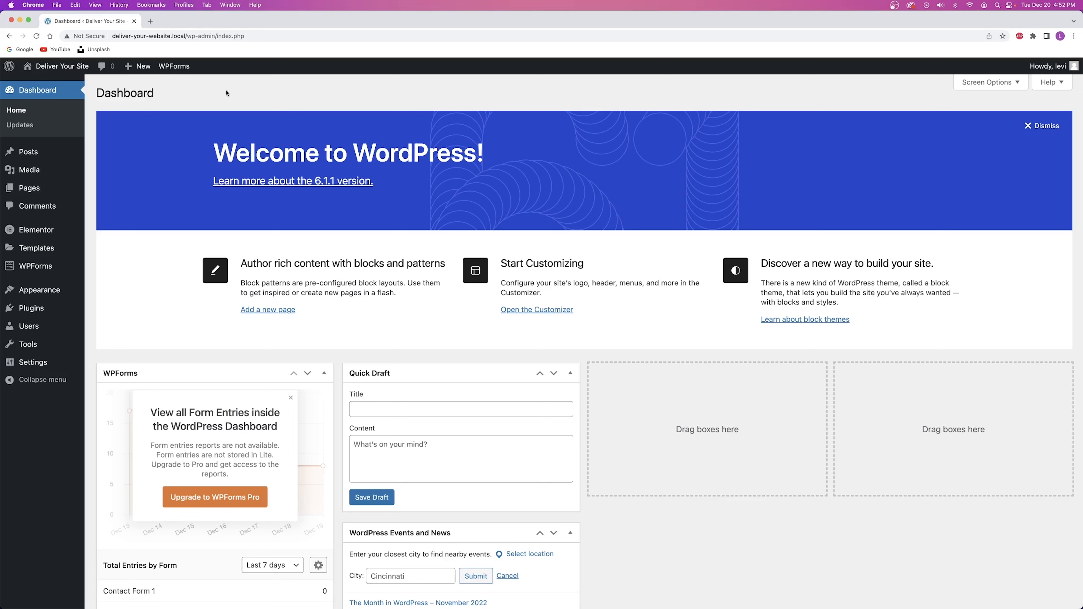
Refresh the Dashboard and open Settings > Dashboard Welcome Elementor in a new tab.
left_click(37, 36)
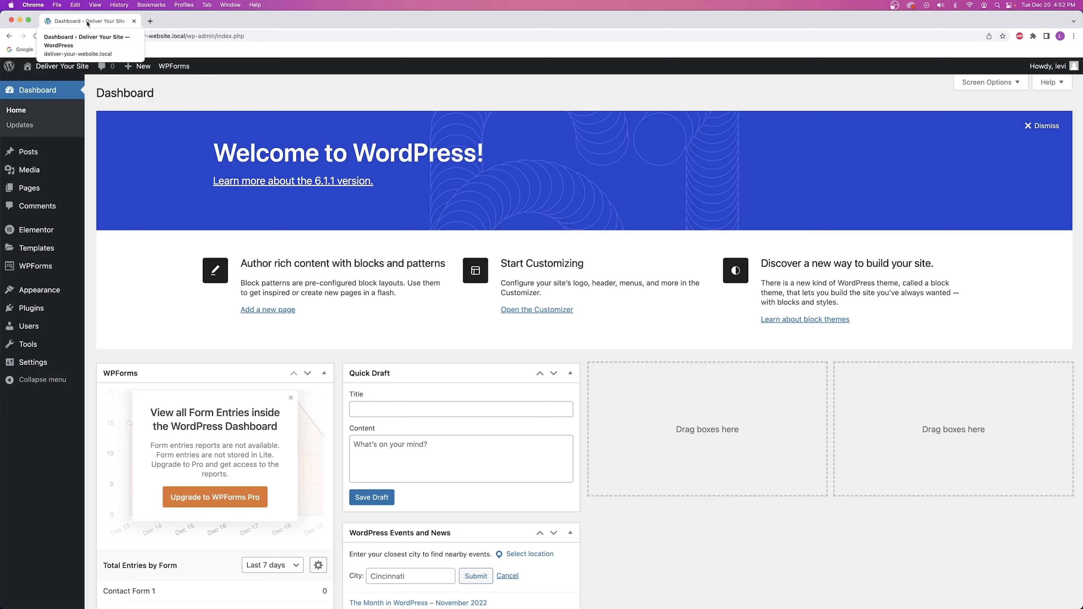
mouse_move(28, 363)
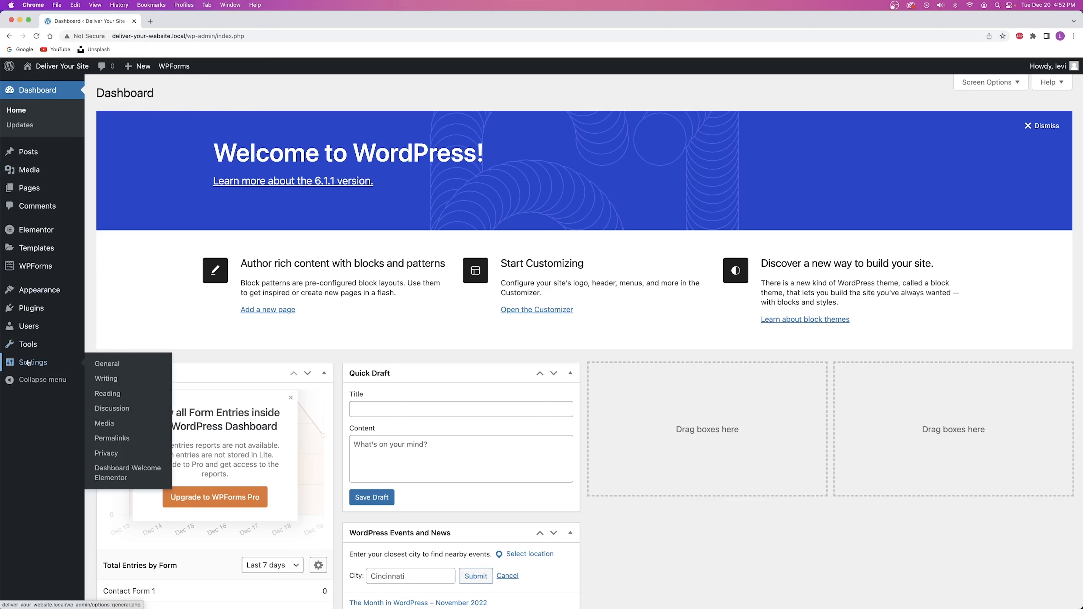
right_click(125, 478)
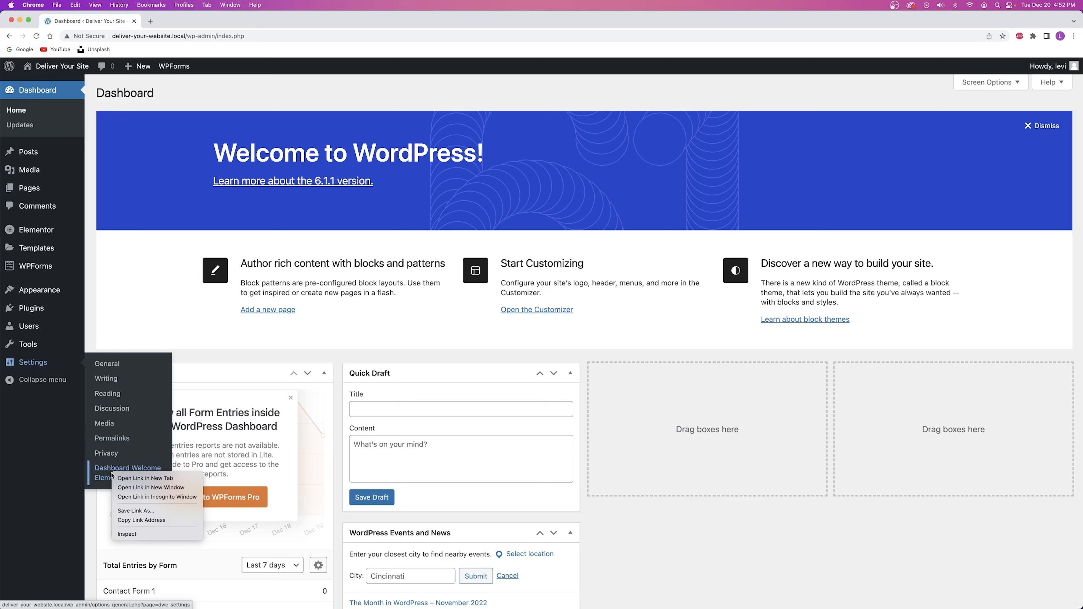
left_click(125, 479)
Select CAPW Client Dashboard Template for Administrator, Editor, Author, Contributor and Subscriber.
left_click(190, 21)
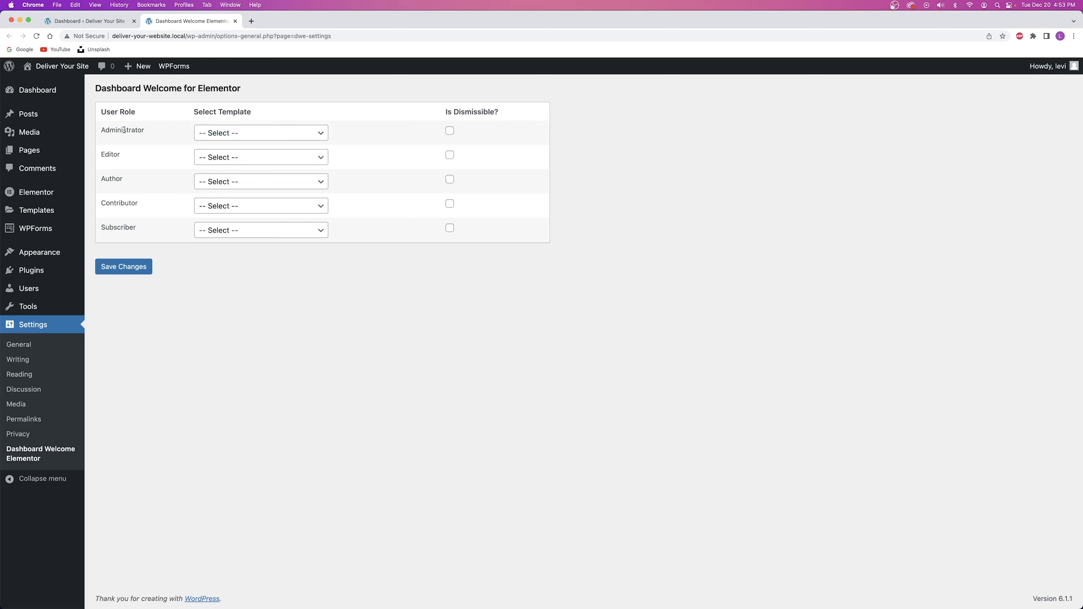
left_click(234, 134)
left_click(241, 147)
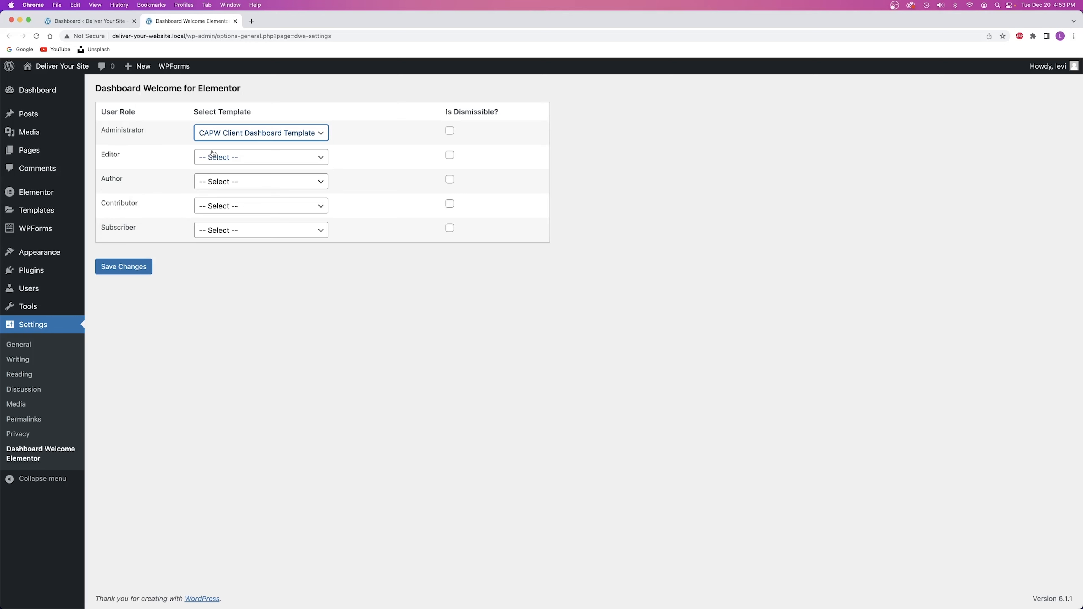
left_click(225, 156)
left_click(234, 170)
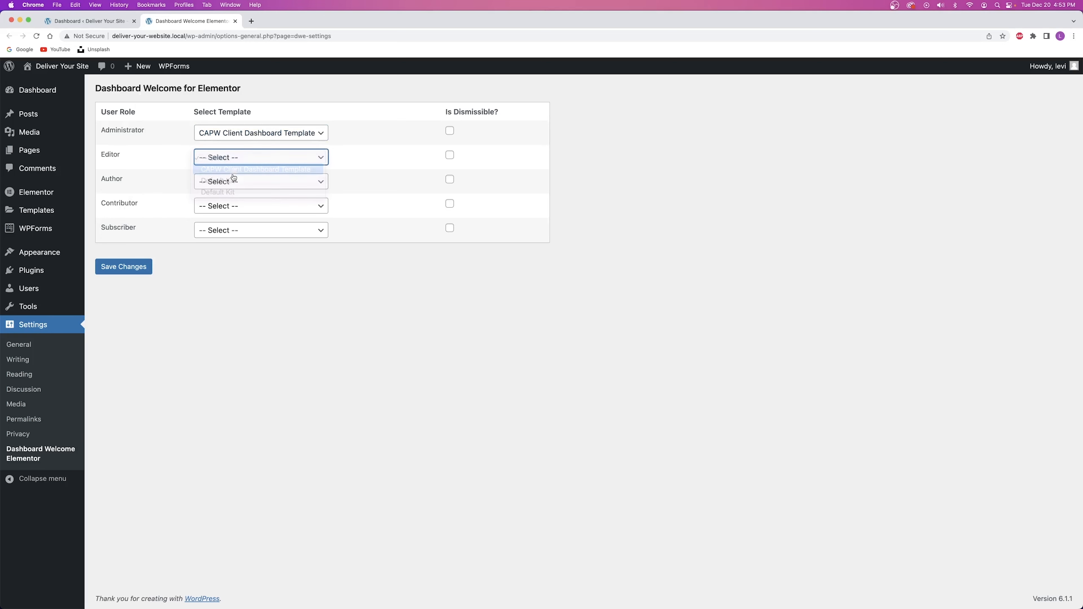
left_click(233, 182)
left_click(234, 193)
left_click(245, 206)
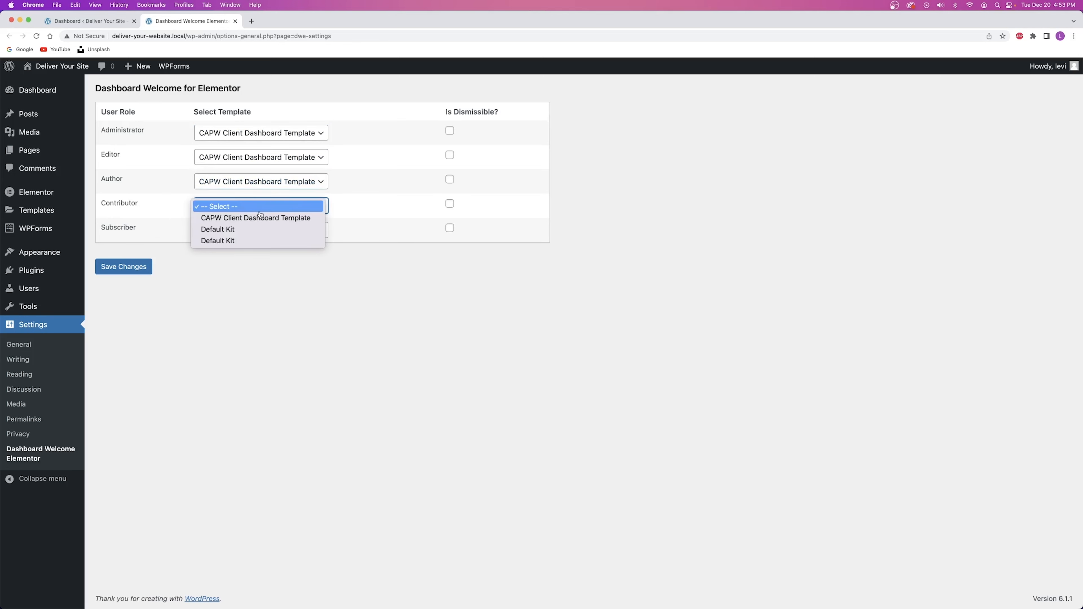
left_click(258, 218)
left_click(247, 230)
left_click(241, 242)
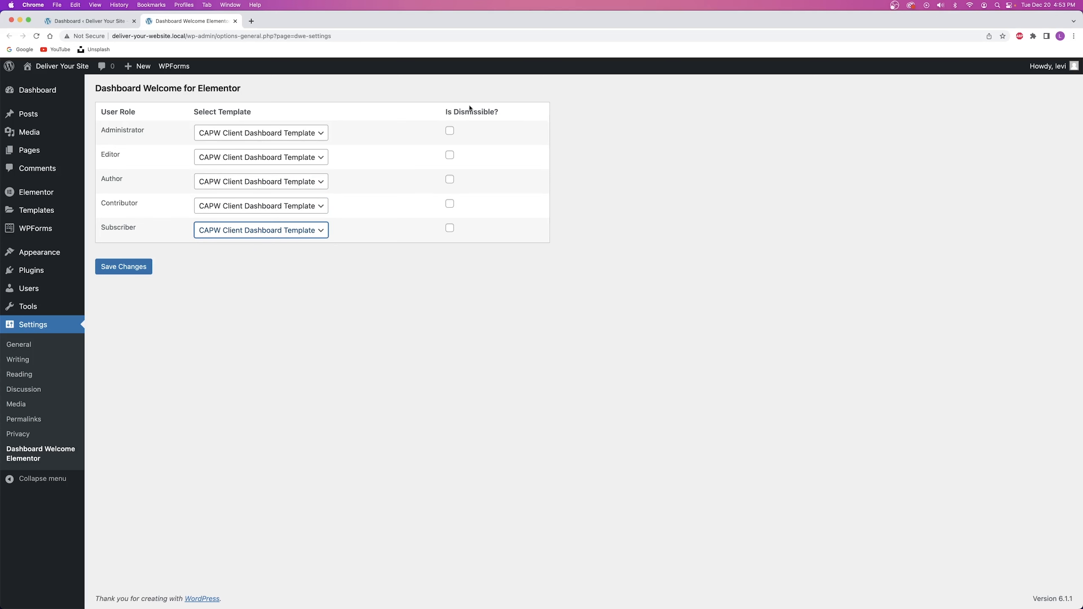
Switch between the Dashboard and settings tabs, leaving the Dashboard in front.
left_click(86, 24)
left_click(183, 20)
left_click(96, 21)
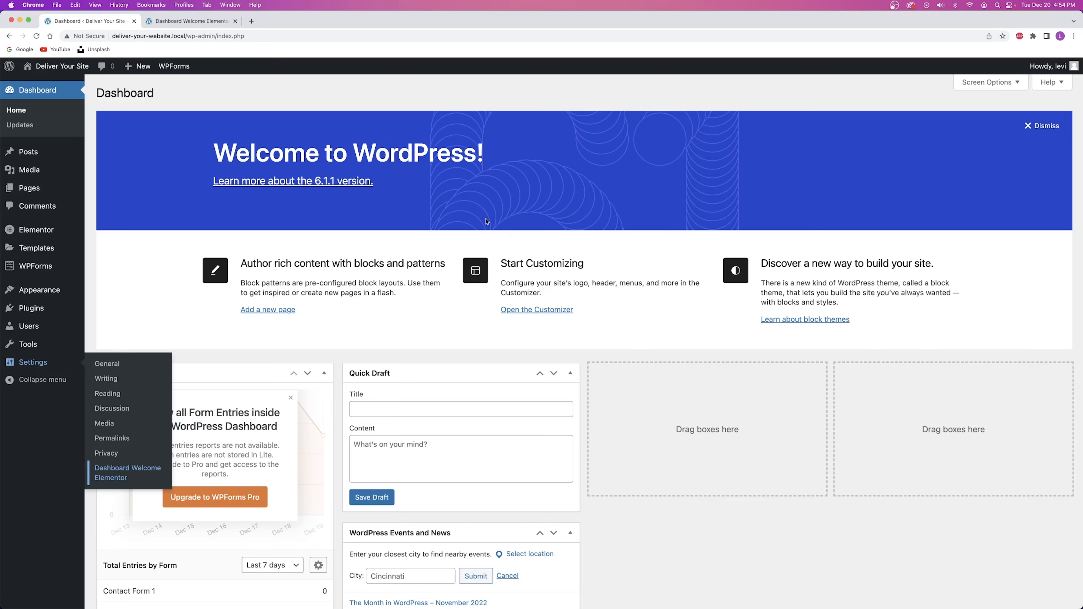
Save the role template assignments and close the old Dashboard tab.
key("ctrl+Tab")
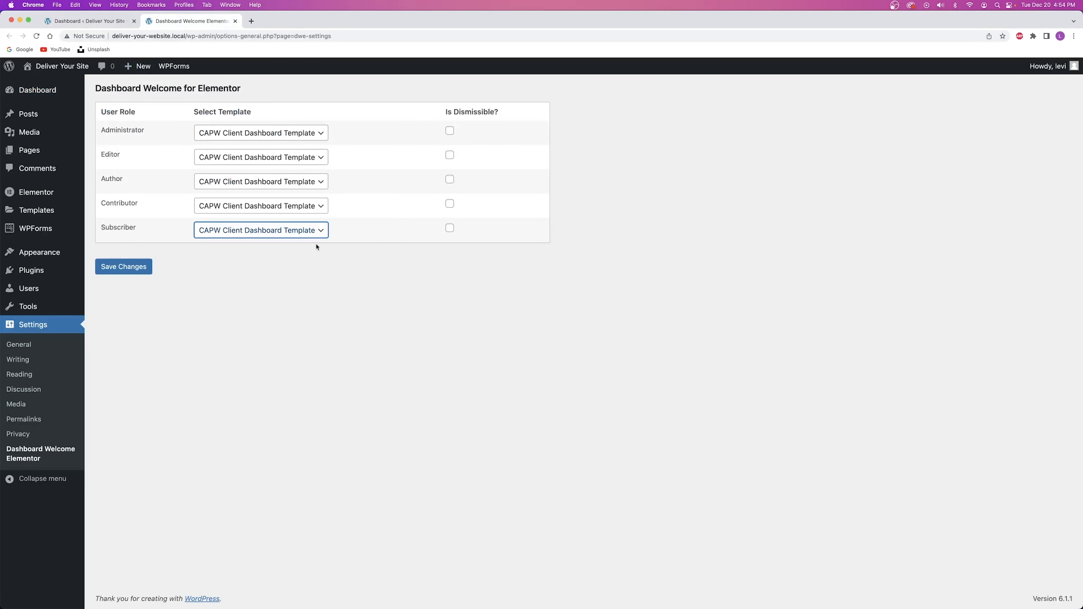
left_click(132, 266)
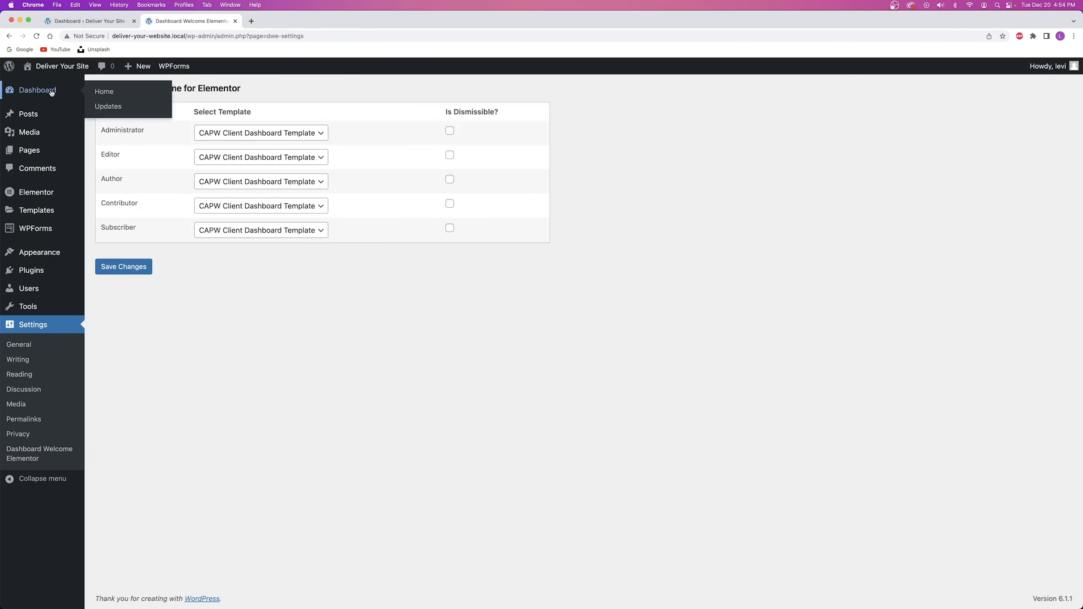
left_click(133, 21)
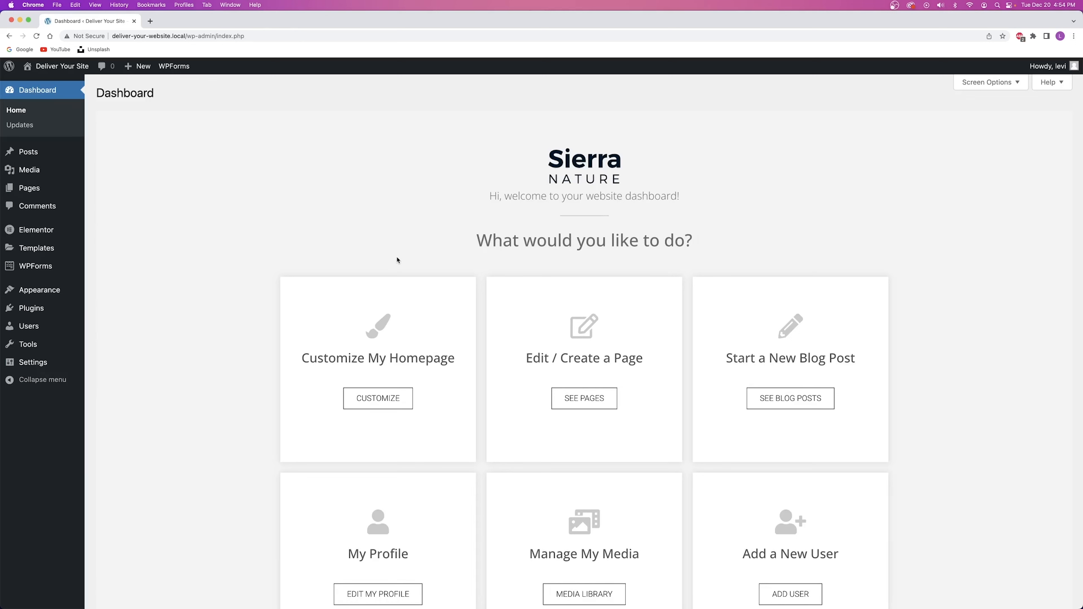
Scroll through the new Sierra Nature client welcome panel and open Screen Options.
scroll(475, 223, "down", 15)
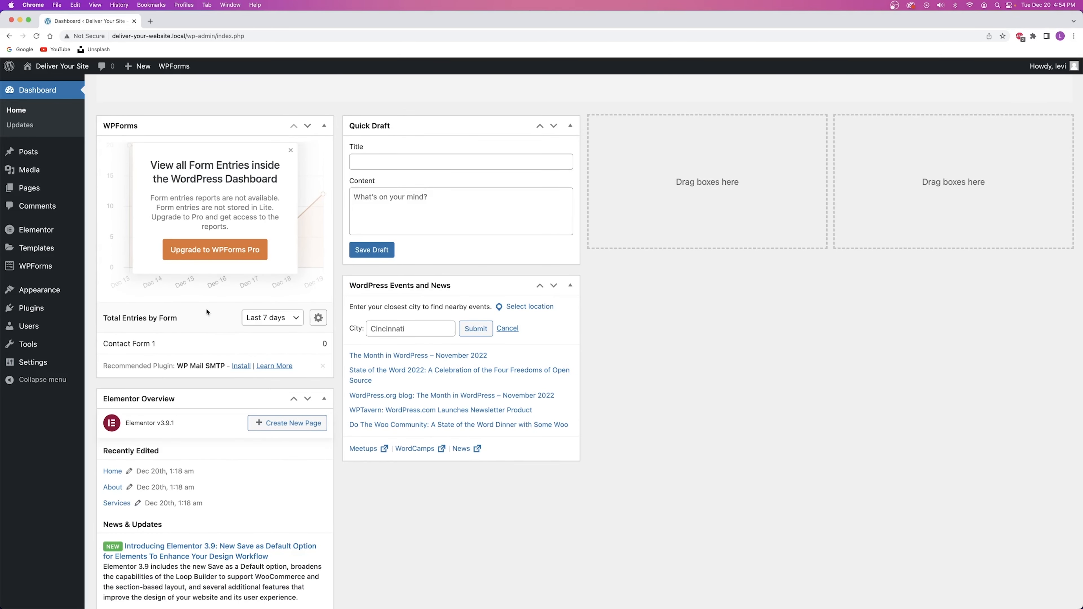
scroll(207, 312, "up", 15)
left_click_drag(578, 178, 653, 189)
scroll(530, 267, "down", 3)
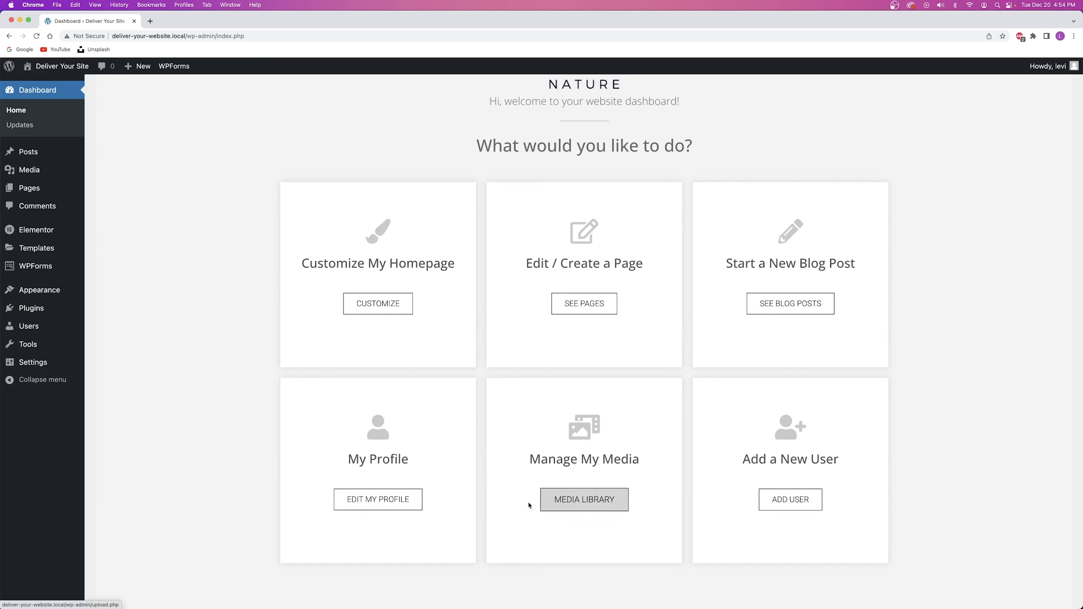
scroll(562, 216, "down", 8)
scroll(561, 215, "down", 5)
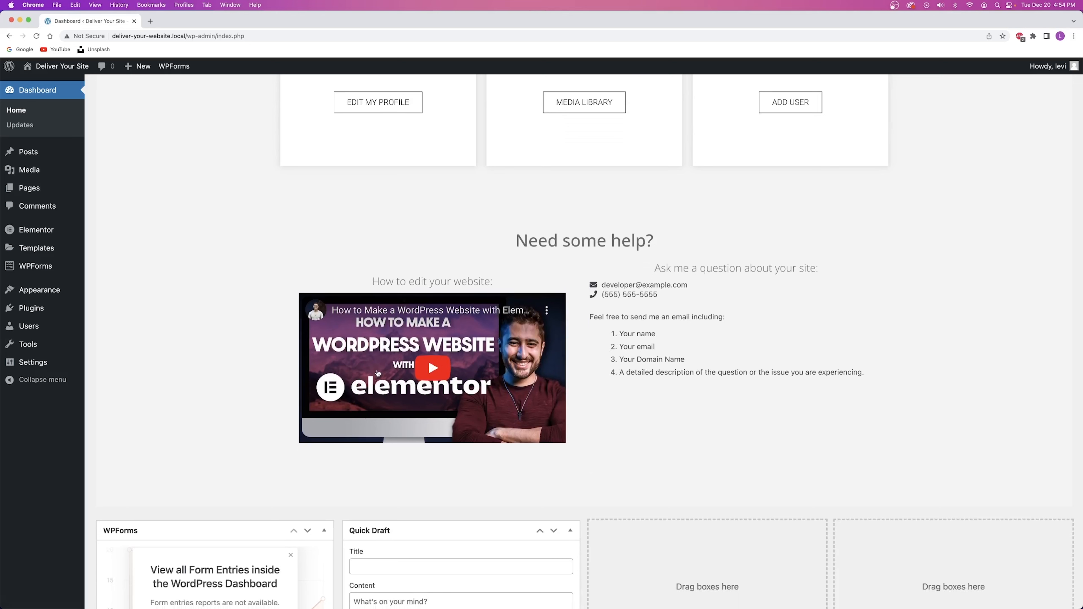
left_click_drag(612, 273, 686, 366)
left_click(687, 370)
scroll(688, 370, "up", 10)
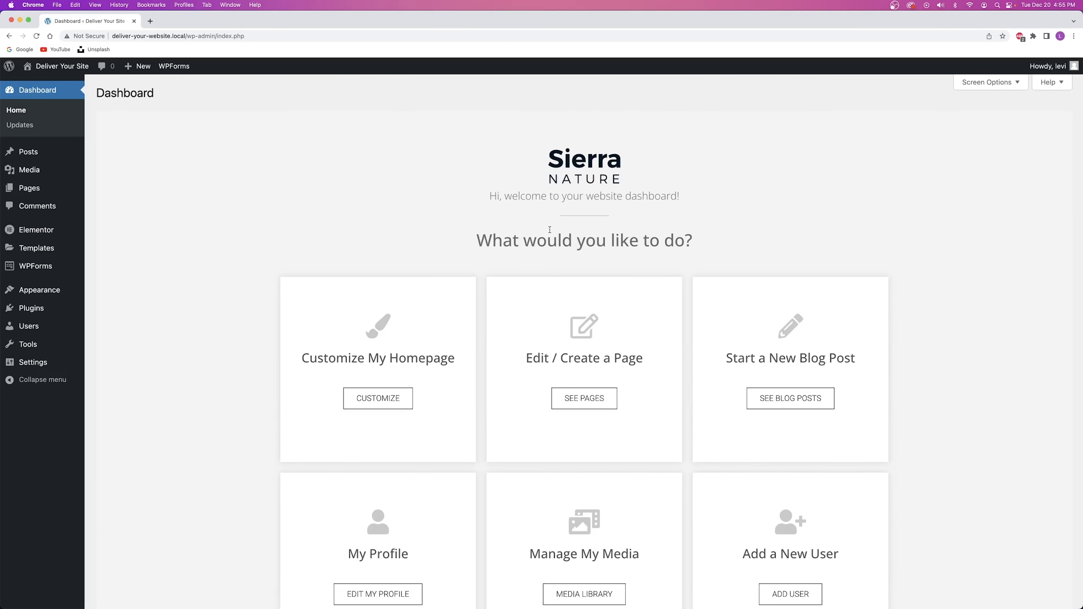
left_click(988, 82)
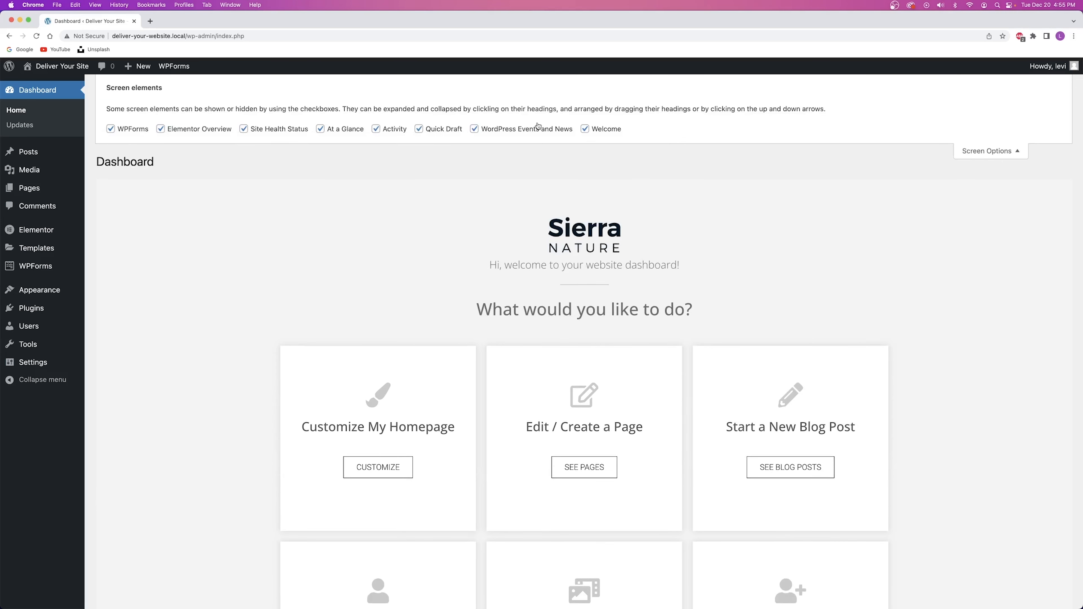
Toggle the Welcome box off and back on so the Sierra Nature panel stays, then close Screen Options.
left_click(593, 132)
left_click(584, 130)
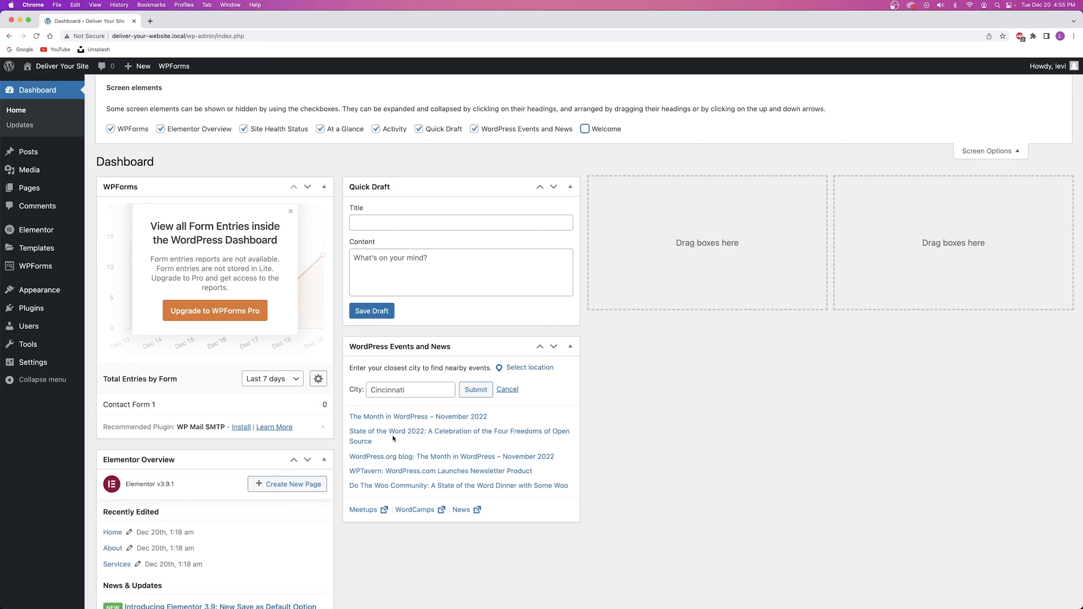
left_click(585, 130)
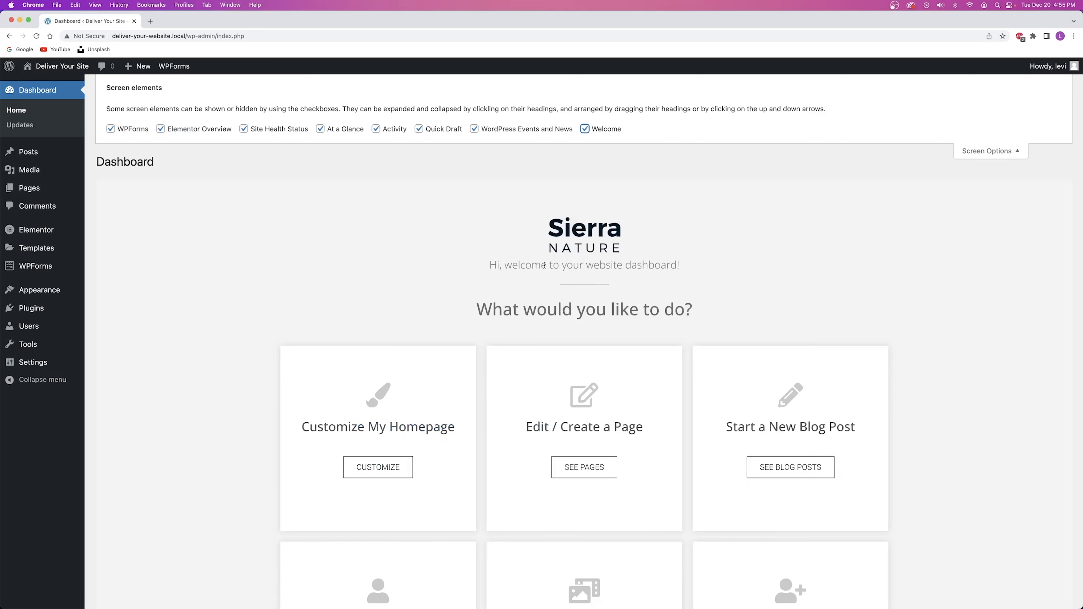
left_click(997, 151)
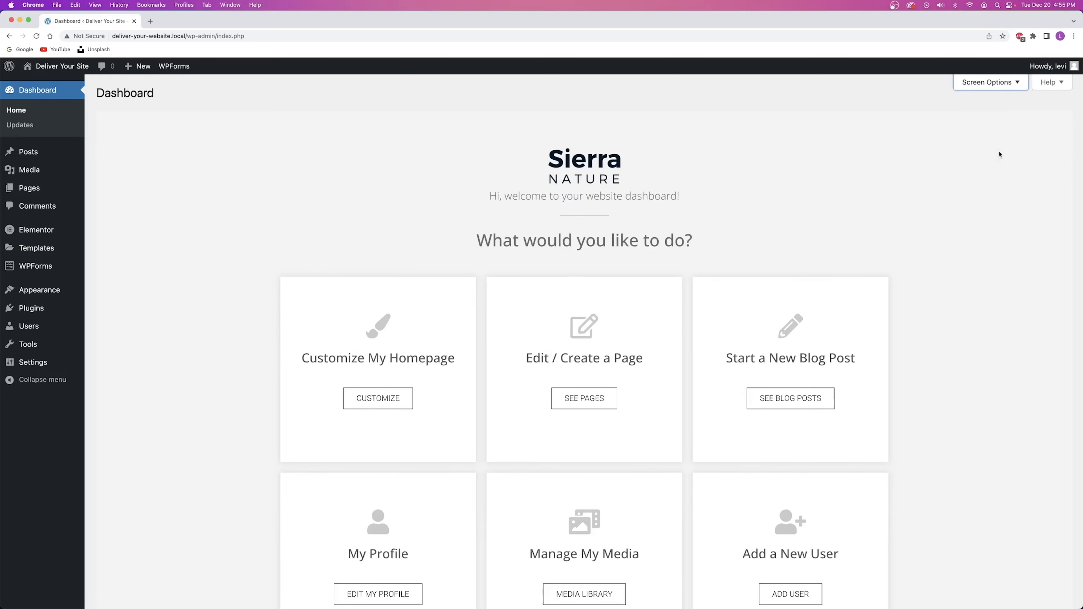
scroll(384, 243, "down", 5)
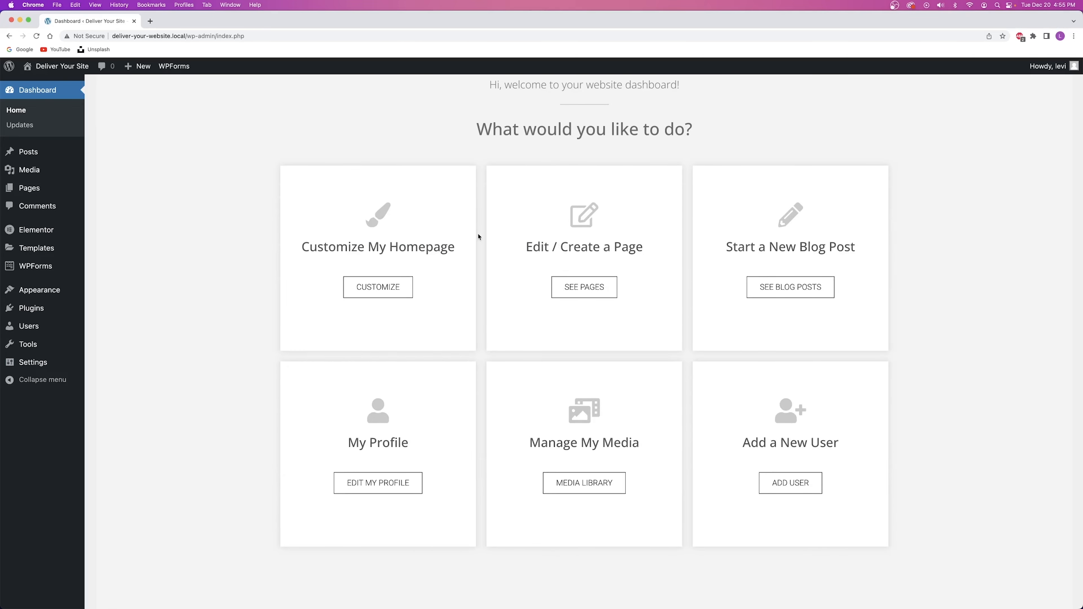
Check the Customize Homepage, See Pages and Blog Posts shortcuts in new tabs, closing each.
right_click(384, 284)
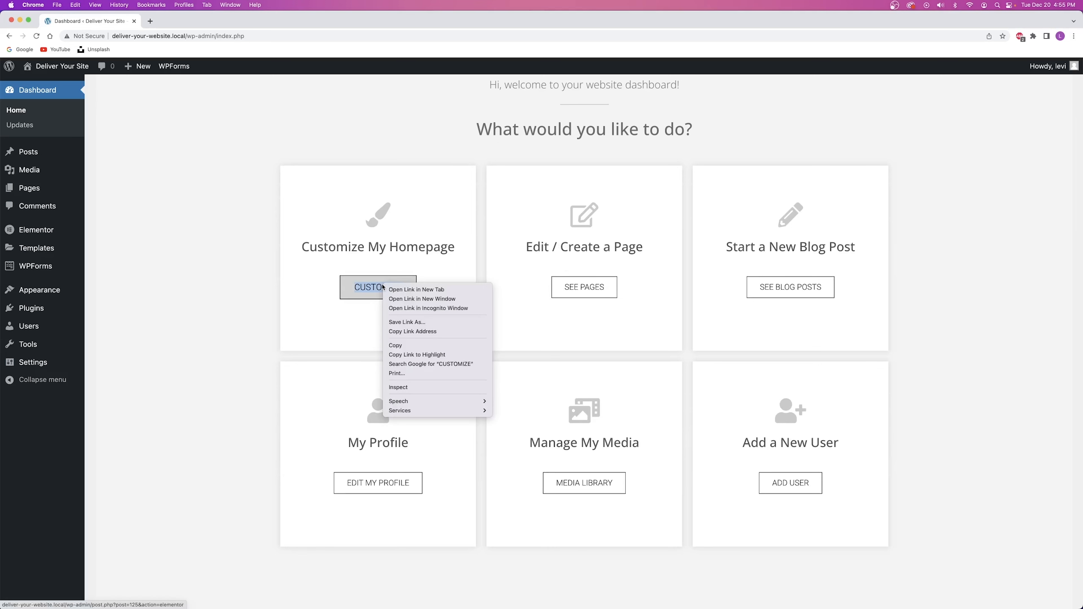
left_click(397, 290)
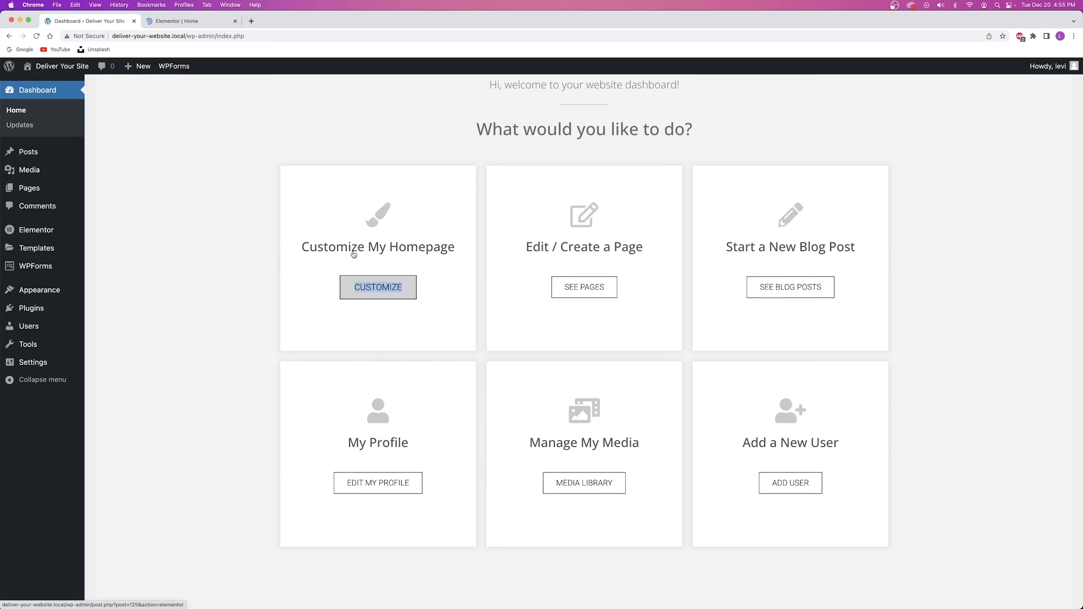
left_click(176, 21)
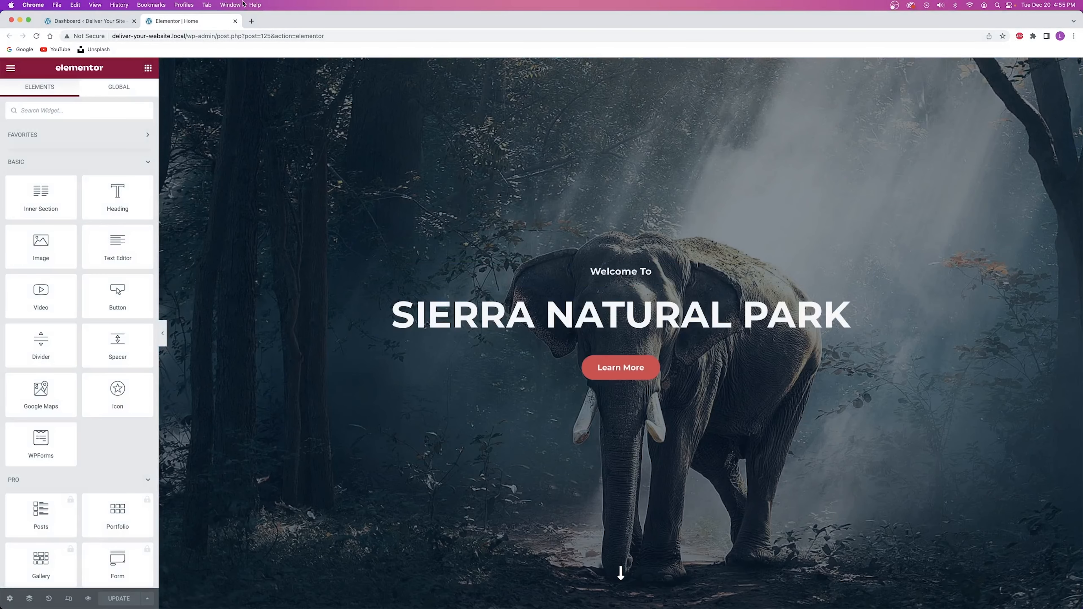
left_click(235, 21)
right_click(574, 285)
left_click(606, 289)
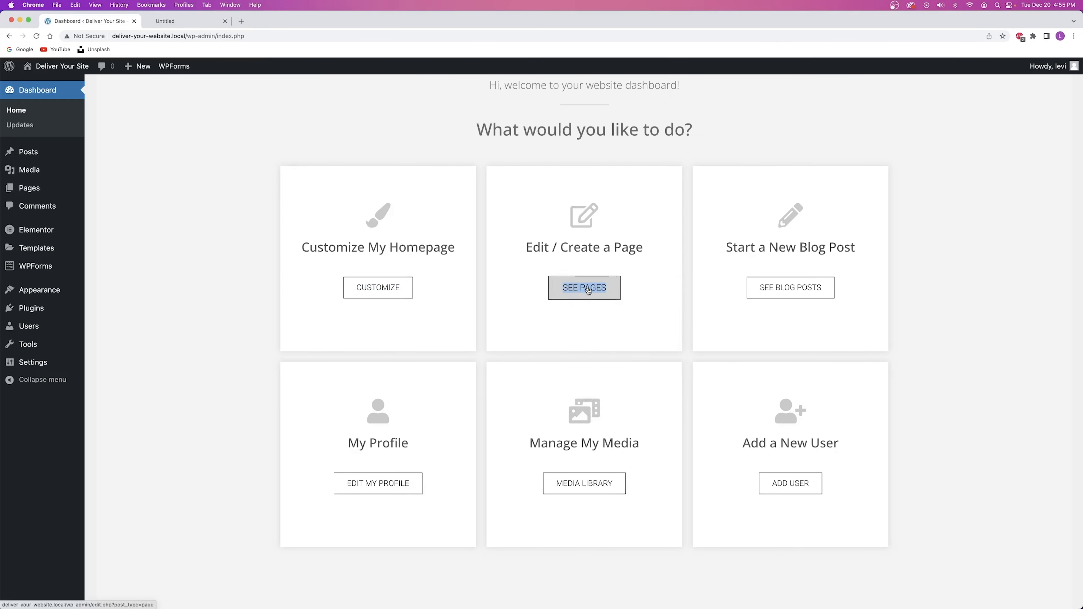
left_click(192, 20)
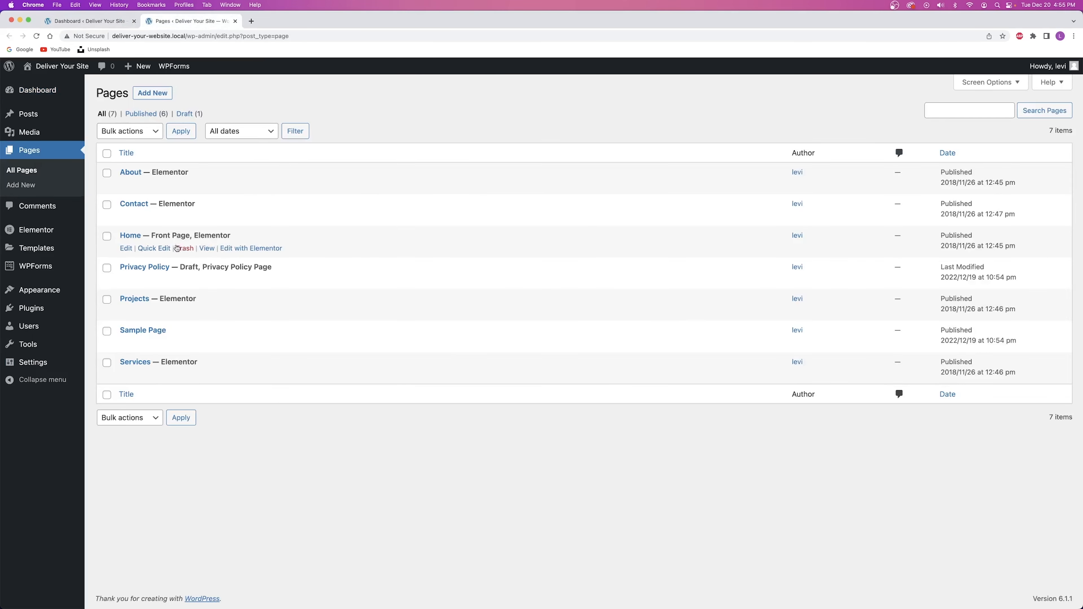
left_click(235, 21)
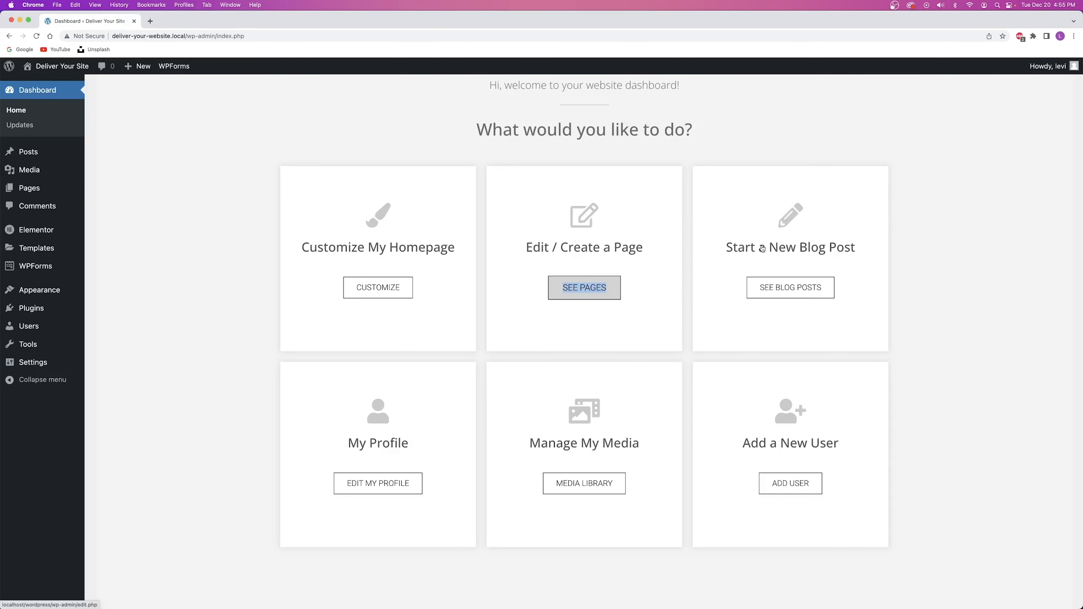
right_click(783, 286)
left_click(810, 291)
left_click(192, 21)
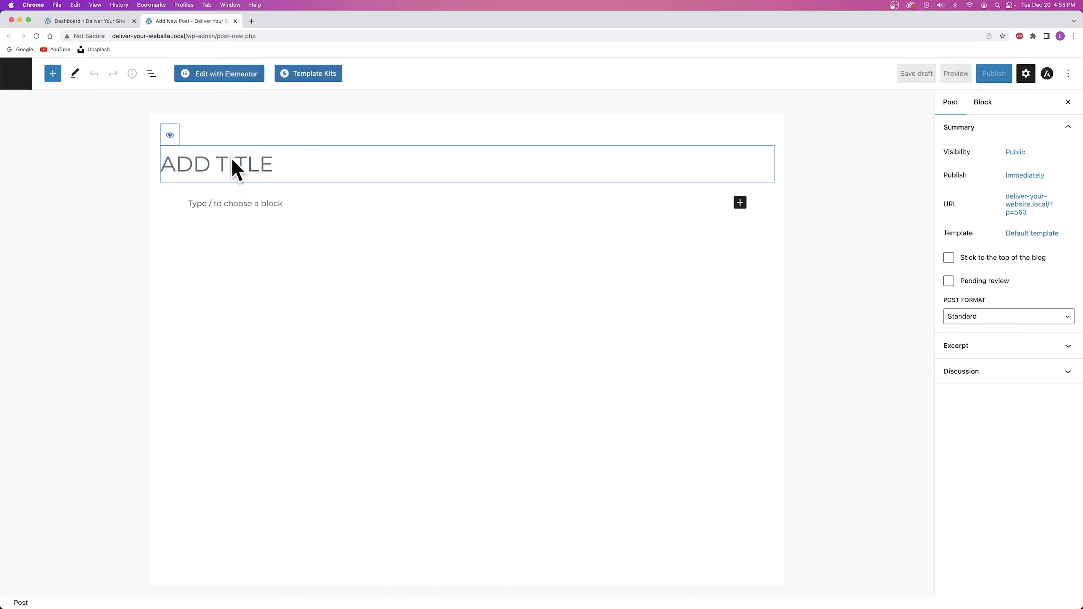
left_click(235, 20)
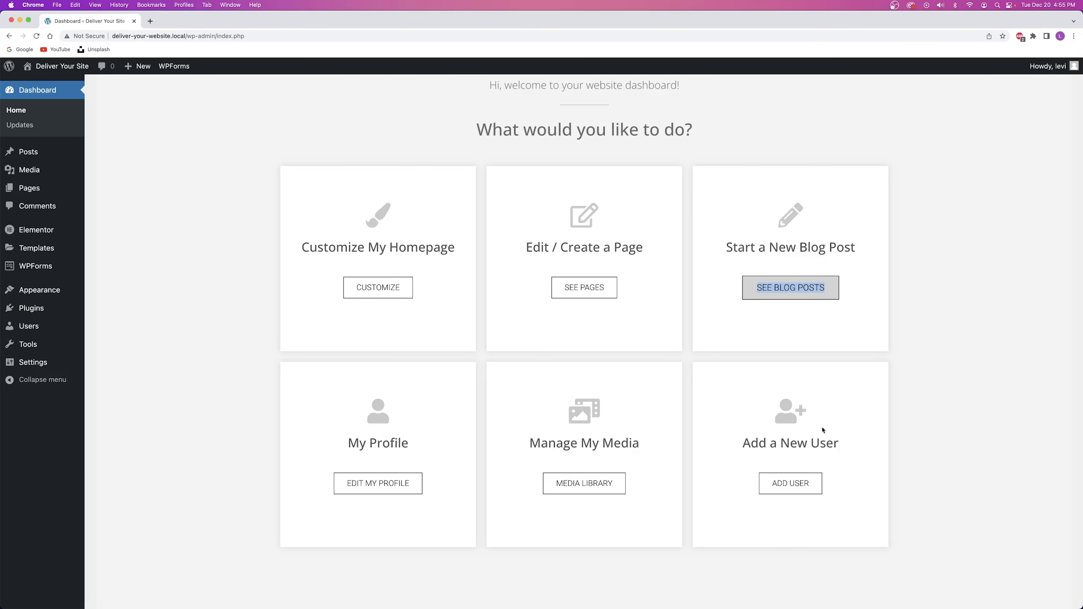
Check the Edit Profile, Media Library and Add User shortcuts in new tabs, closing each.
right_click(390, 491)
left_click(417, 479)
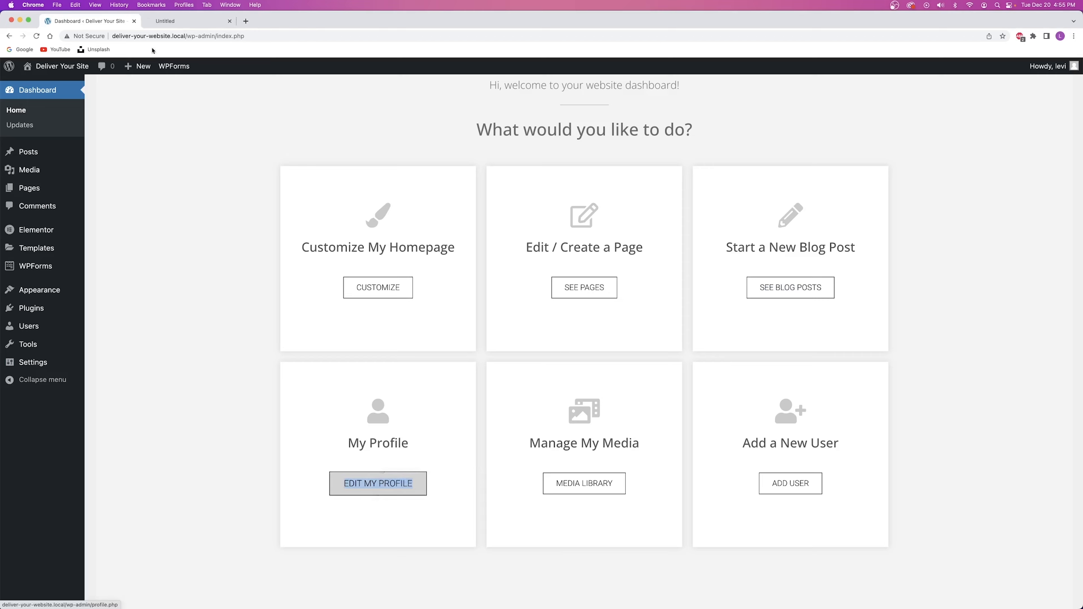
left_click(179, 21)
key("super+w")
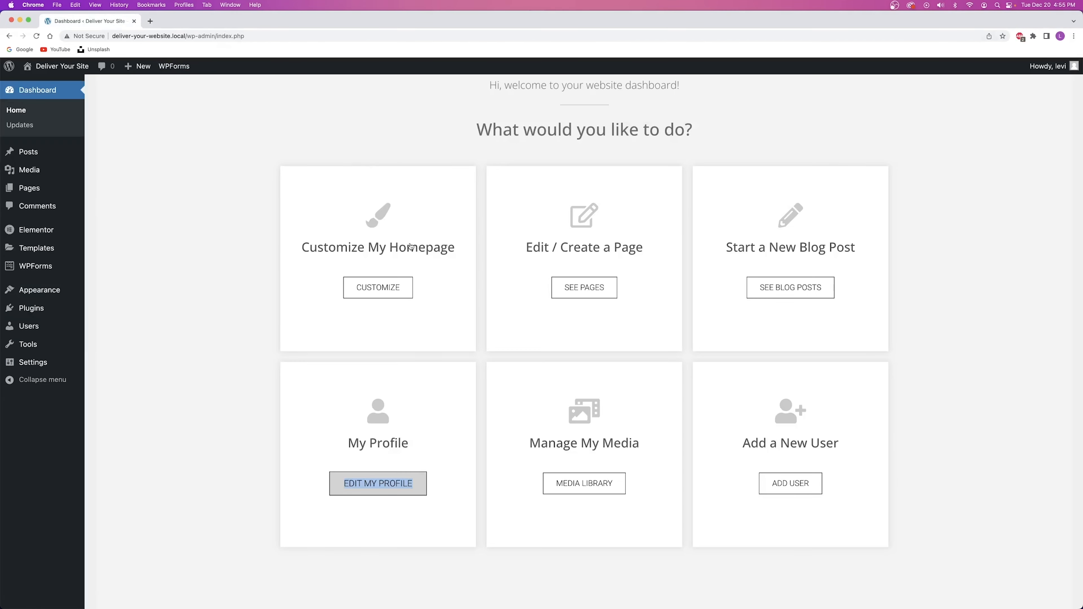
right_click(584, 474)
left_click(610, 478)
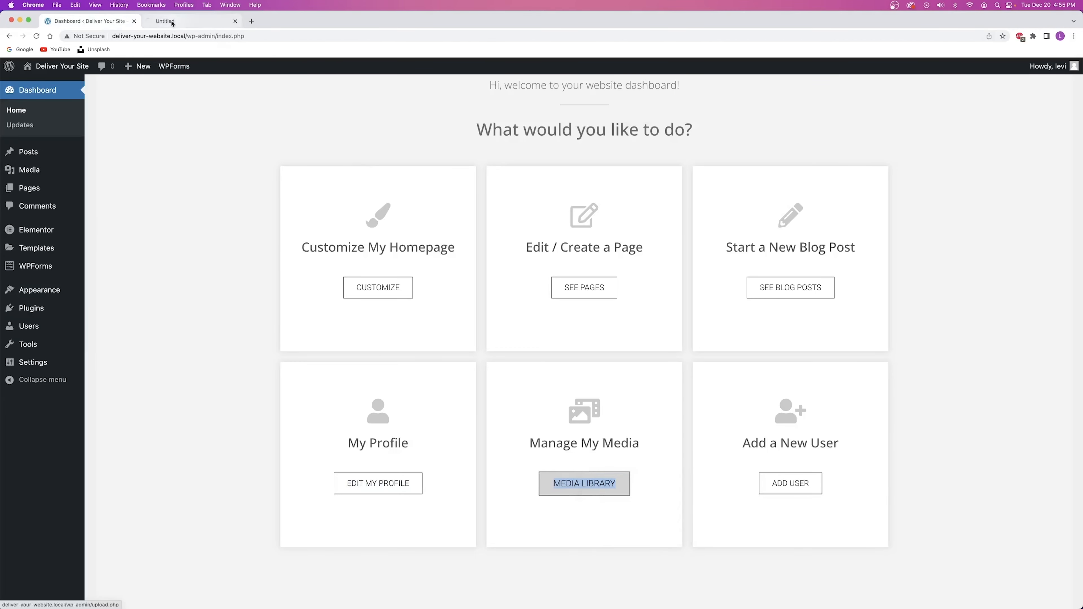
left_click(172, 21)
key("super+w")
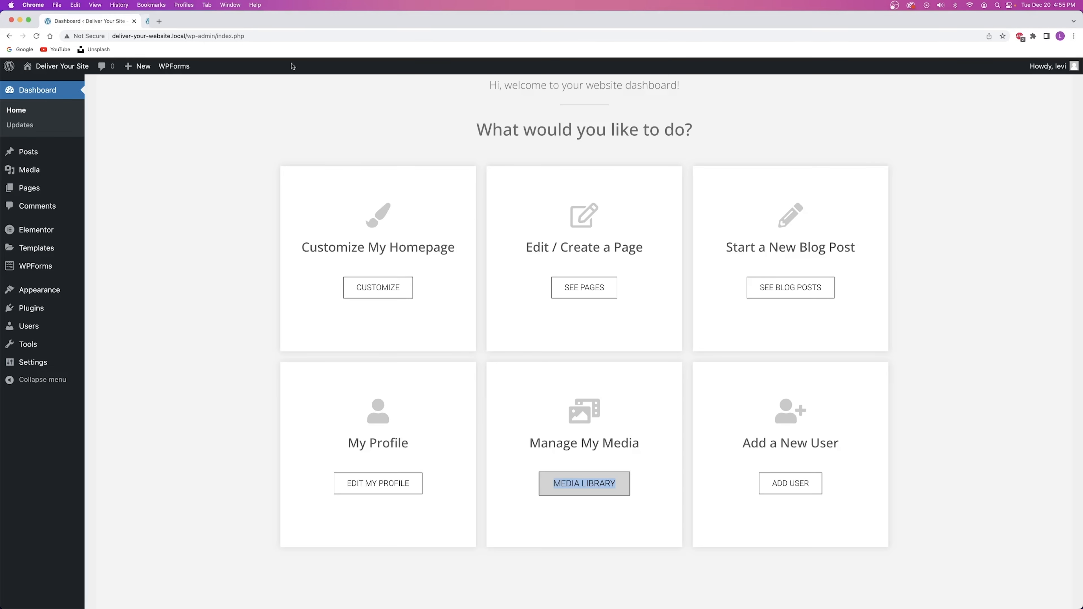
right_click(779, 484)
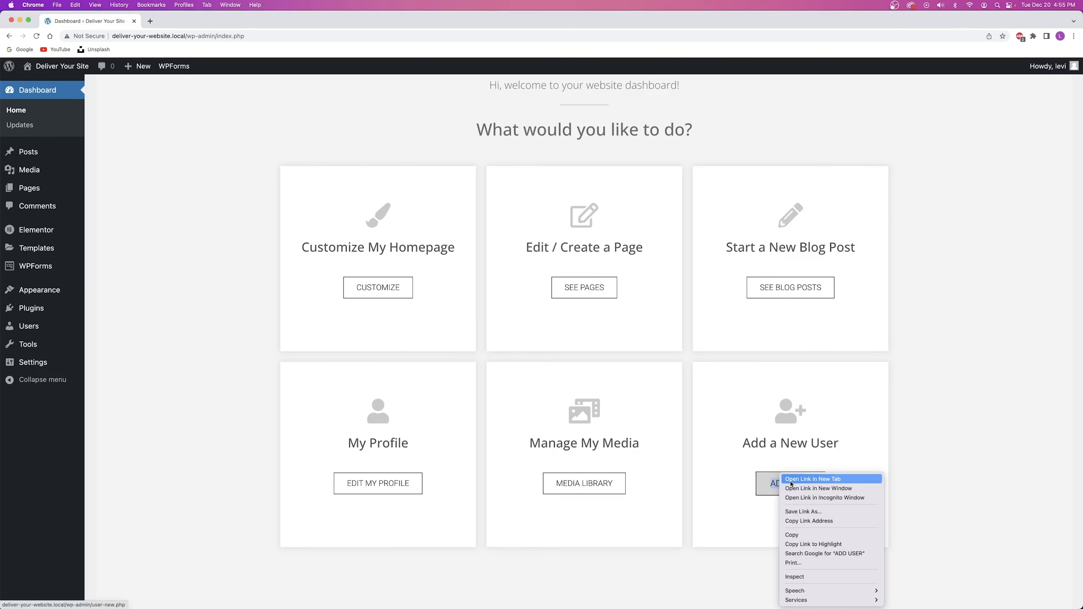
left_click(789, 480)
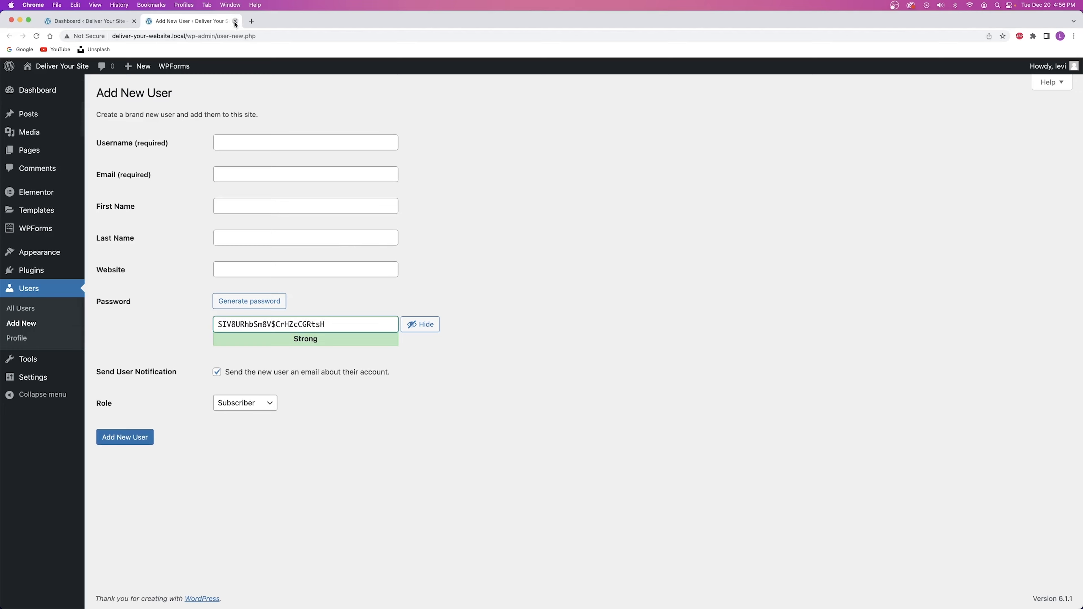
left_click(235, 20)
Open the Home page in the Elementor editor via the CUSTOMIZE shortcut.
scroll(438, 283, "down", 6)
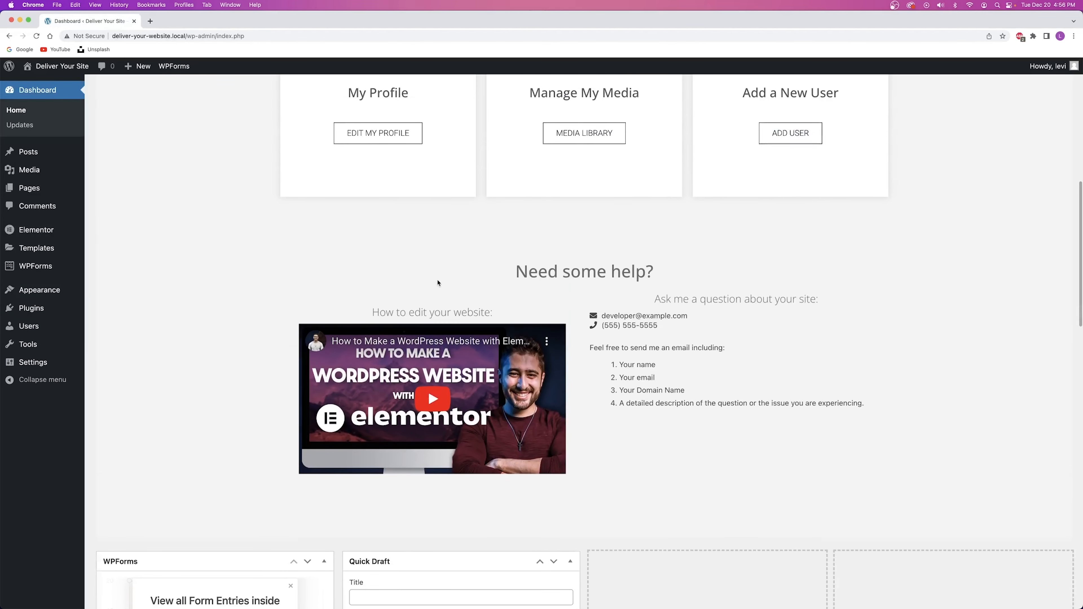
scroll(444, 285, "up", 10)
scroll(443, 285, "down", 1)
left_click(383, 333)
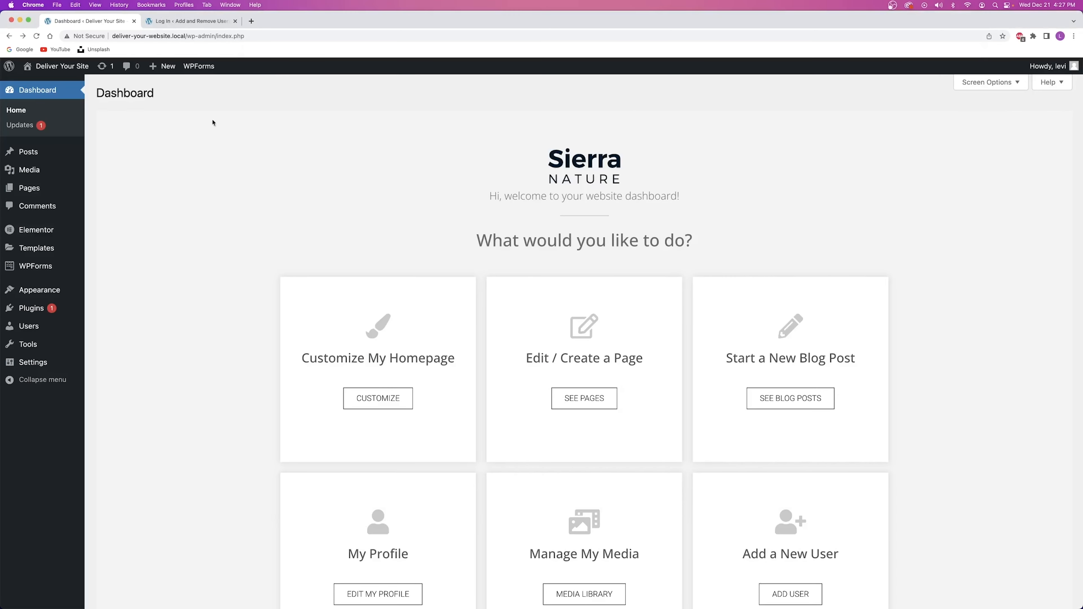
Review the sample custom login page, then close its tab.
left_click(190, 21)
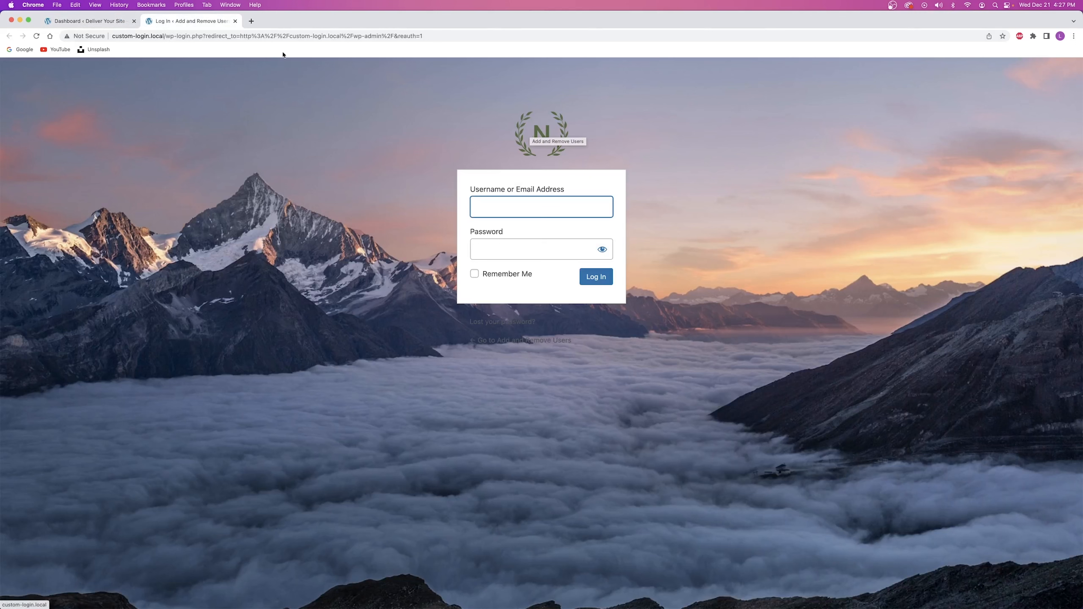
left_click(235, 21)
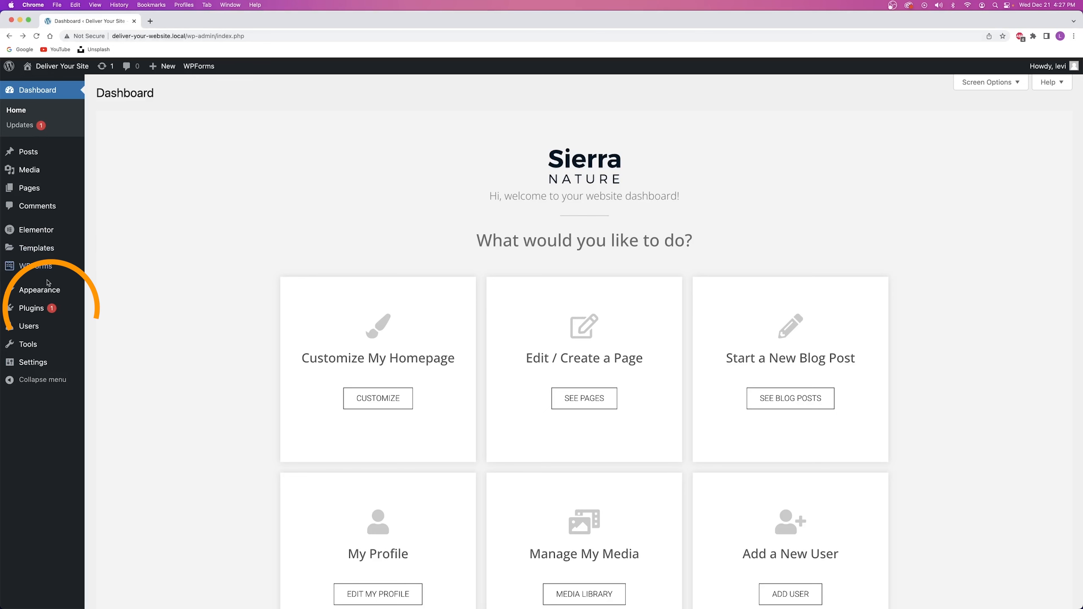
mouse_move(68, 308)
right_click(112, 329)
Search plugins for 'white label', then install and activate White Label CMS.
left_click(133, 335)
left_click(192, 20)
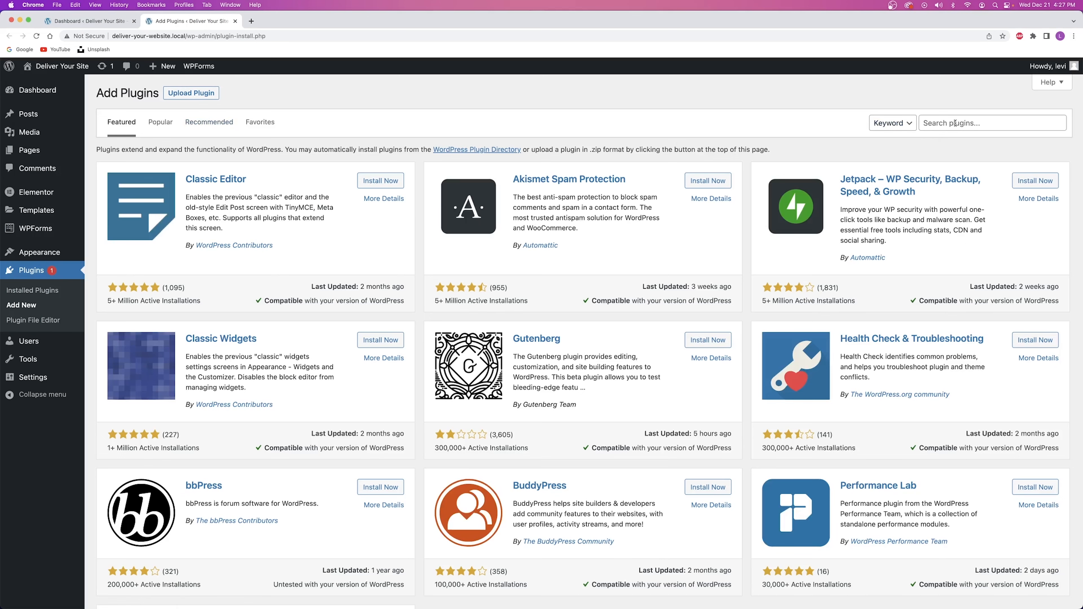
left_click(962, 122)
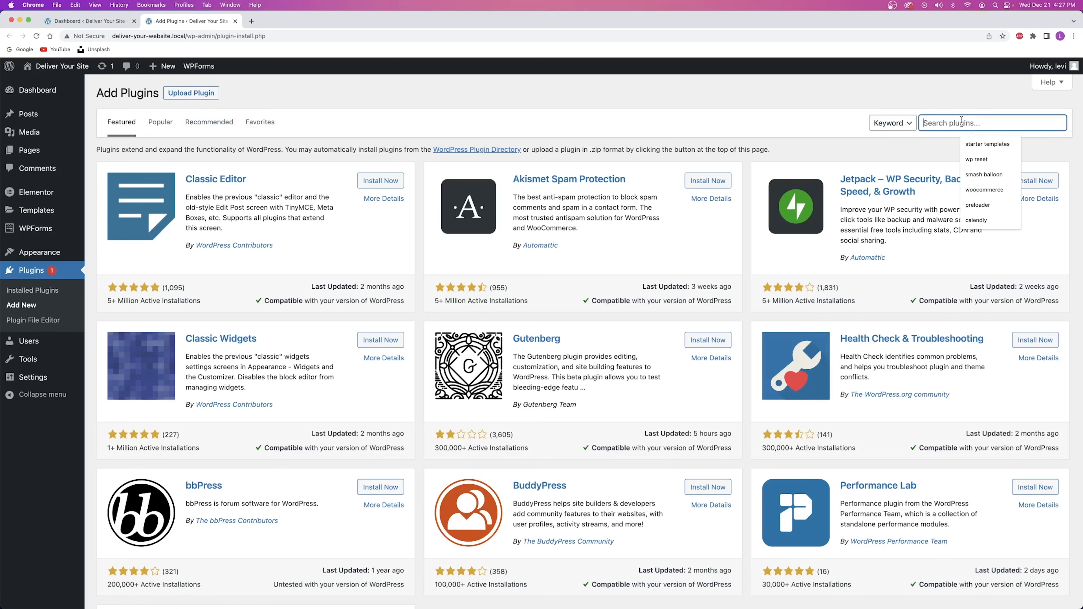
type("white label")
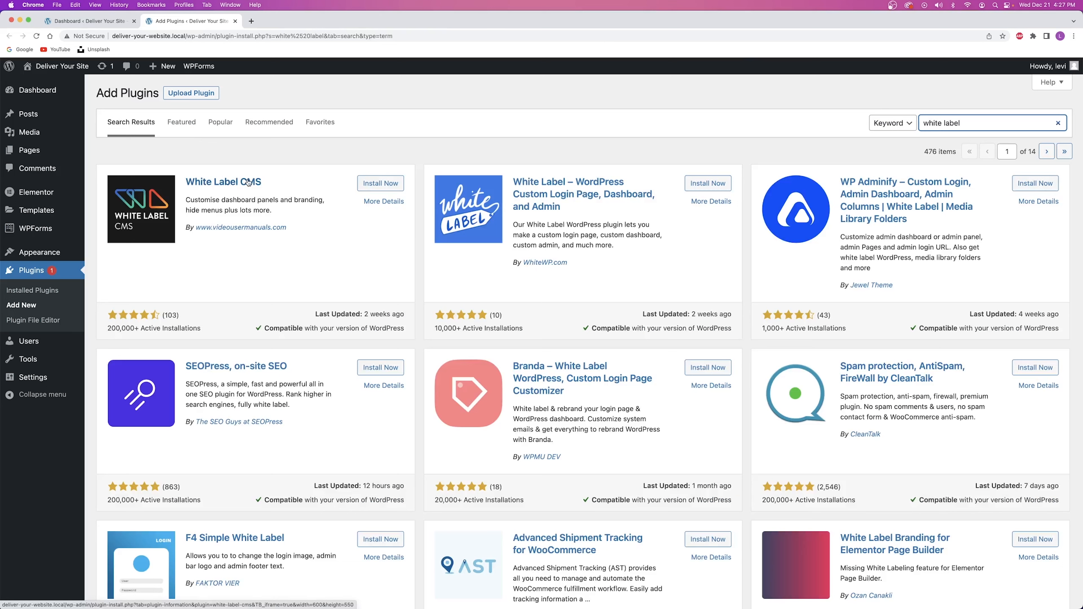
left_click(379, 187)
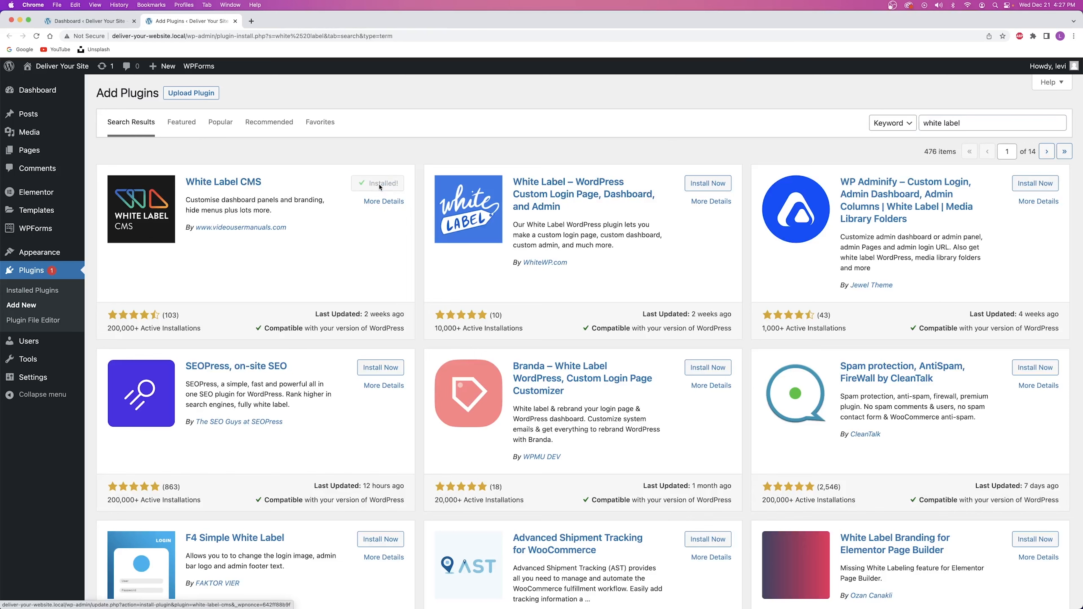
left_click(379, 184)
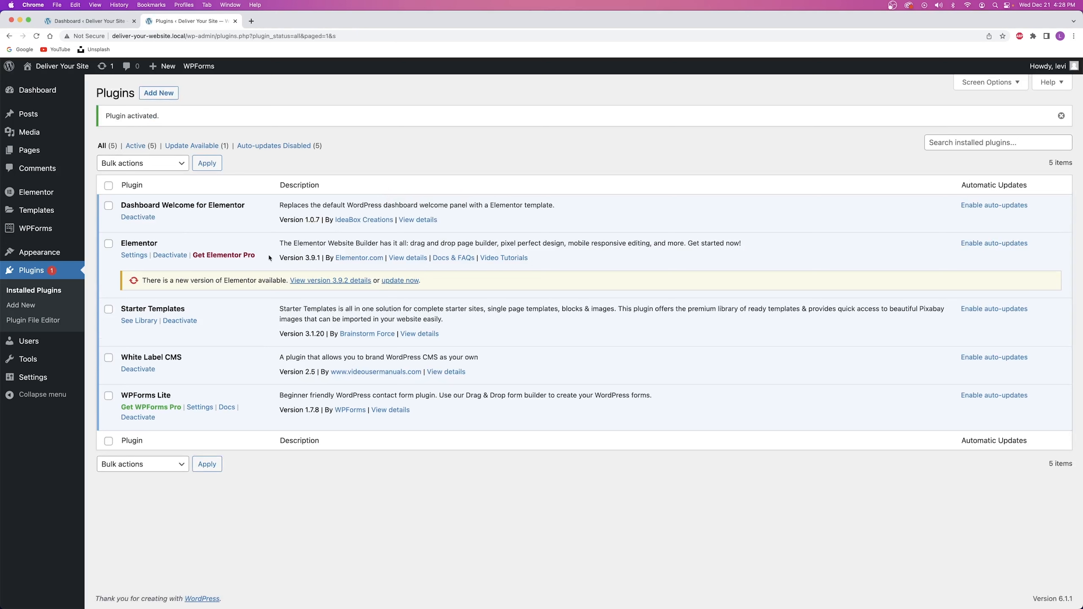
mouse_move(37, 381)
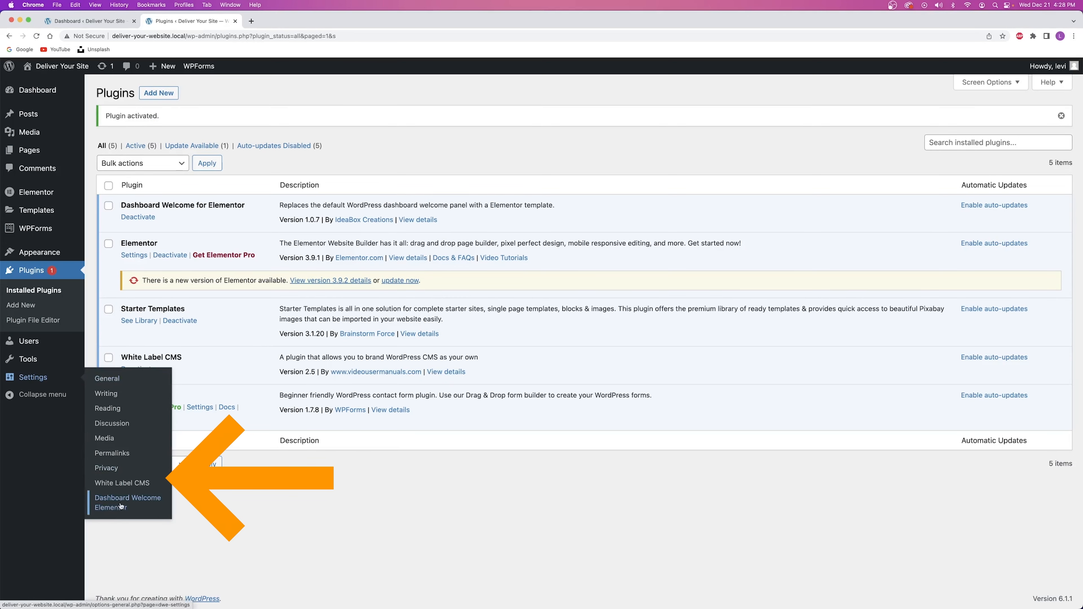
Set the Sierra Nature logo image as the Login Logo in White Label CMS login settings.
left_click(132, 487)
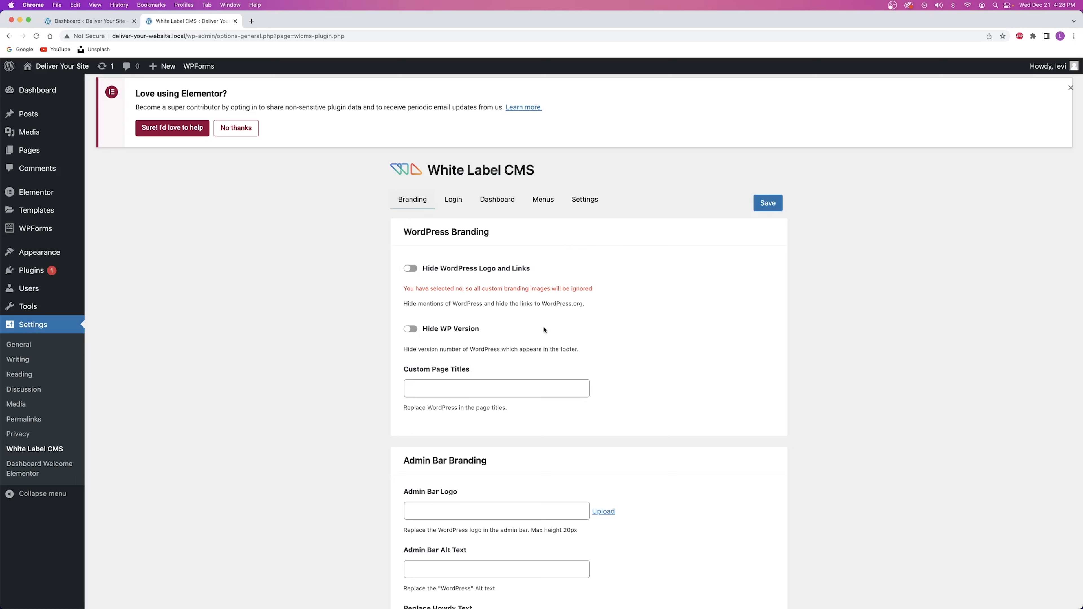
left_click(453, 200)
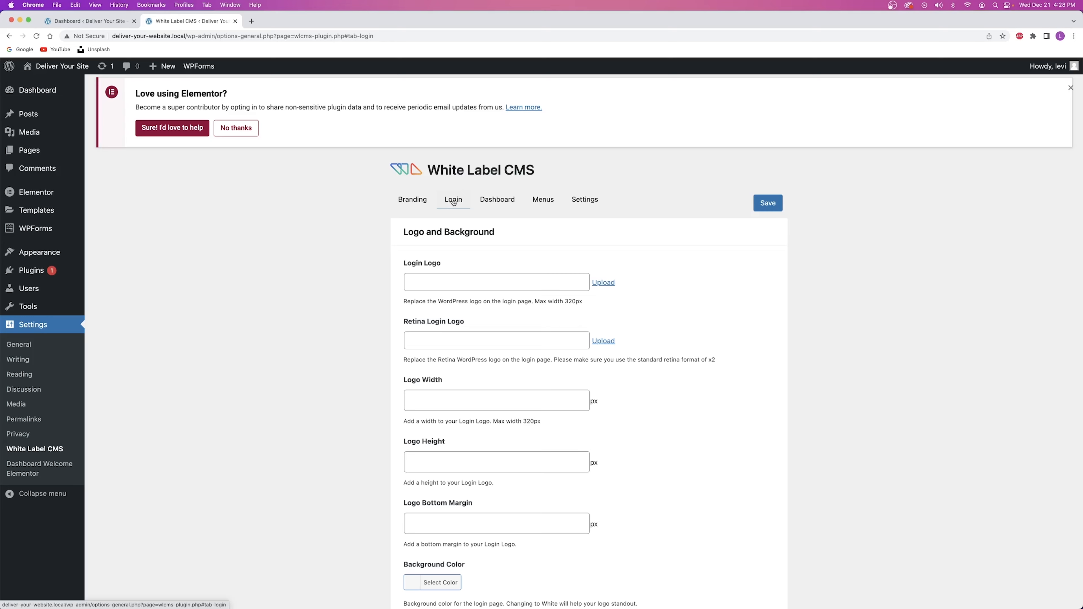
scroll(424, 258, "down", 3)
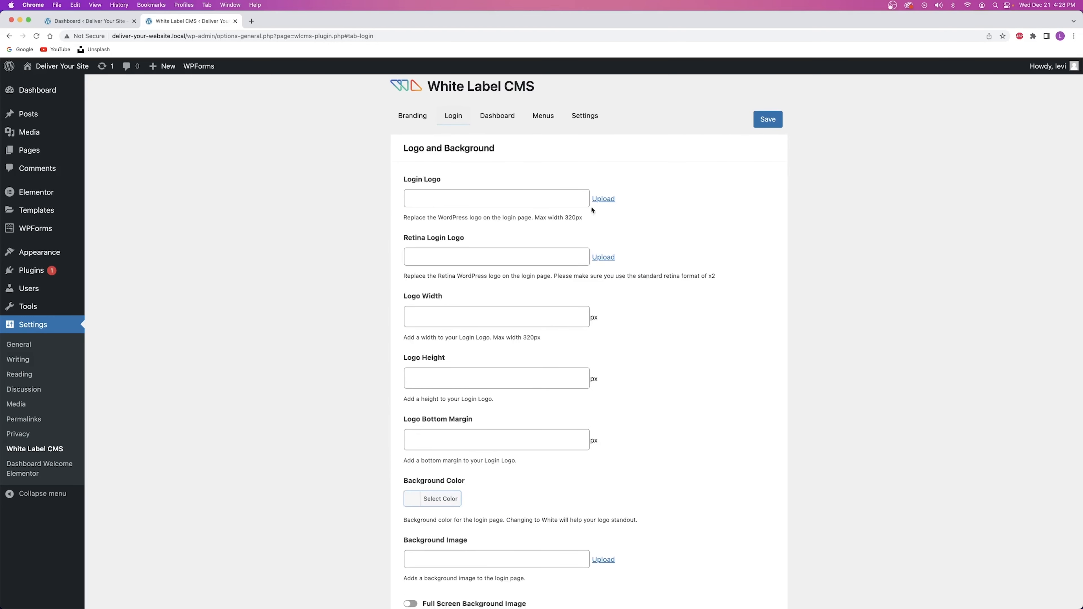
left_click(603, 199)
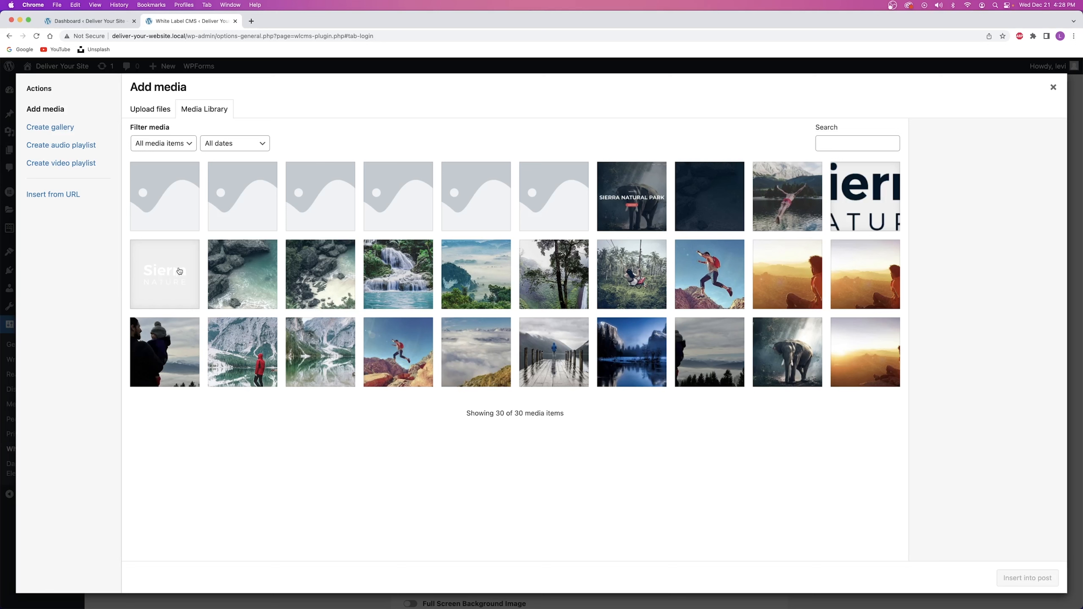
left_click(174, 277)
left_click(1027, 580)
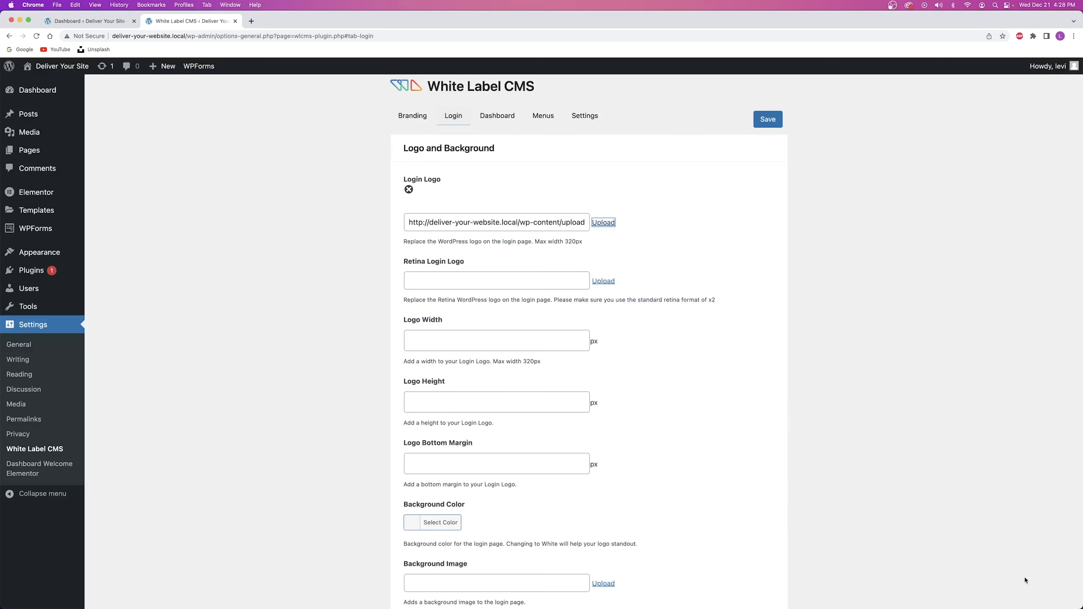
scroll(439, 280, "down", 6)
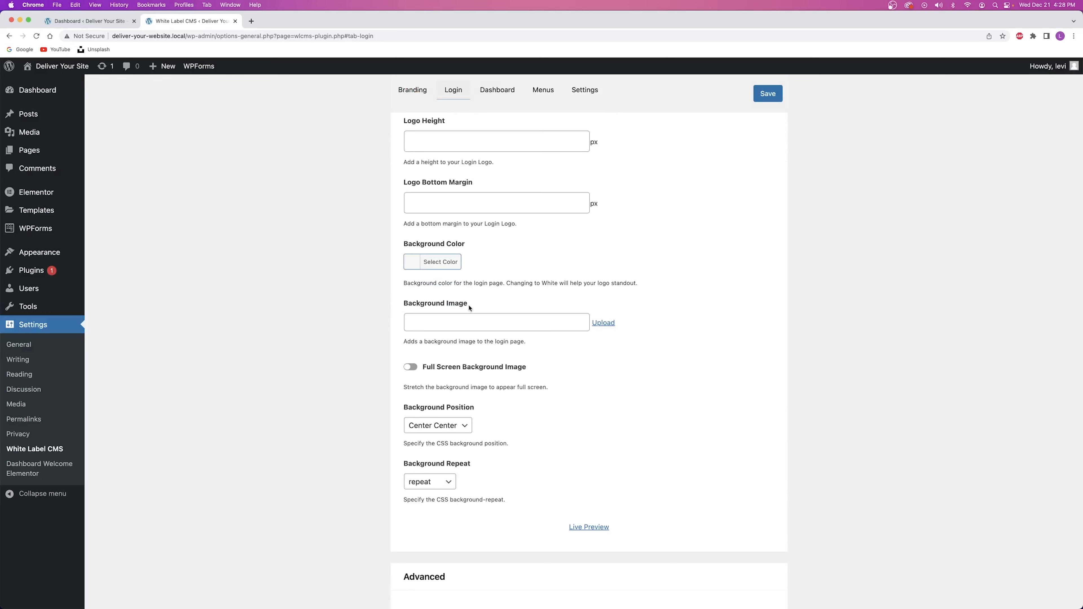
Set the dark bg-10-free-image photo as a full-screen login background image.
left_click(606, 322)
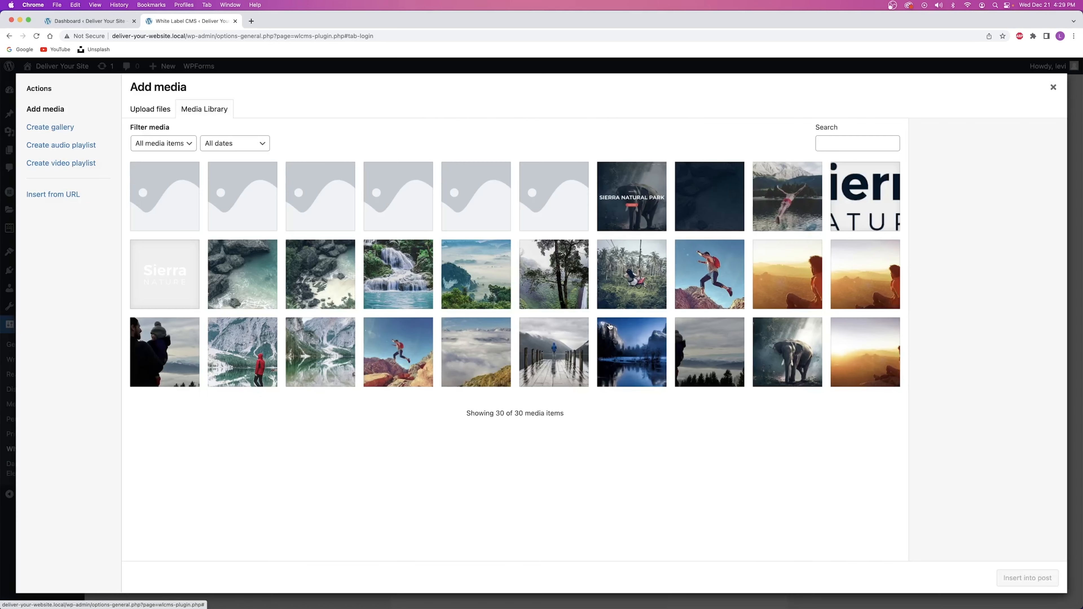
left_click(713, 208)
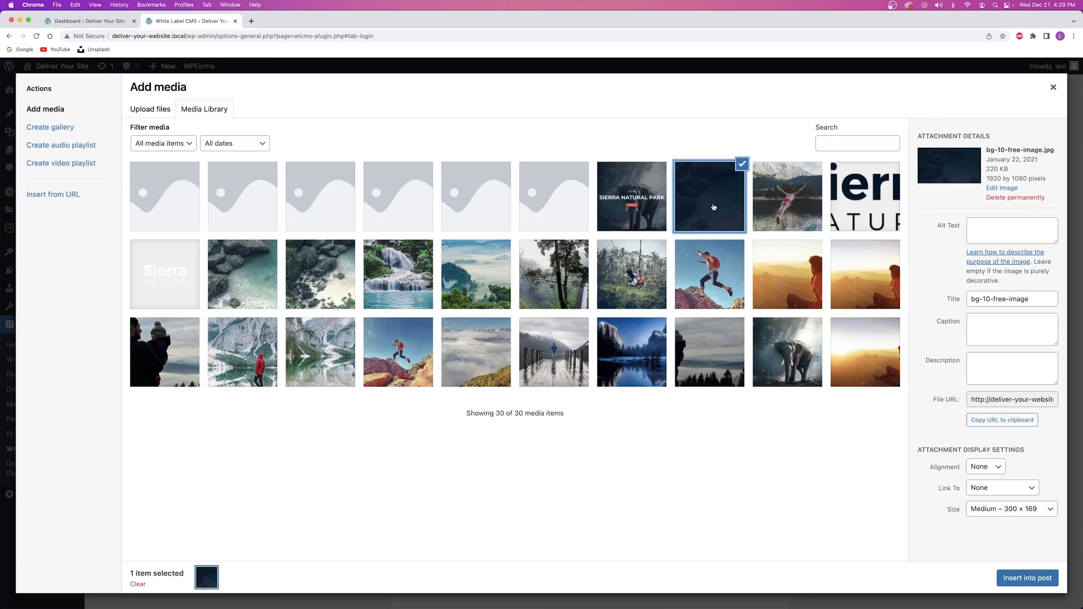
left_click(1023, 577)
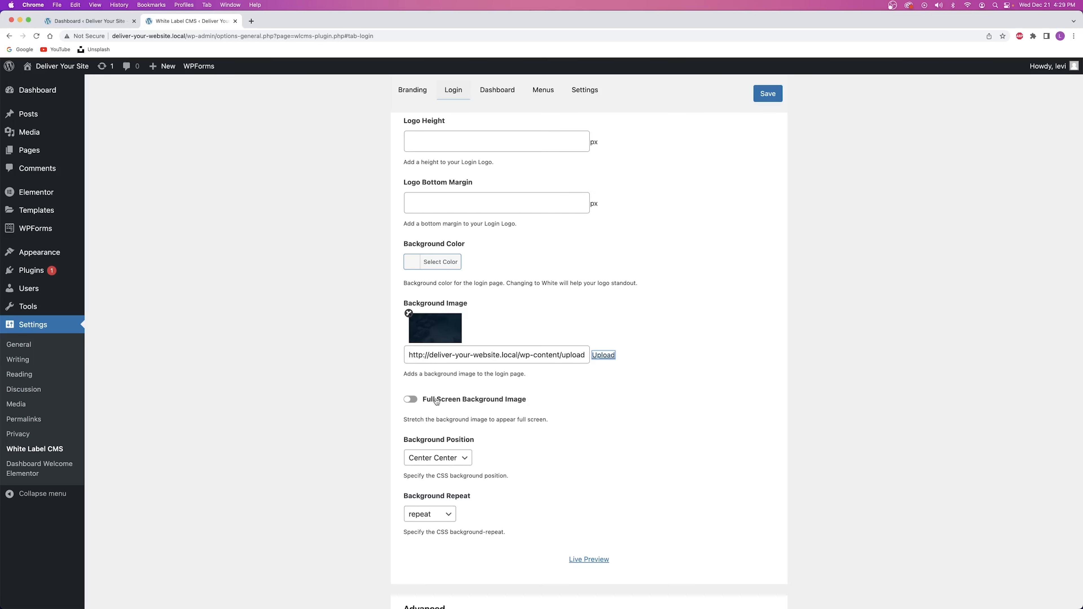
left_click(409, 401)
Save the White Label CMS login settings and check the confirmation.
scroll(439, 318, "up", 6)
scroll(441, 315, "up", 2)
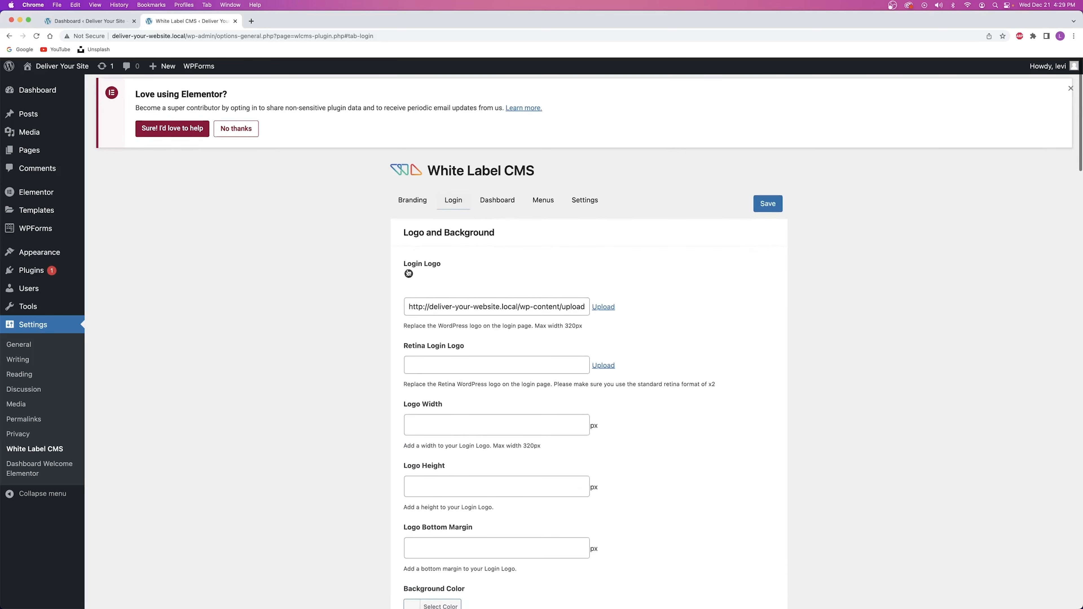
left_click(765, 206)
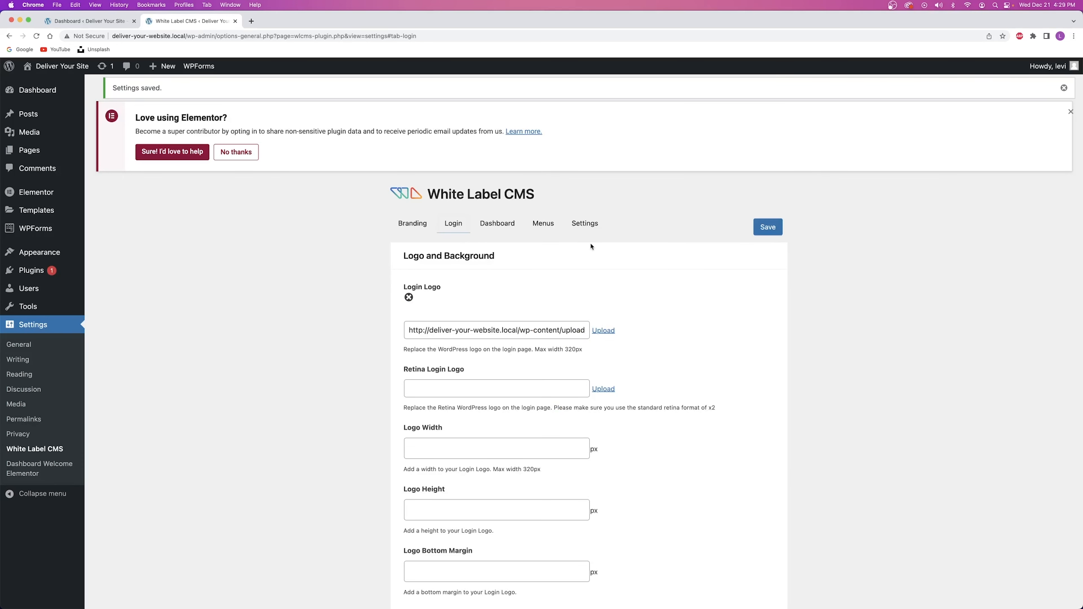
scroll(591, 246, "down", 10)
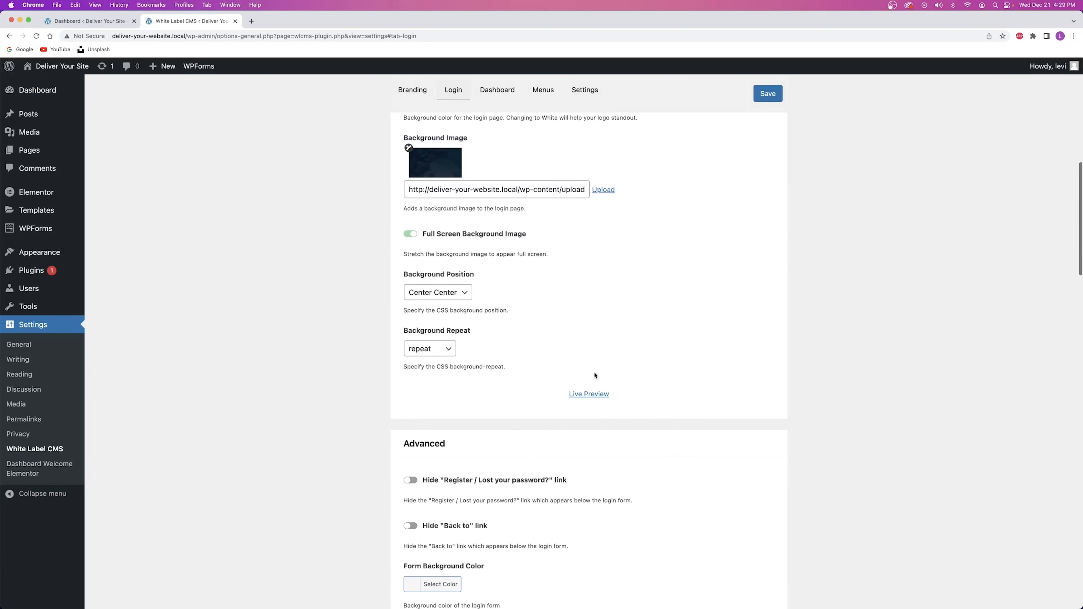
scroll(614, 359, "up", 7)
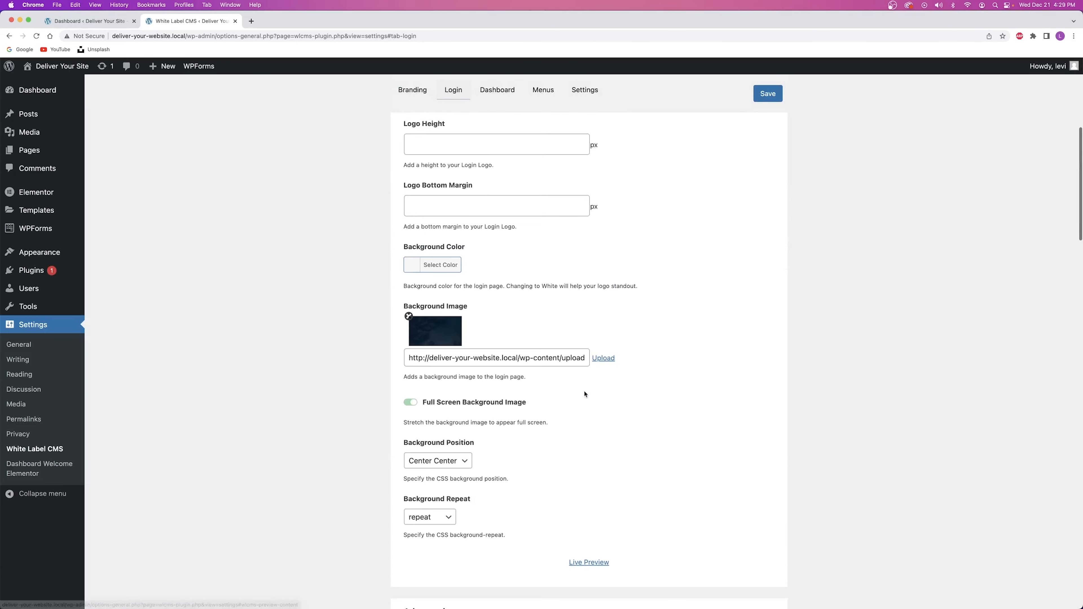
scroll(555, 333, "up", 6)
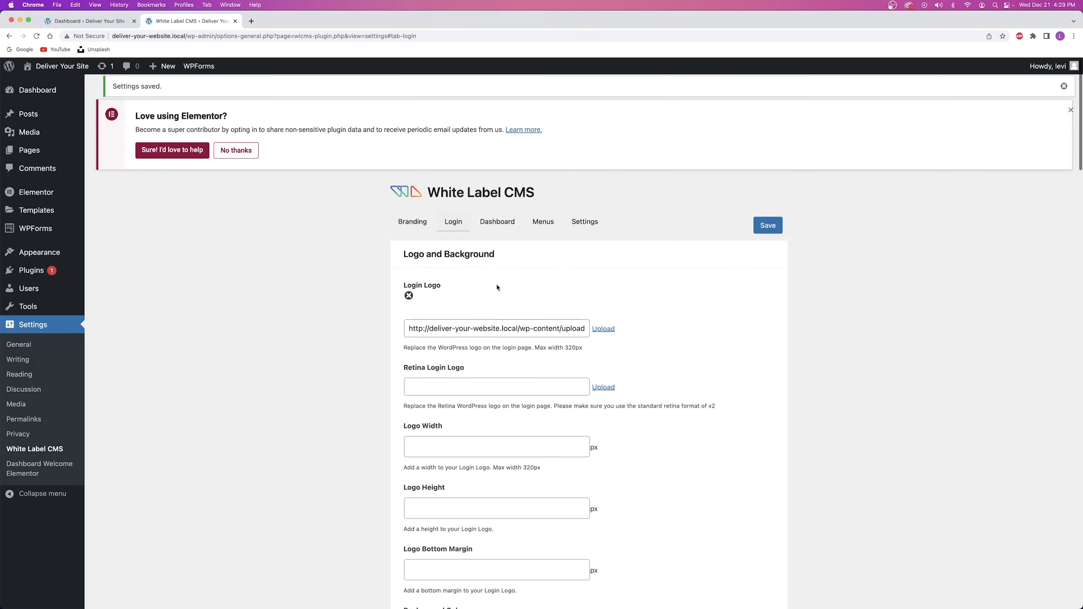
scroll(459, 335, "down", 10)
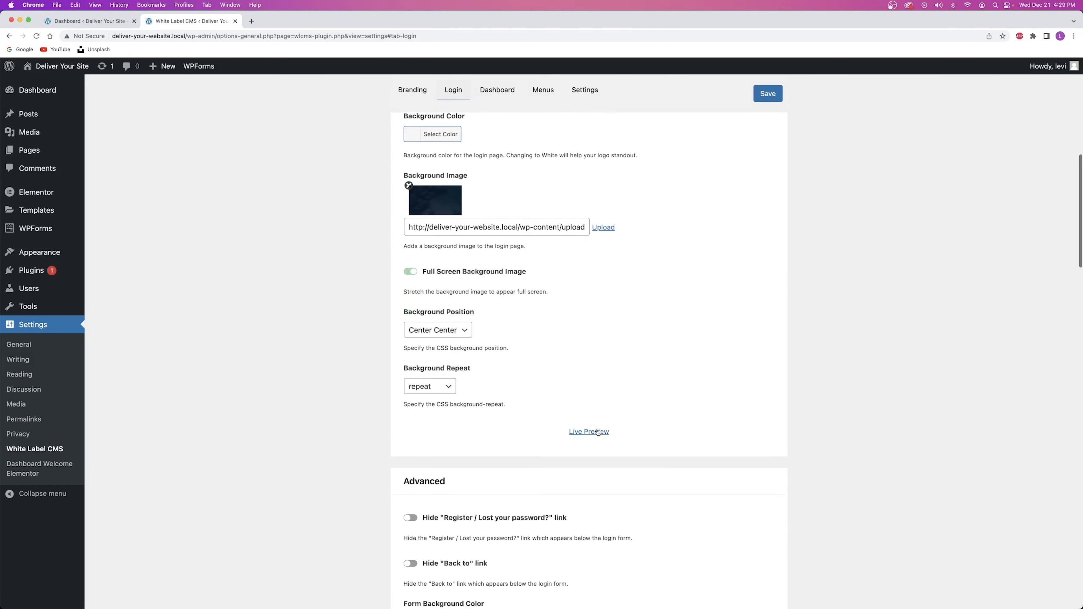
Live-preview the login page showing the Sierra logo on the dark background, then close the preview.
left_click(589, 432)
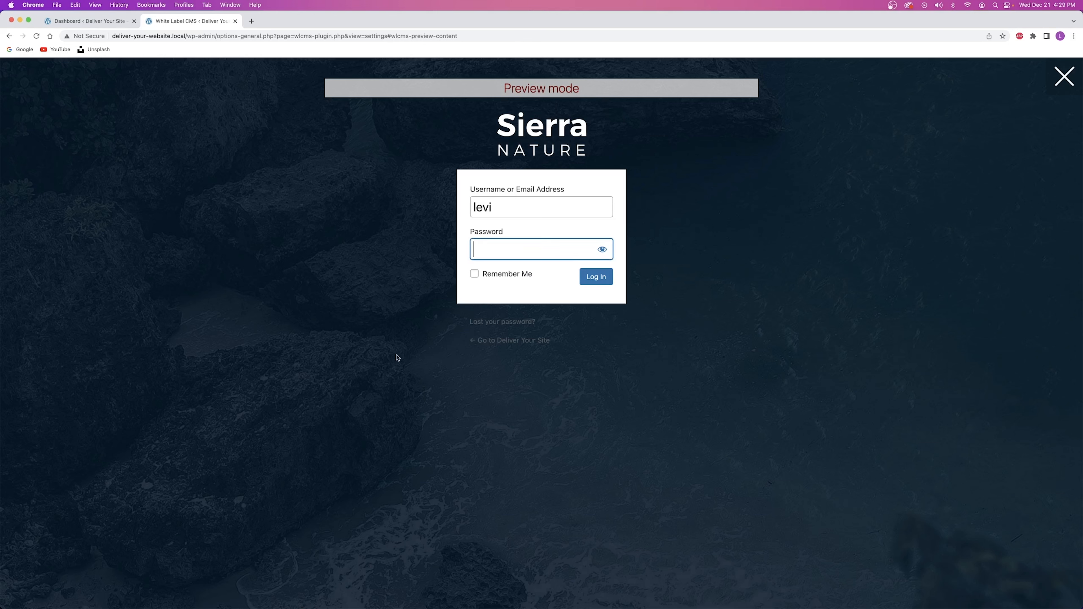
left_click(1066, 78)
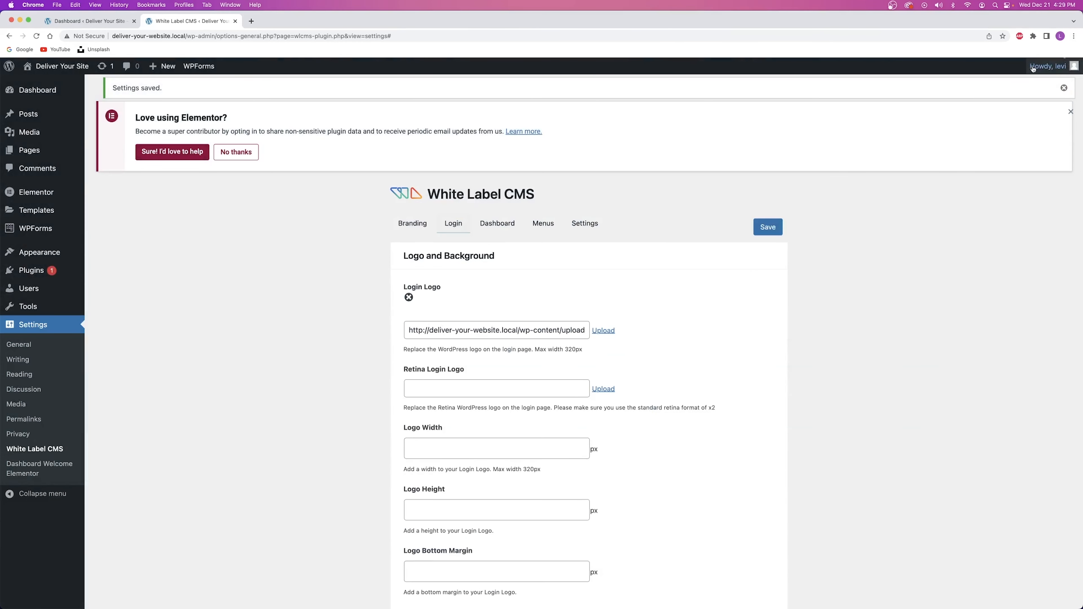
mouse_move(1054, 71)
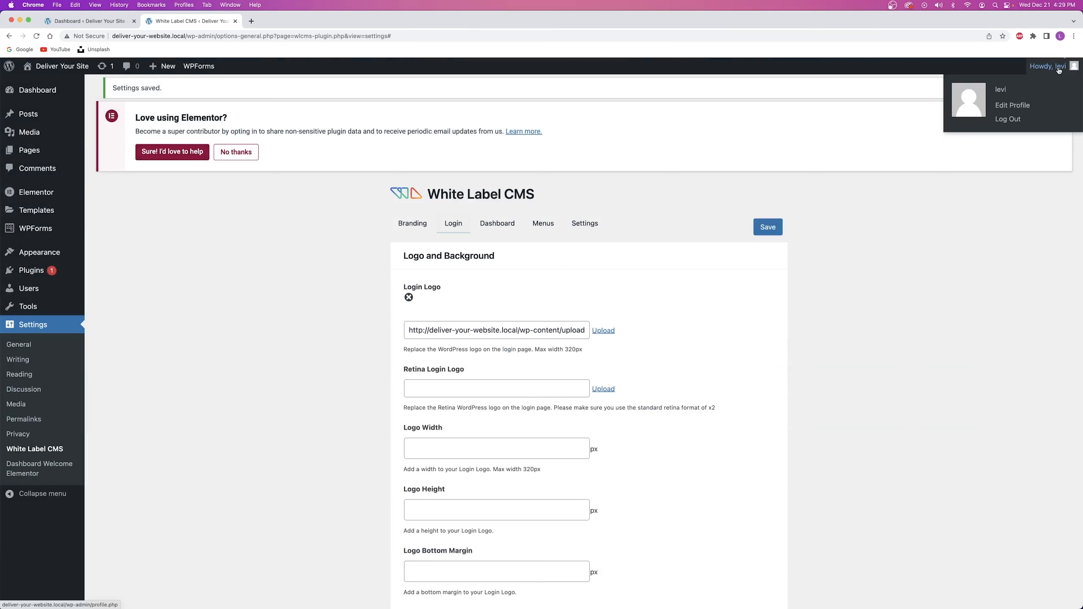
Log out and log back in on the branded login page using the saved credentials.
left_click(1001, 122)
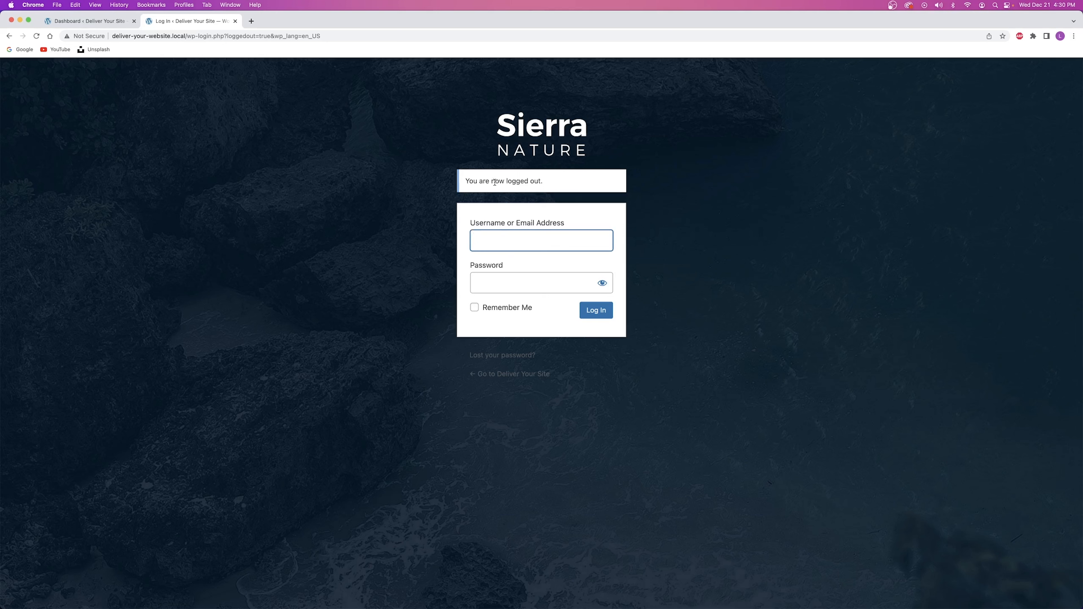
left_click(505, 242)
left_click(524, 263)
left_click(504, 288)
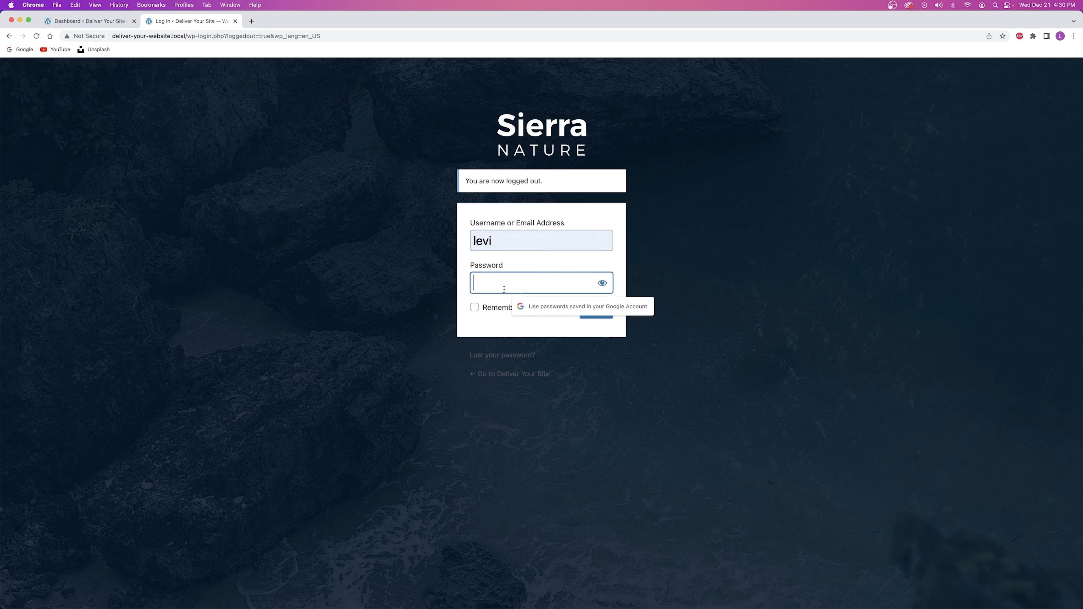
key("Return")
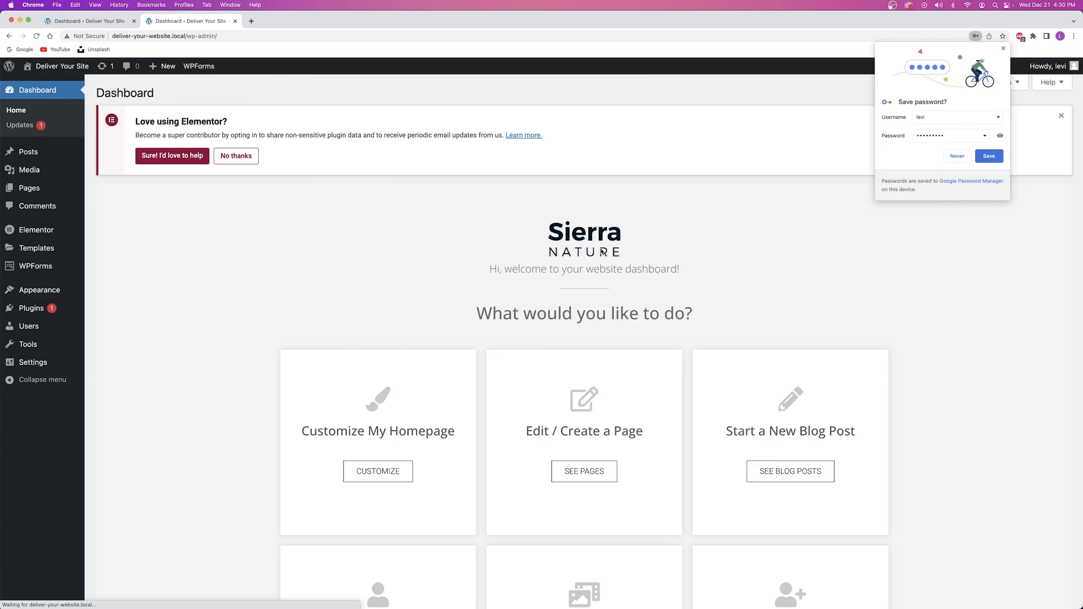
Dismiss the save-password bubble and Elementor notice, then open Settings > White Label CMS.
left_click(1004, 48)
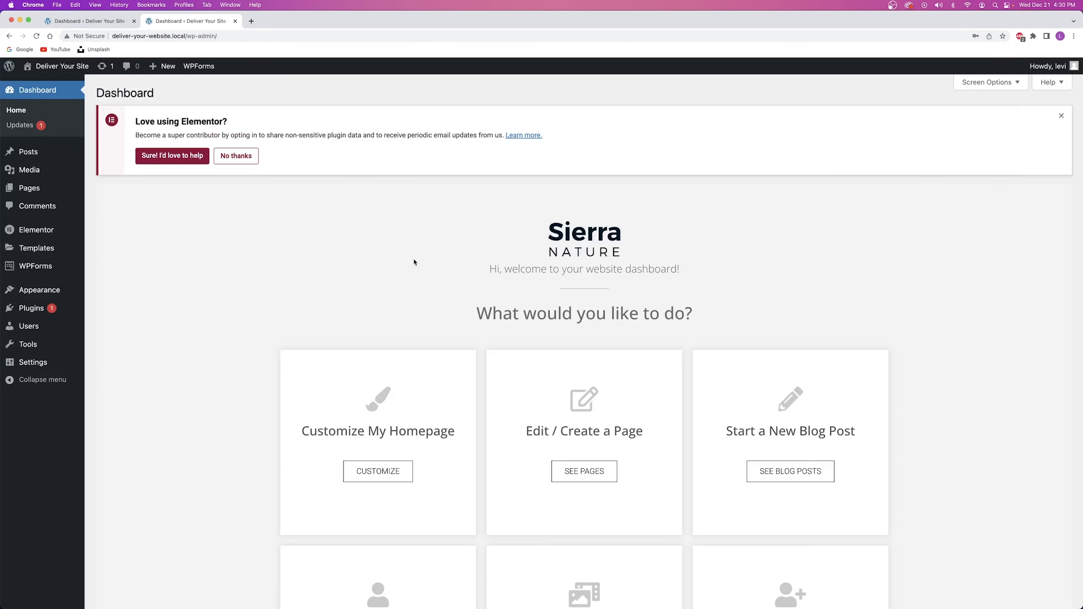
left_click(1061, 115)
scroll(233, 164, "down", 10)
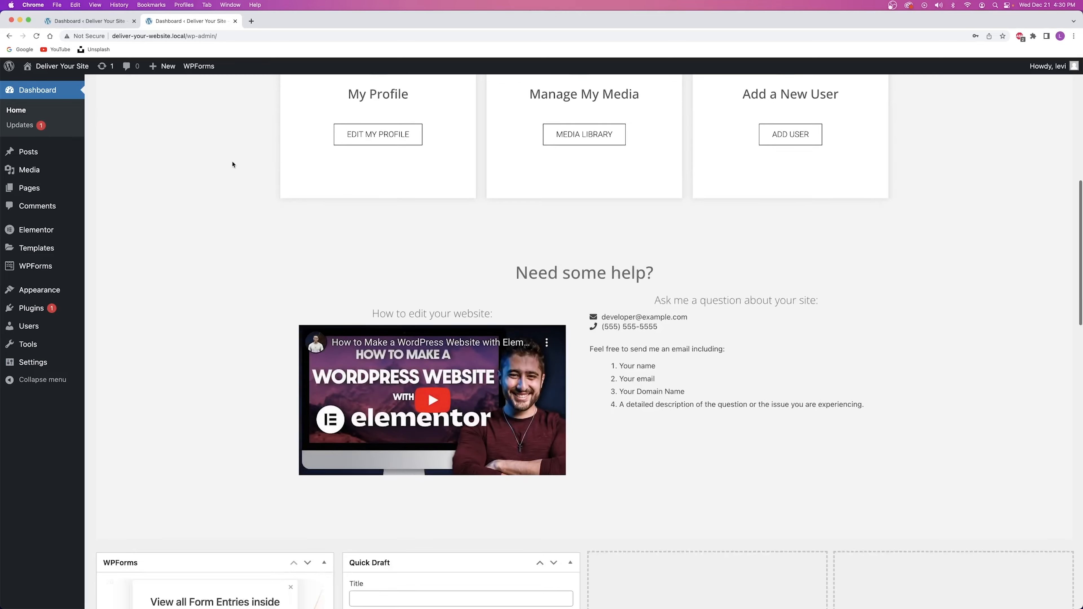
scroll(233, 164, "up", 10)
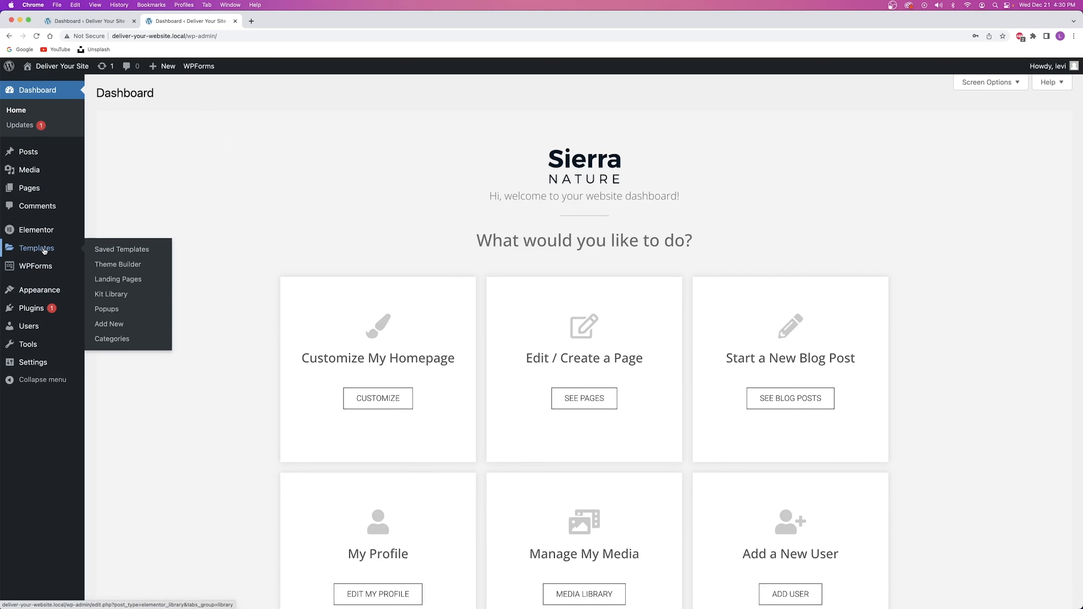
mouse_move(32, 367)
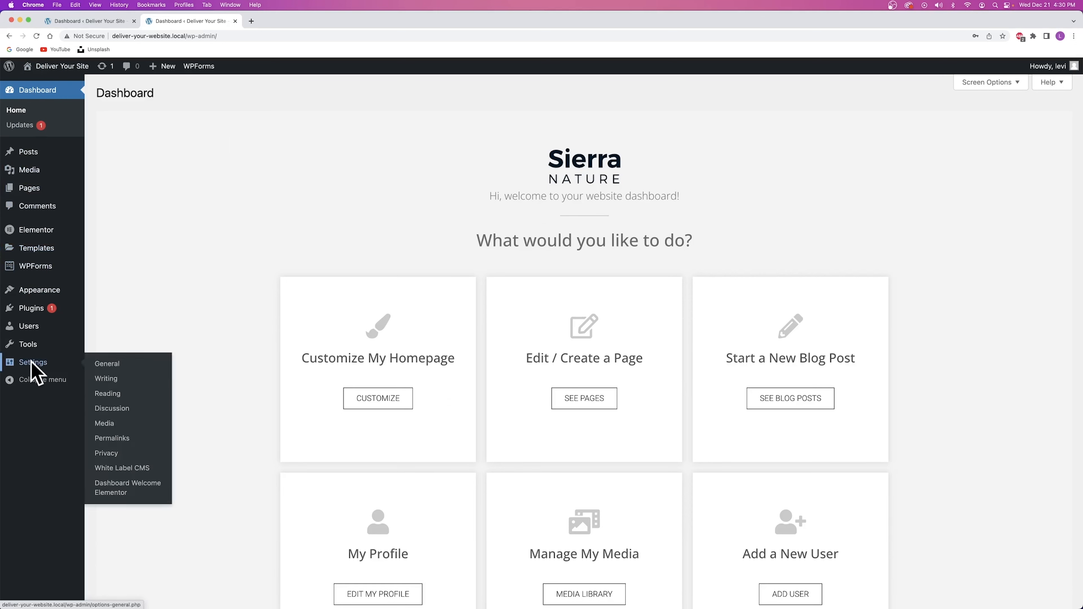
left_click(127, 469)
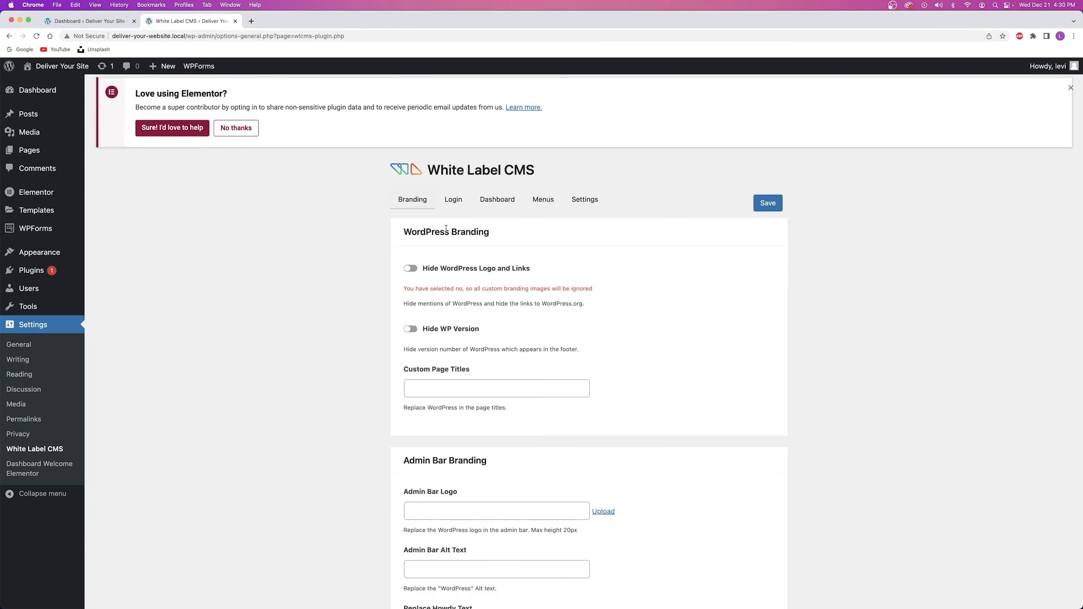
Set sierra_nature_logo as the Side Menu Image on the Branding tab and save.
left_click(454, 201)
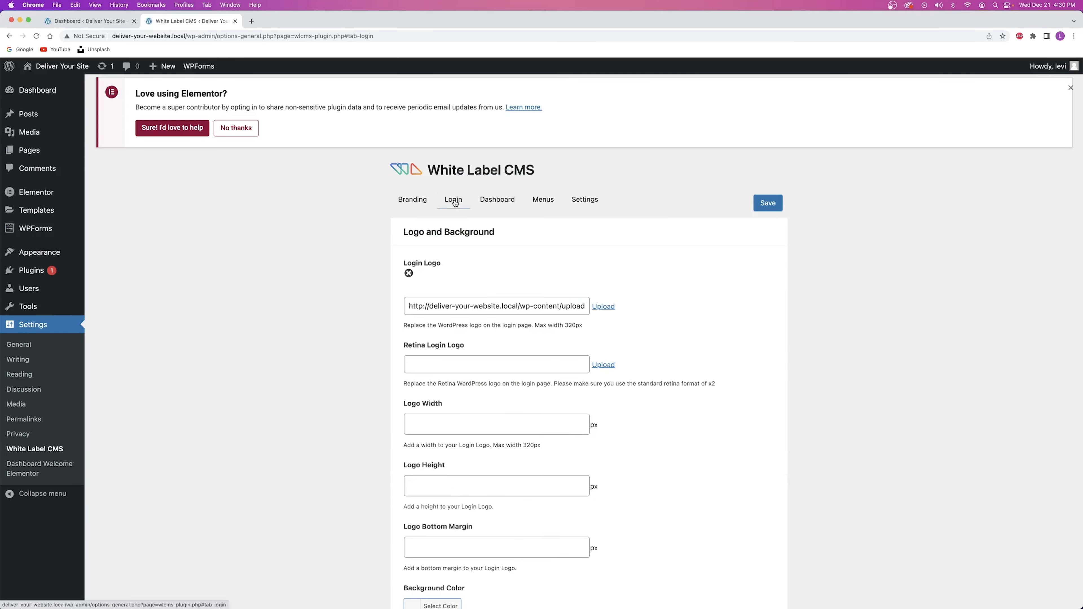
left_click(414, 201)
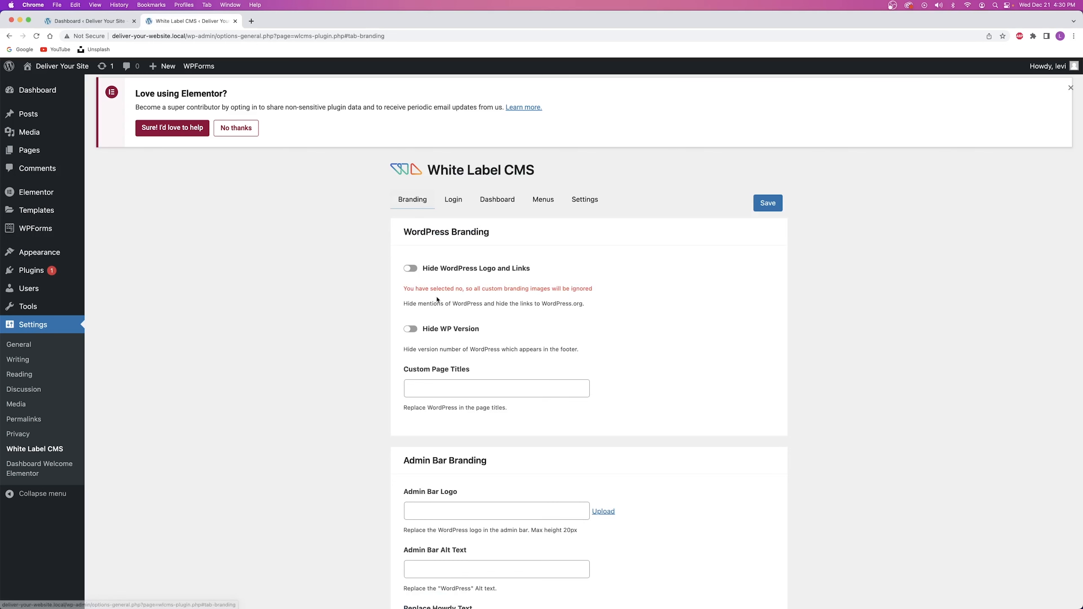
scroll(427, 135, "down", 10)
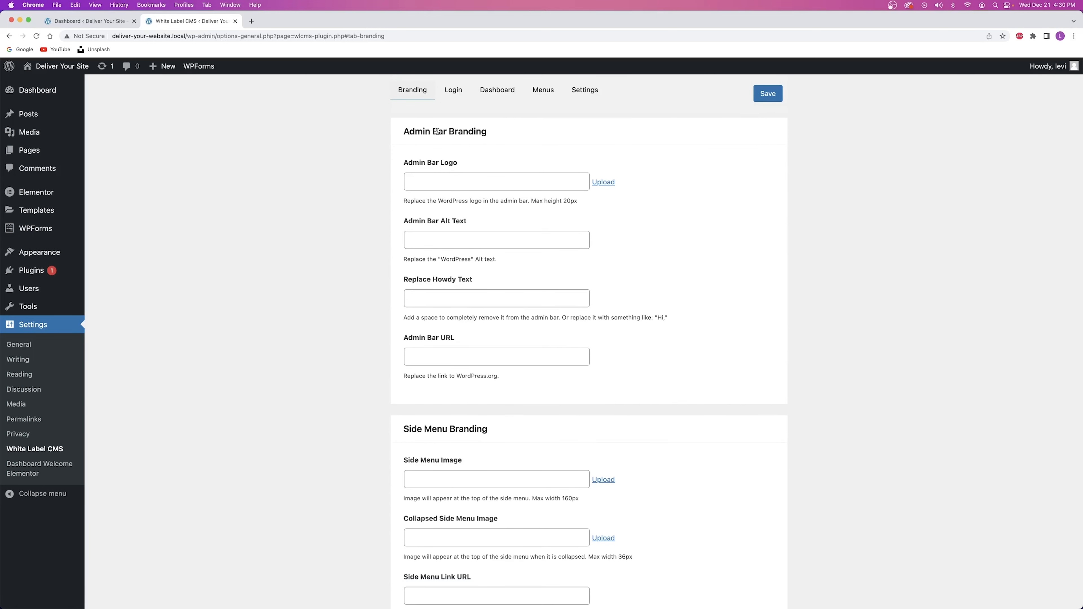
scroll(436, 132, "down", 5)
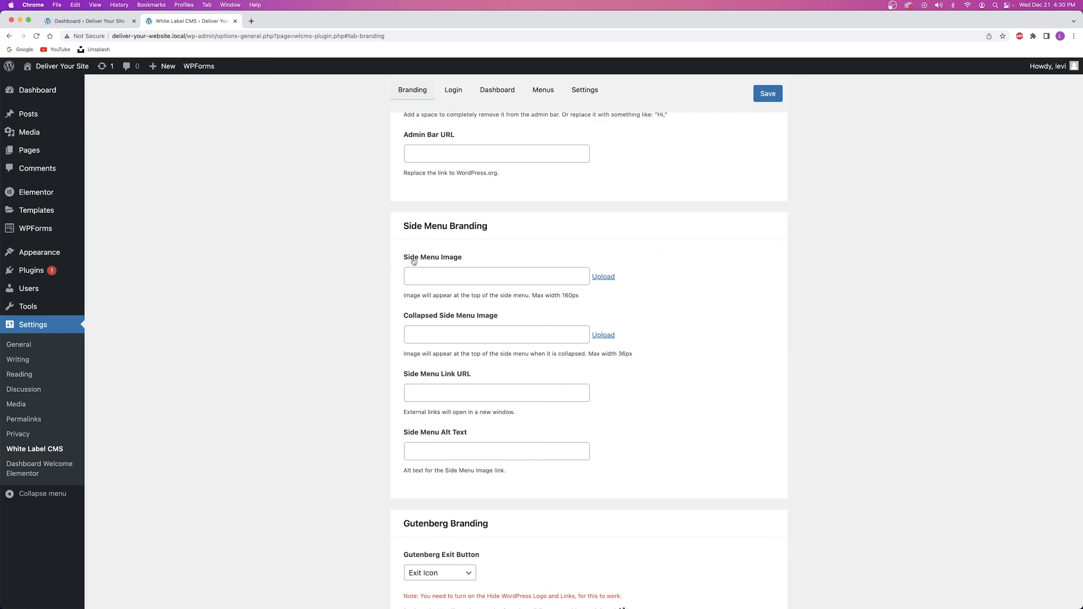
left_click(606, 278)
left_click(161, 278)
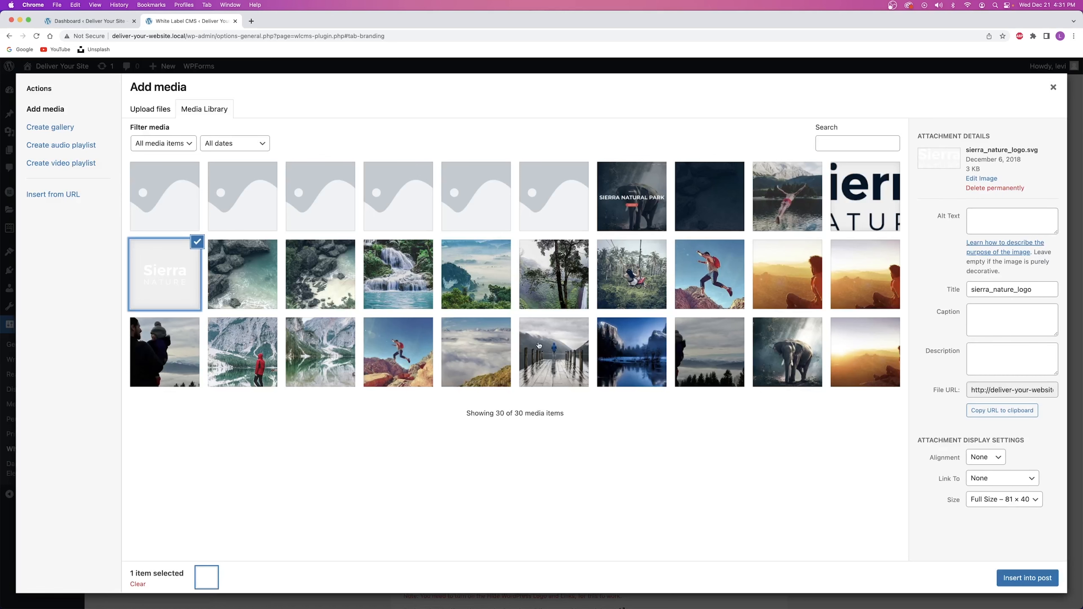
left_click(1025, 579)
left_click(767, 93)
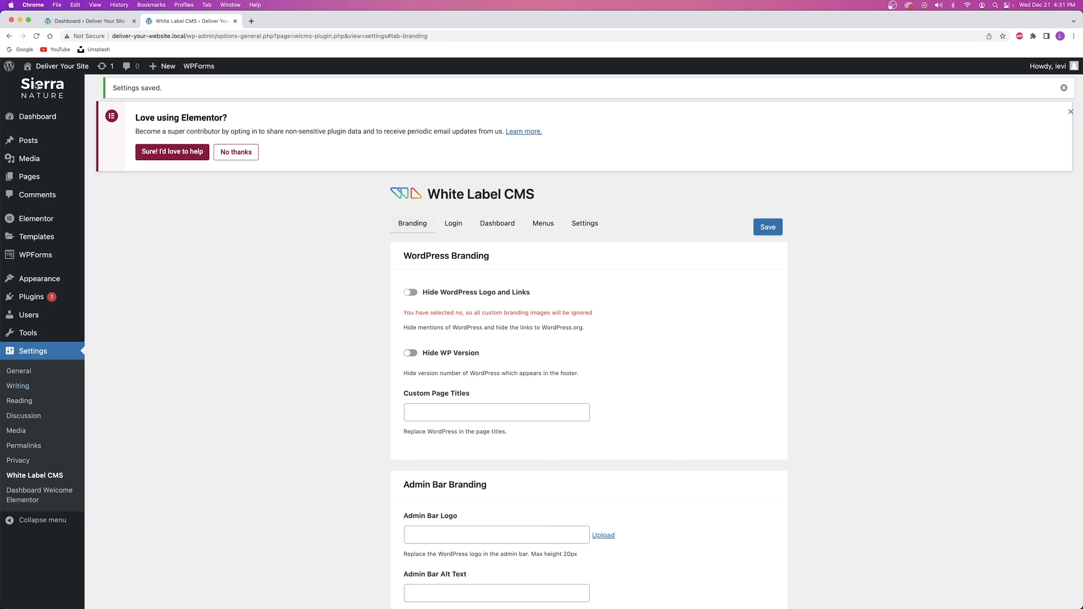
left_click(1064, 87)
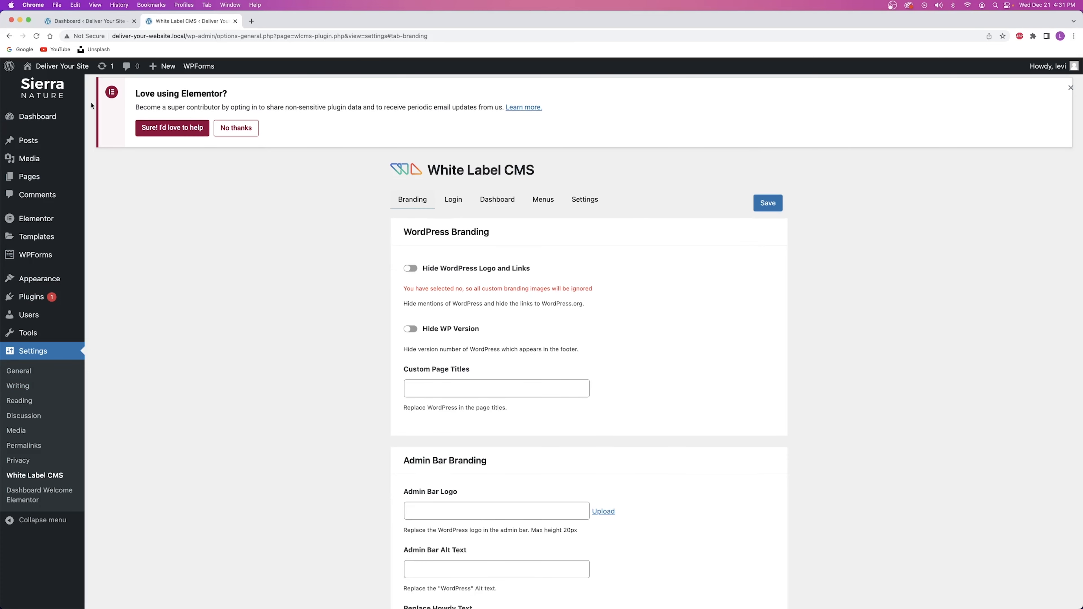
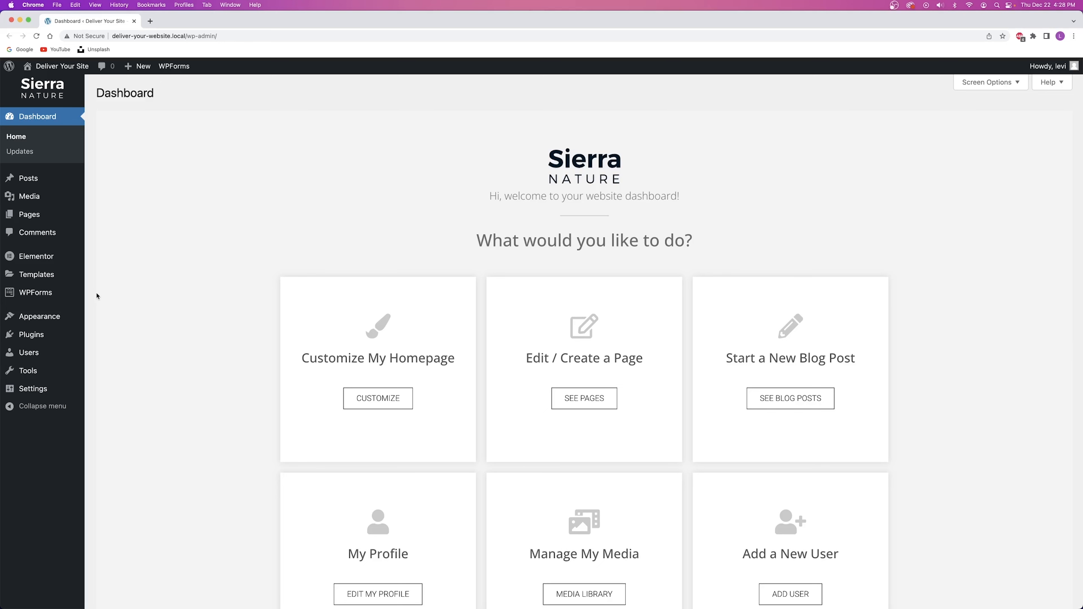
Load Google Analytics in a new Chrome tab by entering 'analytics' in the address bar.
left_click(150, 21)
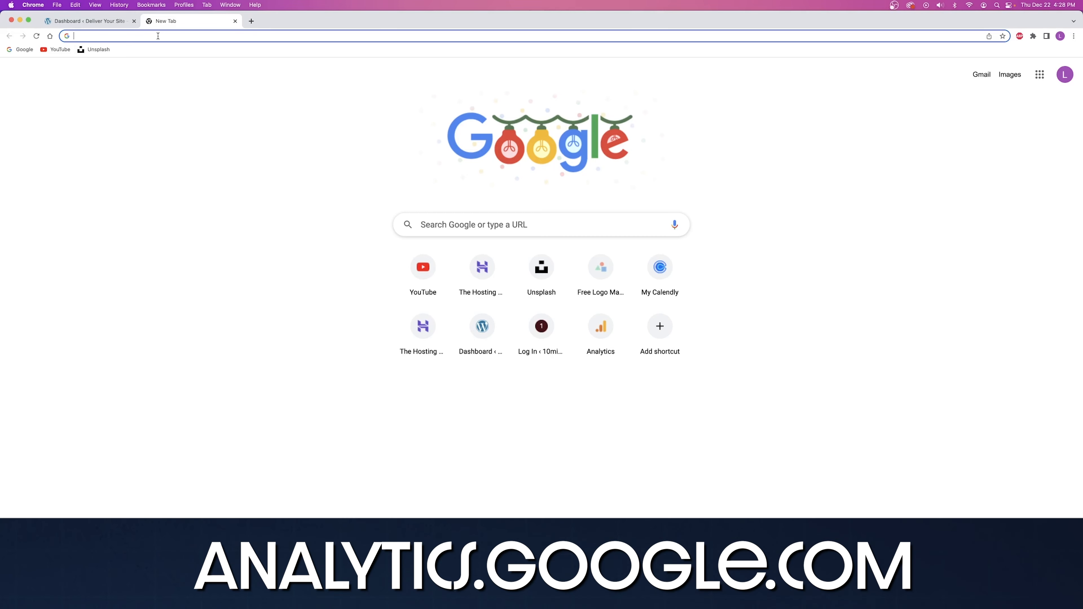
type("analytics.g")
key("Return")
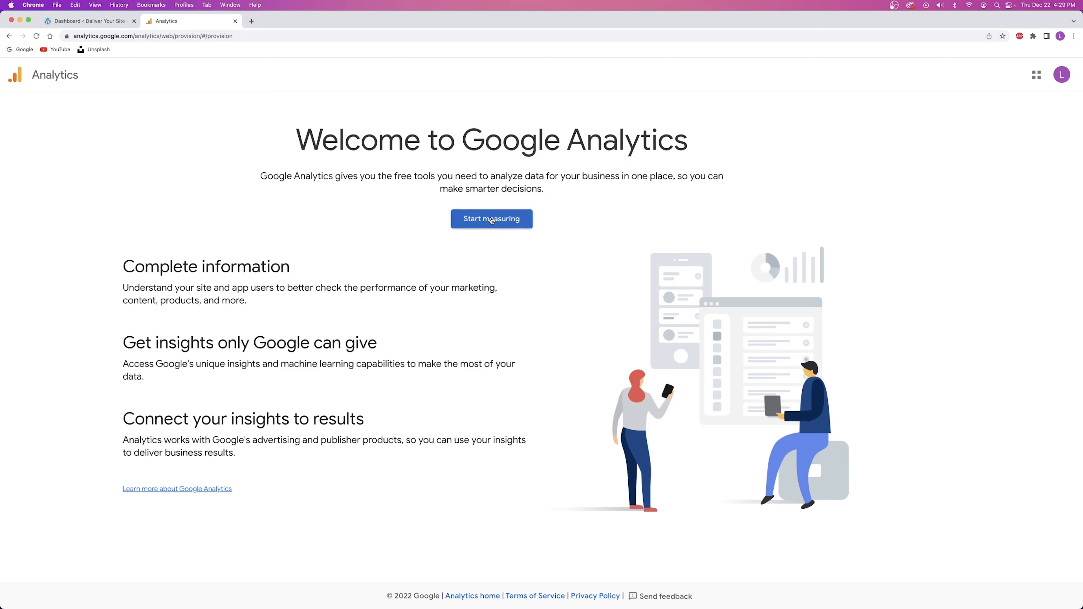
Start measuring, name the account 'Deliver Your Site' and continue to property setup.
left_click(491, 219)
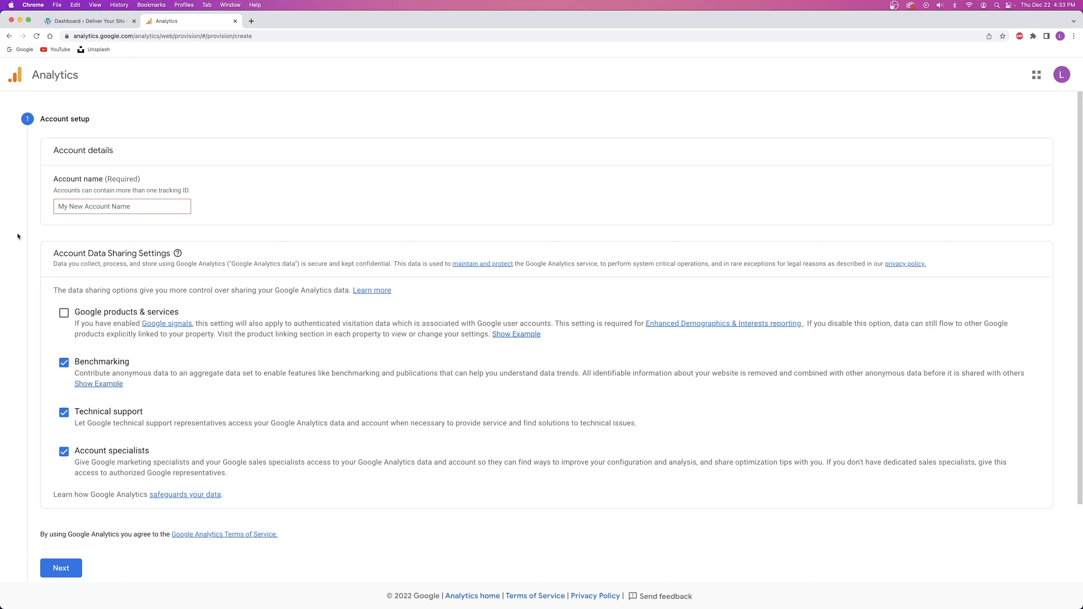
left_click(109, 207)
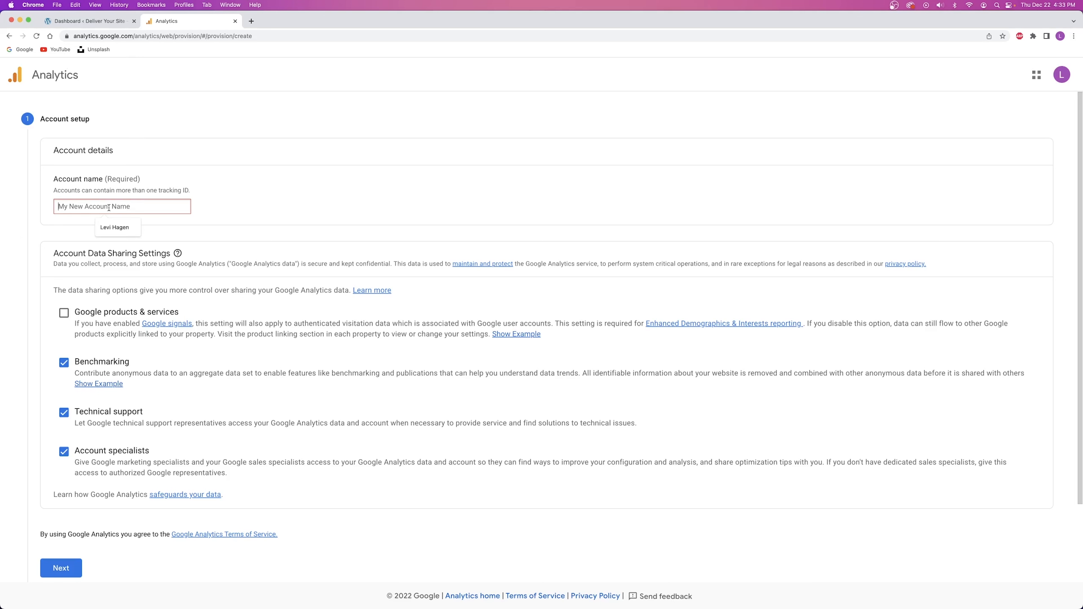
left_click(109, 208)
left_click(97, 208)
type("Deliver Your Site")
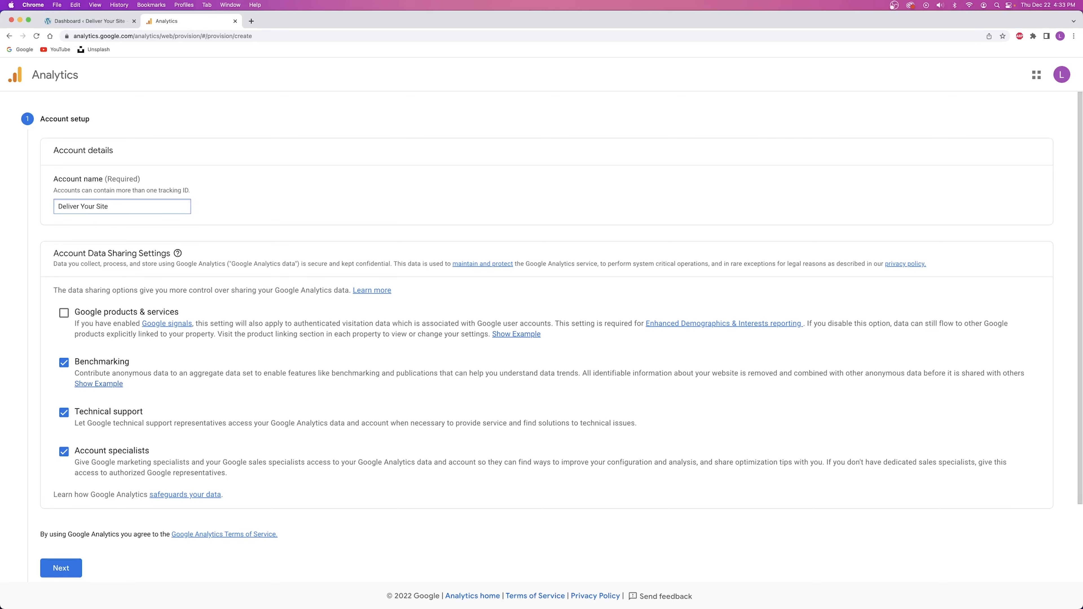
left_click(318, 184)
scroll(317, 184, "down", 3)
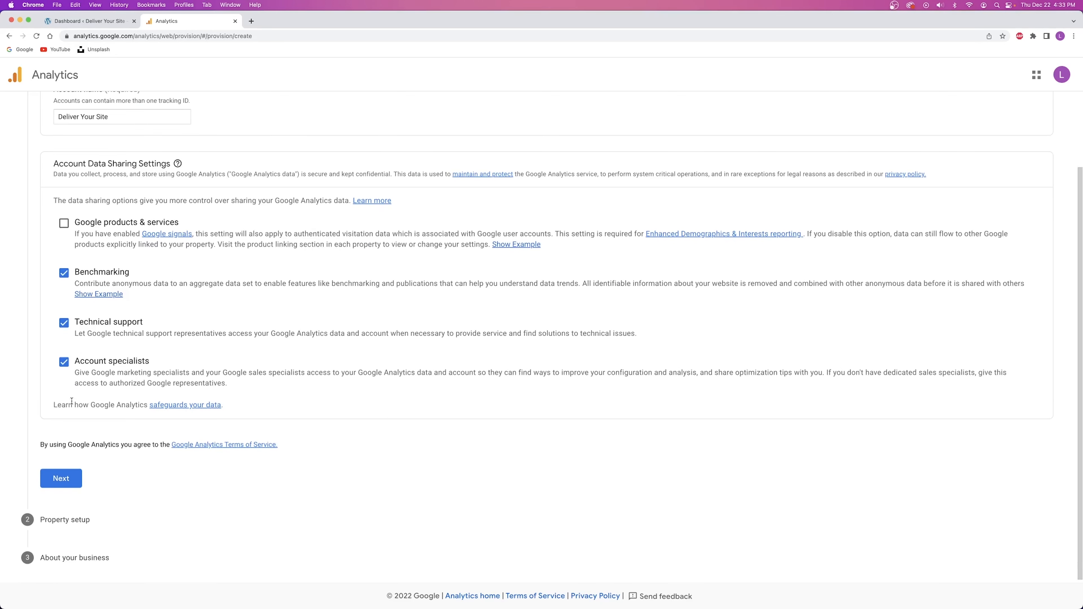
left_click(70, 480)
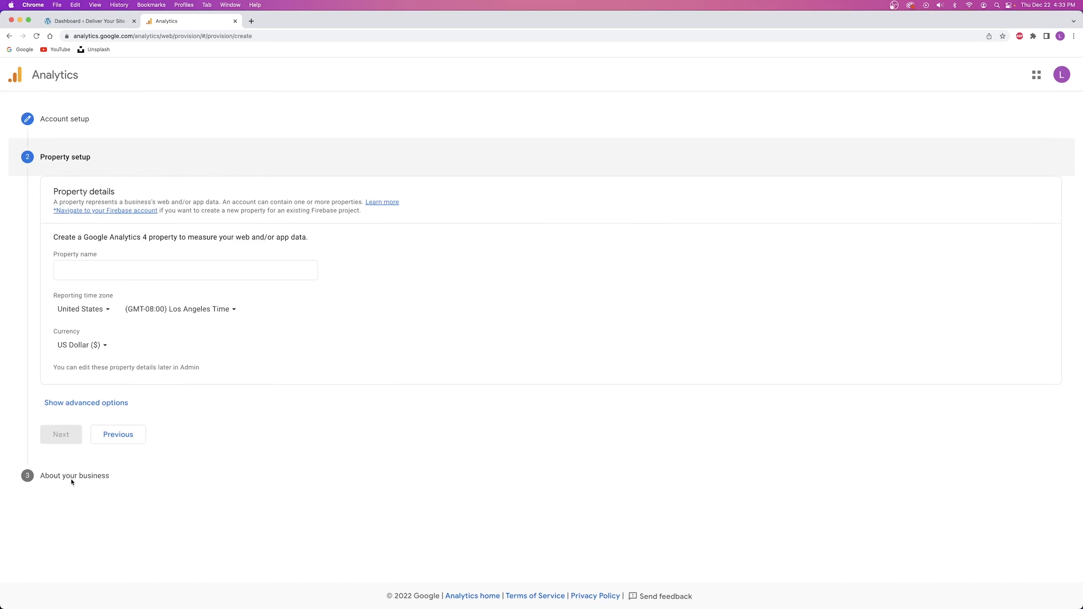
Enter 'Deliver Your Site' as the property name, then restart account creation.
left_click(92, 269)
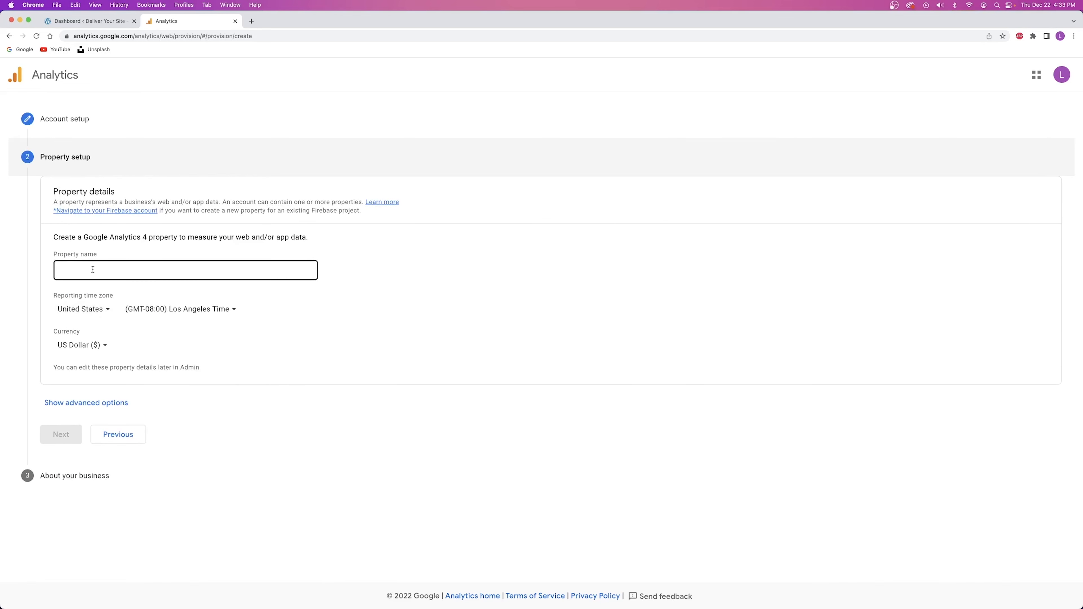
type("Deliver Your Site")
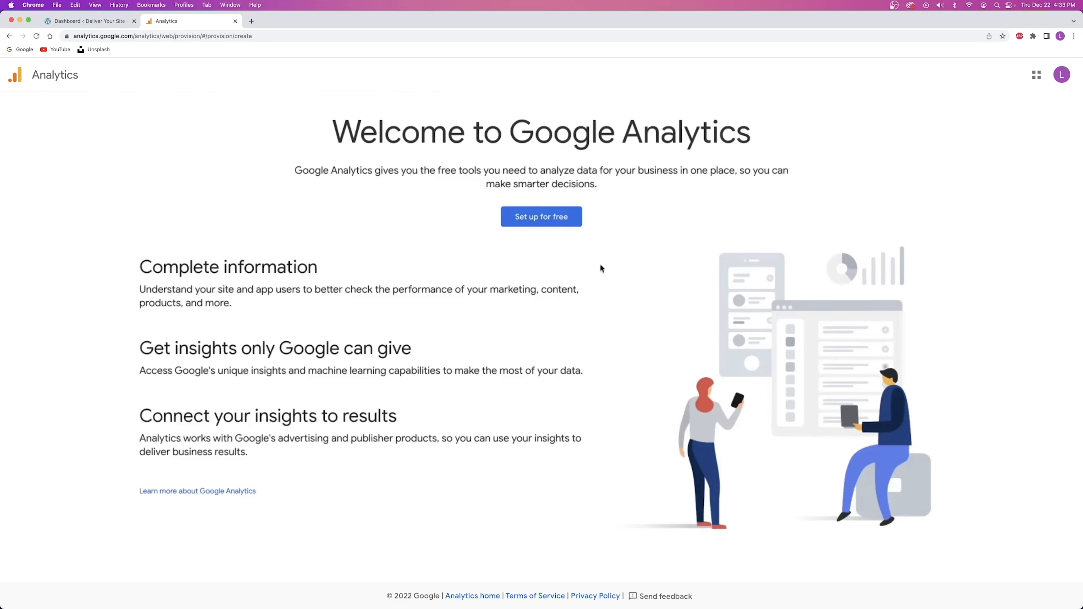
left_click(552, 218)
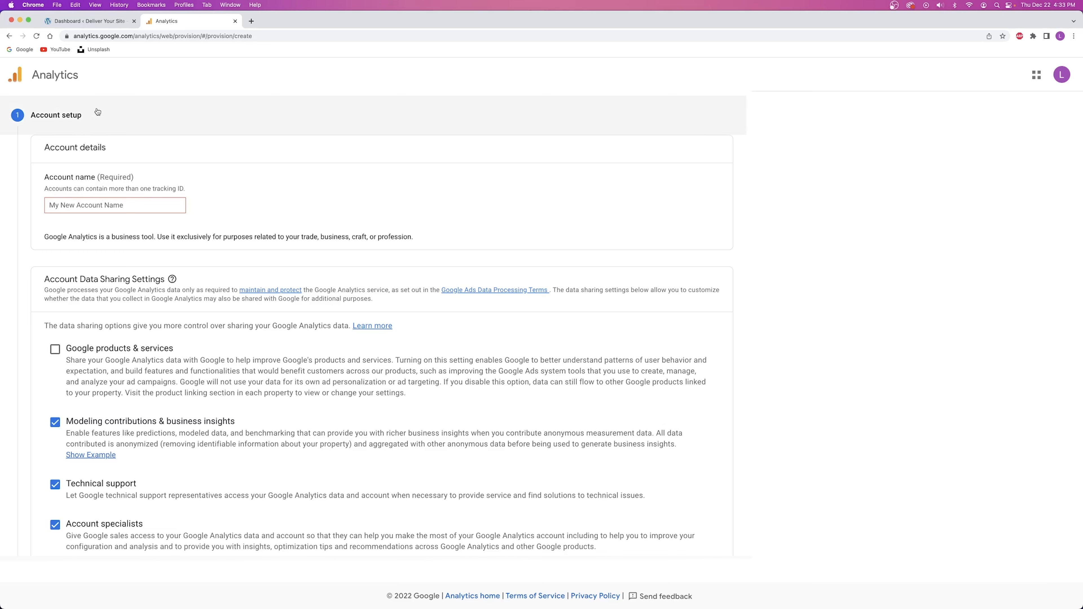
Name the account 'Deliver Your Site' and continue to property setup.
left_click(80, 205)
left_click(78, 210)
left_click(69, 206)
type("Deliv")
type("r You")
left_click(234, 189)
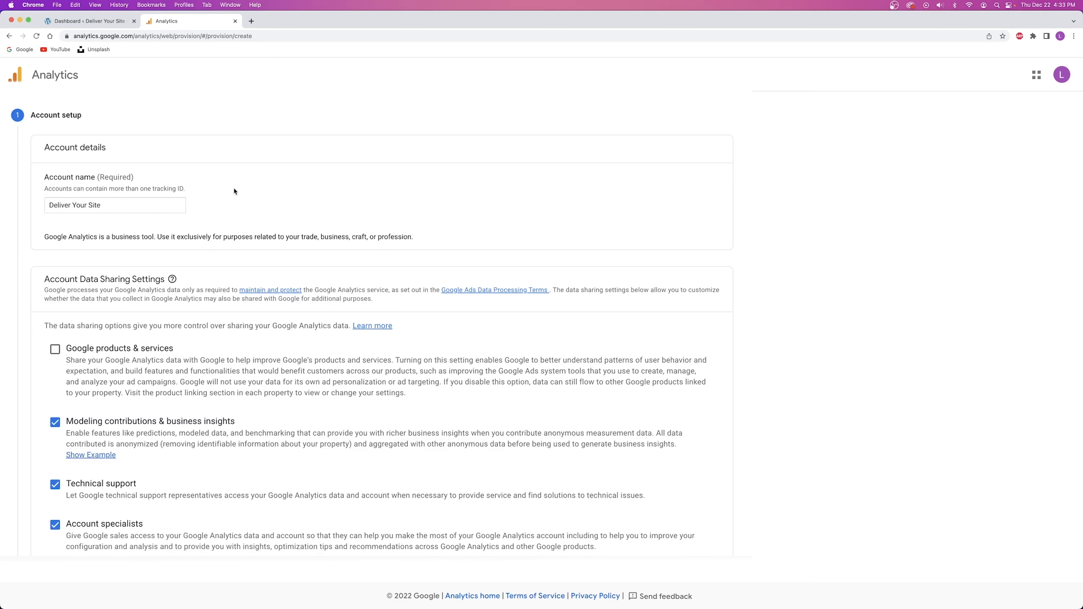
scroll(221, 188, "down", 5)
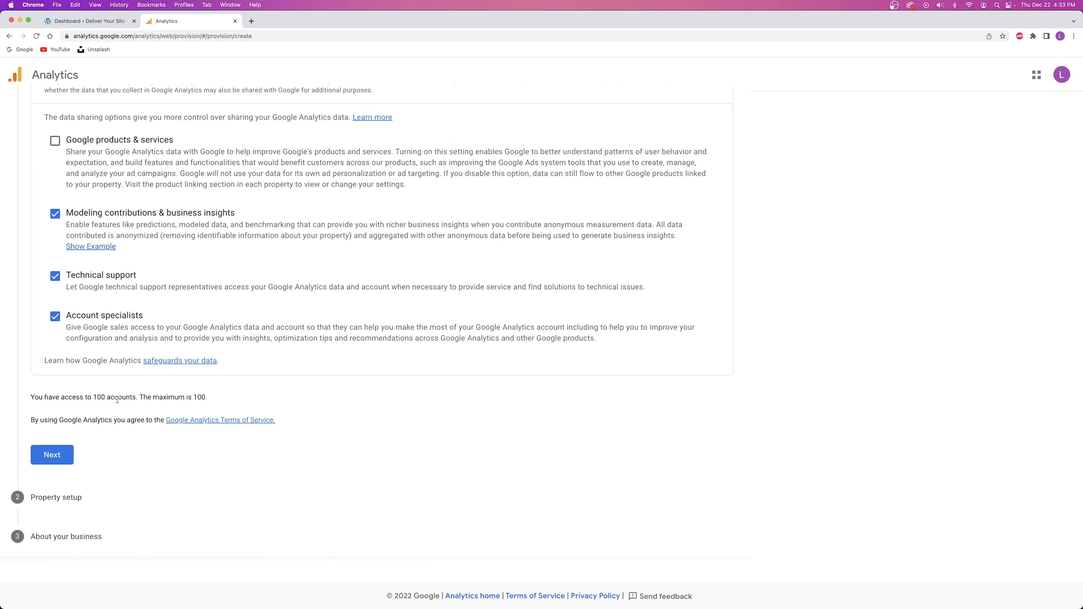
left_click(55, 455)
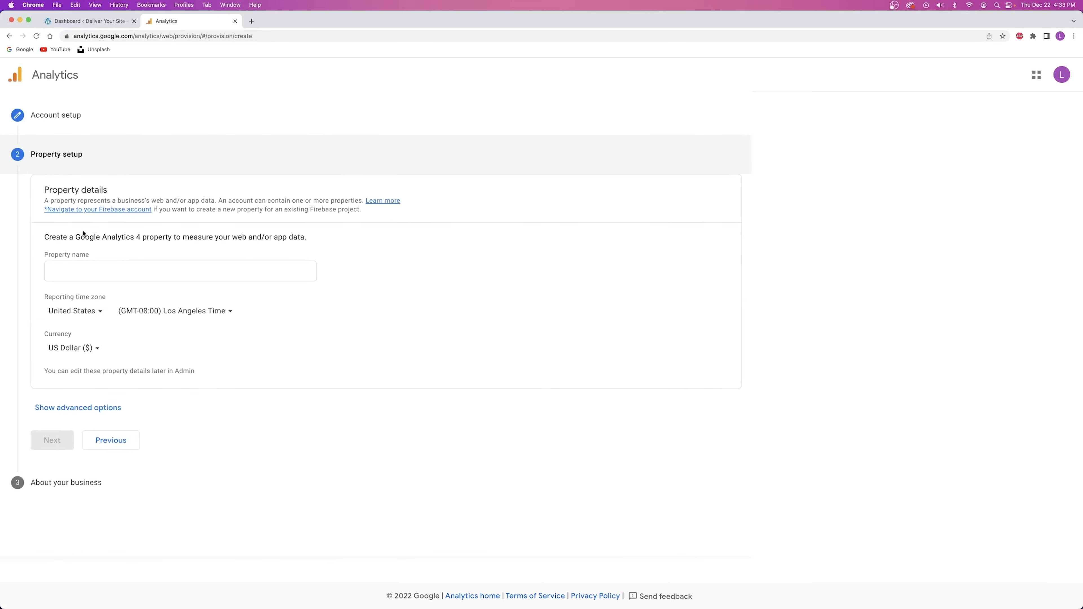
Name the property 'Deliver Your Site' and continue to the business information step.
left_click(107, 279)
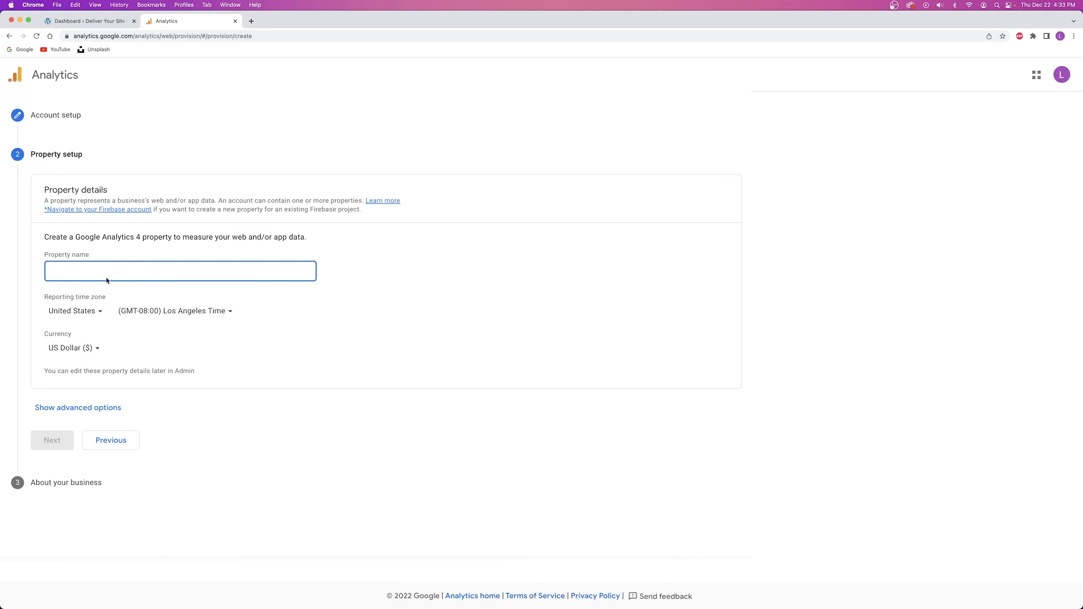
type("Deliver Your Site")
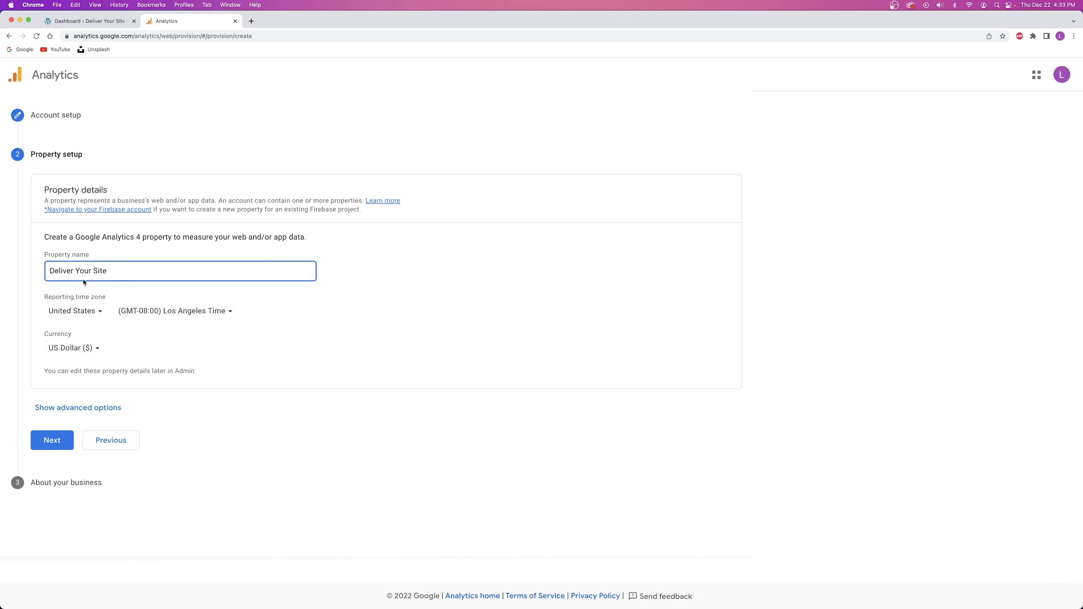
left_click(52, 439)
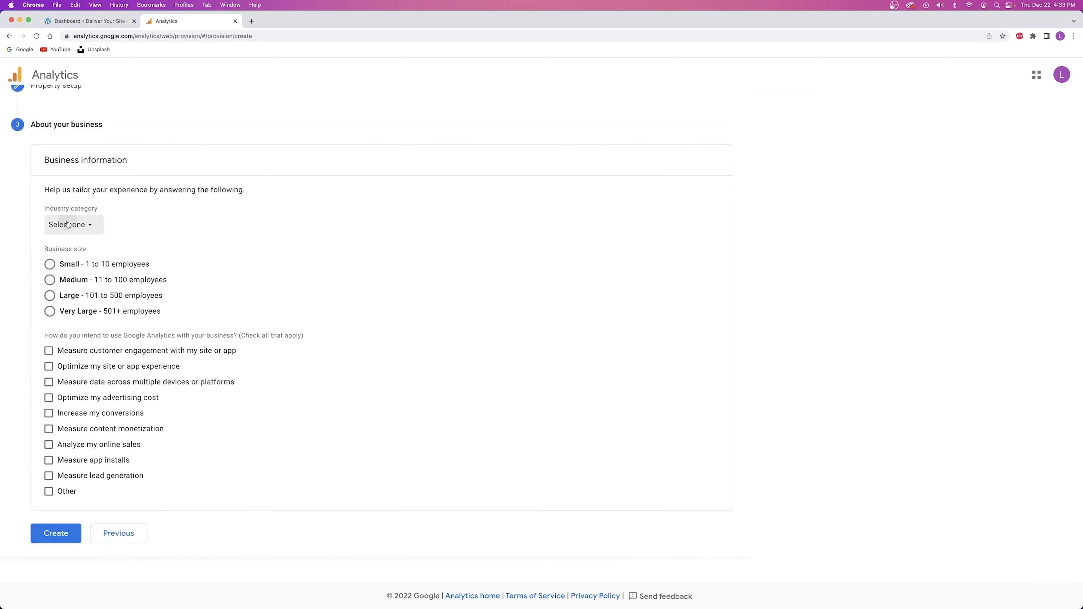
Set industry to Other Business Activity, size Small, and goal Measure customer engagement.
left_click(68, 224)
scroll(88, 293, "down", 2)
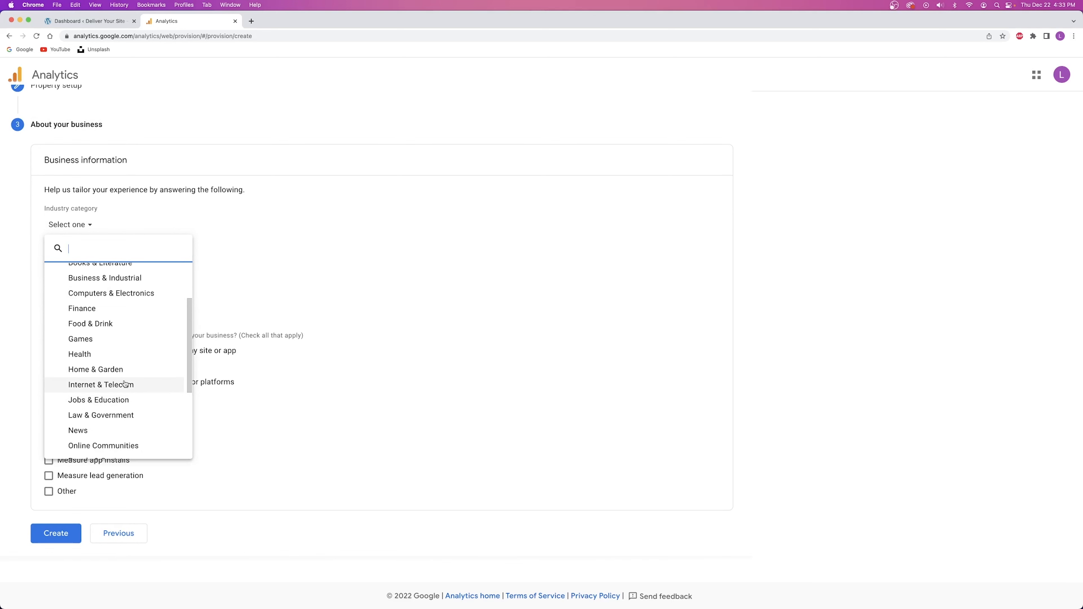
scroll(98, 378, "down", 3)
left_click(85, 449)
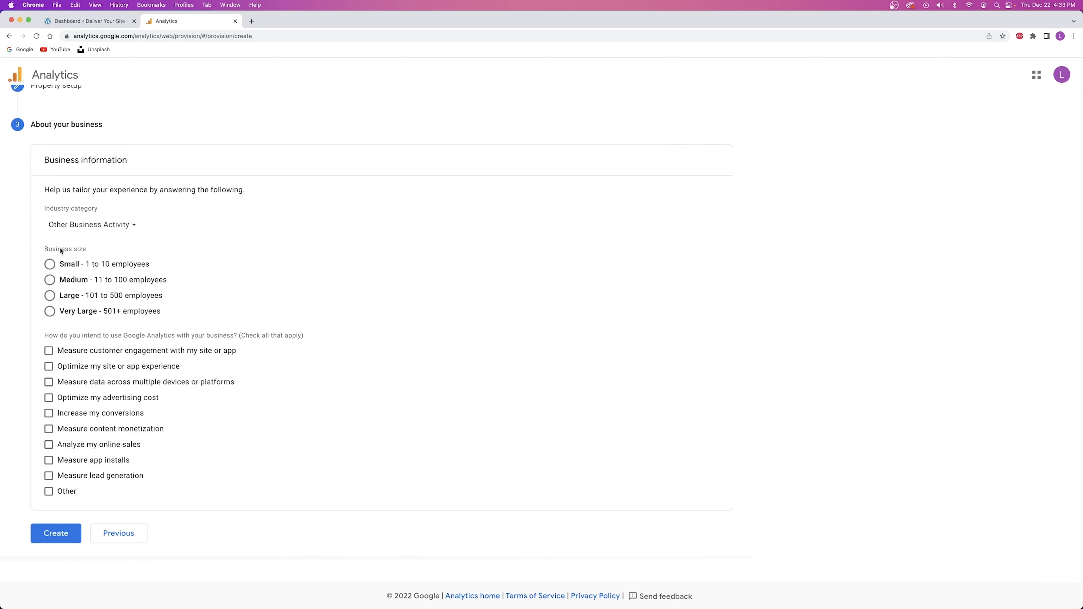
left_click(69, 265)
left_click(64, 352)
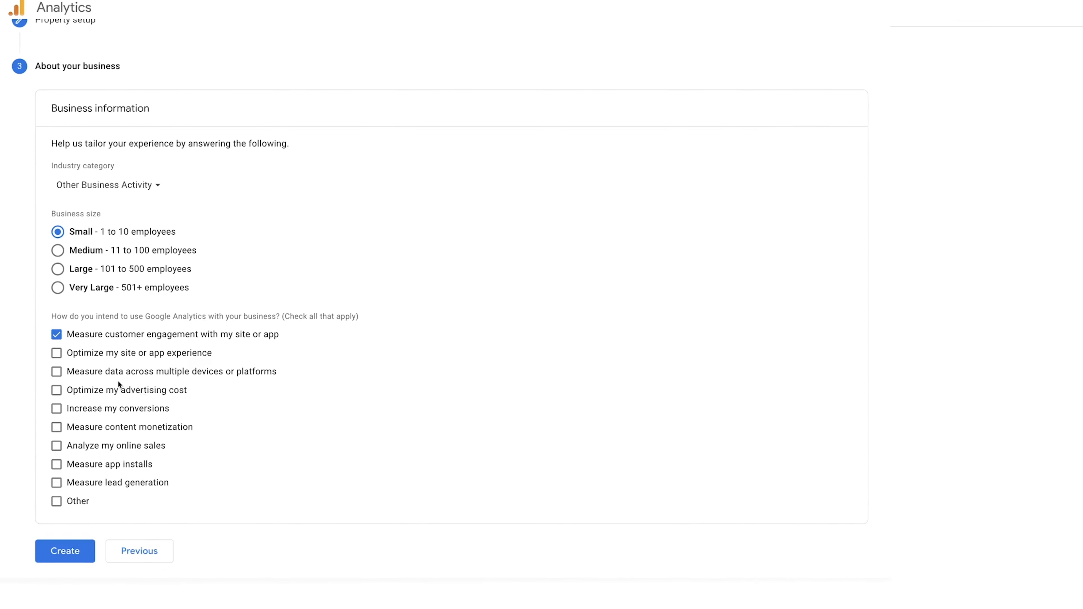
Create the account, accepting the GDPR Data Processing Terms and the terms of service.
left_click(79, 591)
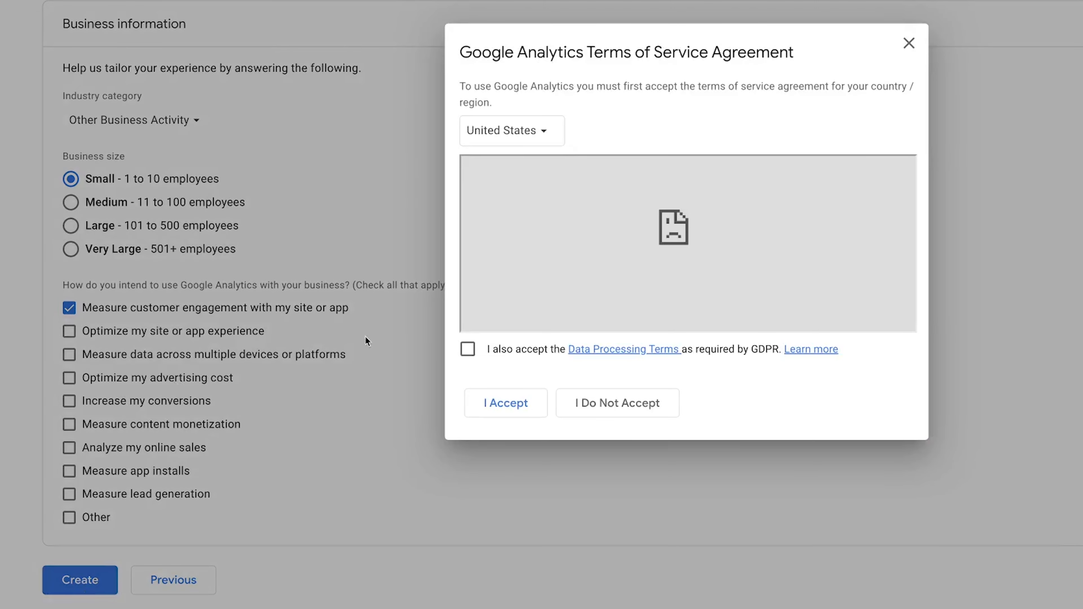
left_click(468, 349)
left_click(508, 403)
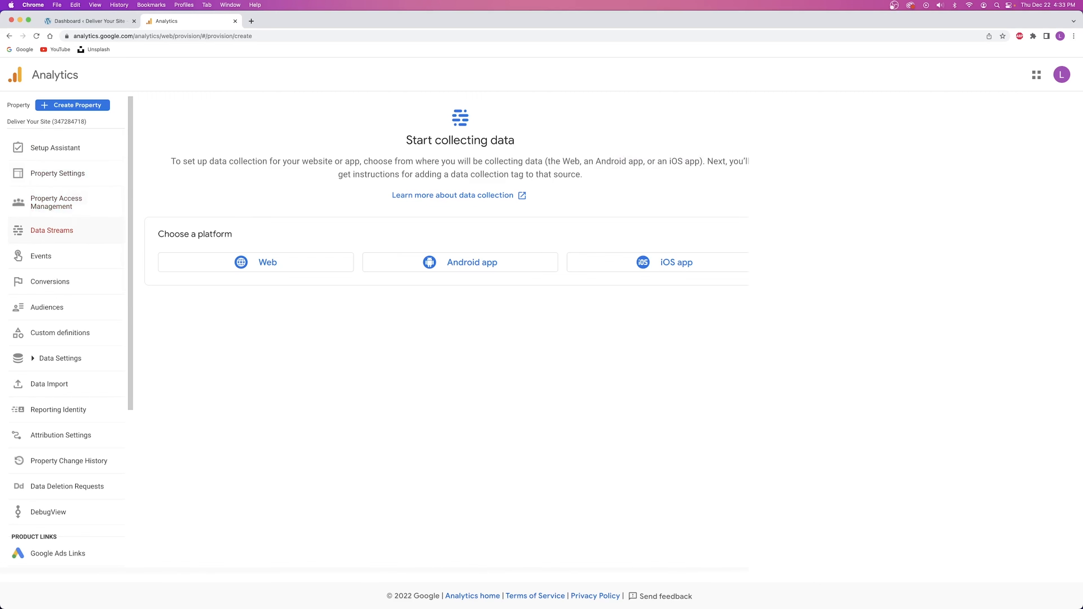
Go to the Deliver Your Site property home and choose Web as the data stream platform.
left_click(47, 81)
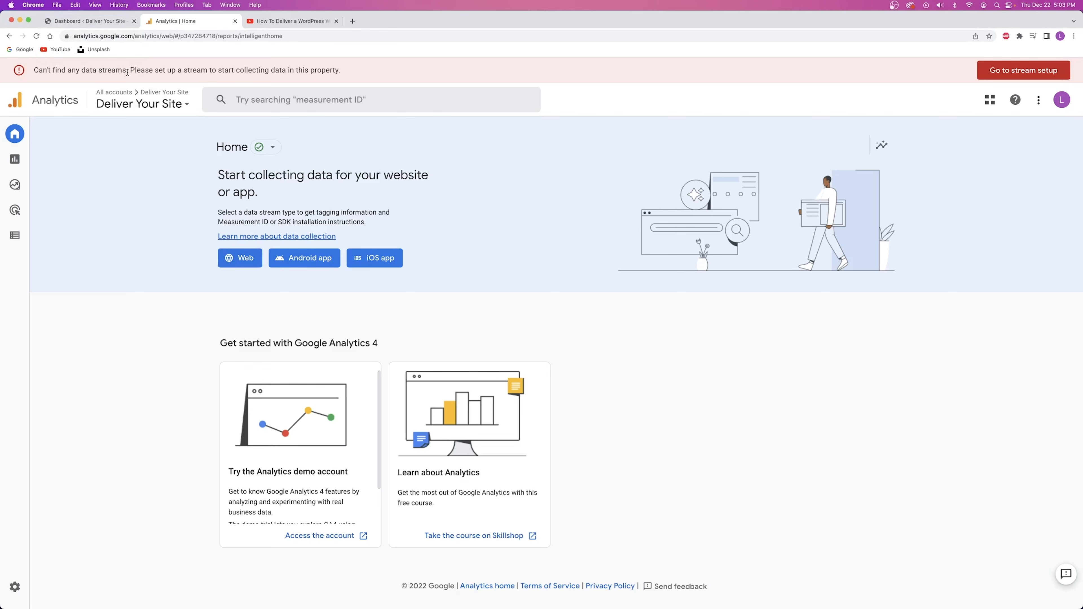
left_click(81, 21)
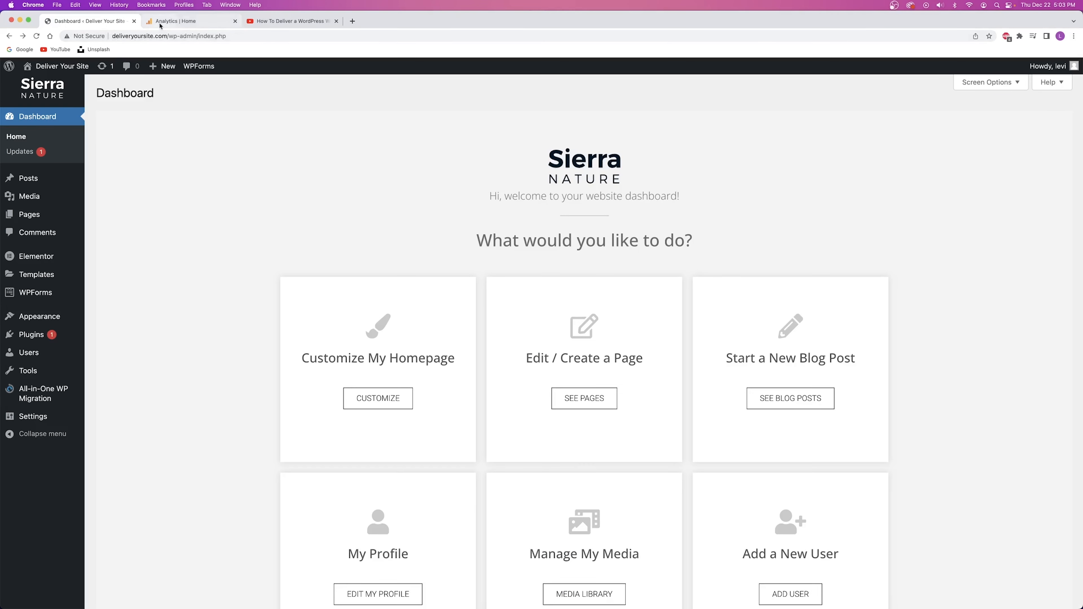
left_click(174, 21)
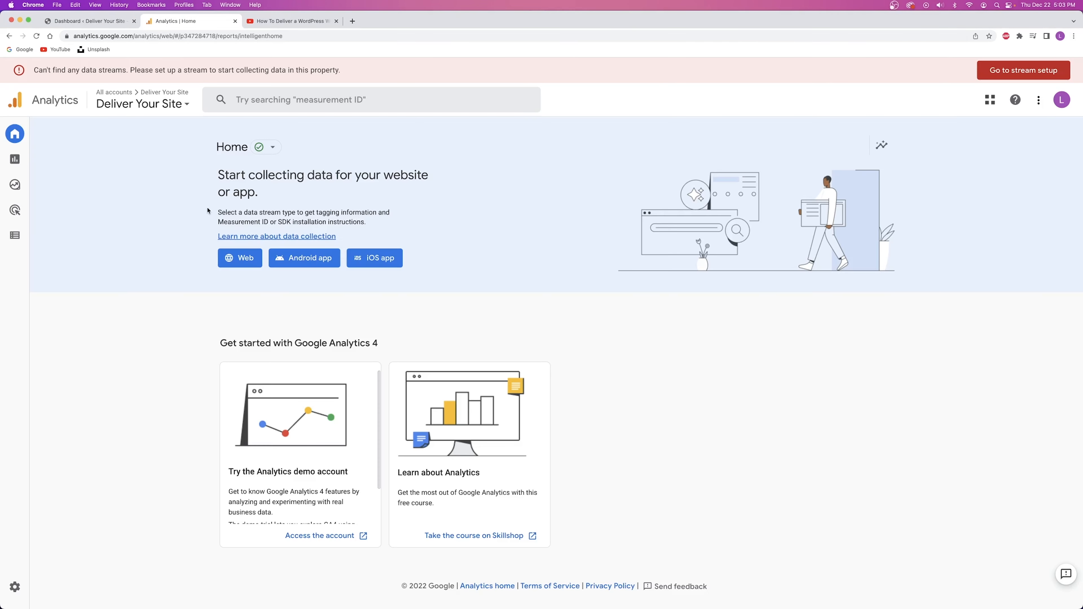
left_click(241, 260)
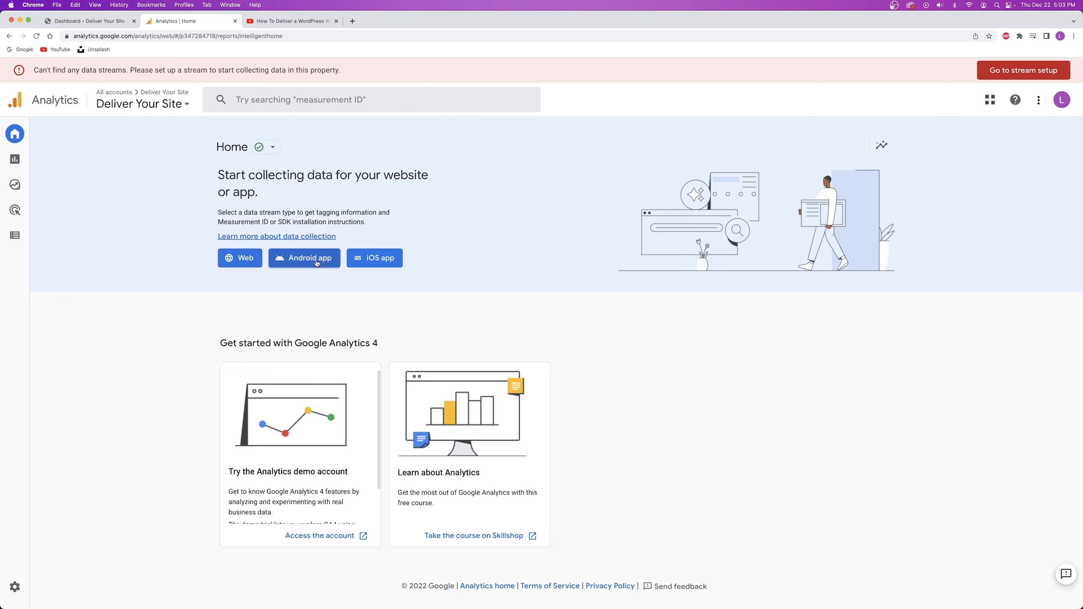
Copy the site's web address from its live homepage, opened from the WordPress dashboard.
left_click(241, 261)
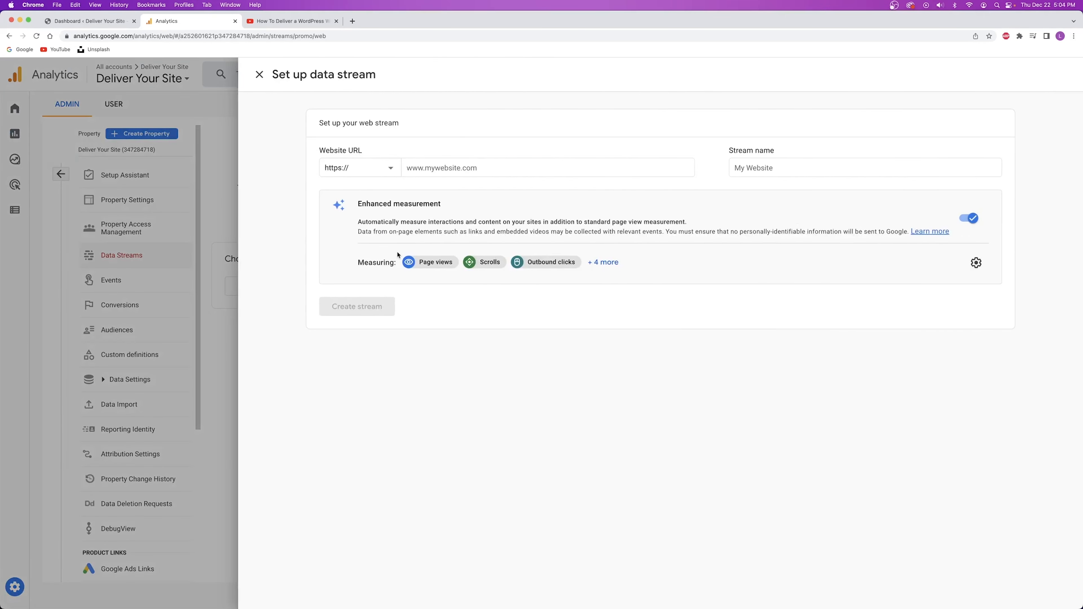
left_click(87, 21)
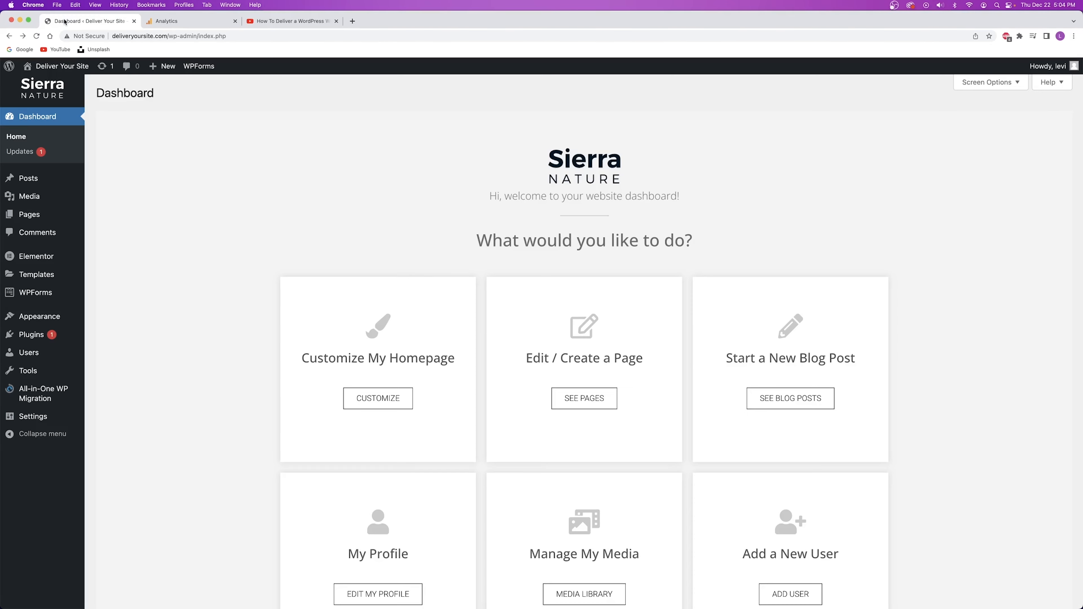
right_click(69, 67)
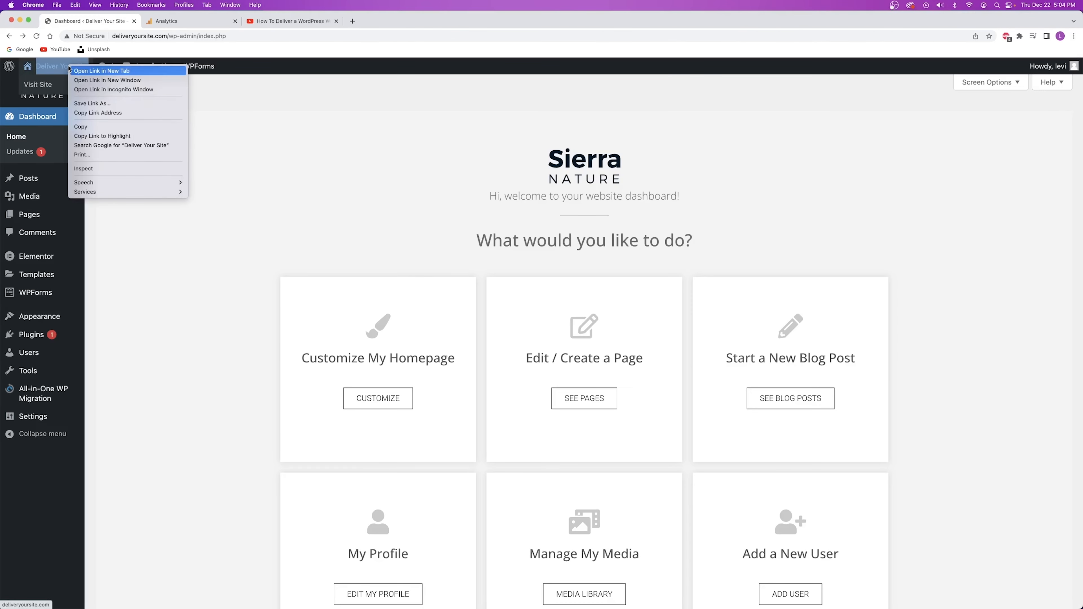
left_click(95, 71)
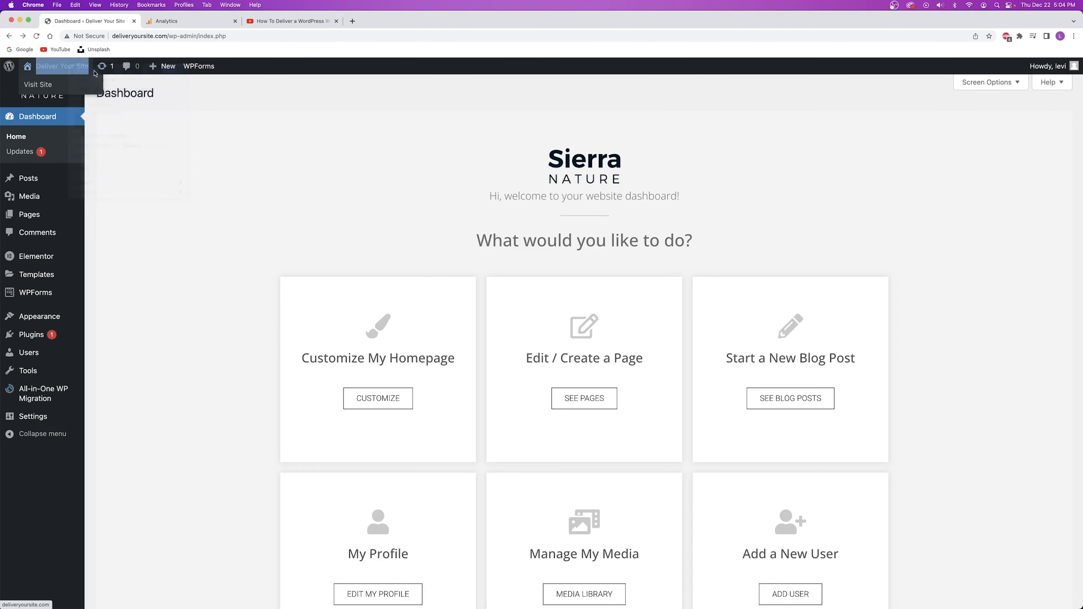
right_click(175, 25)
left_click(174, 22)
left_click(175, 20)
left_click(116, 37)
key("super+c")
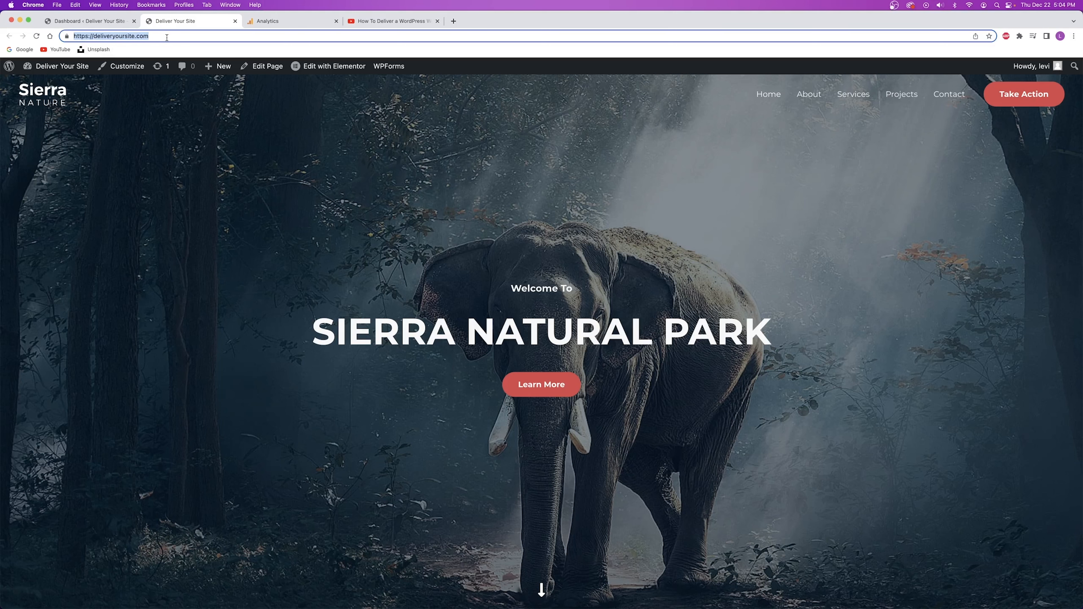
left_click(235, 21)
left_click(462, 167)
key("super+v")
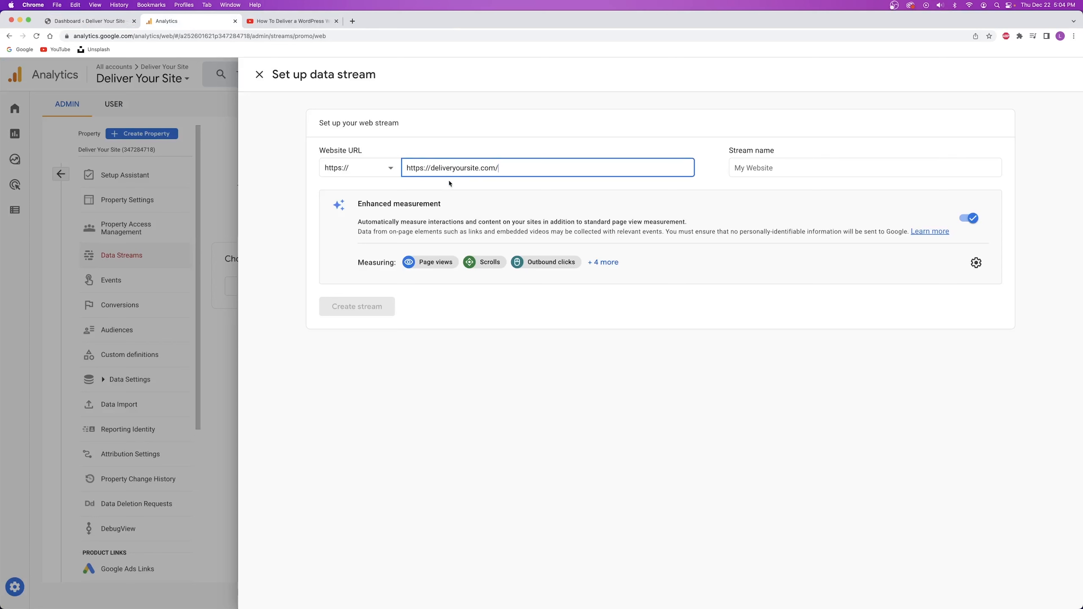
left_click(749, 167)
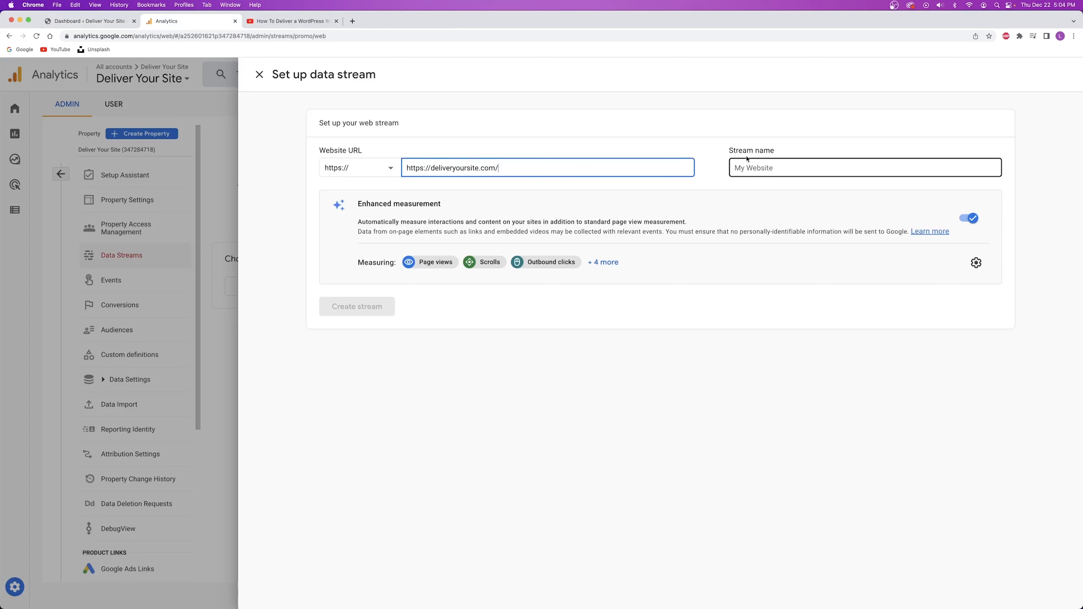
left_click(711, 187)
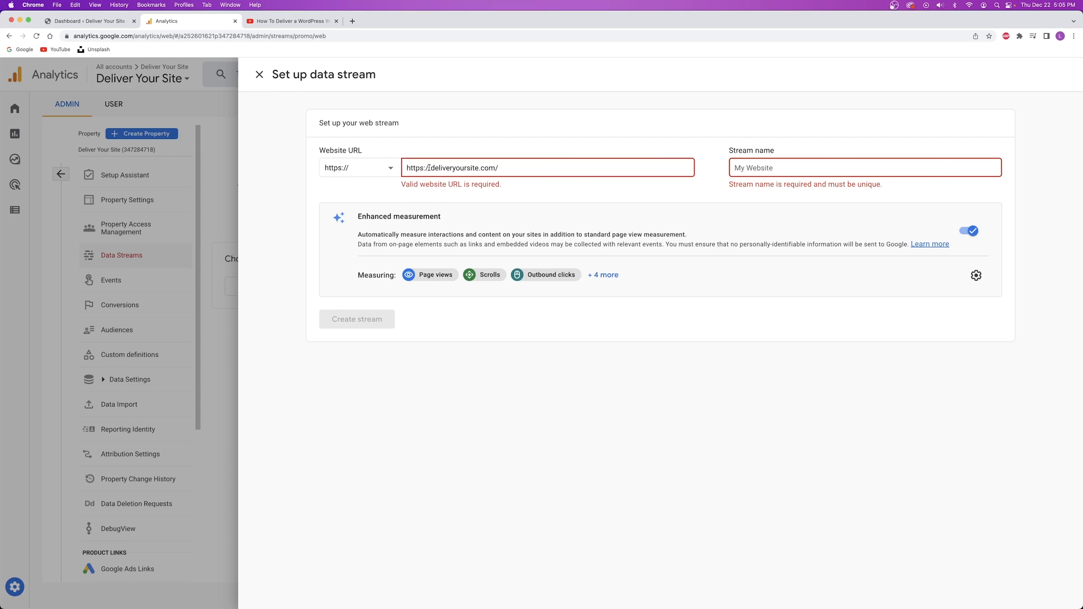
left_click_drag(432, 167, 360, 176)
key("super+c")
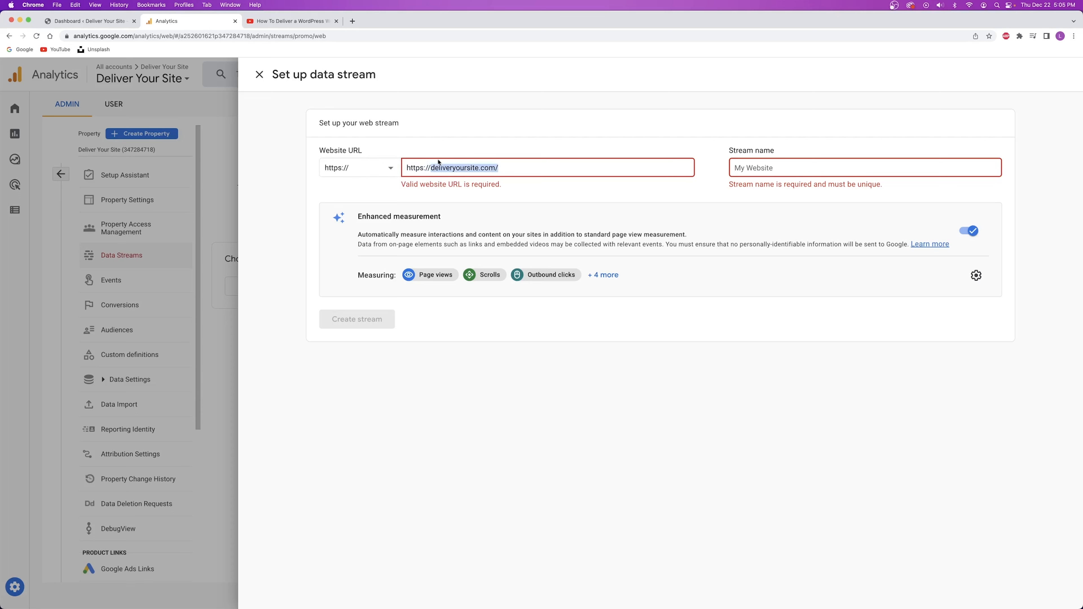
left_click(432, 167)
key("BackSpace")
key("BackSpace")
key("BackSpace")
key("BackSpace")
key("BackSpace")
key("BackSpace")
key("BackSpace")
key("BackSpace")
type("www.")
left_click(502, 187)
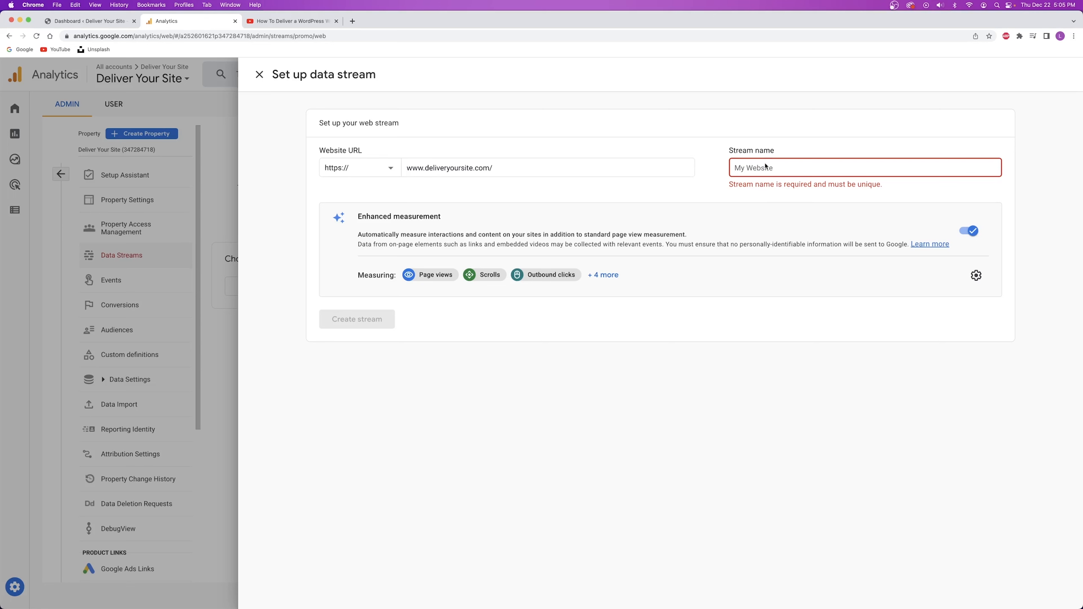
type("Deliver Your Site")
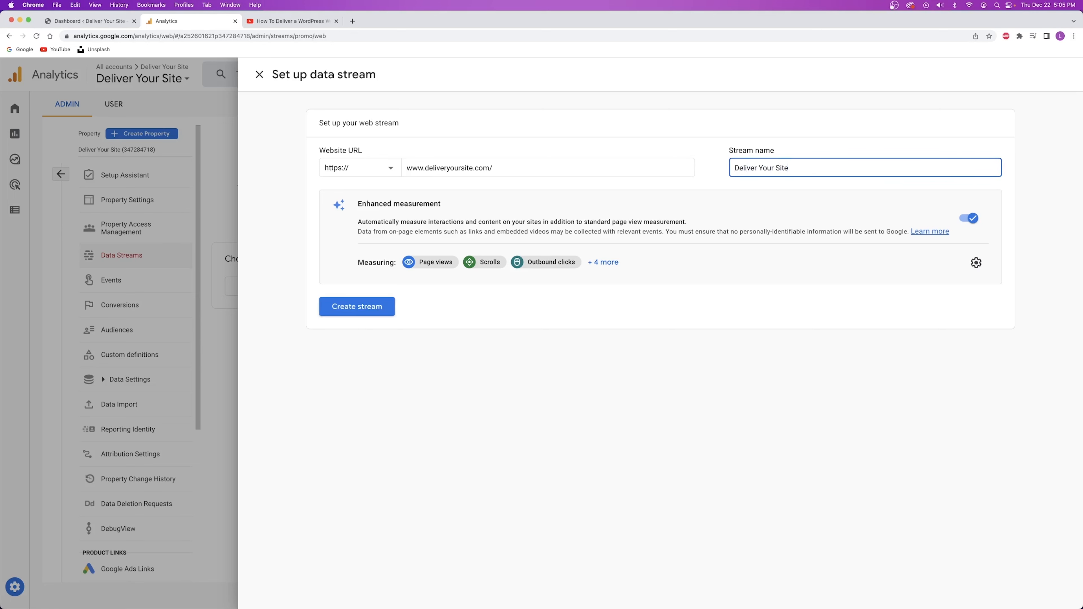
Create the Deliver Your Site web stream to show its tag installation instructions.
left_click(356, 312)
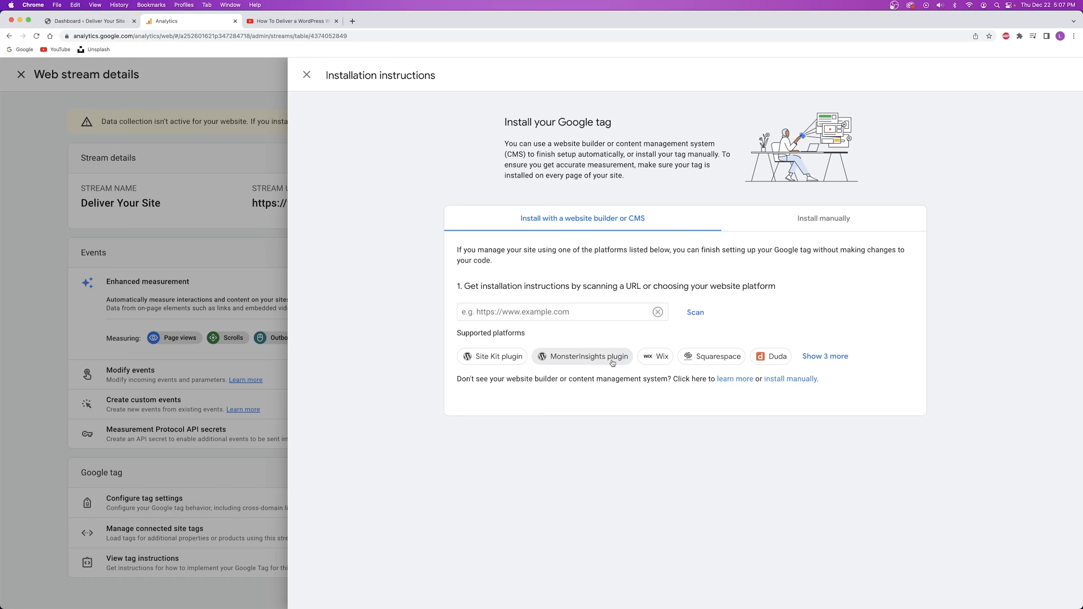
left_click(86, 21)
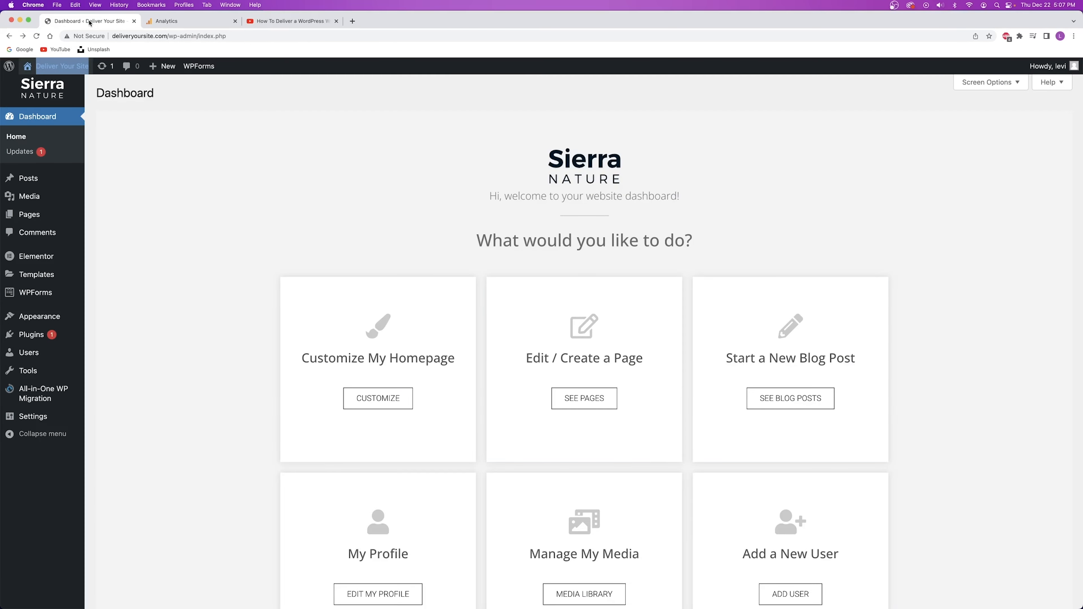
mouse_move(36, 335)
right_click(105, 347)
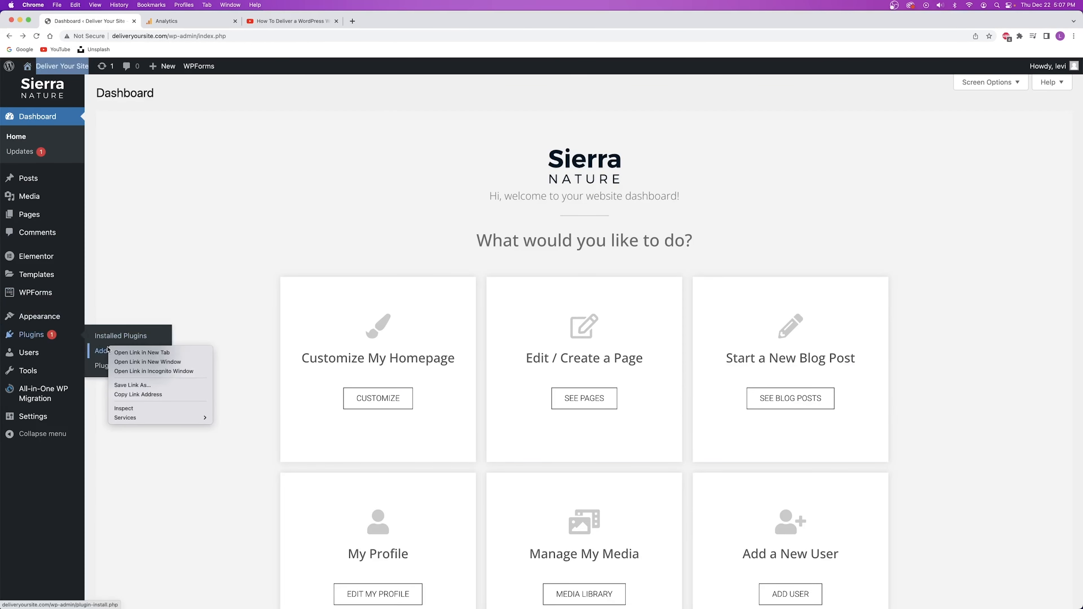
left_click(129, 353)
left_click(191, 21)
left_click(504, 248)
type("•••••••••")
key("Return")
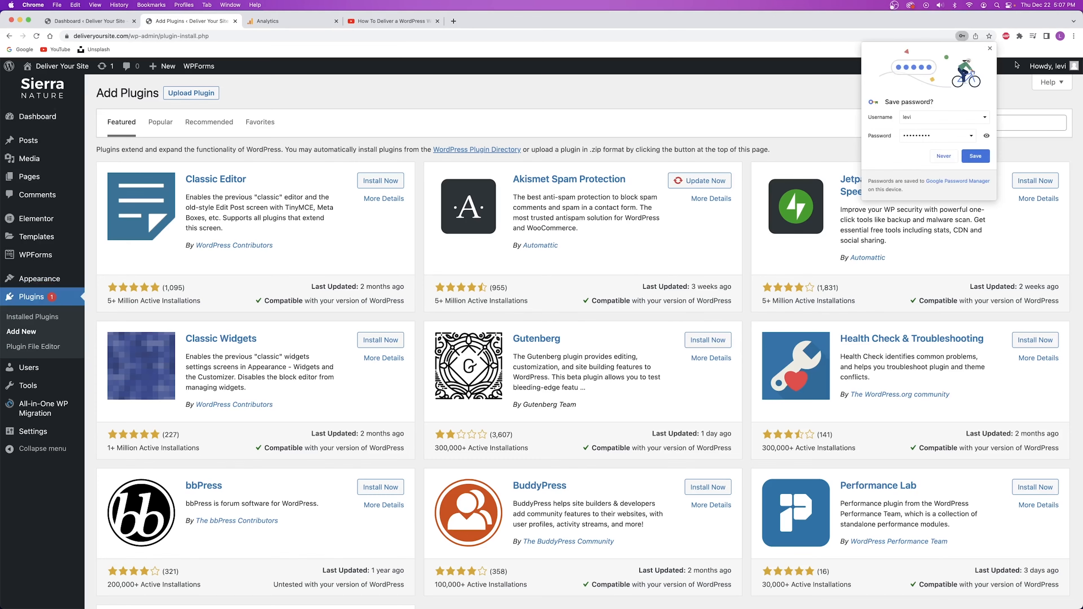
left_click(989, 49)
left_click(963, 124)
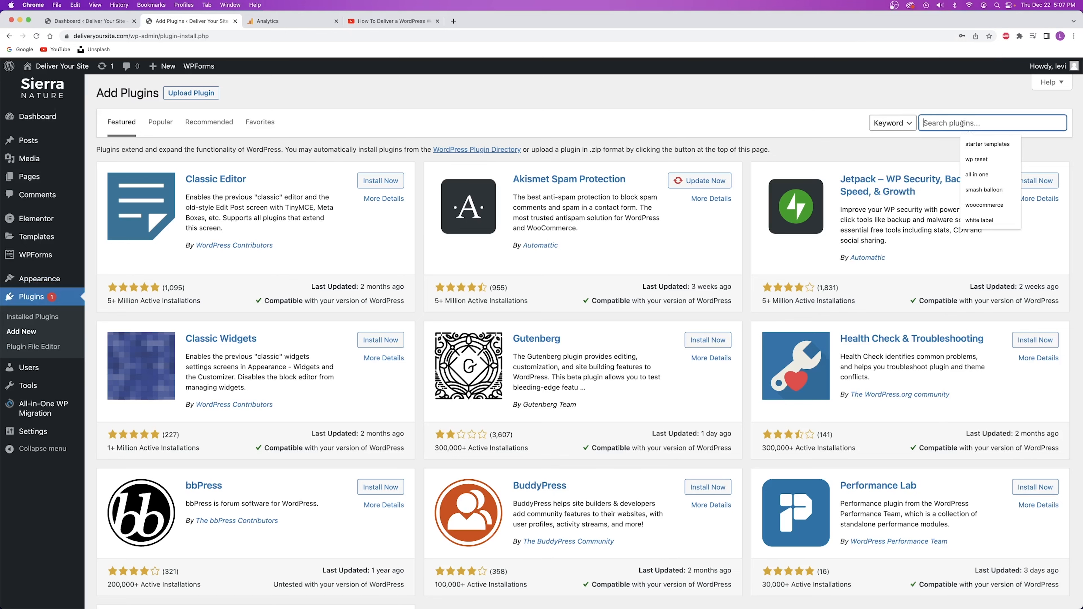
type("monster insights")
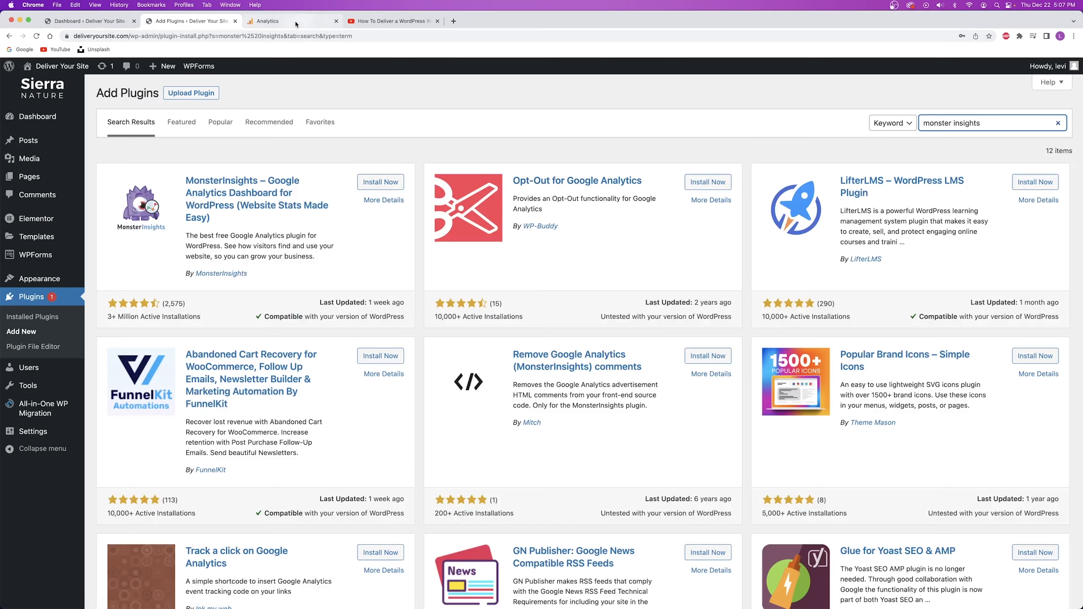
left_click(235, 21)
left_click(177, 22)
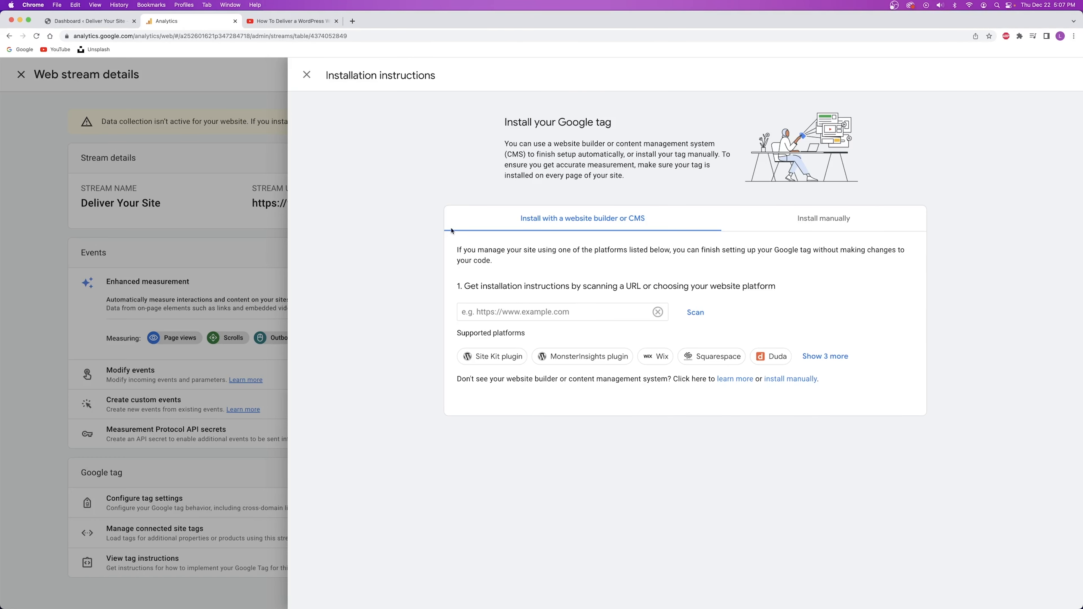
left_click(506, 309)
key("super+v")
left_click(489, 313)
type("www.")
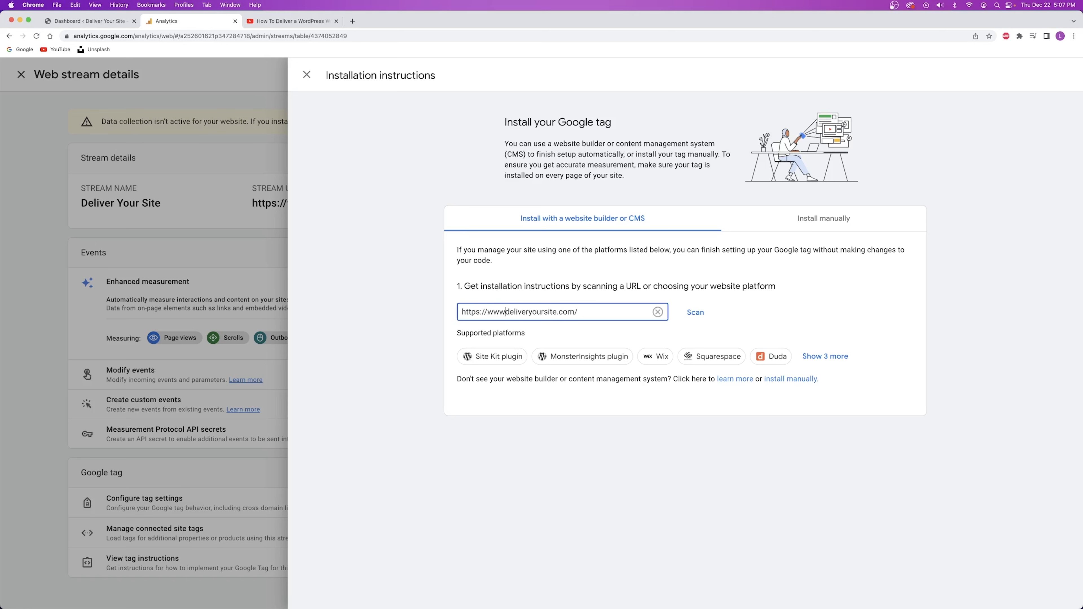
left_click(574, 359)
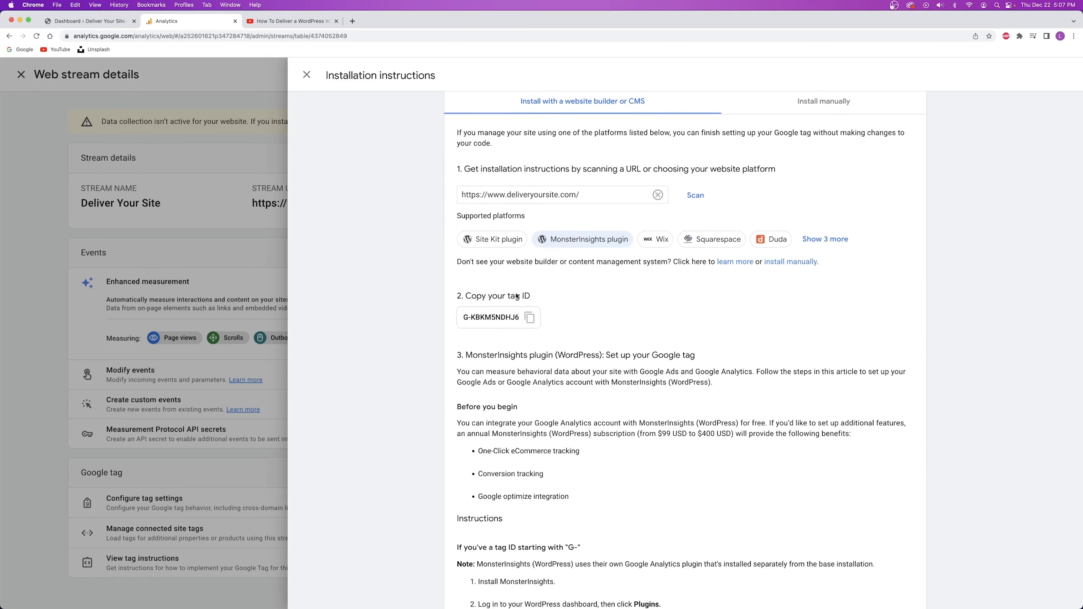
Copy tag ID G-KBKM5NDHJ6 and return to the WordPress dashboard tab.
left_click(530, 318)
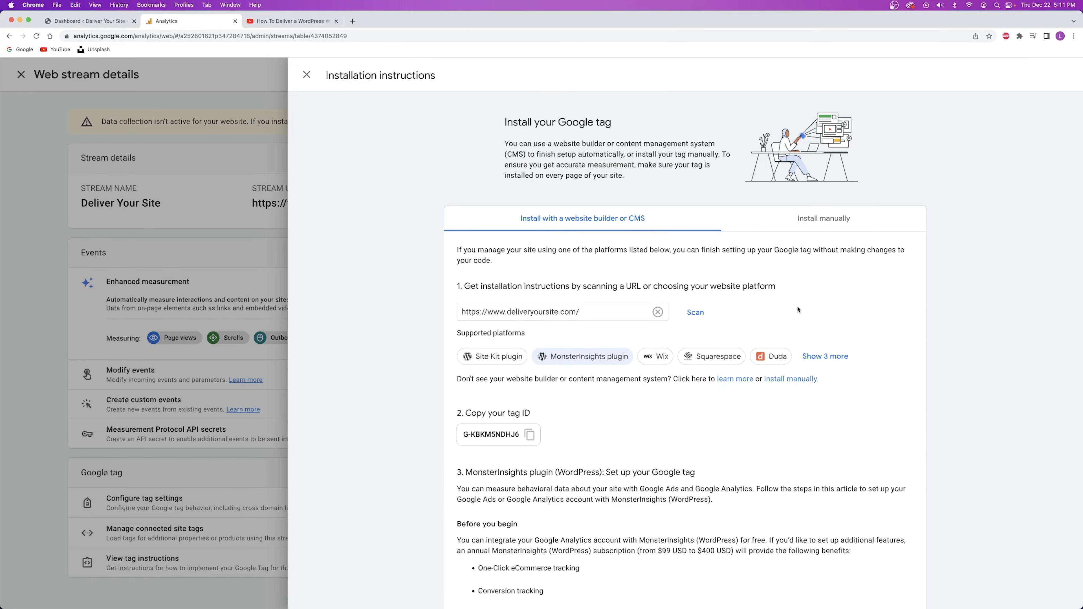
left_click(526, 435)
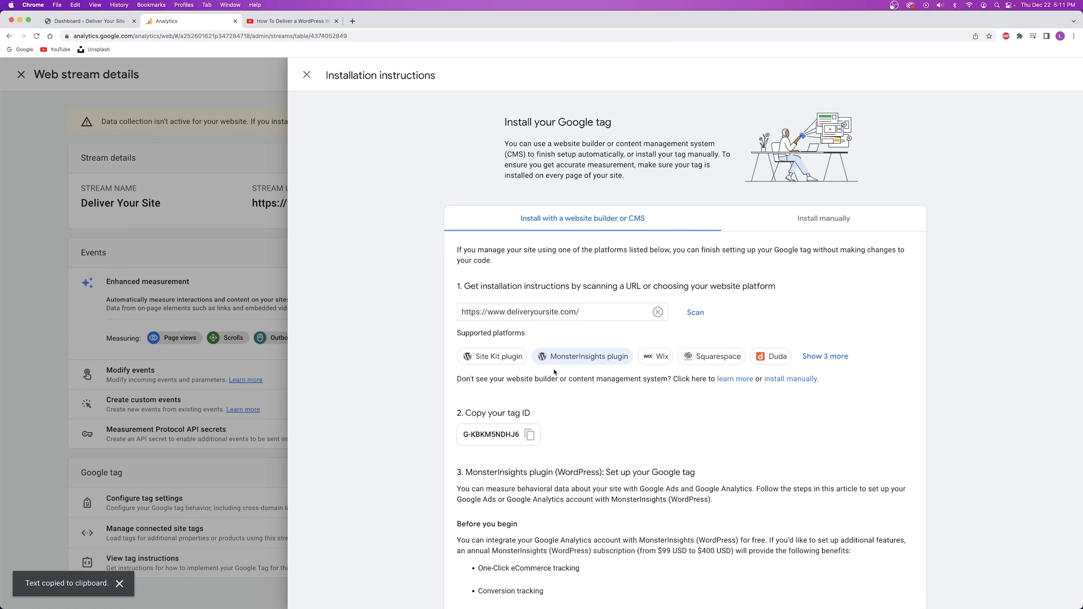
scroll(553, 369, "down", 1)
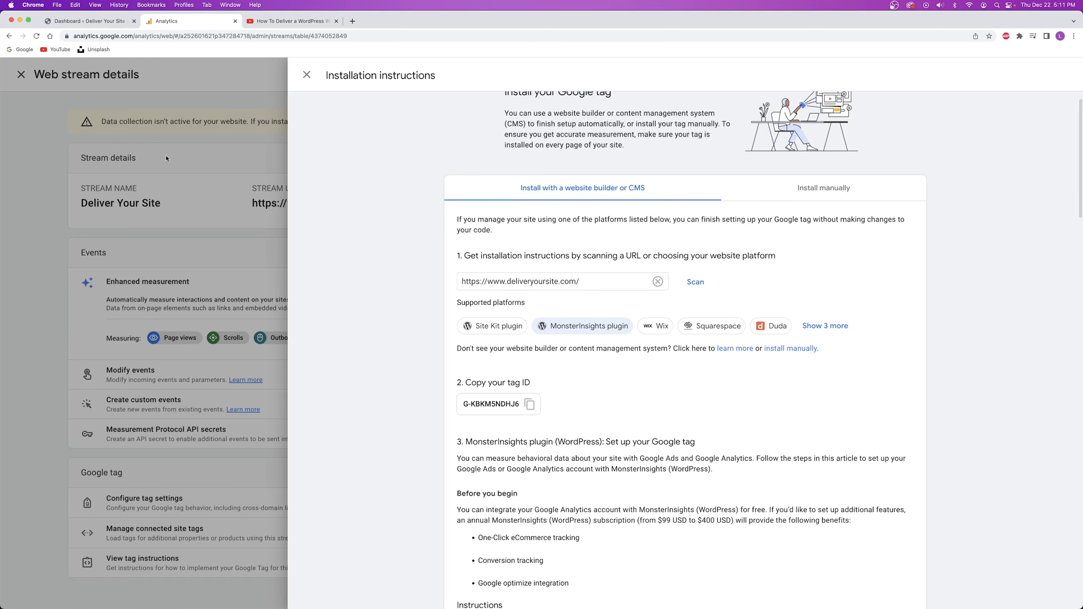
left_click(74, 22)
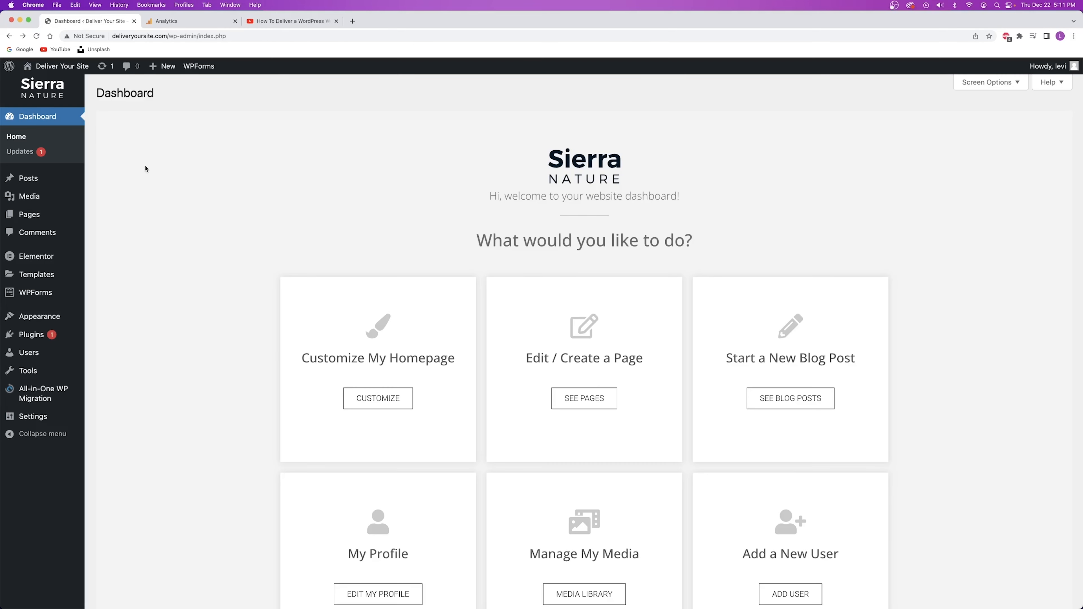
Search Add New Plugins for 'monster insights', then install and activate MonsterInsights.
mouse_move(29, 337)
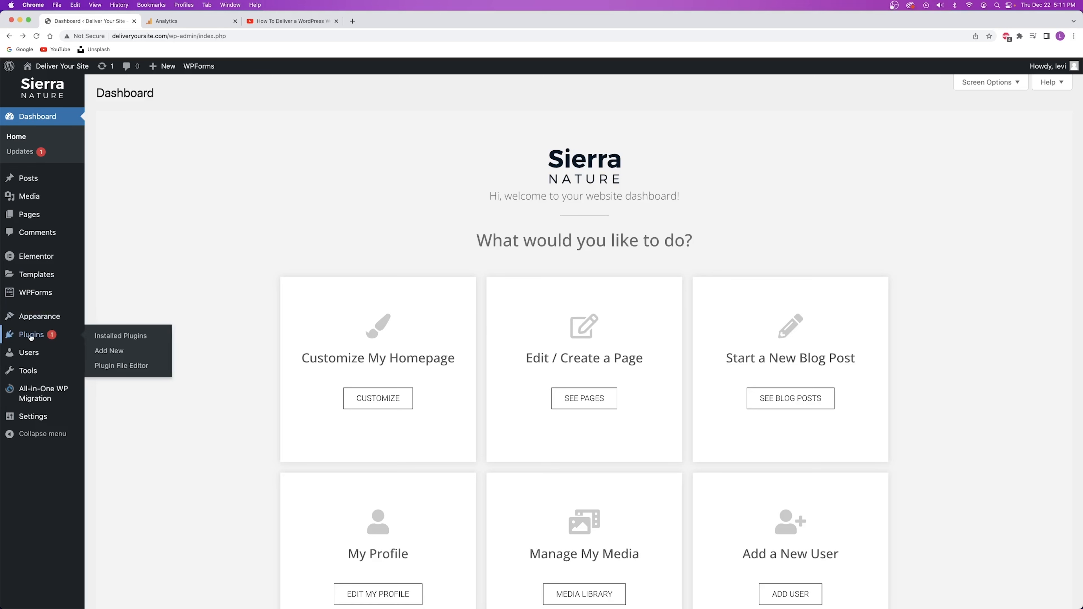
right_click(110, 354)
left_click(141, 357)
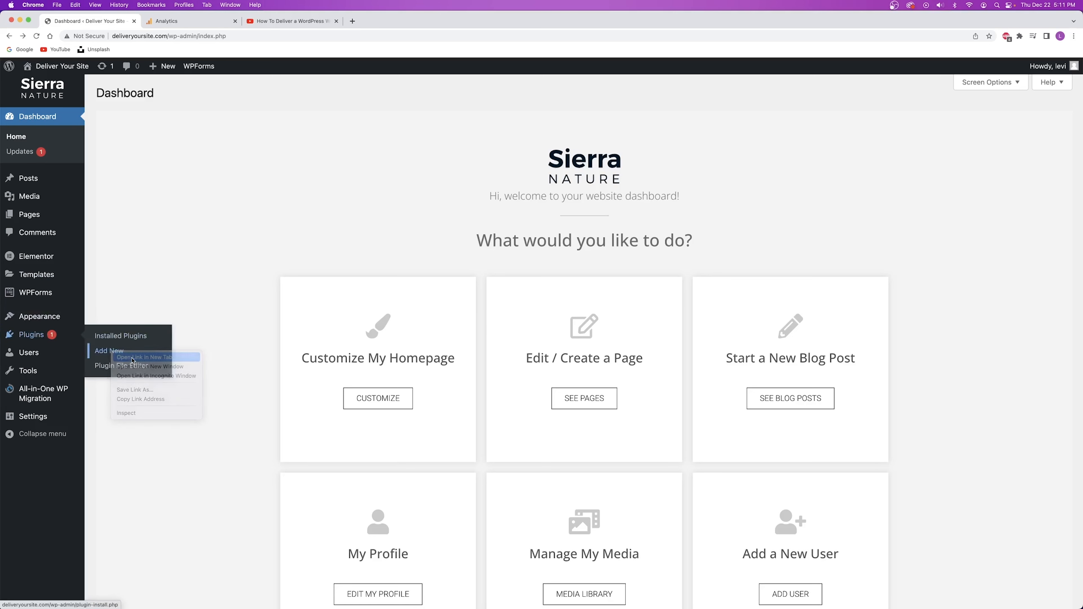
left_click(166, 20)
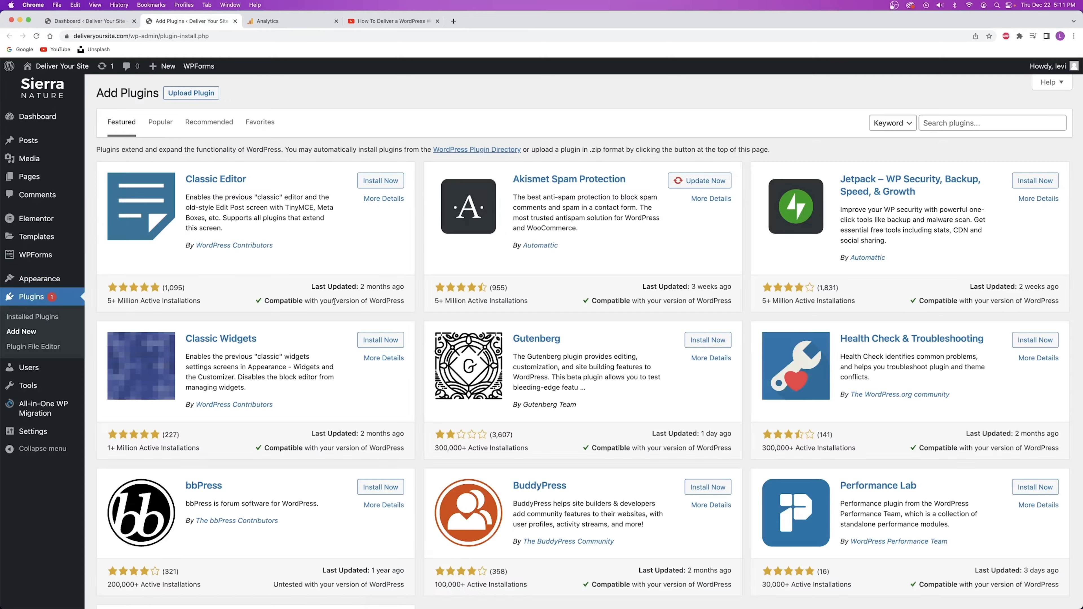
left_click(964, 123)
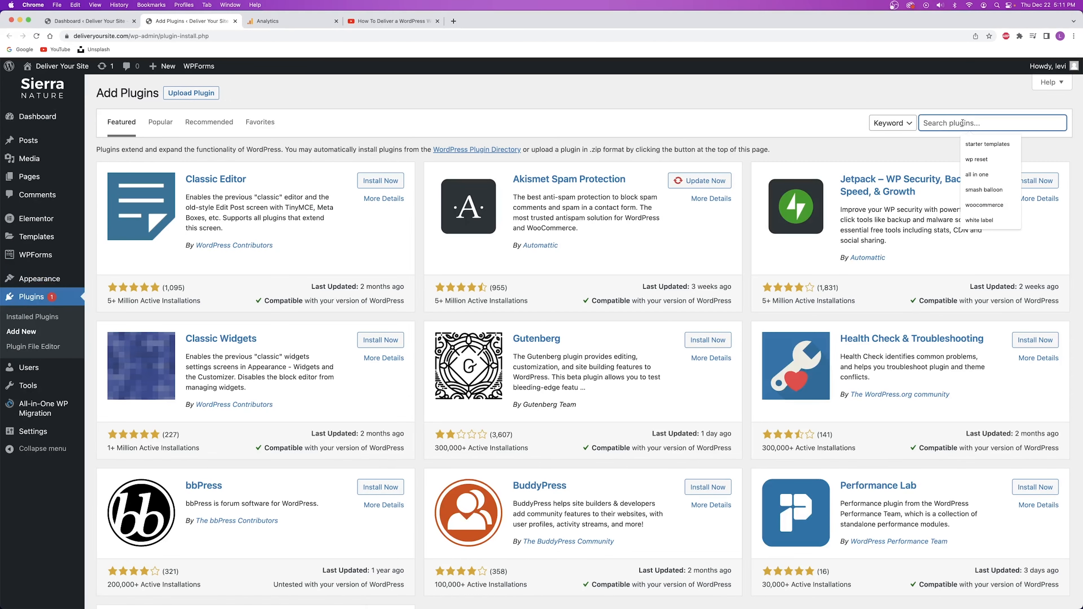
type("monster insights")
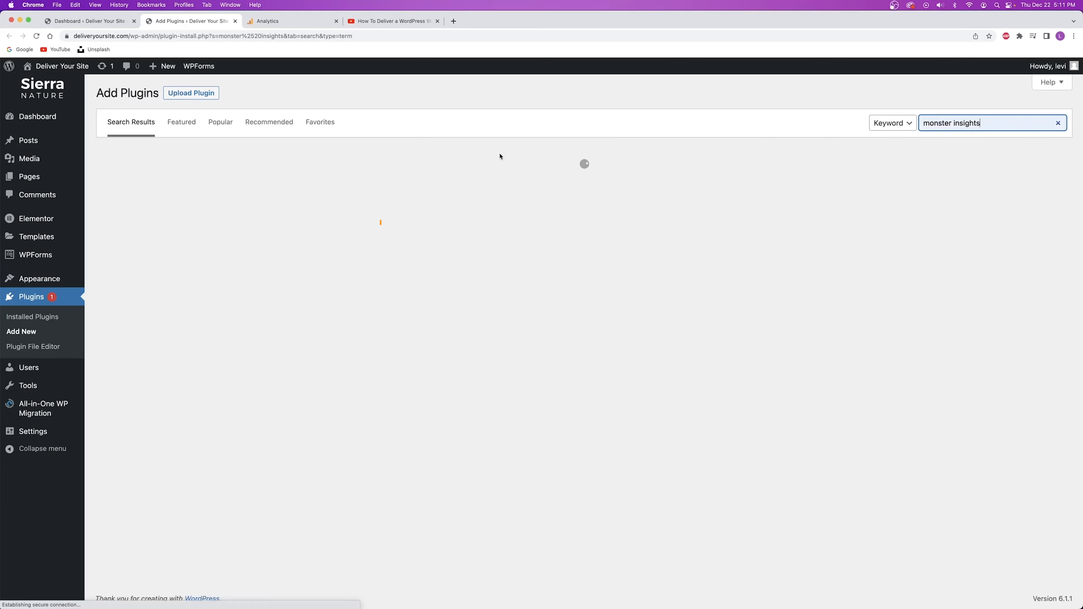
left_click(392, 183)
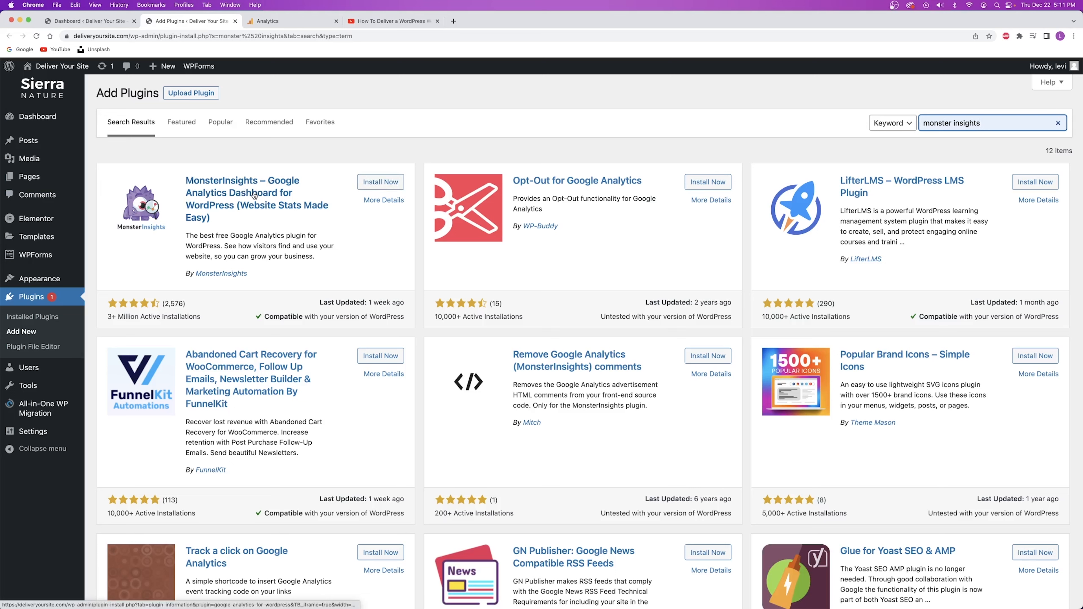
left_click(385, 183)
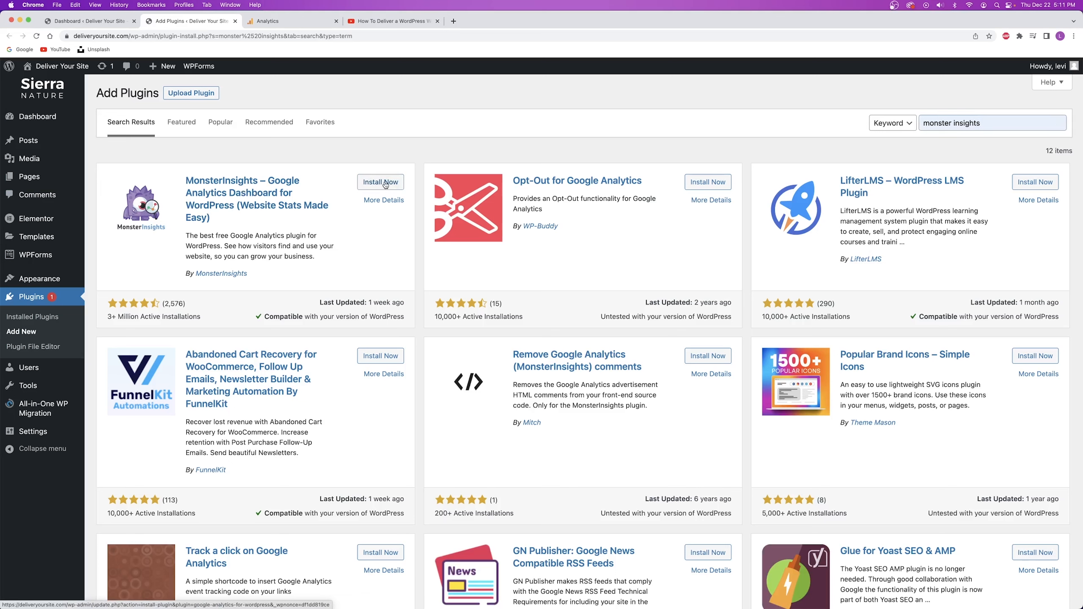
left_click(385, 183)
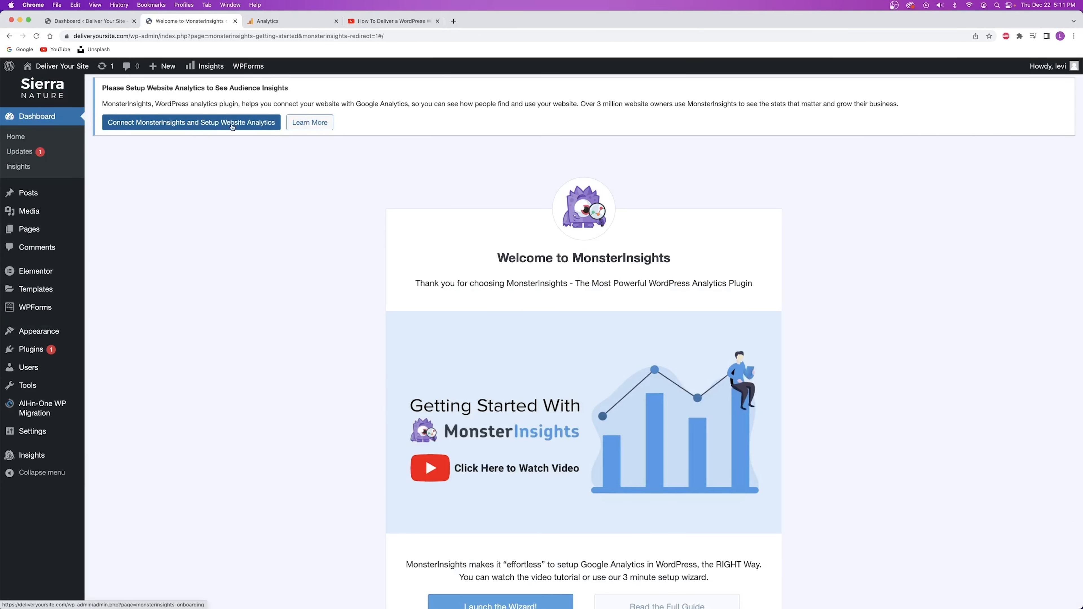
Launch the MonsterInsights wizard, save Business Website as the category, and start connecting to Google.
scroll(315, 266, "down", 9)
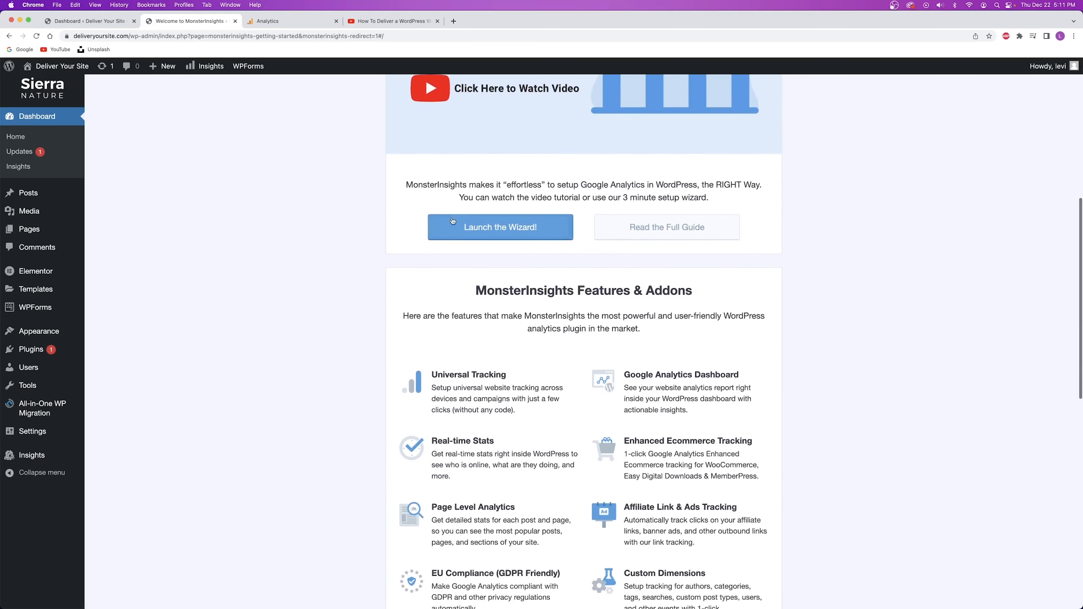
left_click(498, 230)
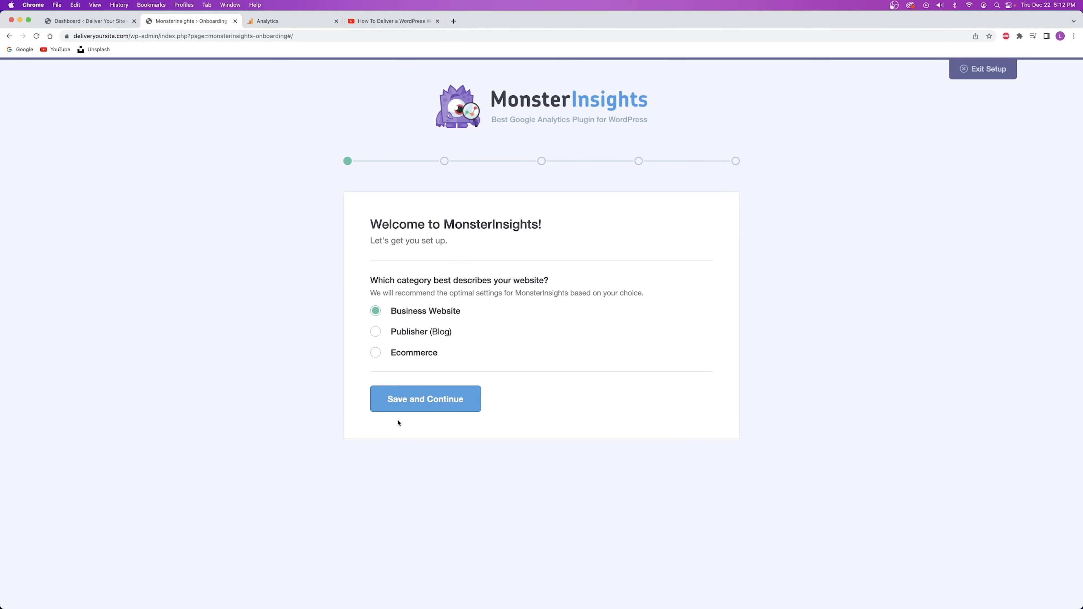
left_click(434, 401)
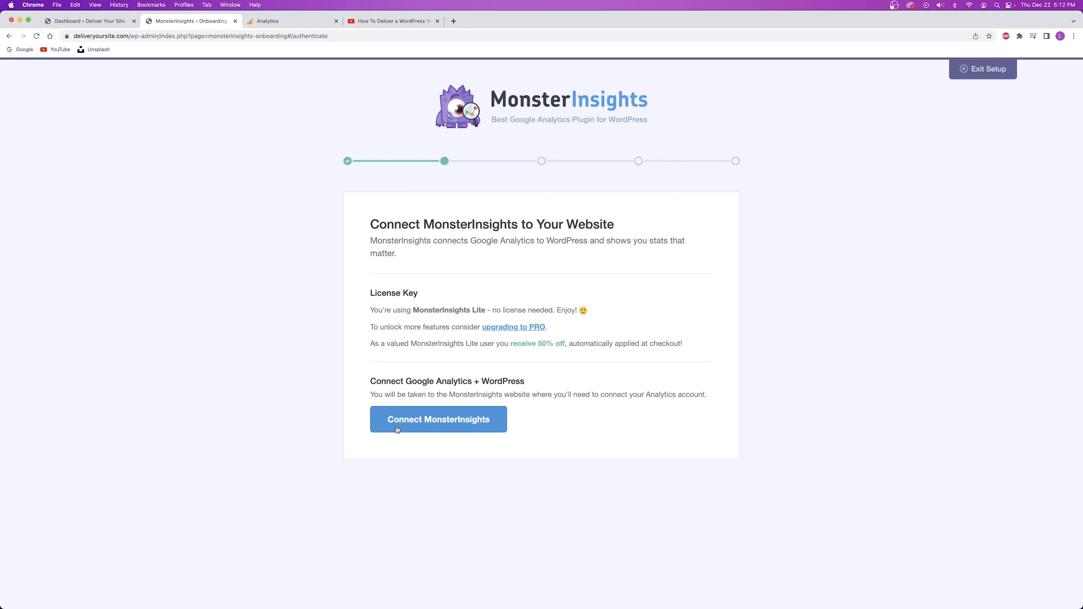
left_click(428, 423)
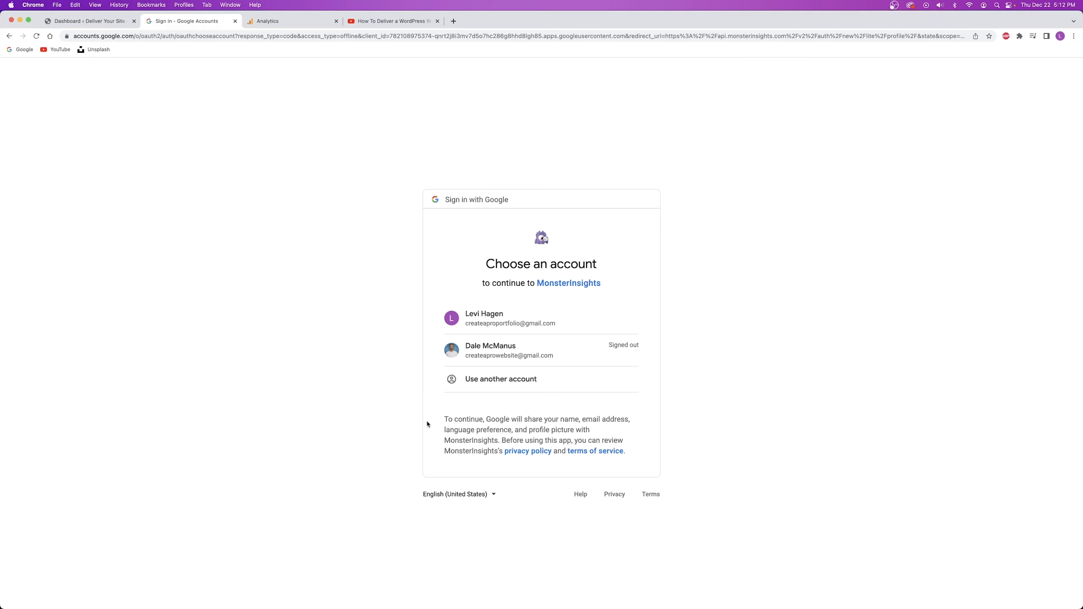
Sign in with the Google account, allow access, and connect to the Deliver Your Site Analytics profile.
left_click(492, 324)
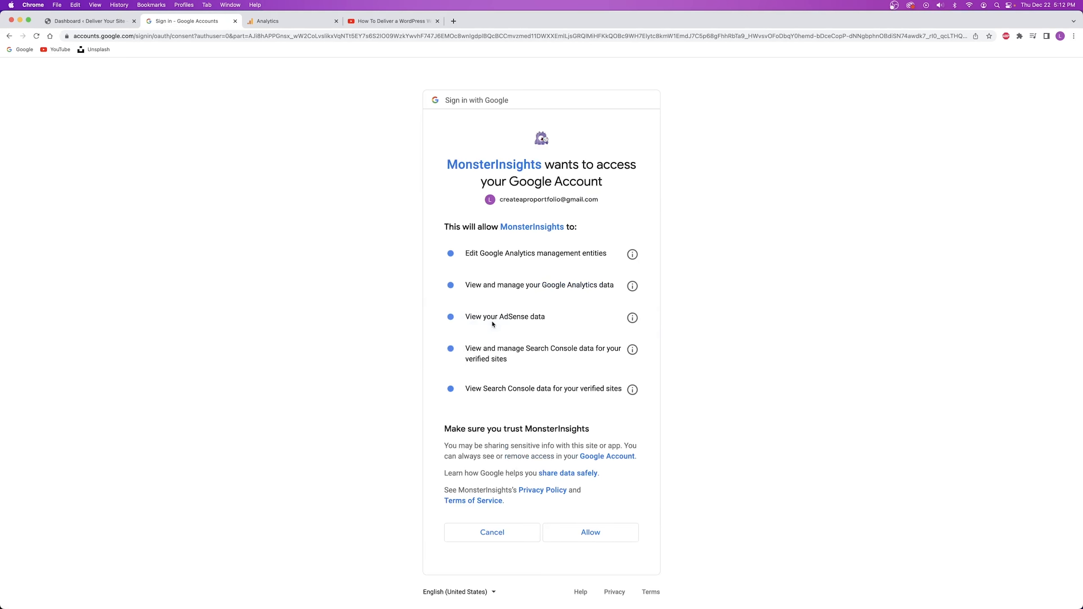
left_click(595, 534)
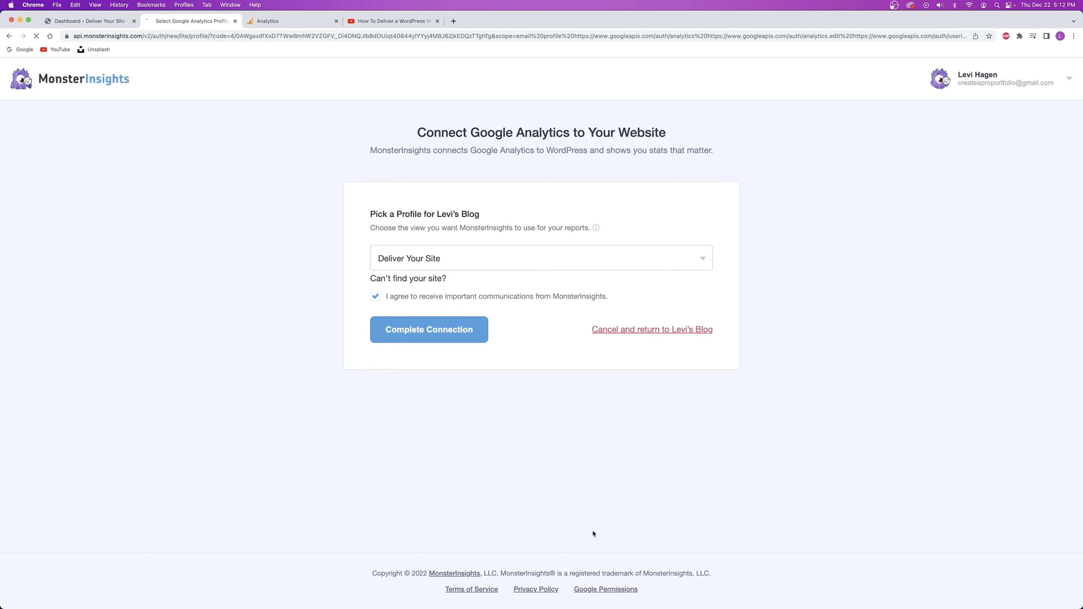
left_click(432, 267)
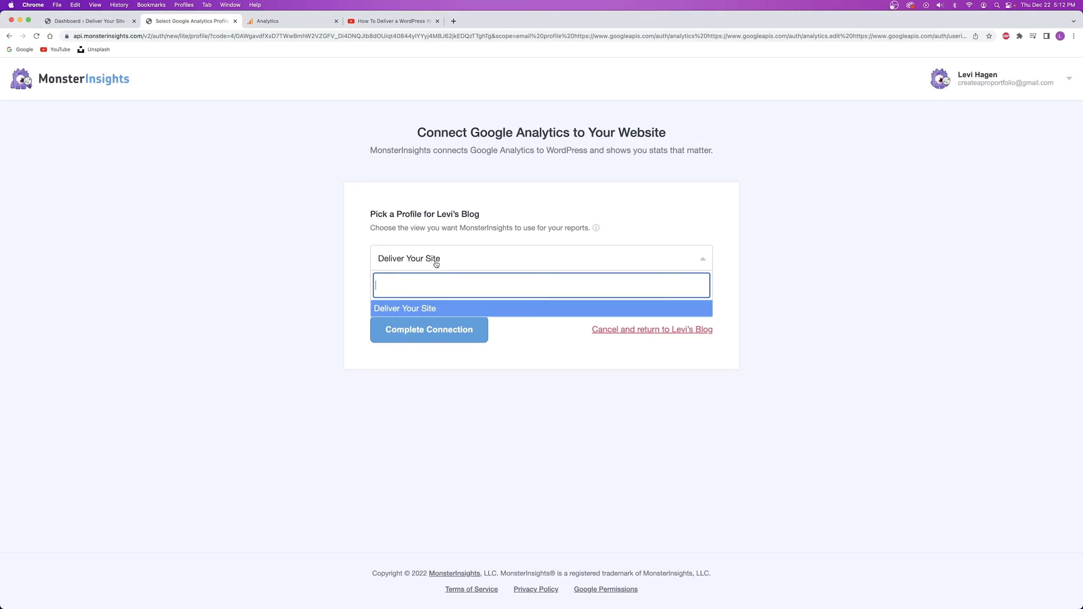
left_click(432, 265)
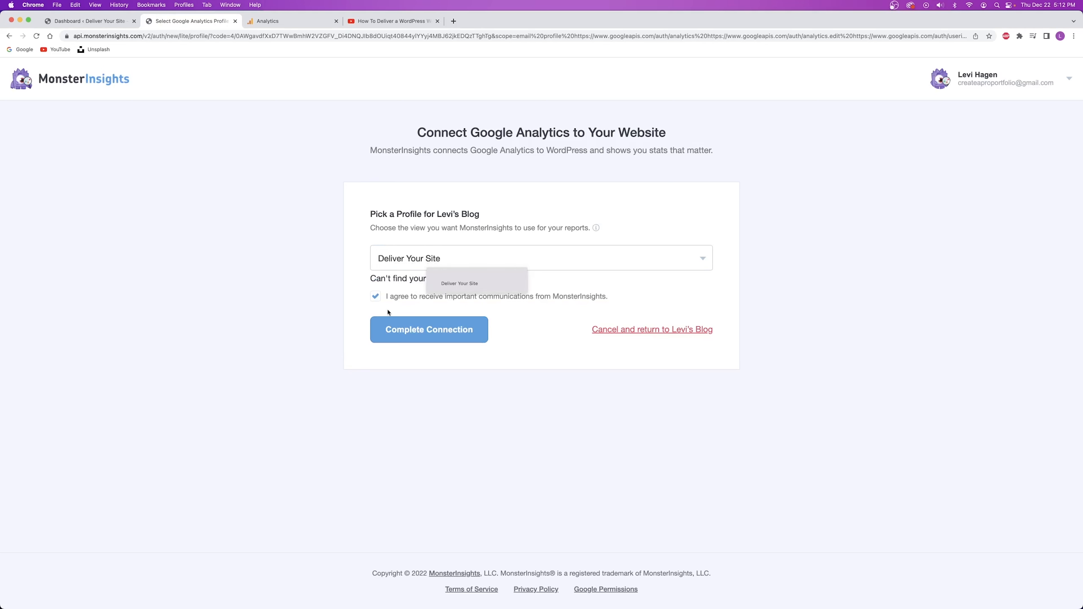
left_click(422, 332)
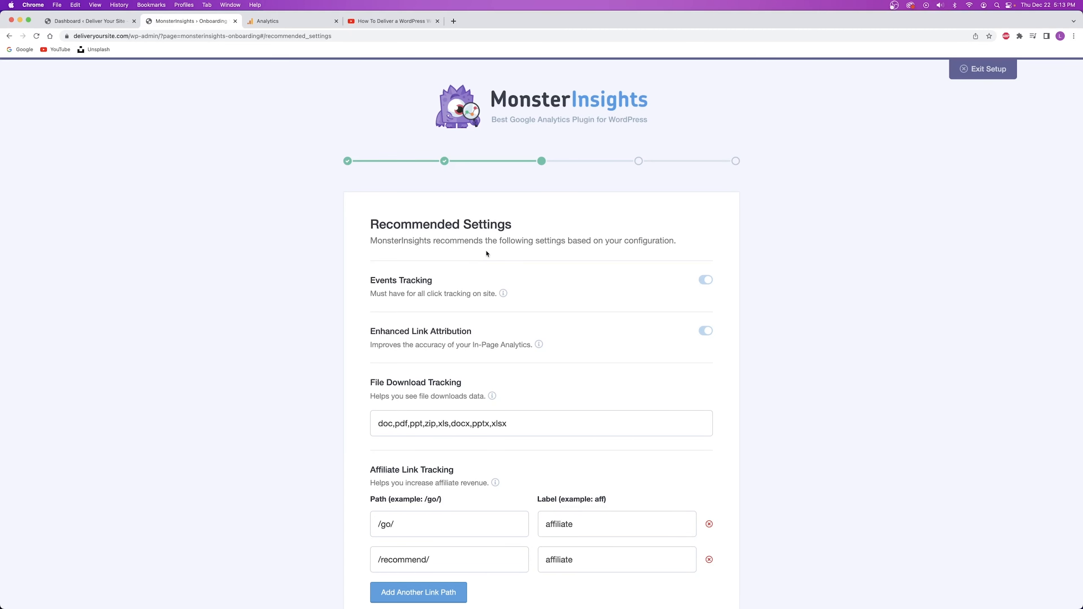
Save the recommended settings, keep the default website features, and complete setup without upgrading to Pro.
scroll(421, 299, "down", 10)
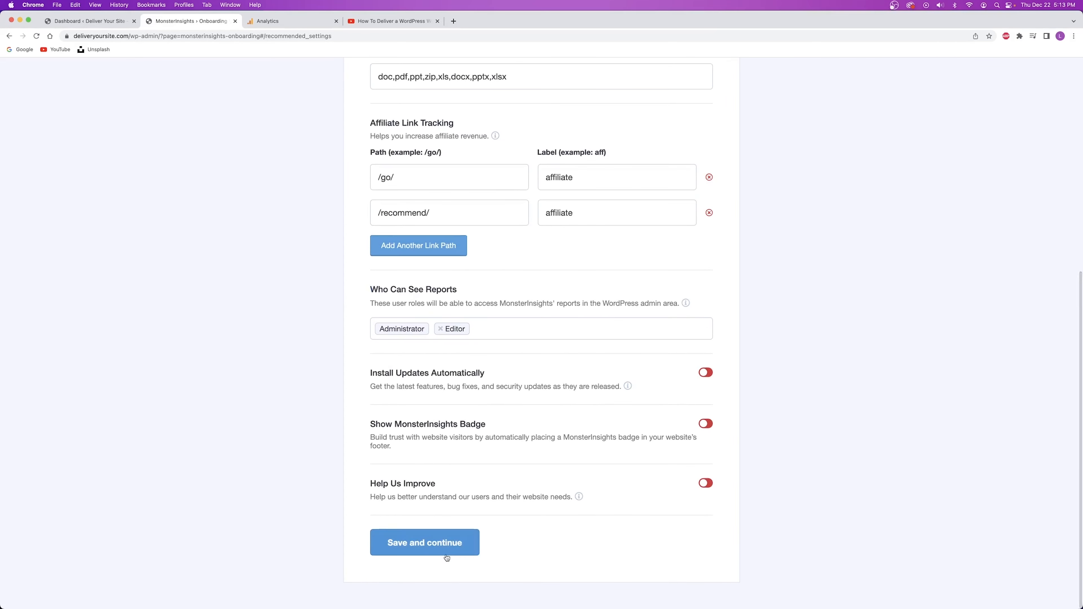
left_click(413, 544)
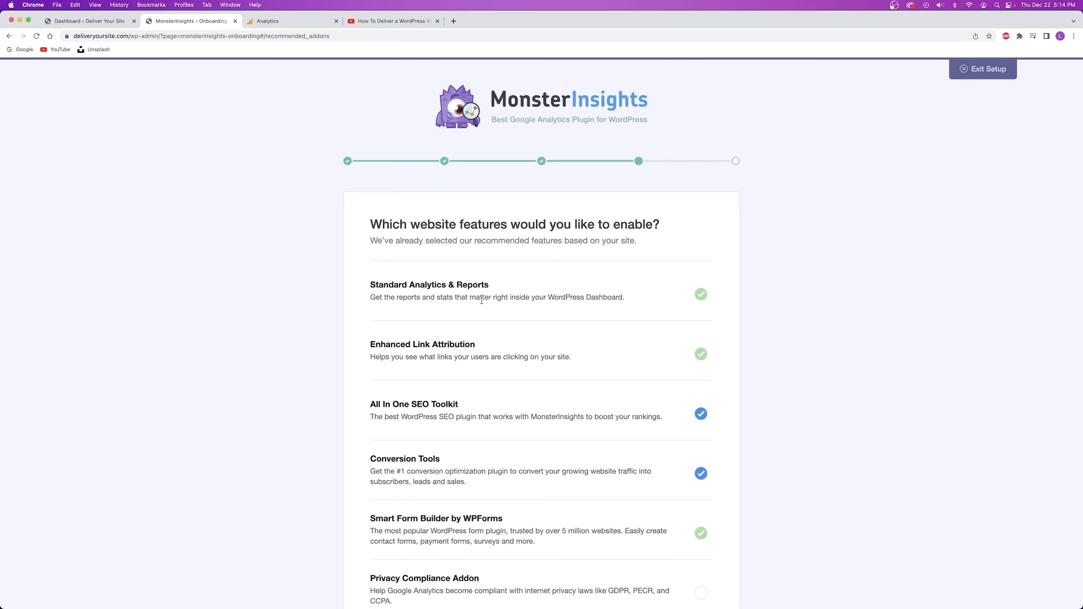
scroll(403, 277, "down", 3)
scroll(443, 266, "down", 6)
scroll(443, 265, "down", 3)
left_click(405, 507)
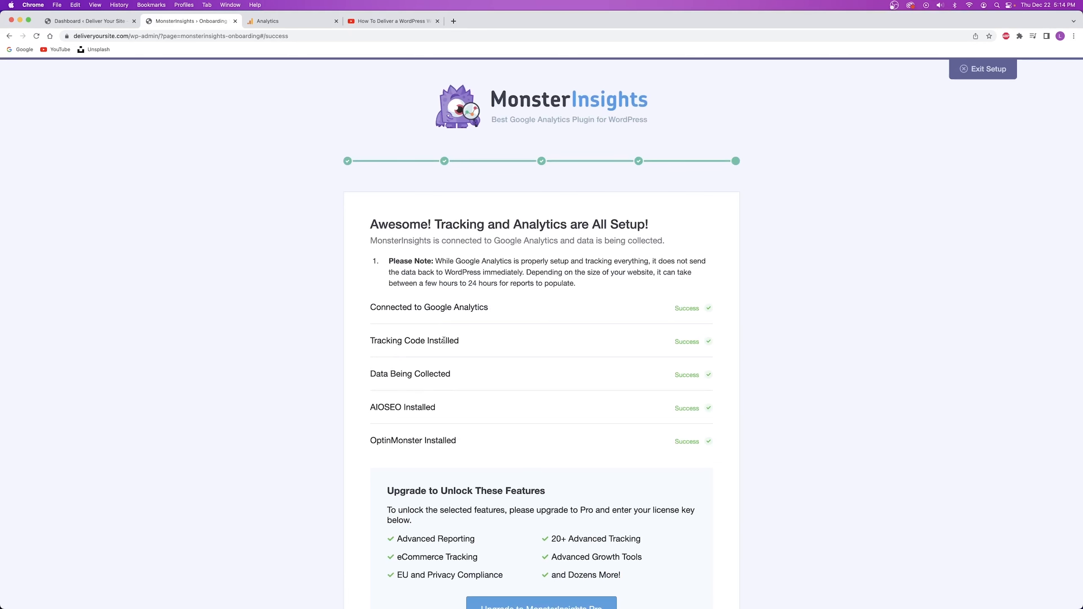
scroll(418, 291, "down", 5)
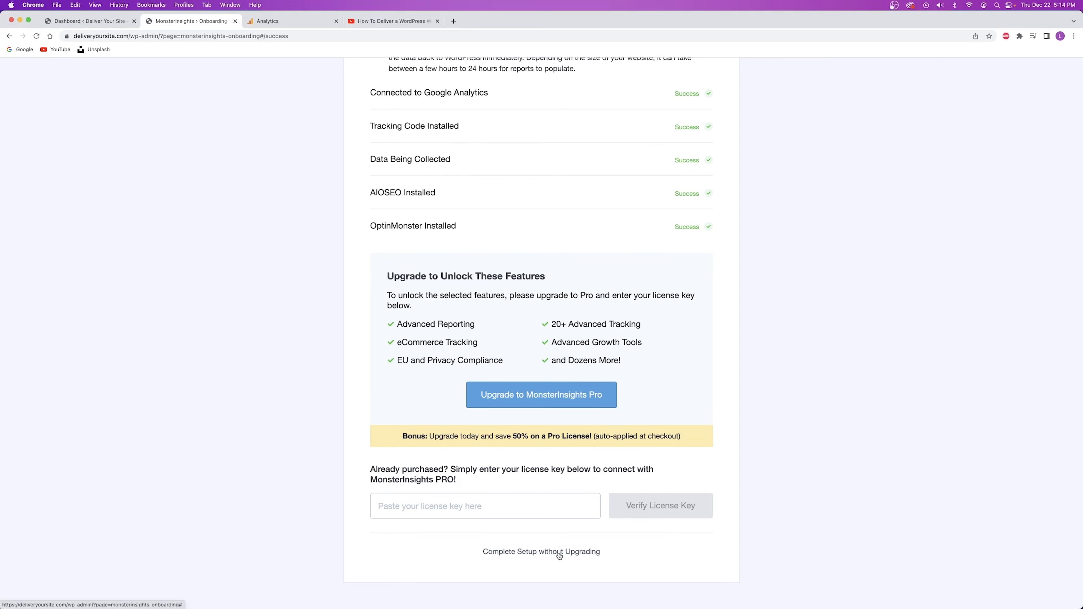
left_click(510, 555)
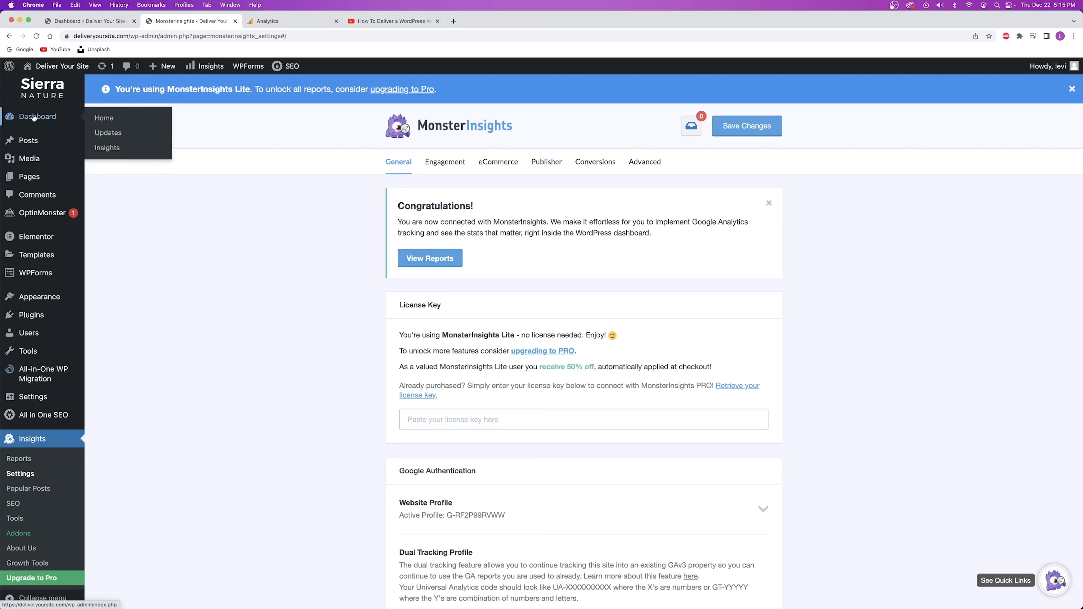
Reload the dashboard and drag the MonsterInsights widget to the top of the left column.
left_click(75, 21)
left_click(41, 38)
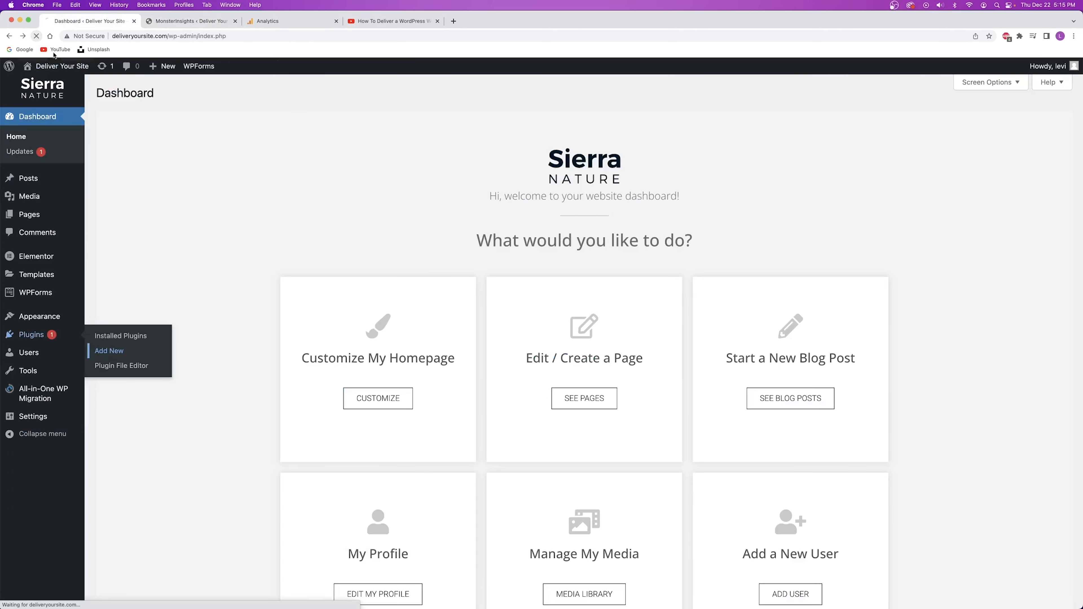
scroll(162, 161, "down", 5)
scroll(163, 160, "down", 15)
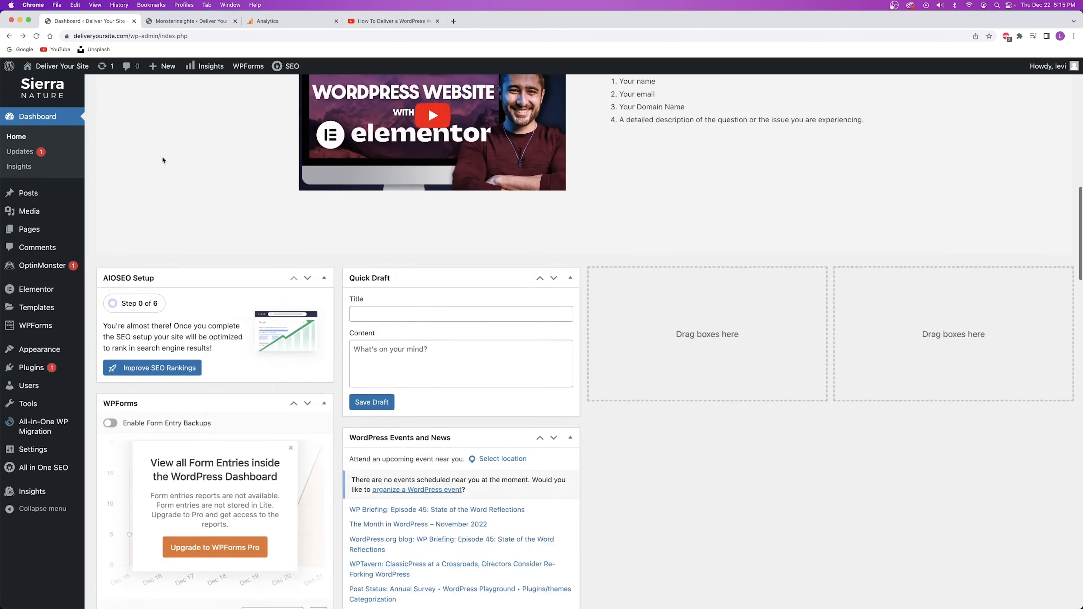
scroll(162, 159, "down", 6)
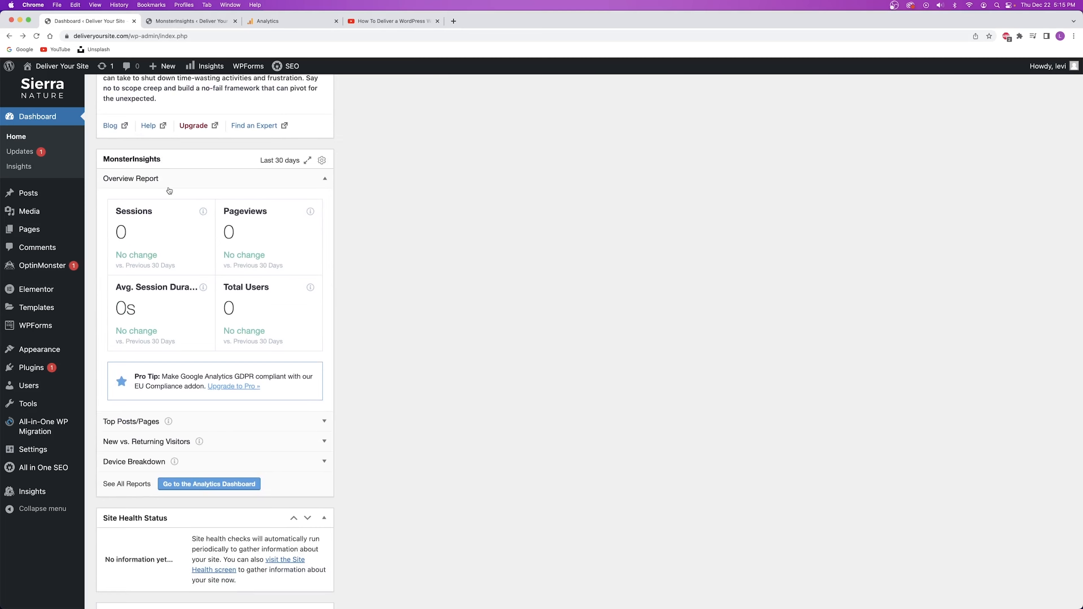
left_click_drag(184, 158, 197, 224)
scroll(203, 178, "up", 20)
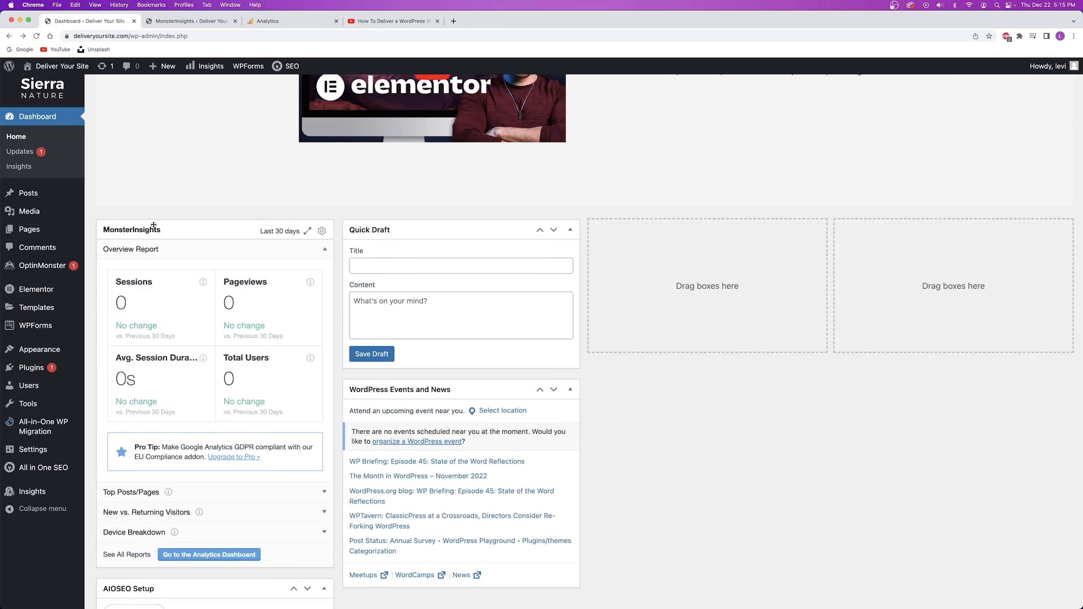
Collapse Quick Draft, Events and News, the Overview Report, AIOSEO Setup, SEO News and remaining widgets.
left_click(573, 233)
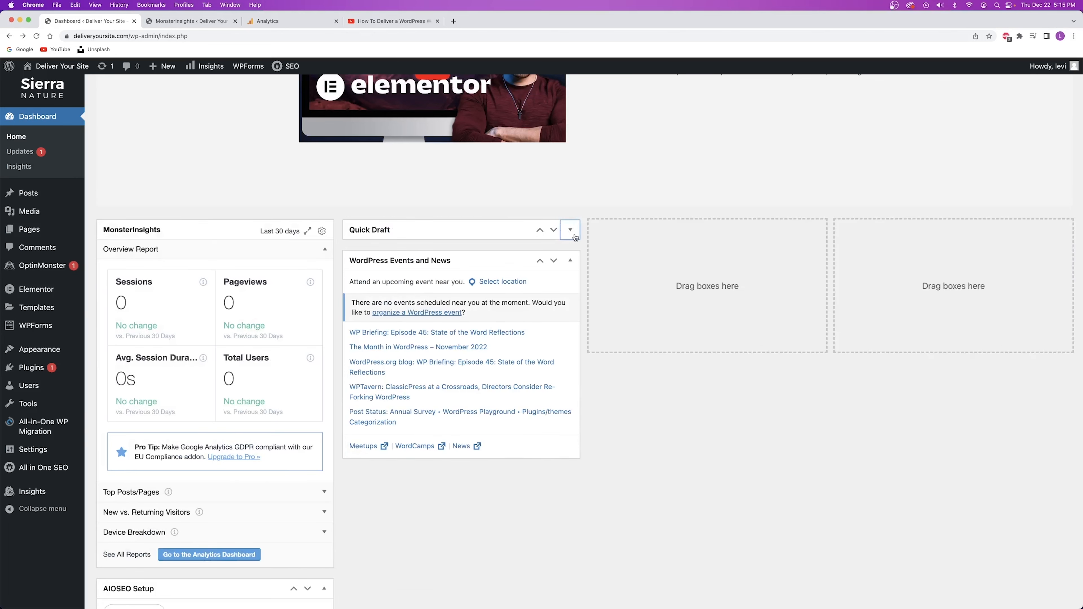
left_click(571, 260)
left_click(324, 250)
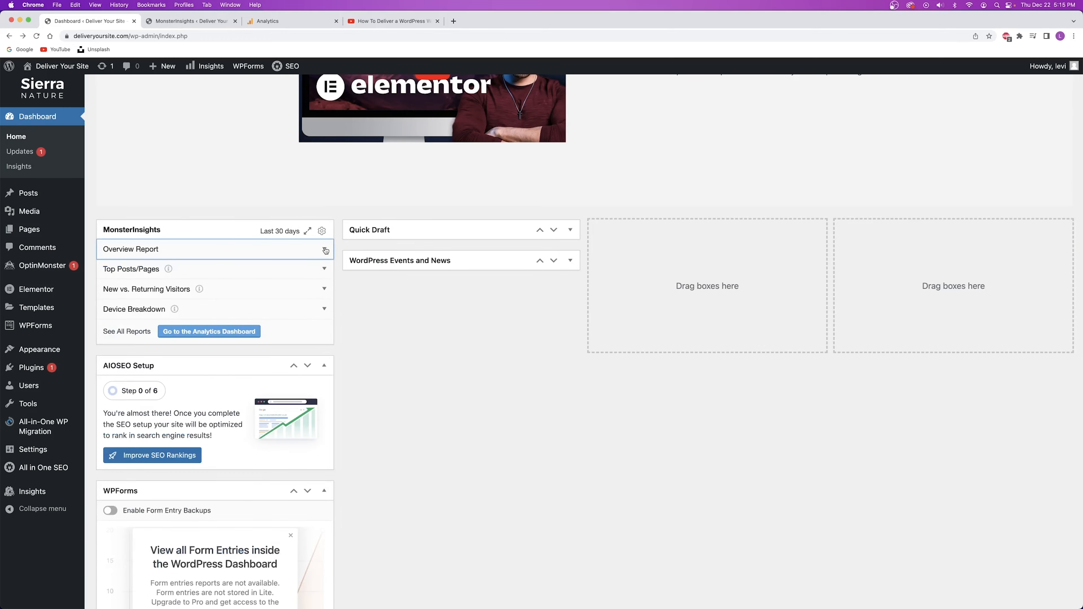
left_click(325, 366)
scroll(323, 365, "down", 1)
left_click(324, 353)
left_click(324, 383)
left_click(324, 415)
left_click(324, 445)
left_click(324, 476)
left_click(324, 506)
scroll(324, 352, "up", 12)
scroll(321, 348, "down", 14)
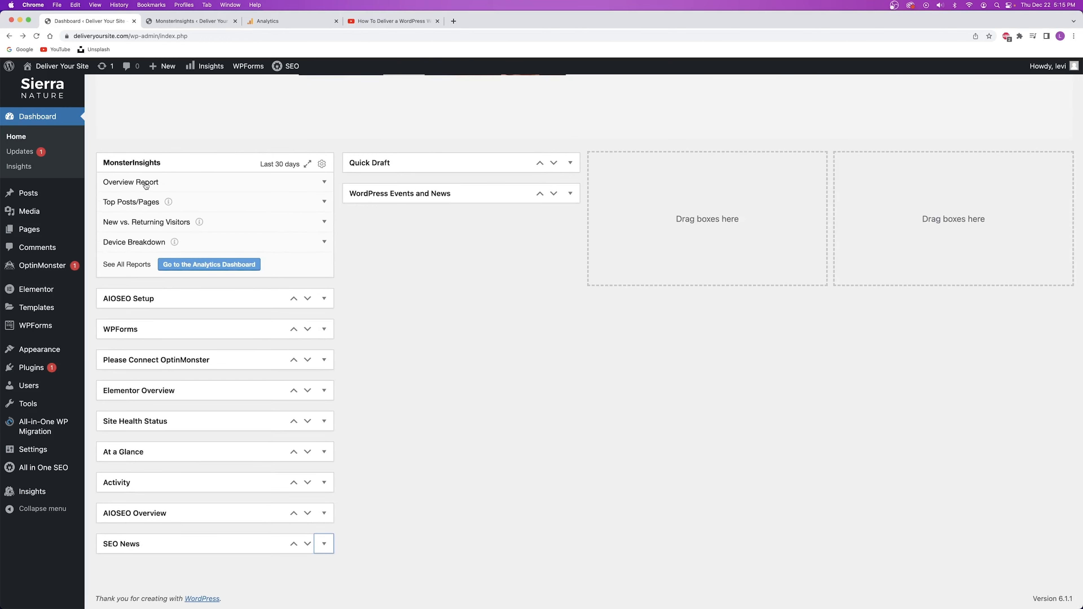
Expand the MonsterInsights Overview Report to review sessions, pageviews and users.
left_click(325, 182)
scroll(324, 182, "down", 2)
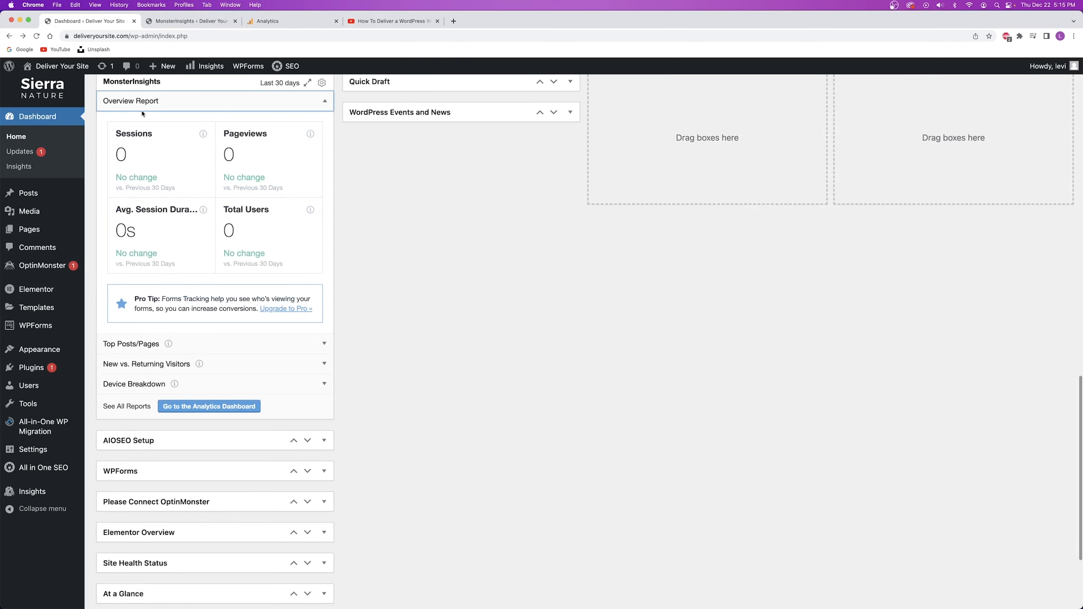
scroll(212, 300, "up", 2)
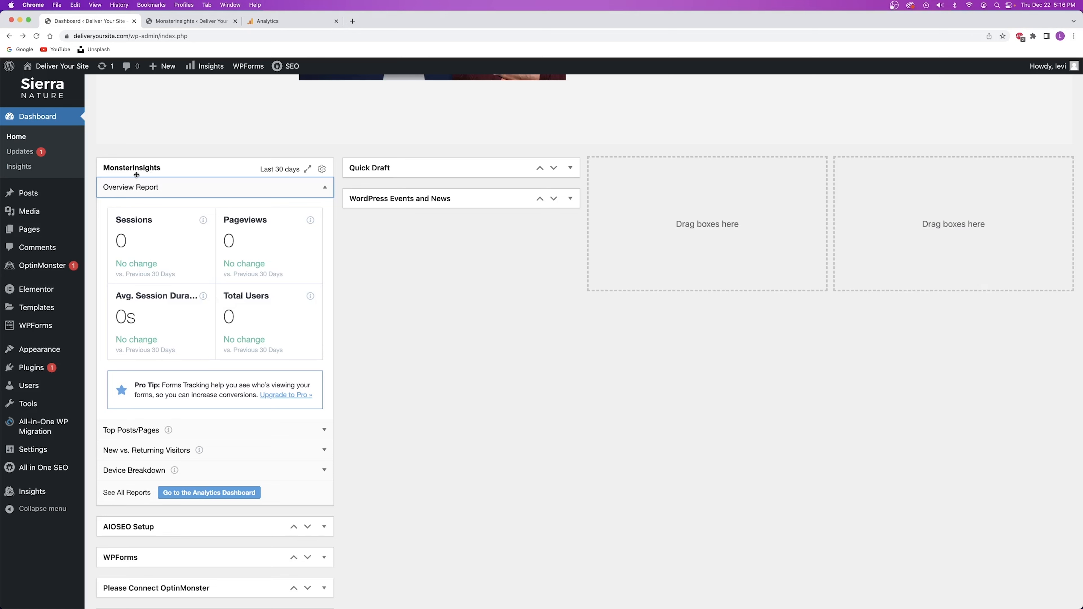
Compare the dashboard report against the Google Analytics installation instructions in the Analytics tab.
left_click(268, 22)
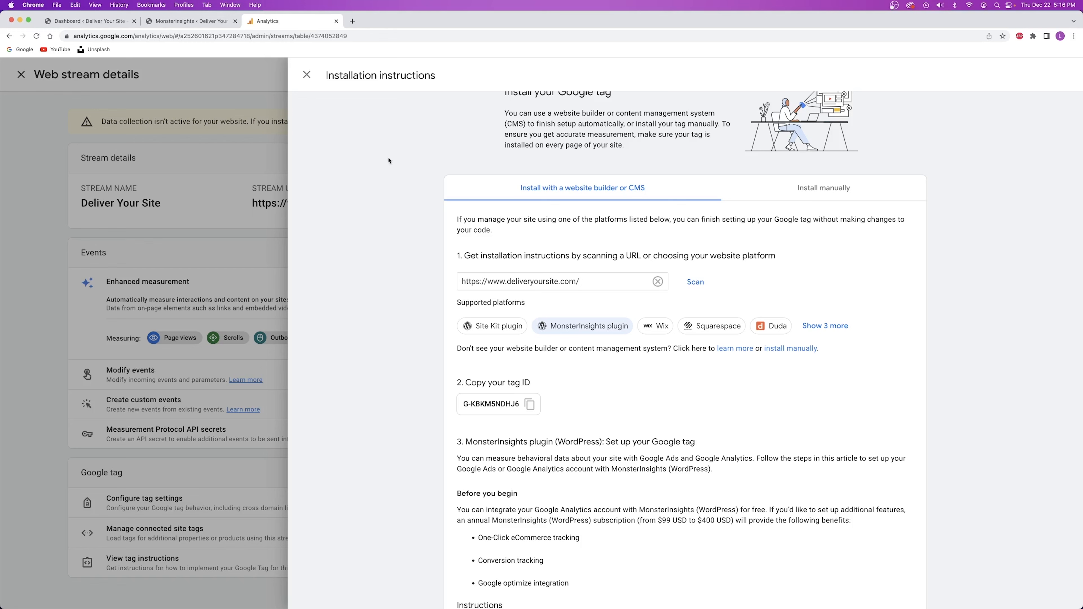
left_click(73, 21)
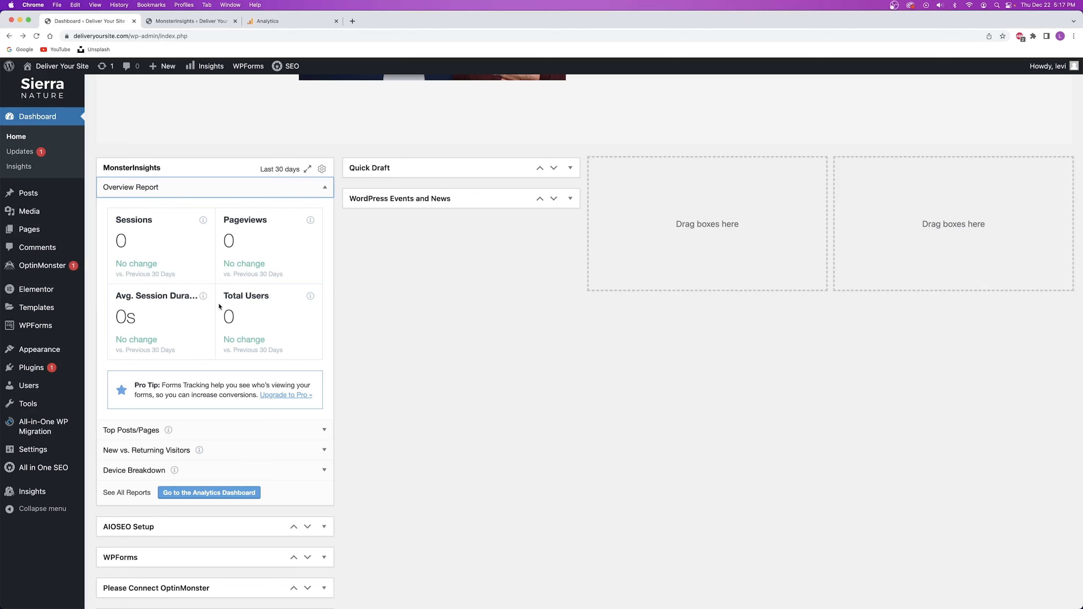
left_click(273, 21)
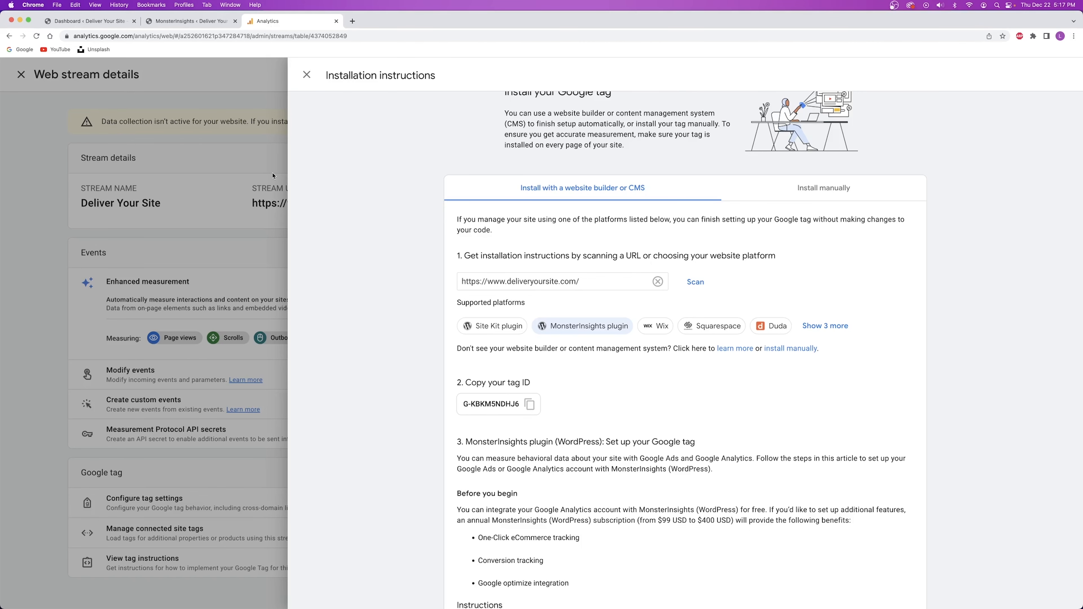
left_click(87, 22)
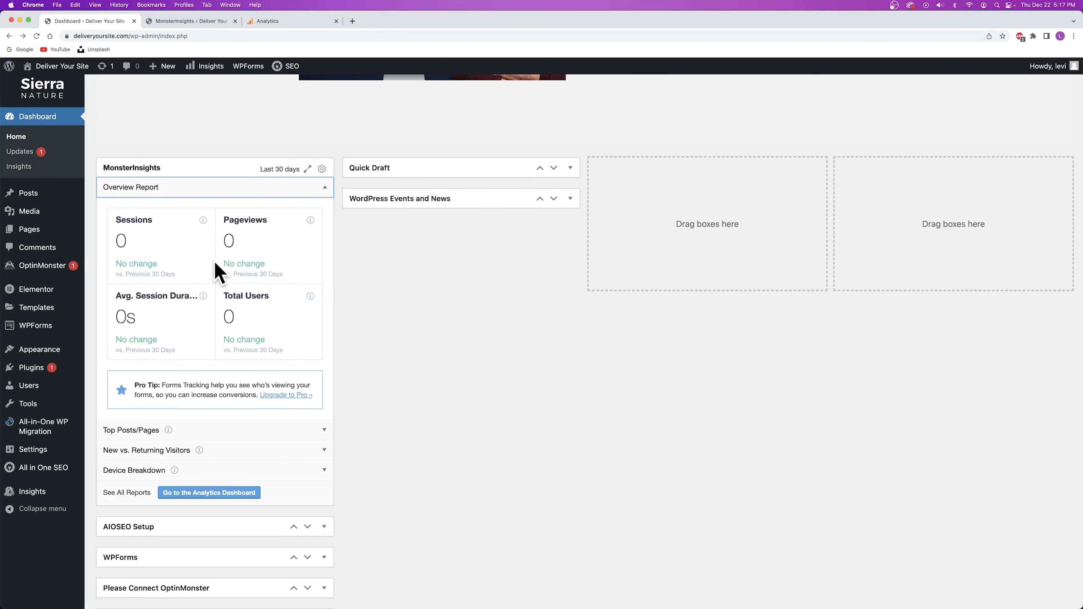
scroll(215, 260, "up", 15)
scroll(215, 260, "down", 10)
scroll(215, 260, "down", 5)
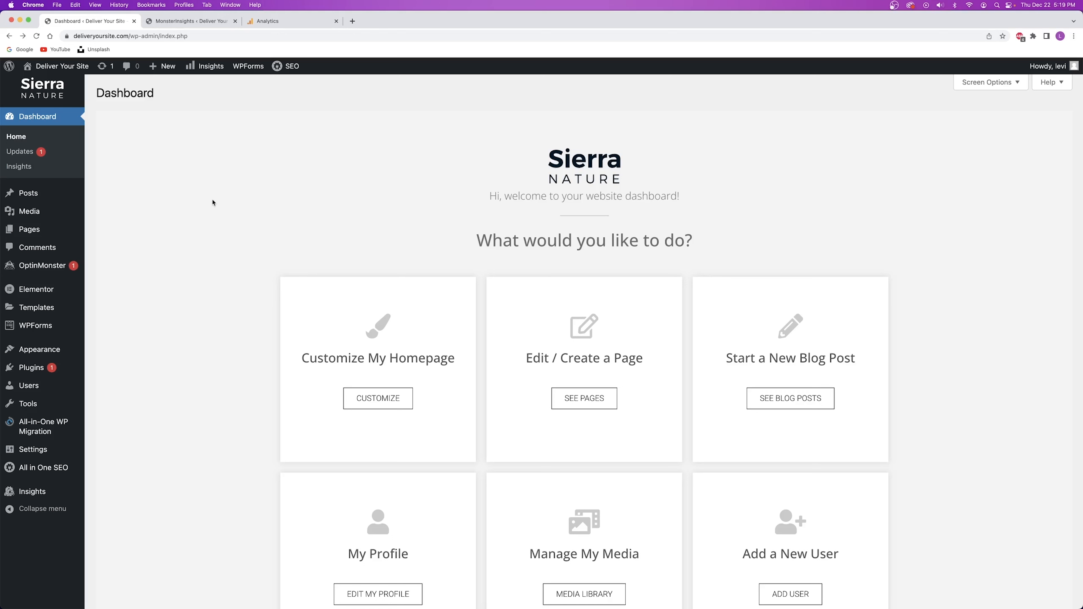
Open Users > All Users in a new browser tab.
mouse_move(31, 388)
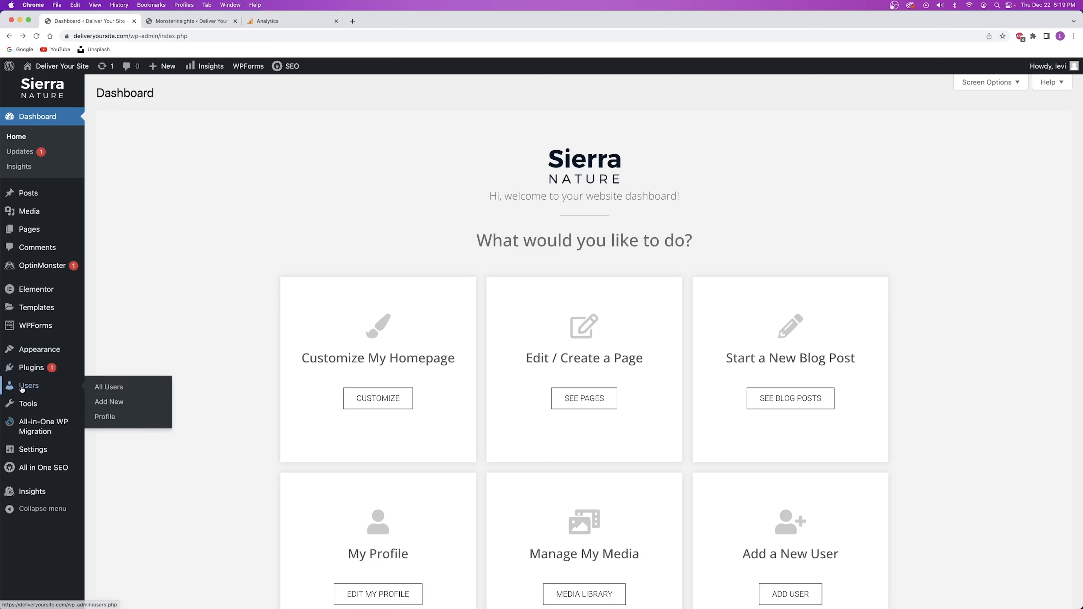
right_click(112, 387)
left_click(129, 392)
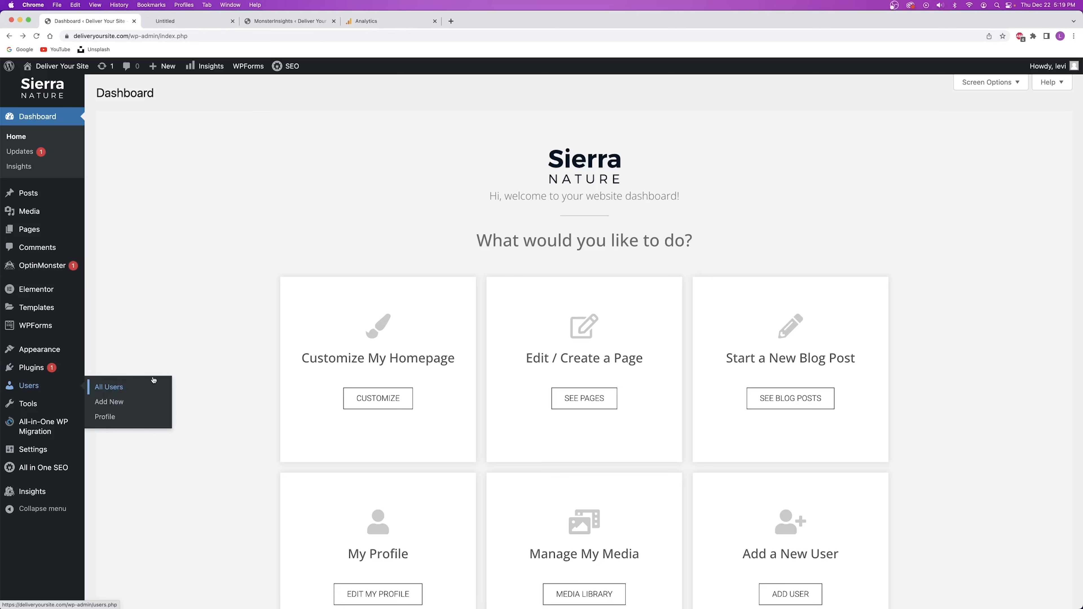
Close the Analytics and MonsterInsights tabs and switch to the Users list.
left_click(437, 21)
left_click(336, 21)
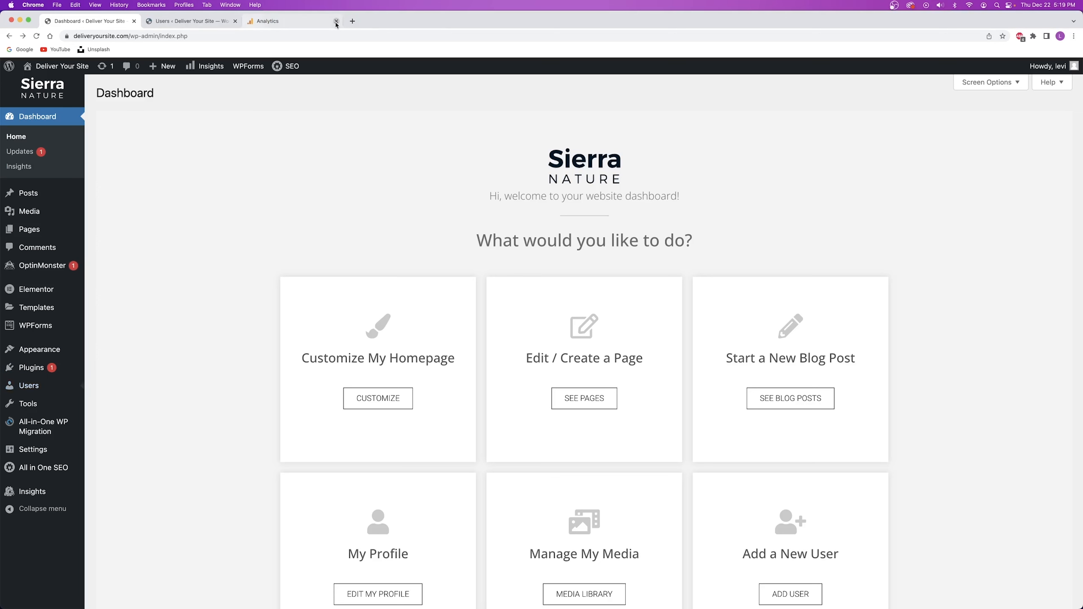
left_click(187, 21)
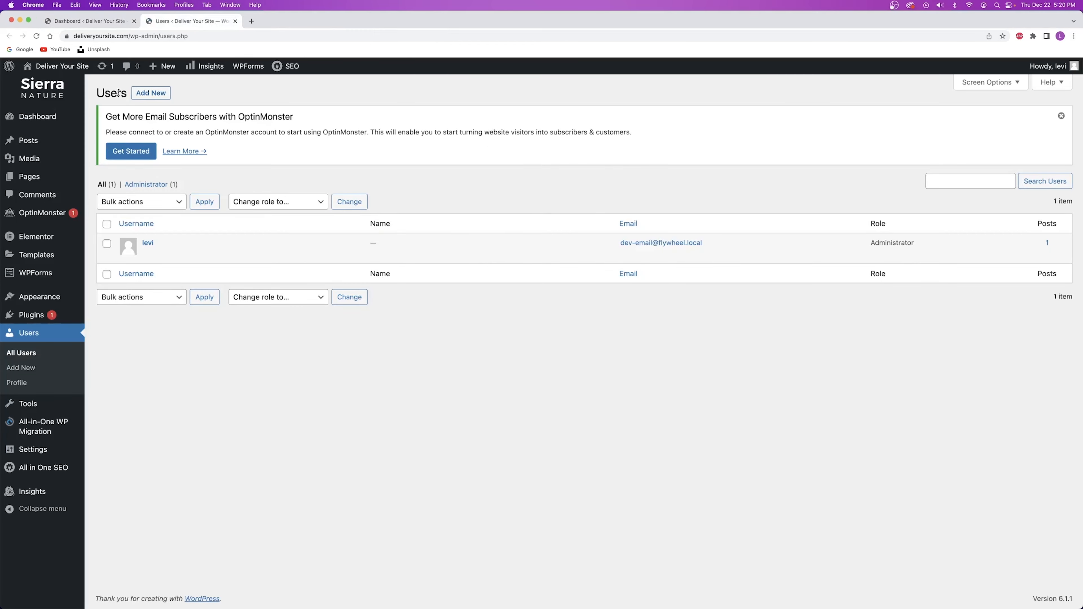
mouse_move(188, 261)
mouse_move(147, 244)
Add a new user, entering the username, e-mail address, first name and last name.
left_click(154, 93)
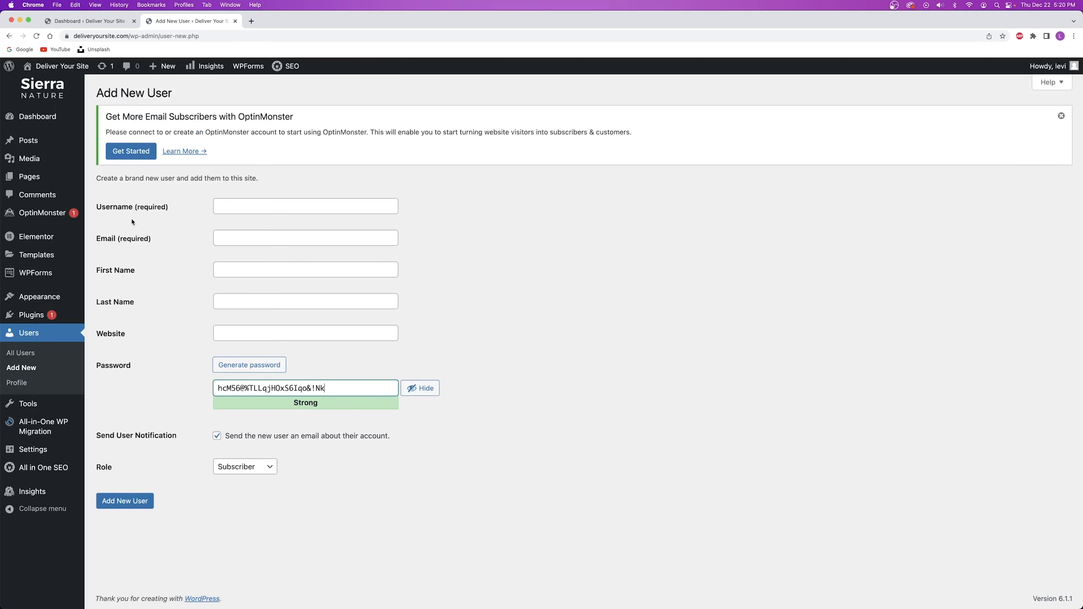
left_click(242, 202)
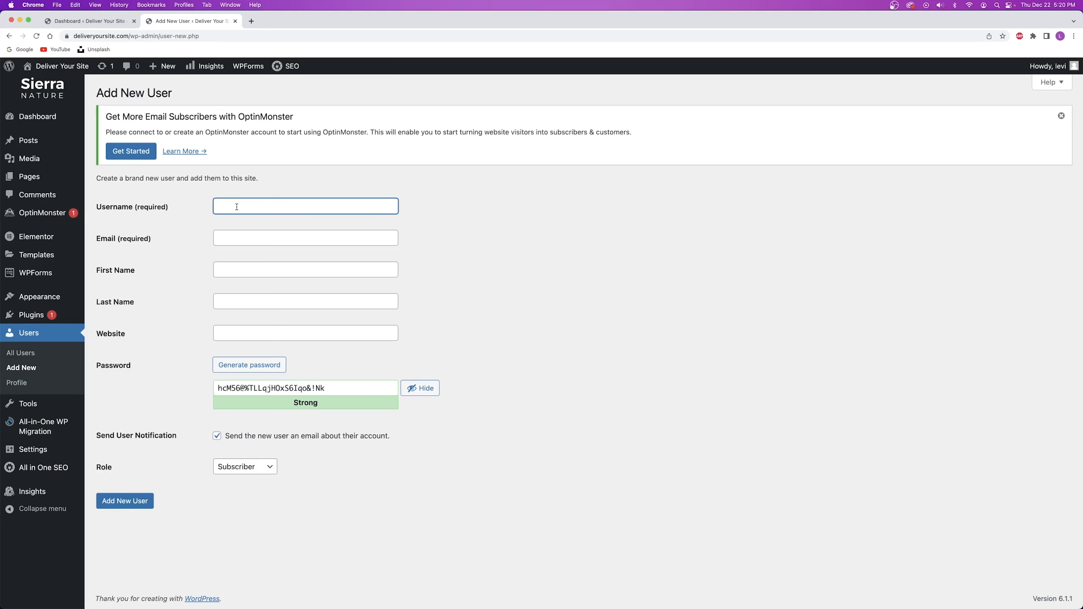
type("john")
left_click(200, 208)
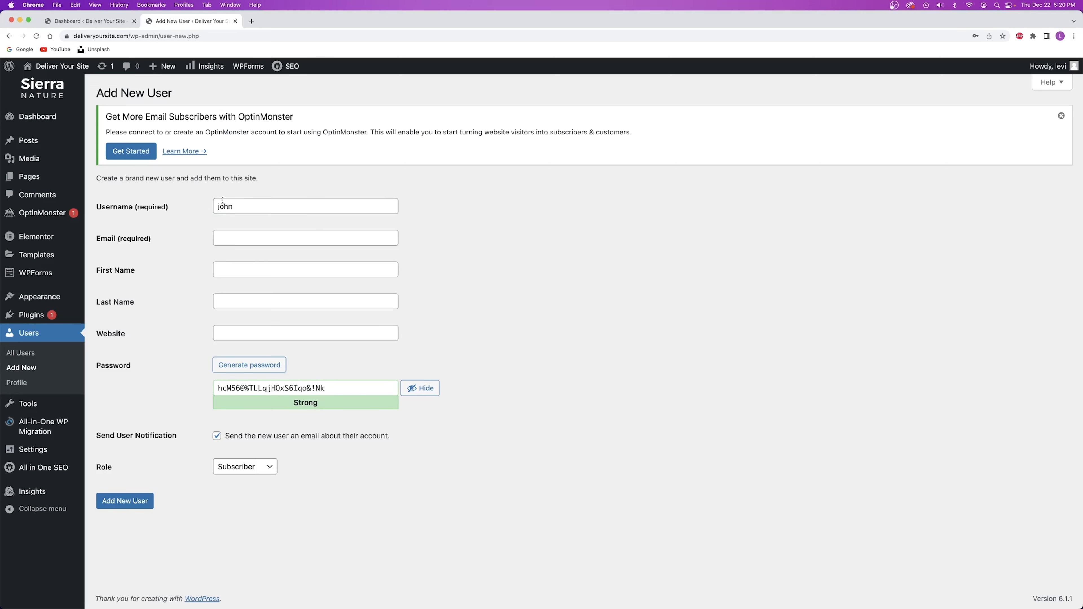
left_click(222, 239)
type("joh")
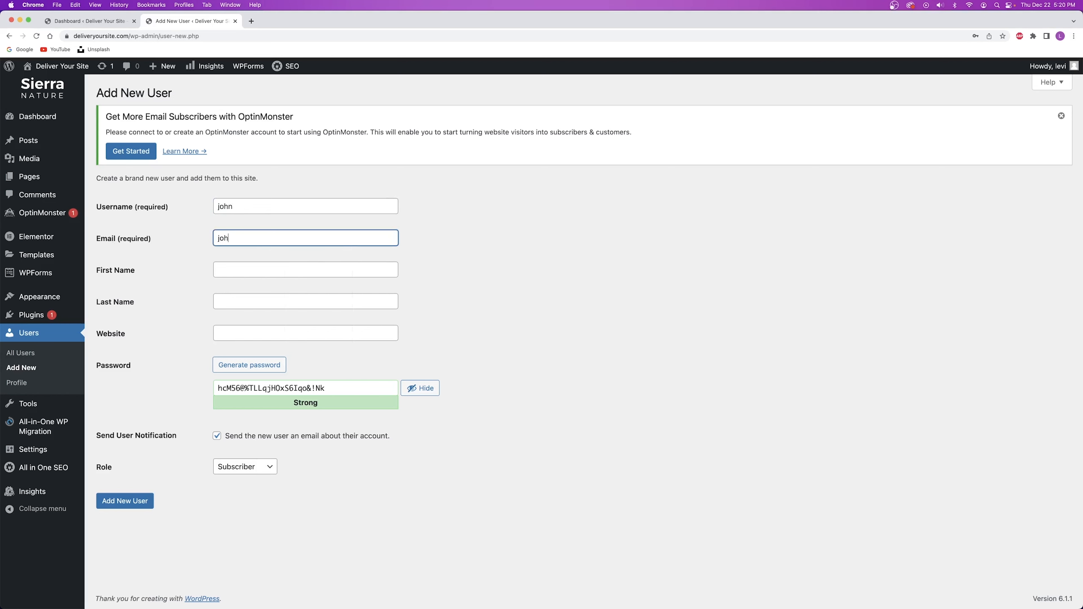
type("n@example.com")
left_click(300, 222)
left_click(215, 270)
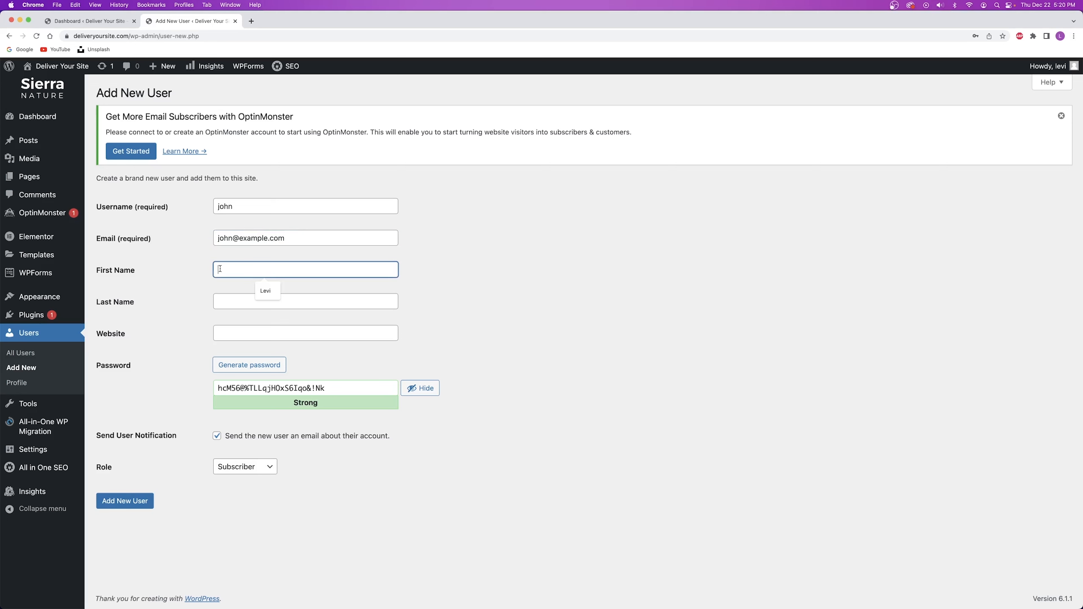
type("John")
key("Tab")
type("Doe")
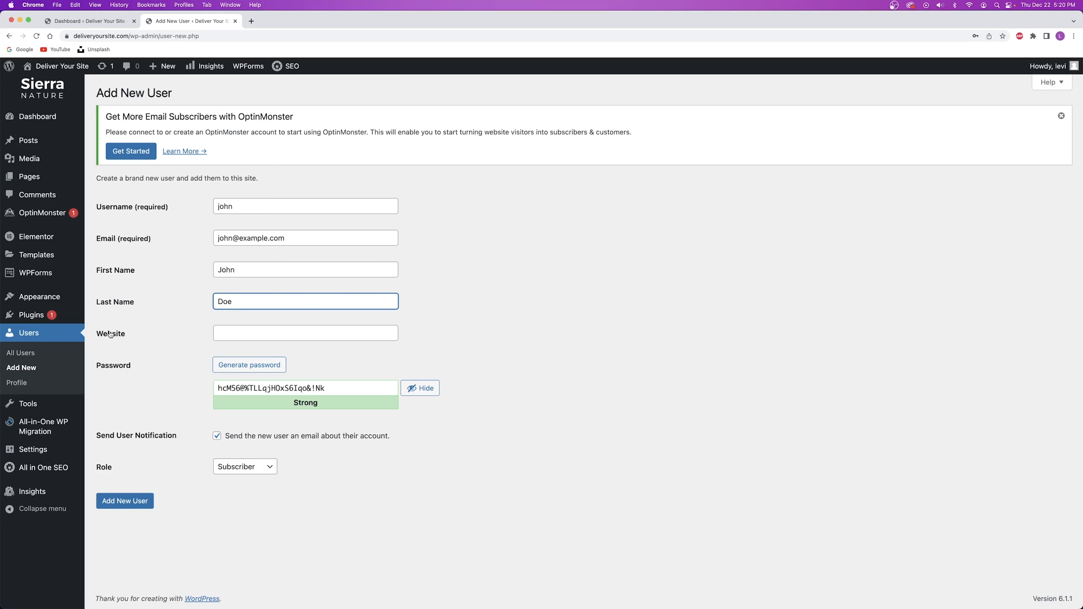
left_click(263, 332)
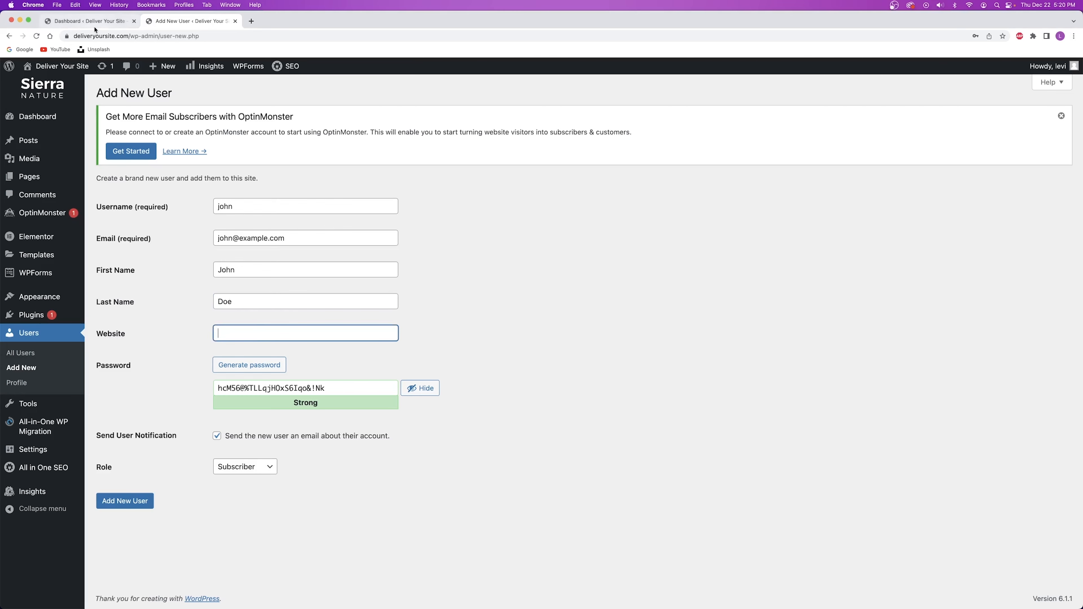
right_click(54, 69)
left_click(84, 77)
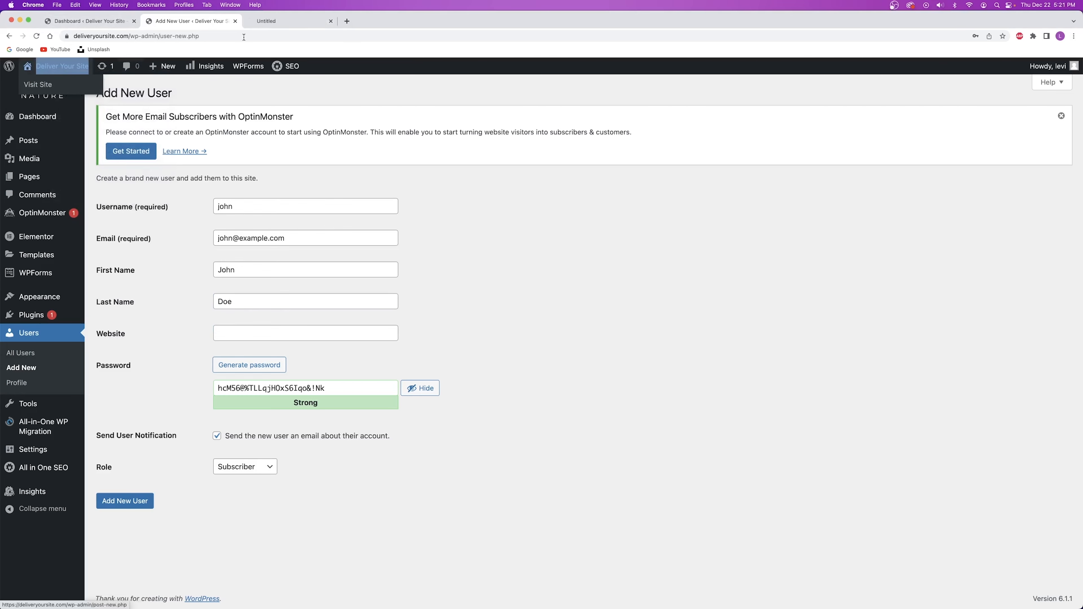
left_click(295, 20)
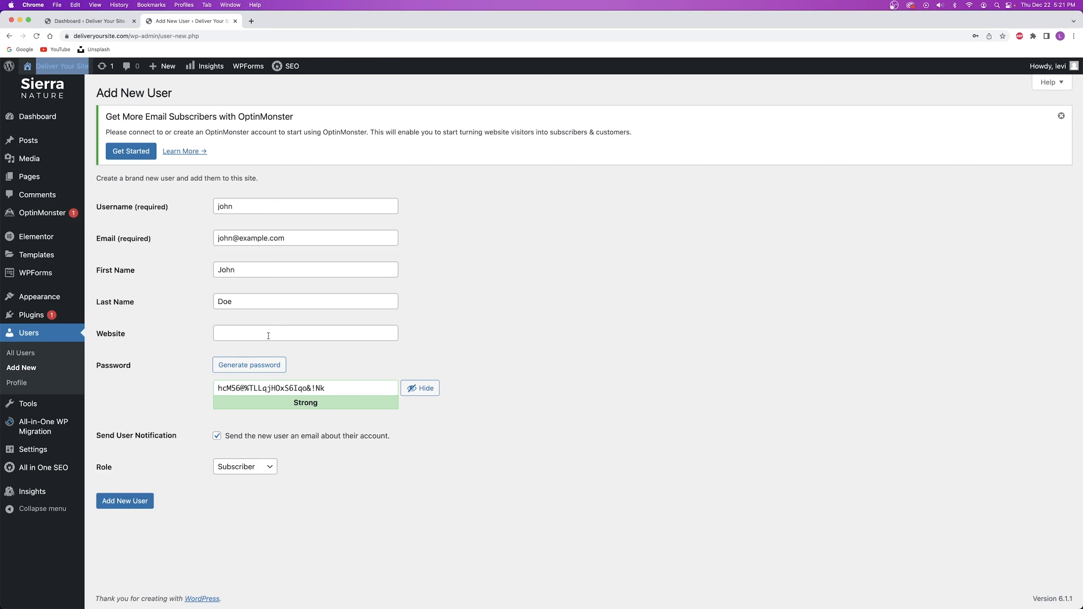
left_click(259, 330)
type("https://www.deliveryoursite.com/")
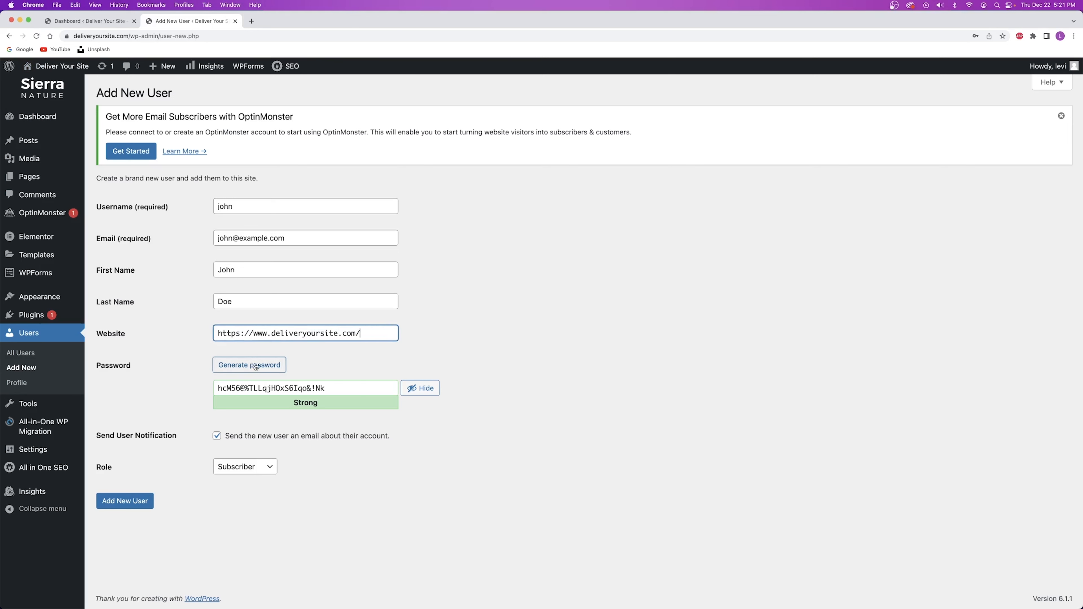
Replace the generated password with a weak one, confirm its use, and open the Role dropdown.
left_click_drag(327, 387, 184, 394)
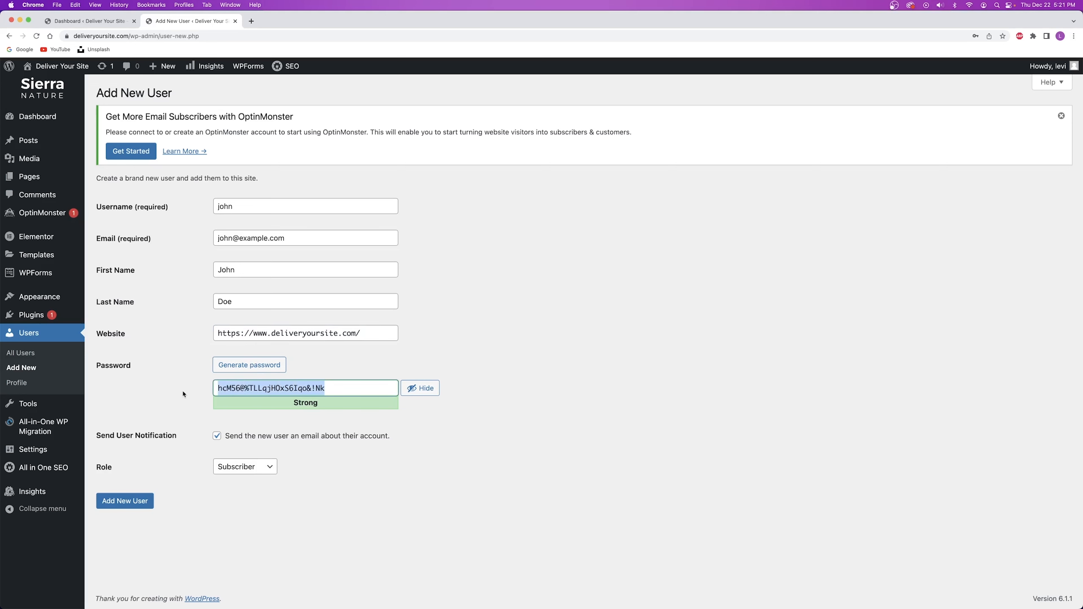
type("password")
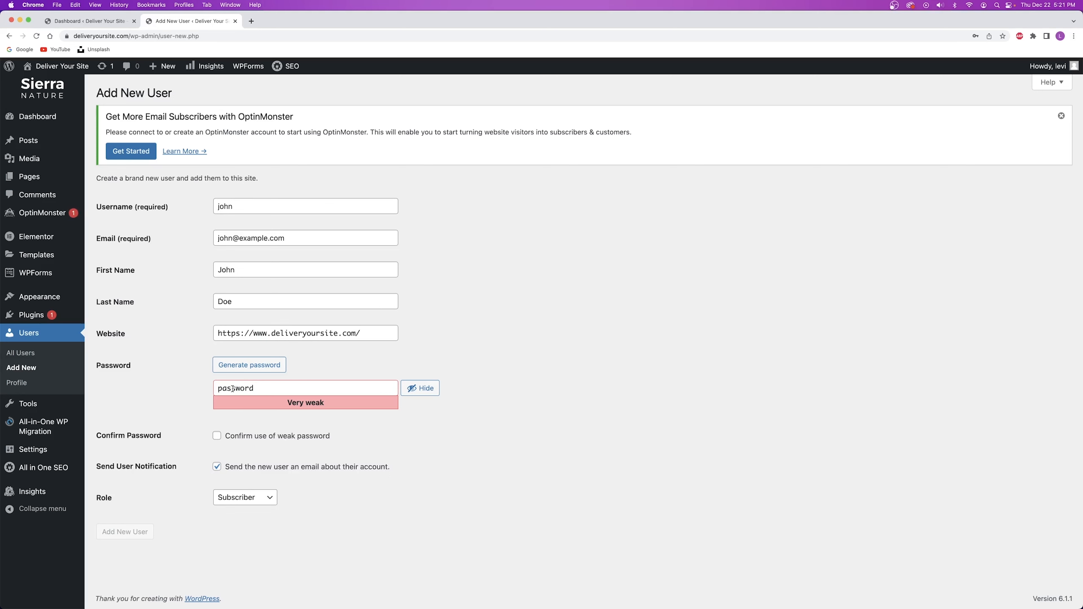
left_click(216, 435)
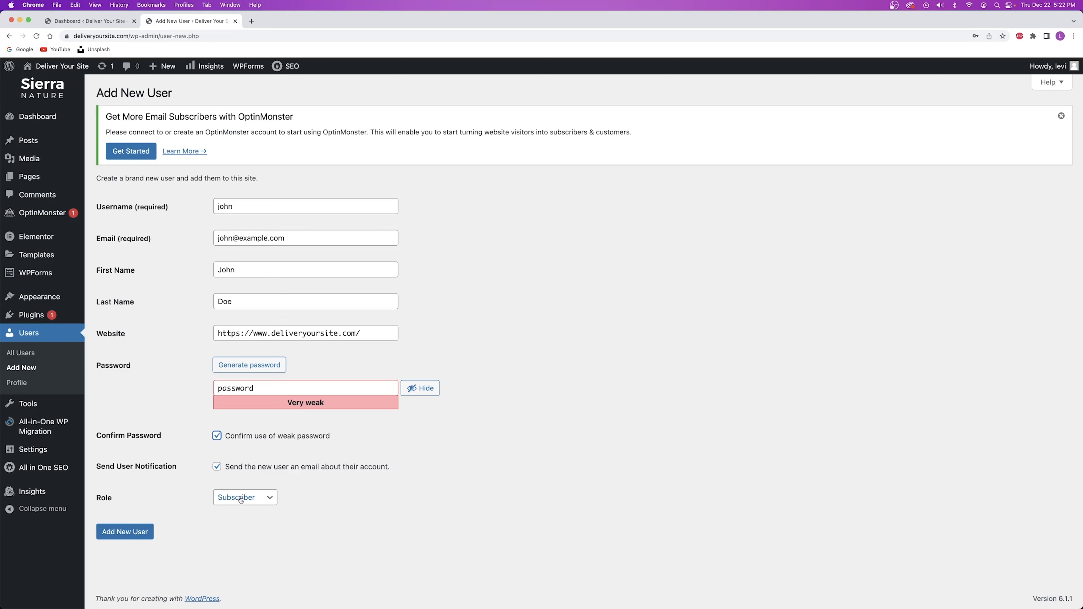
left_click(253, 498)
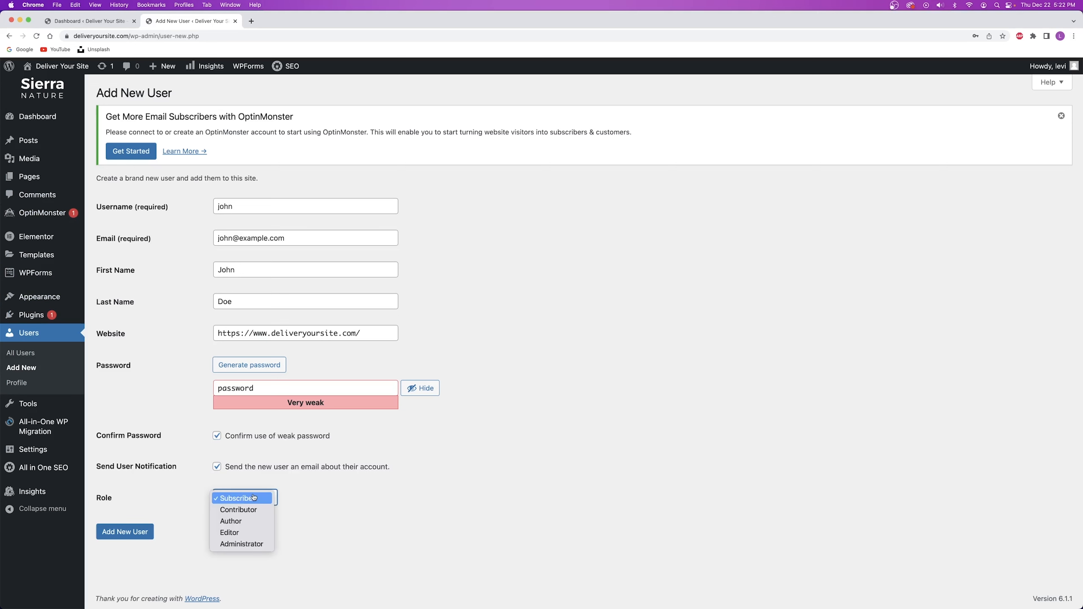
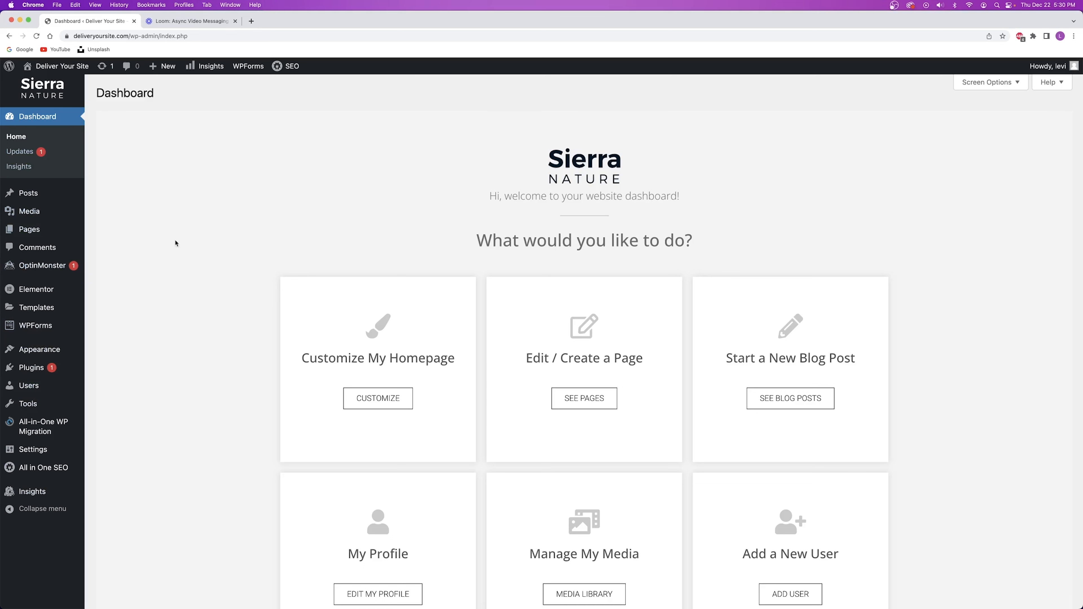
Switch from the WordPress Dashboard tab to the Loom homepage tab.
key("ctrl+Tab")
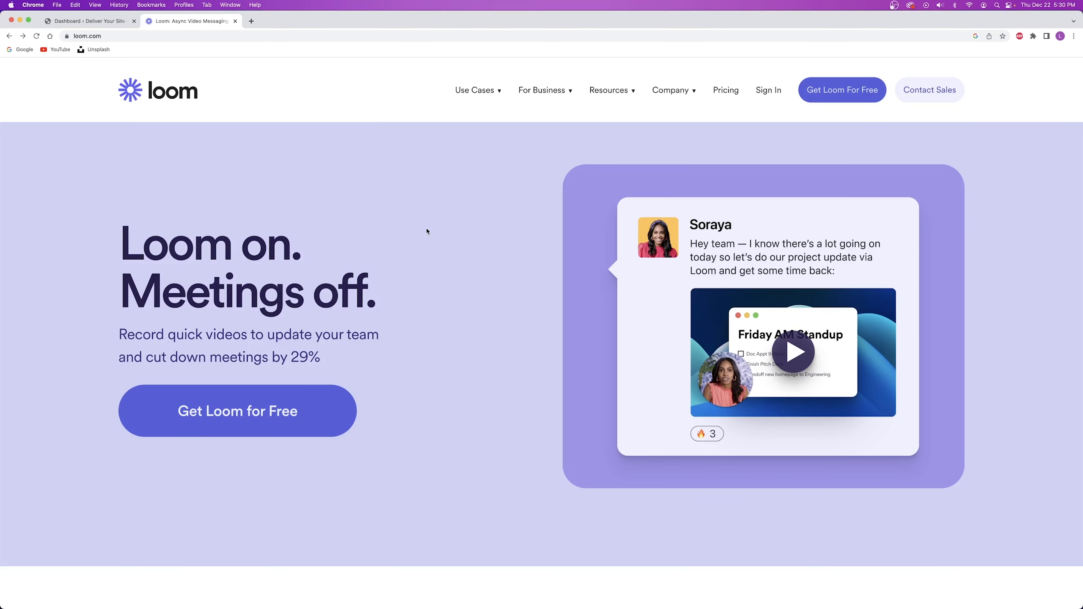
Scroll down the Loom homepage through How Loom Works and Share with a link.
scroll(431, 231, "down", 10)
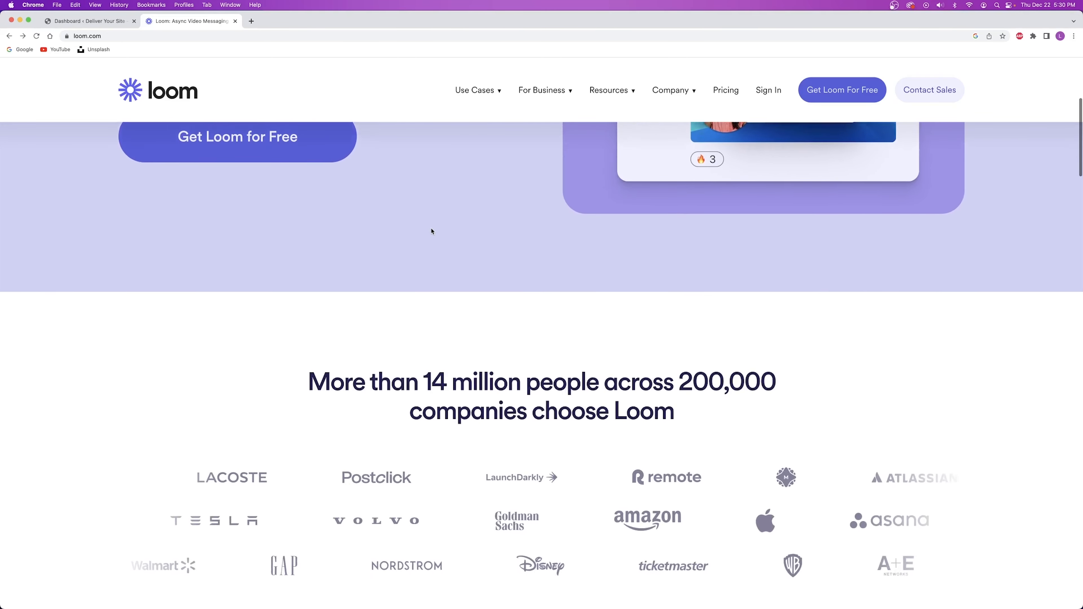
scroll(430, 228, "down", 10)
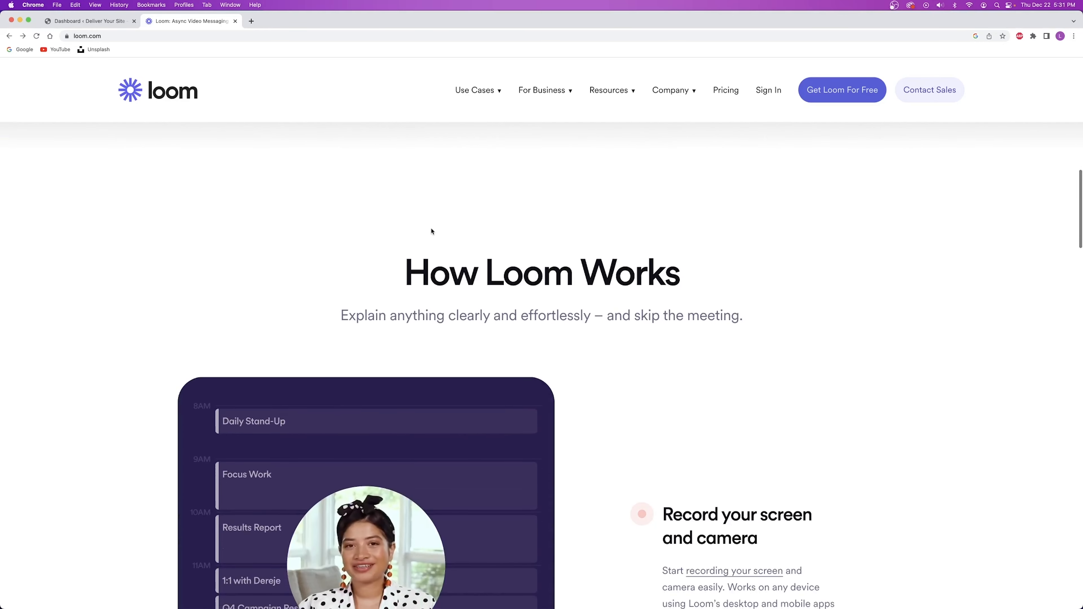
scroll(431, 230, "down", 5)
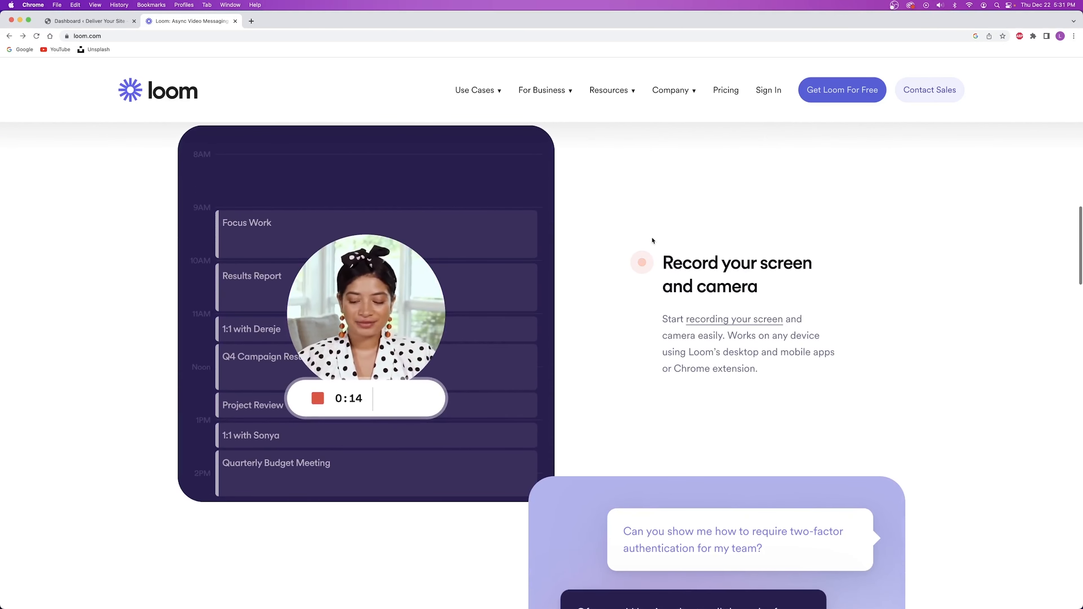
scroll(705, 264, "down", 10)
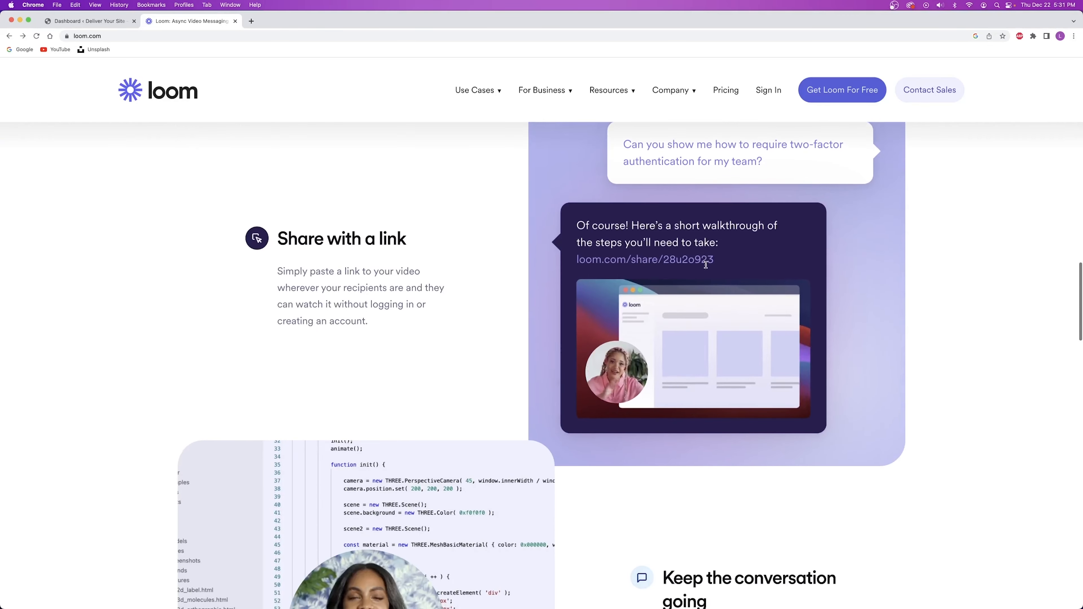
scroll(314, 252, "down", 5)
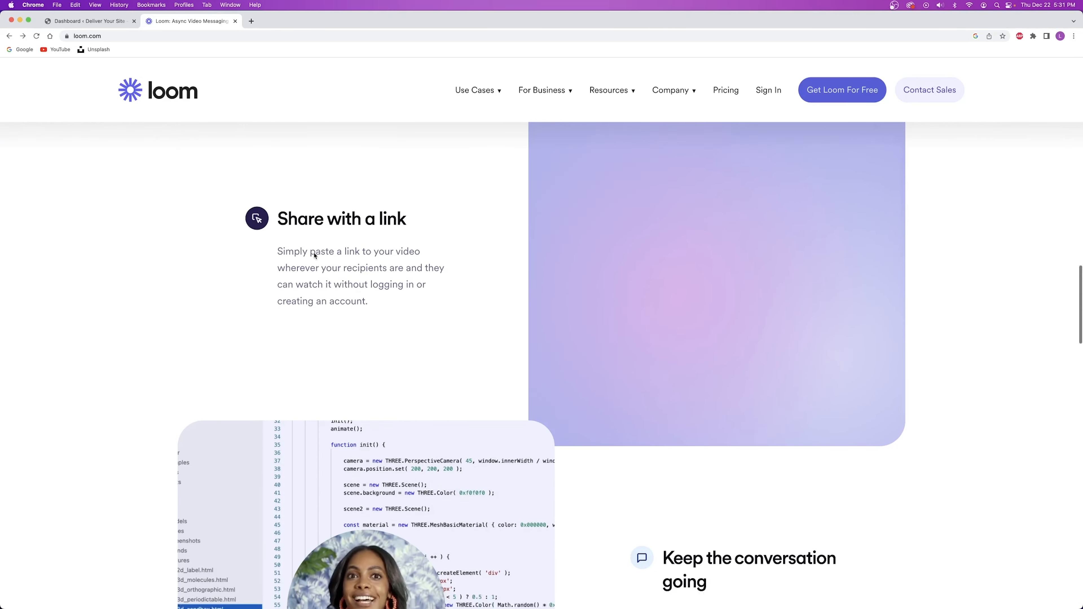
scroll(314, 255, "down", 4)
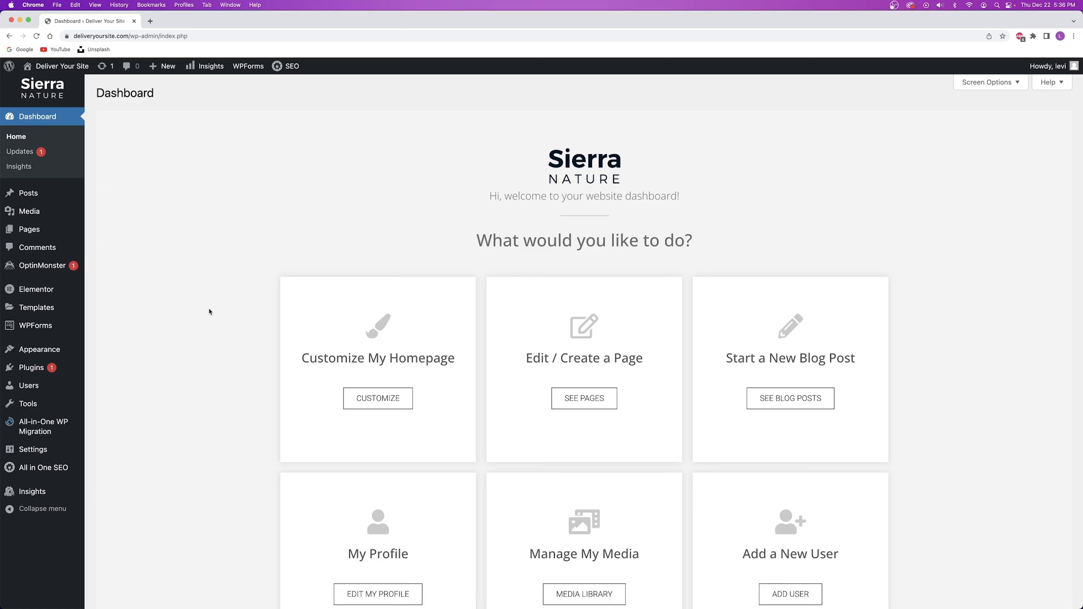
Load managewp.com in a new tab and start the free sign-up.
left_click(145, 23)
left_click(157, 38)
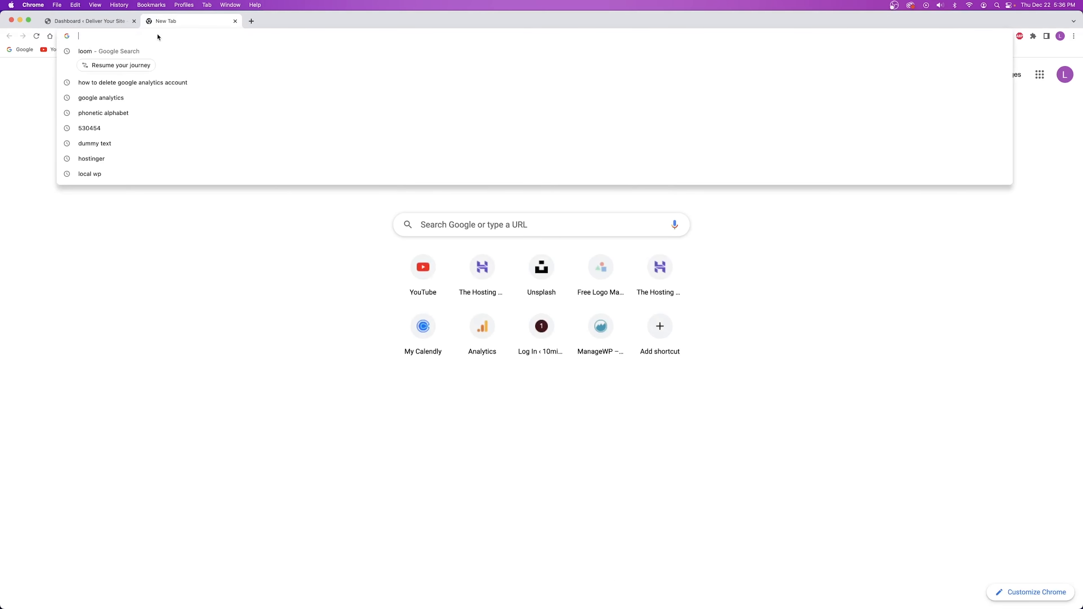
type("managewp")
key("Return")
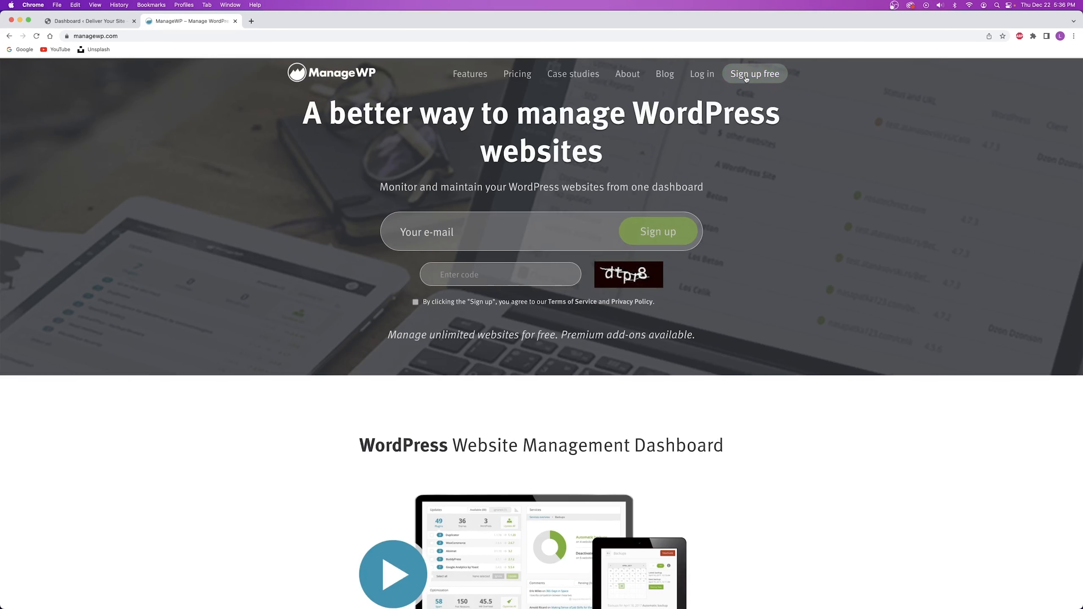
left_click(757, 79)
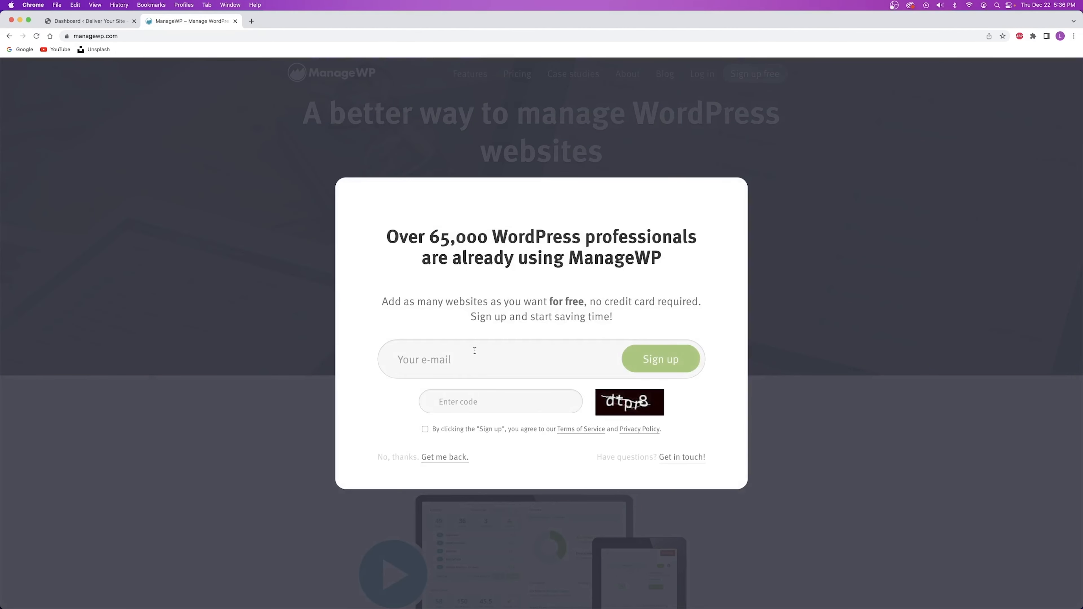
Enter the sign-up e-mail and the captcha code, accept the terms, and submit.
left_click(475, 350)
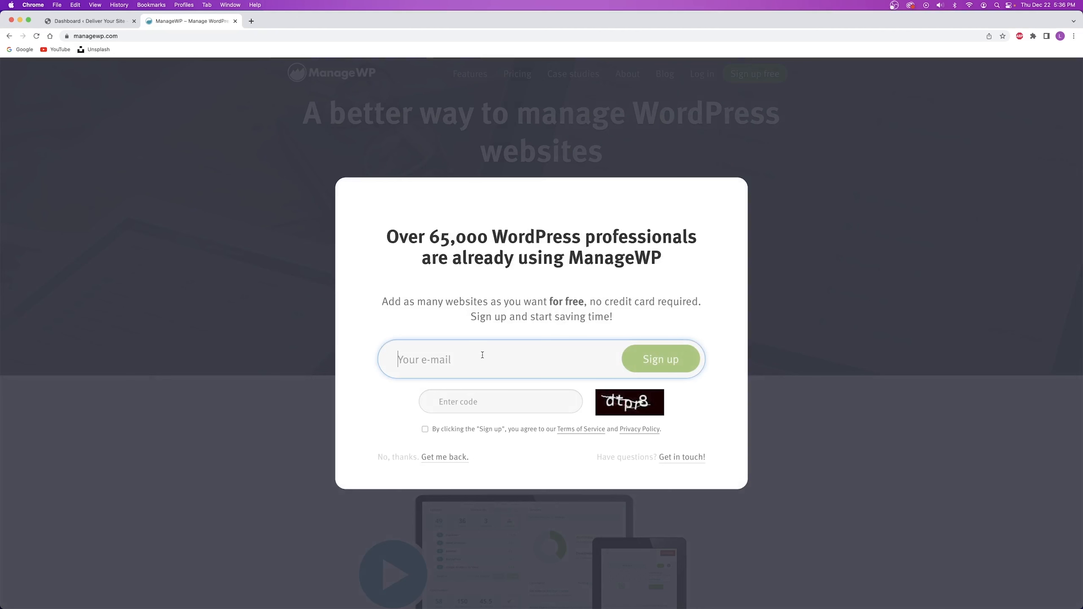
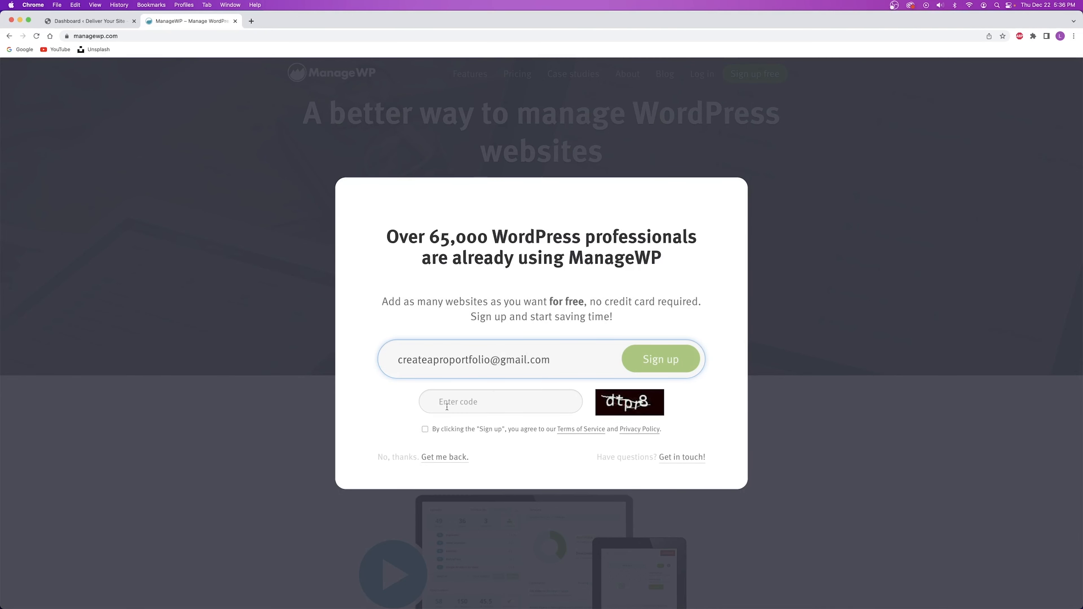
left_click(508, 403)
type("dtpr8")
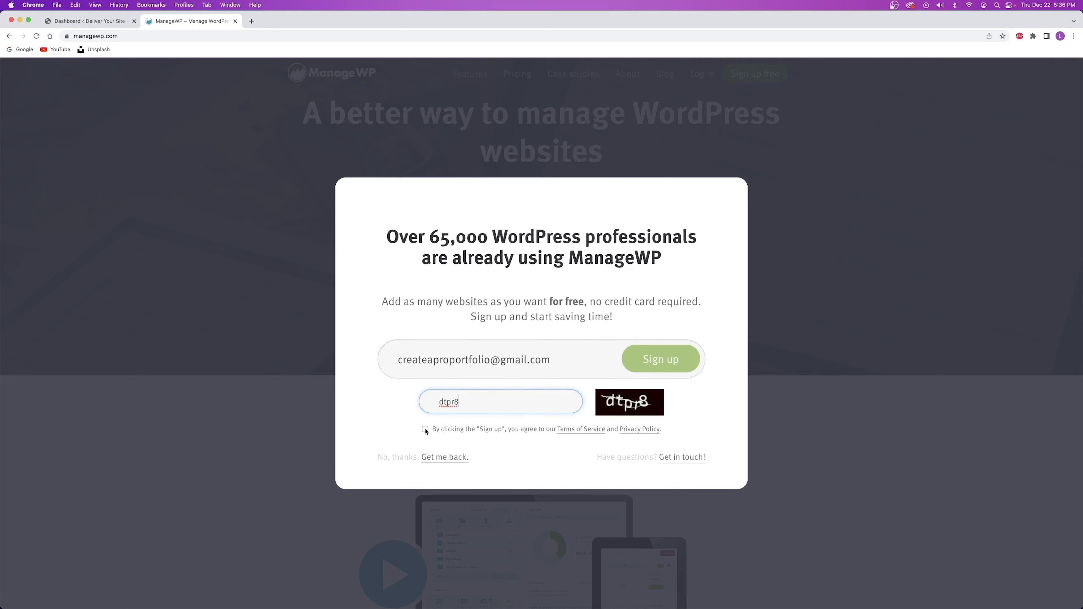
left_click(425, 429)
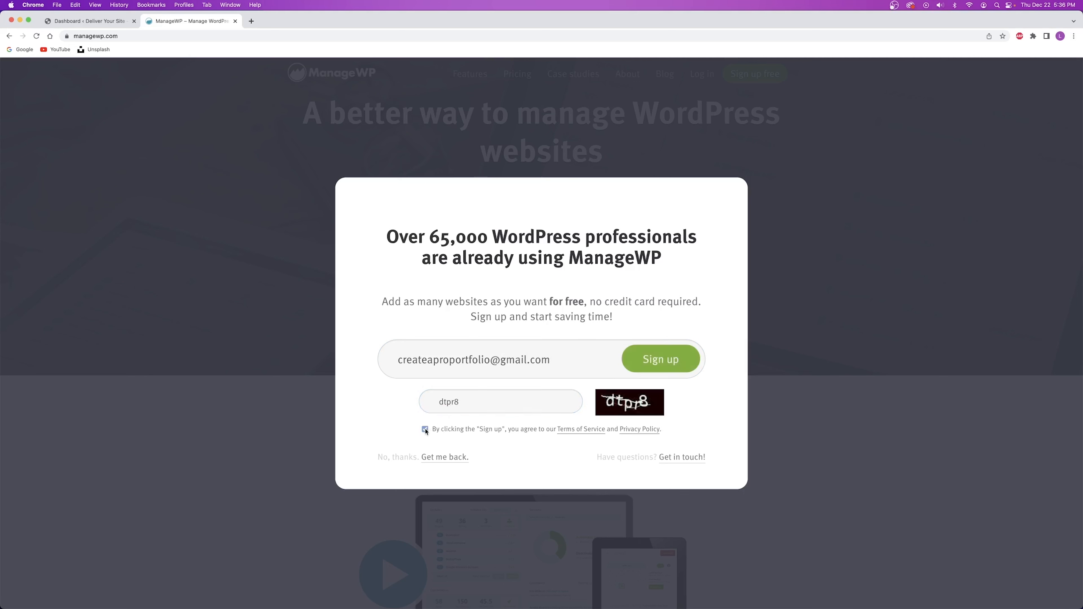
left_click(647, 359)
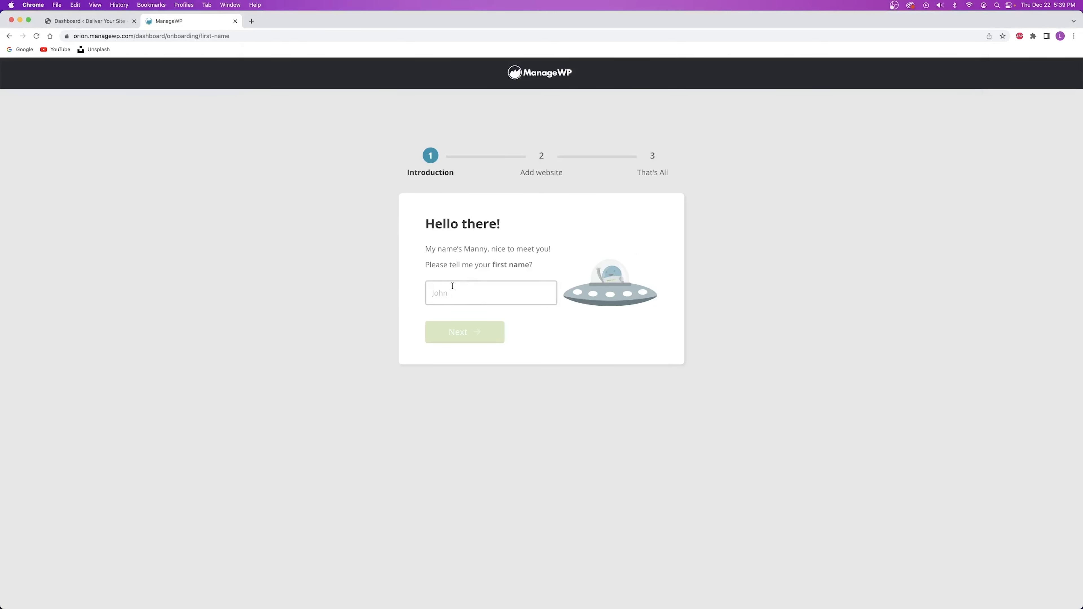
Enter the first name and last name in ManageWP's onboarding steps.
left_click(453, 333)
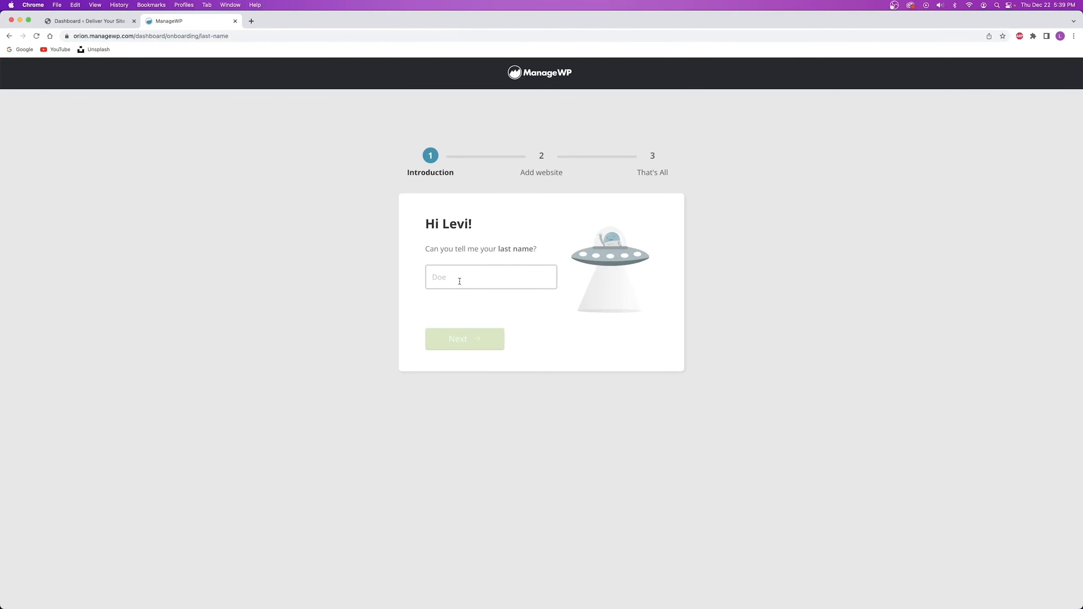
left_click(463, 340)
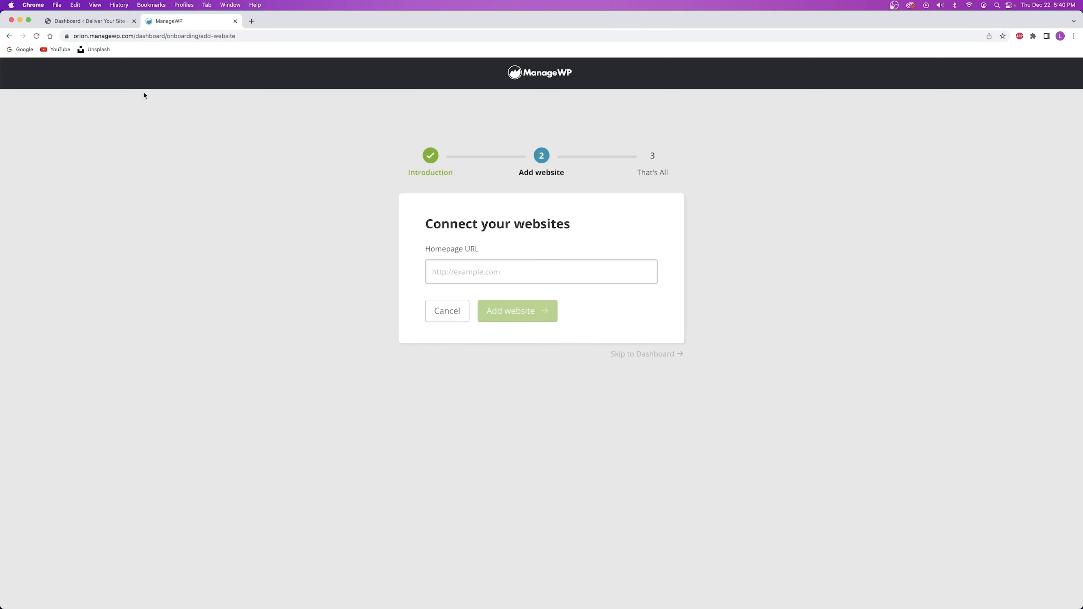
Copy the live site's homepage address and add it as a website in ManageWP.
left_click(79, 21)
right_click(64, 65)
left_click(98, 73)
left_click(159, 21)
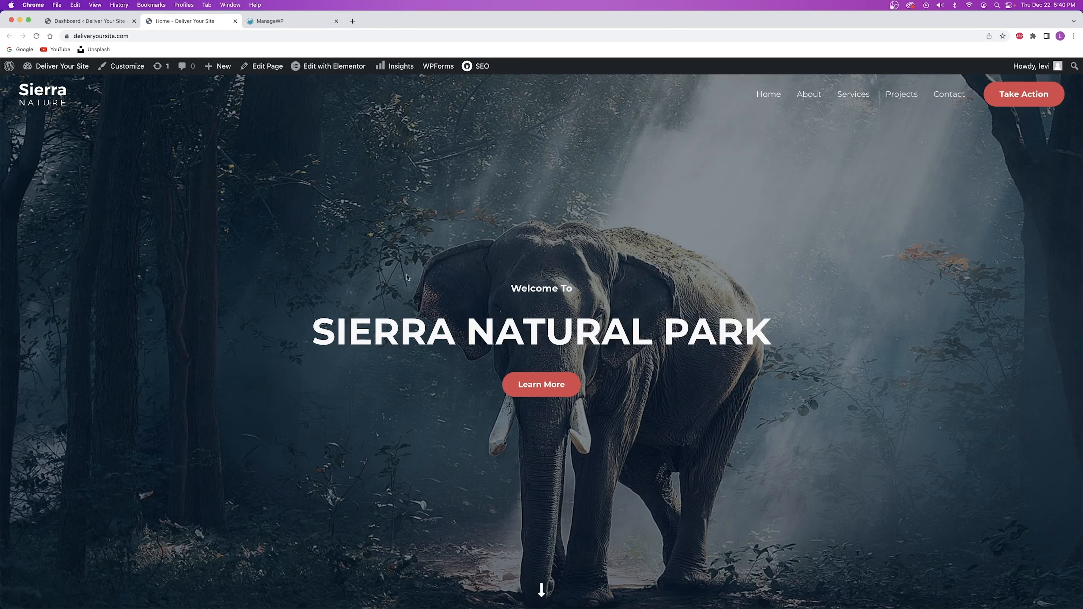
left_click(136, 37)
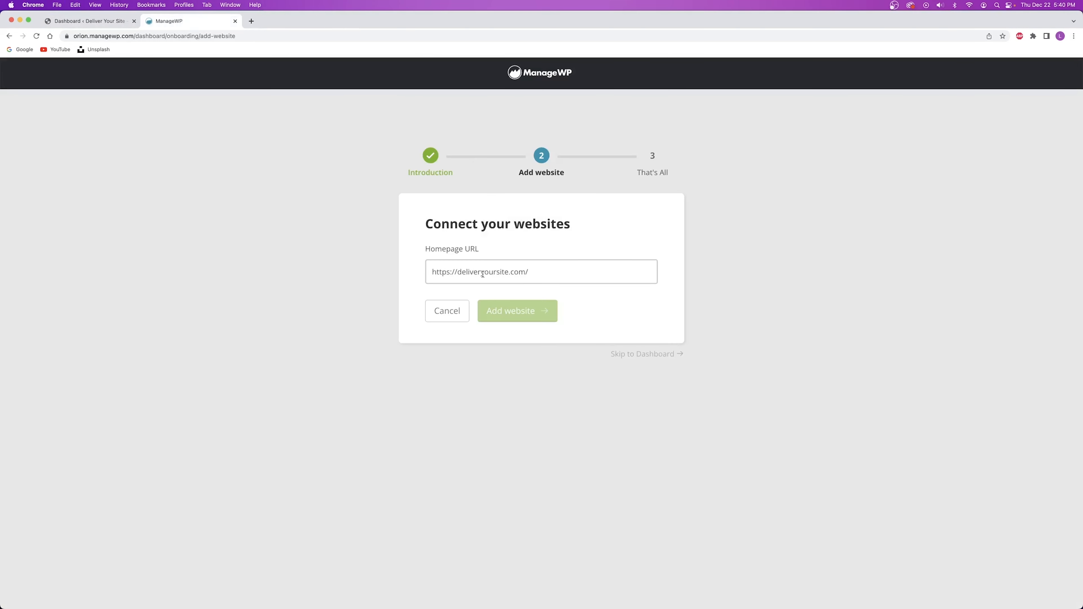
left_click(516, 312)
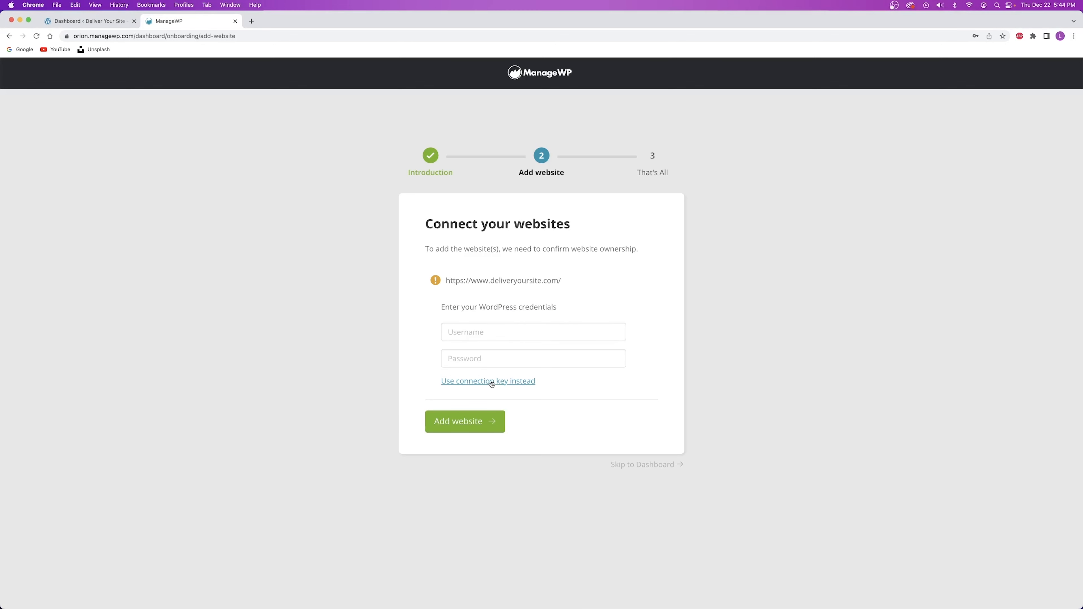
Choose connection-key verification and mark the Worker plugin name in the instructions.
left_click(513, 382)
left_click(515, 360)
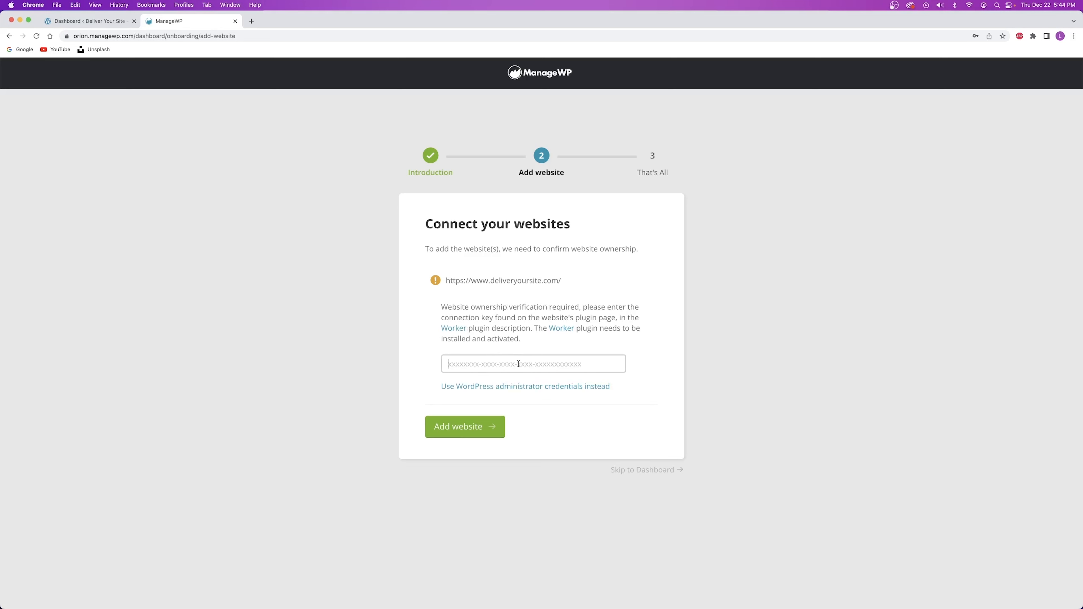
left_click_drag(535, 328, 599, 329)
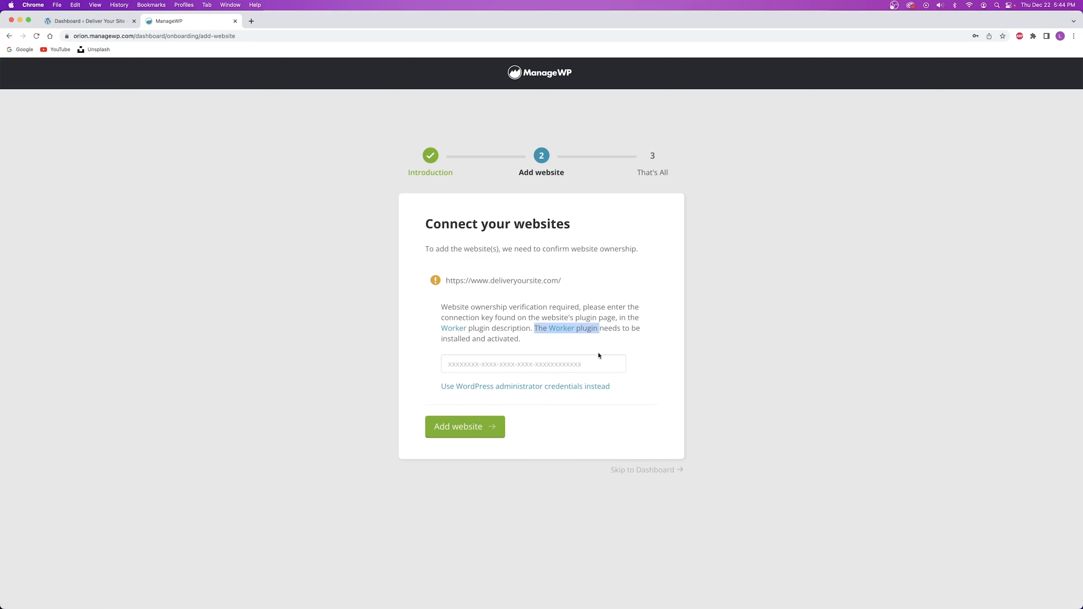
left_click(553, 331)
Search 'managewp' under Add New Plugins, then install and activate ManageWP Worker.
left_click(91, 20)
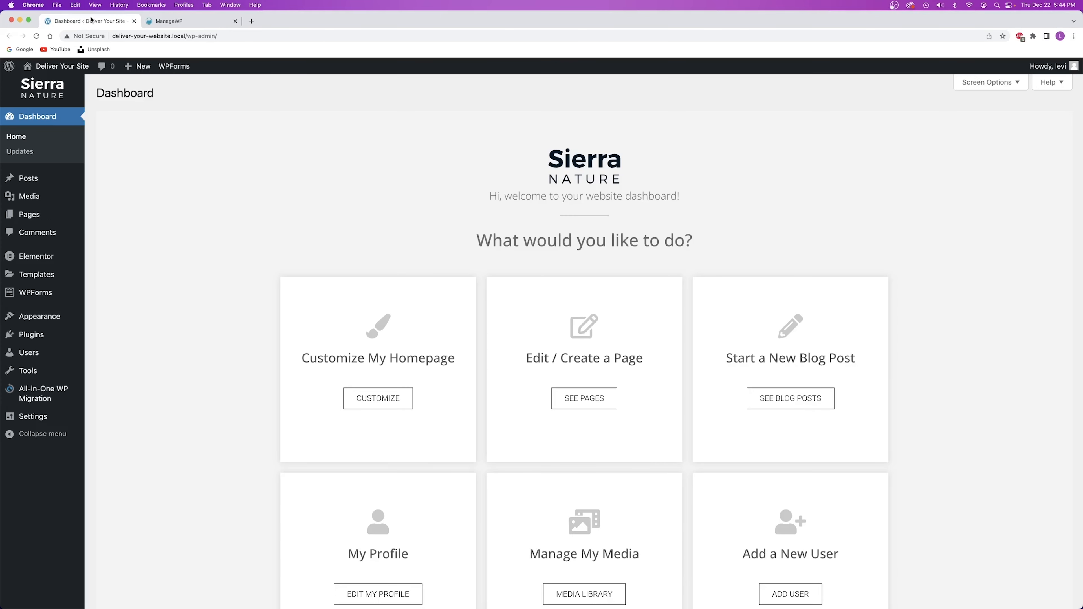
mouse_move(77, 335)
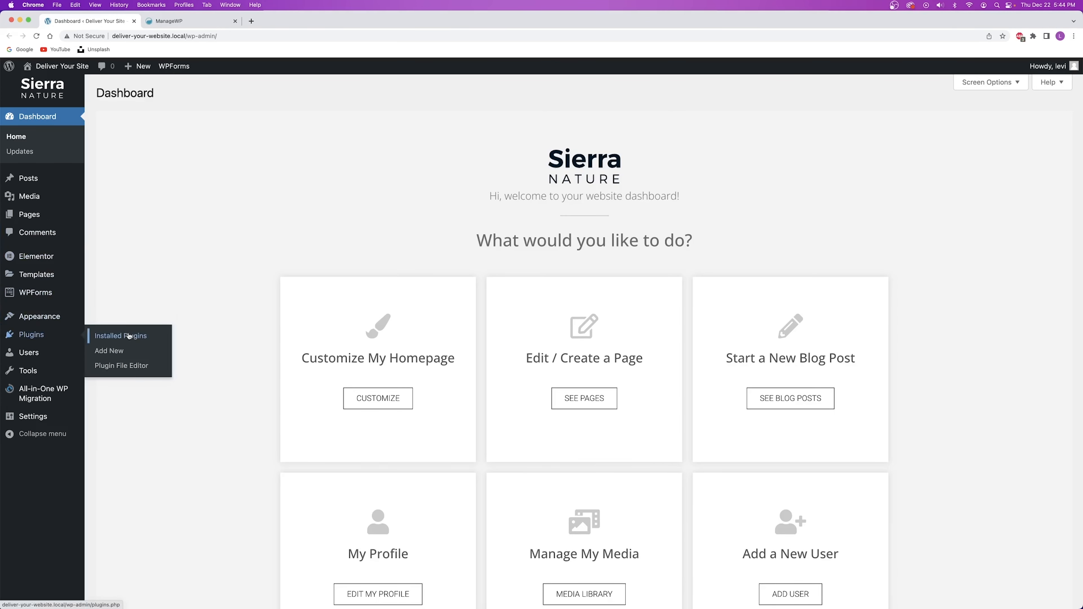
right_click(117, 351)
left_click(139, 353)
left_click(187, 21)
left_click(962, 118)
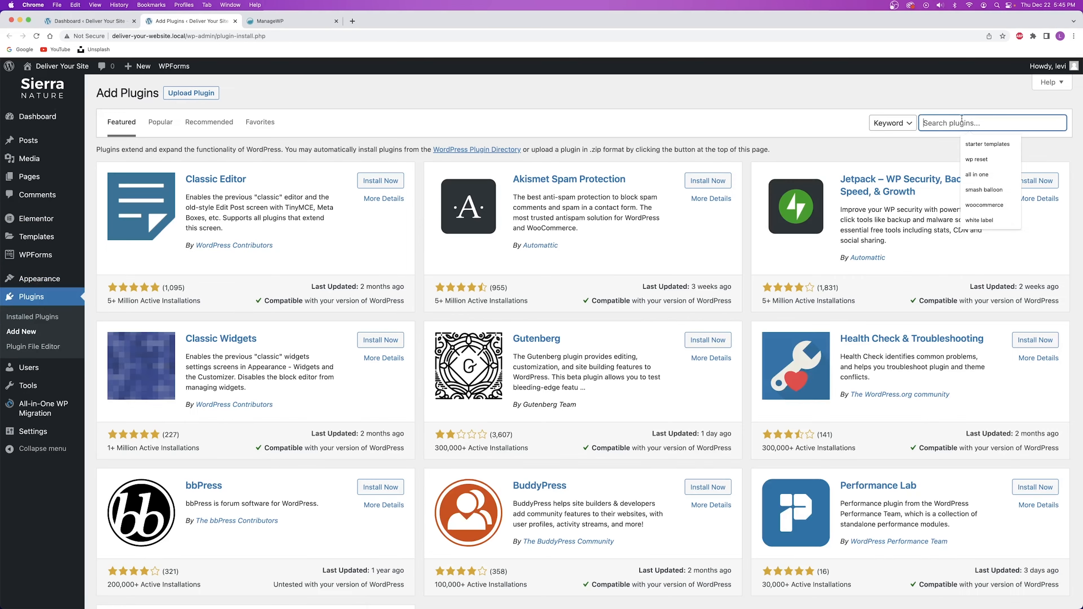
type("managewp")
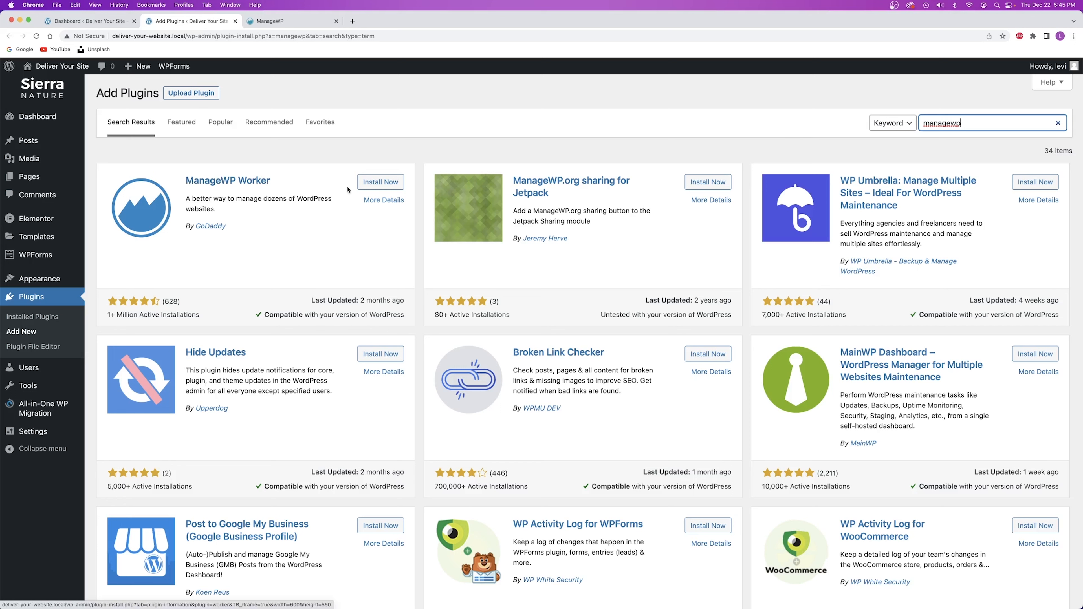
left_click(380, 183)
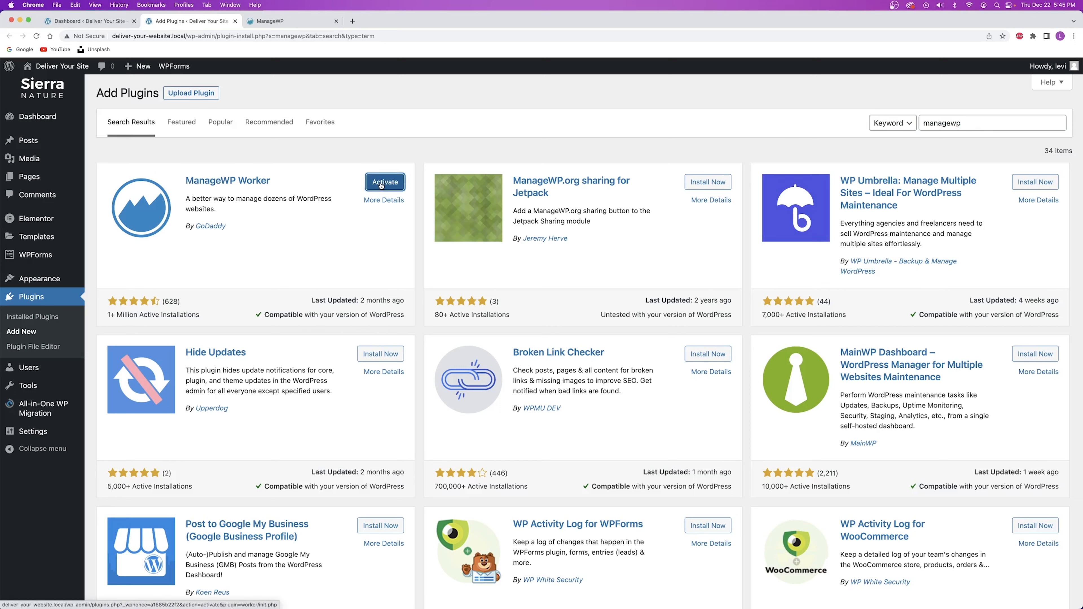
left_click(381, 182)
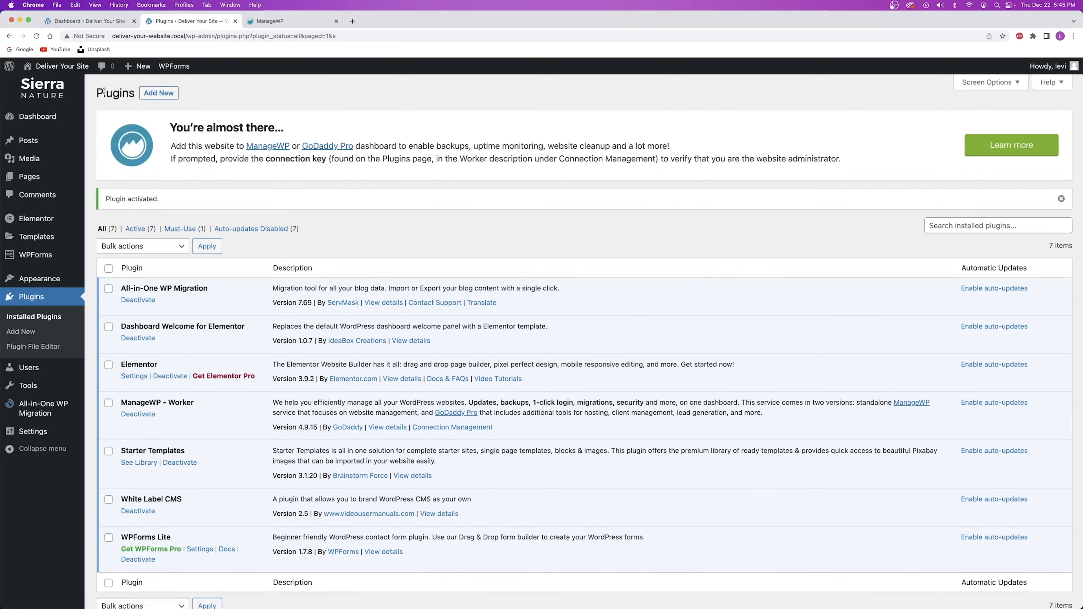
Copy the Worker's connection key and paste it into ManageWP to add the site.
scroll(145, 133, "down", 3)
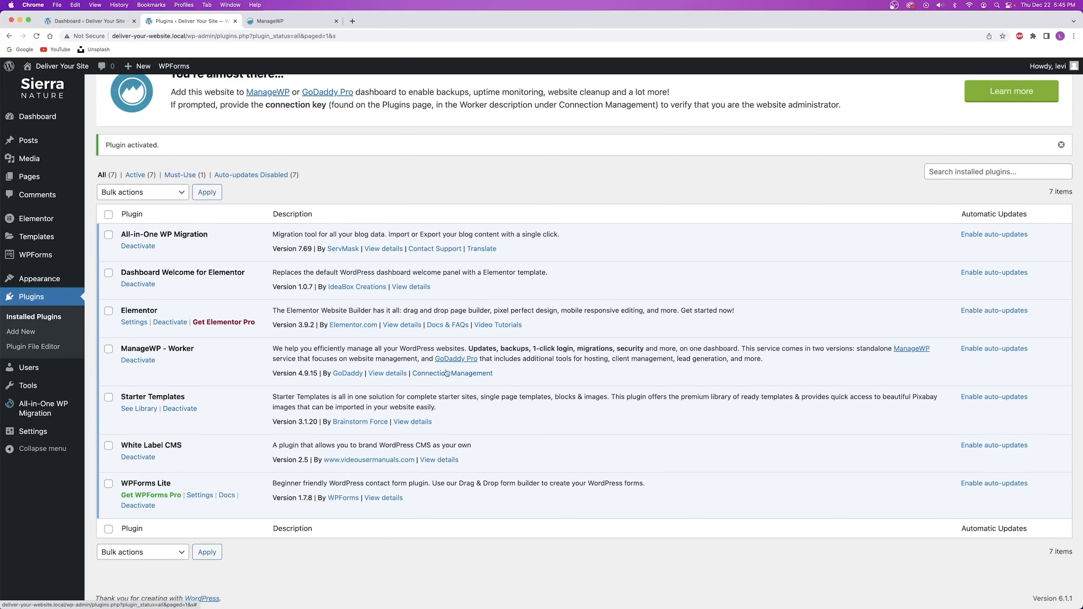
left_click(471, 375)
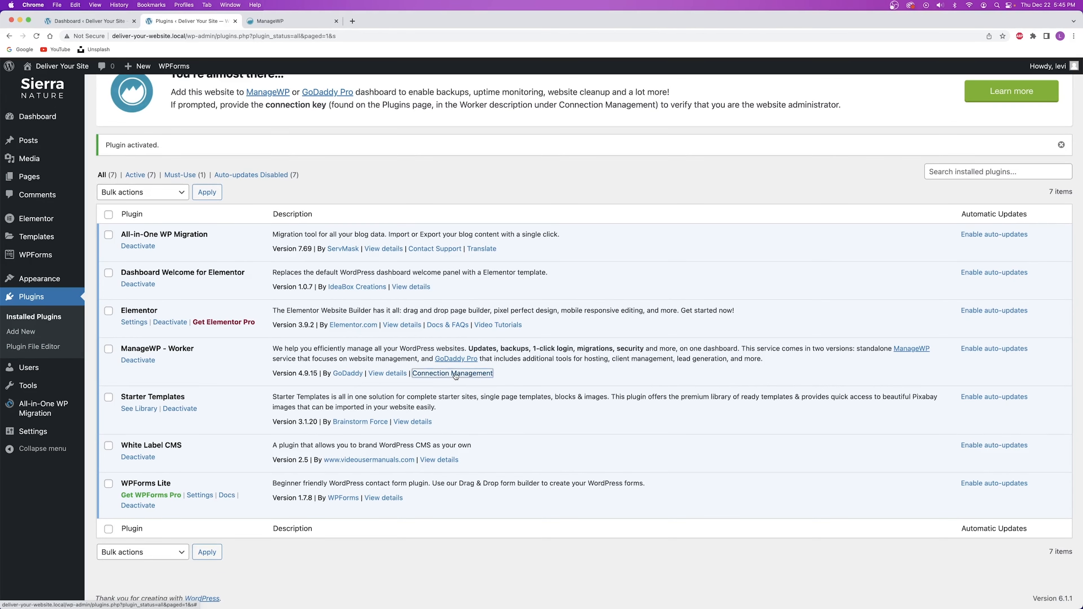
left_click(653, 478)
left_click(273, 21)
left_click(492, 359)
key("super+v")
left_click(465, 438)
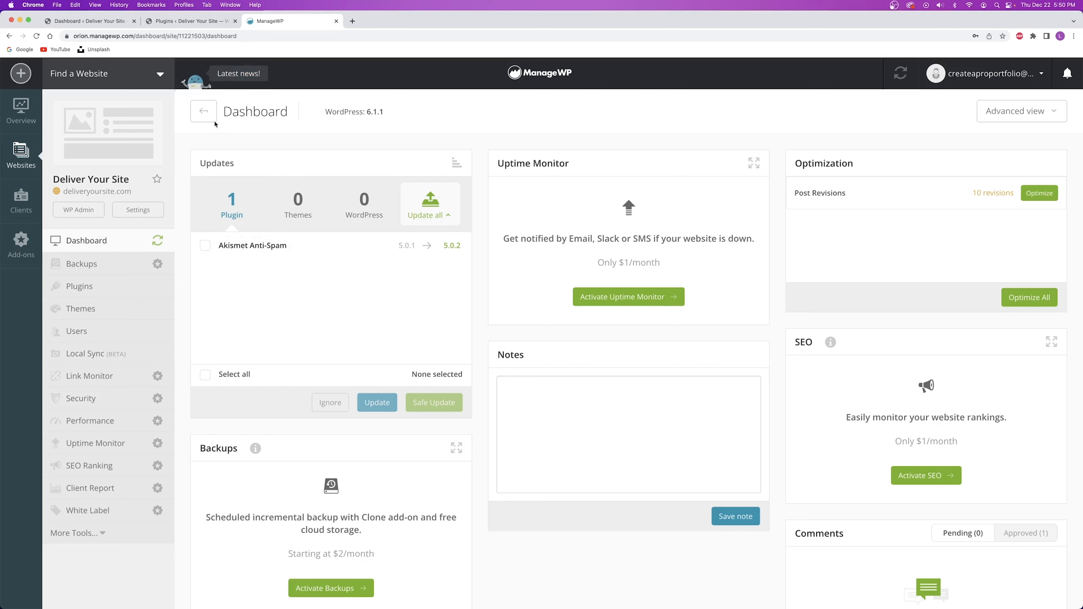
Open the Deliver Your Site card from ManageWP's Websites list, then return to WordPress.
left_click(188, 21)
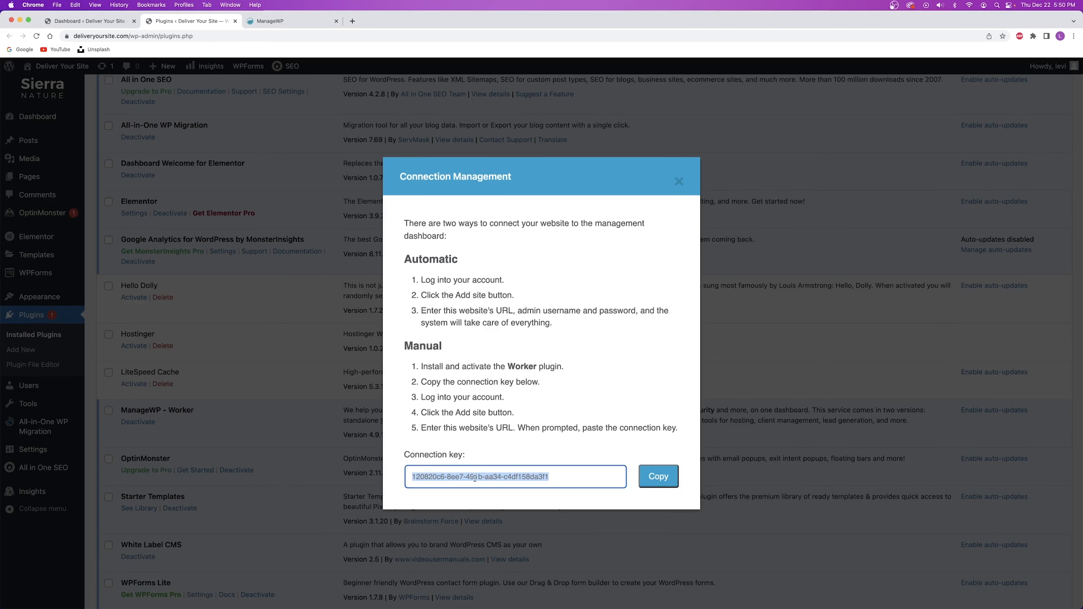
left_click(275, 21)
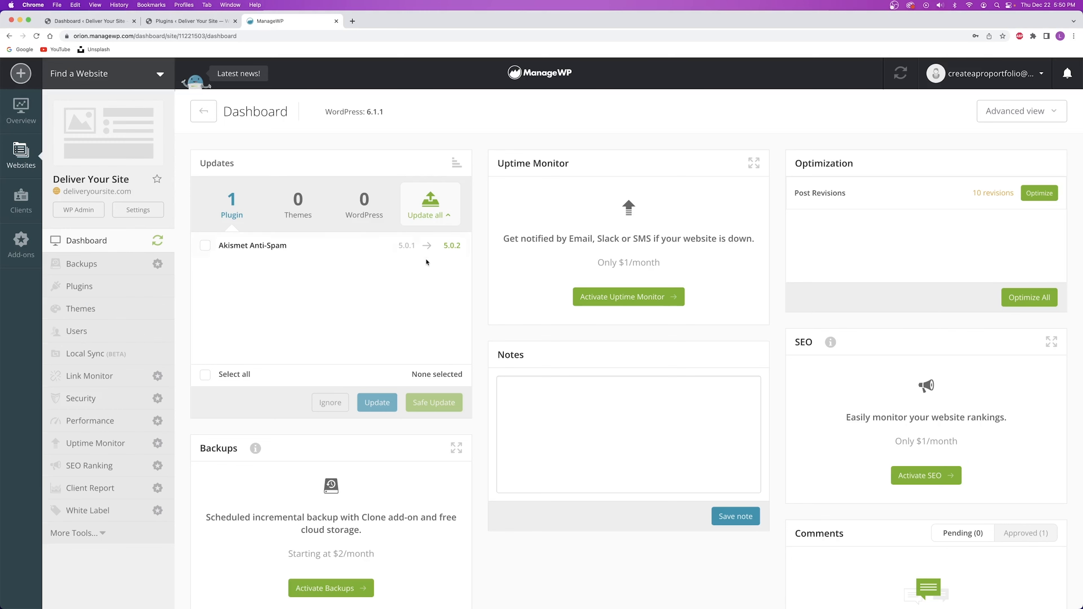
left_click(22, 155)
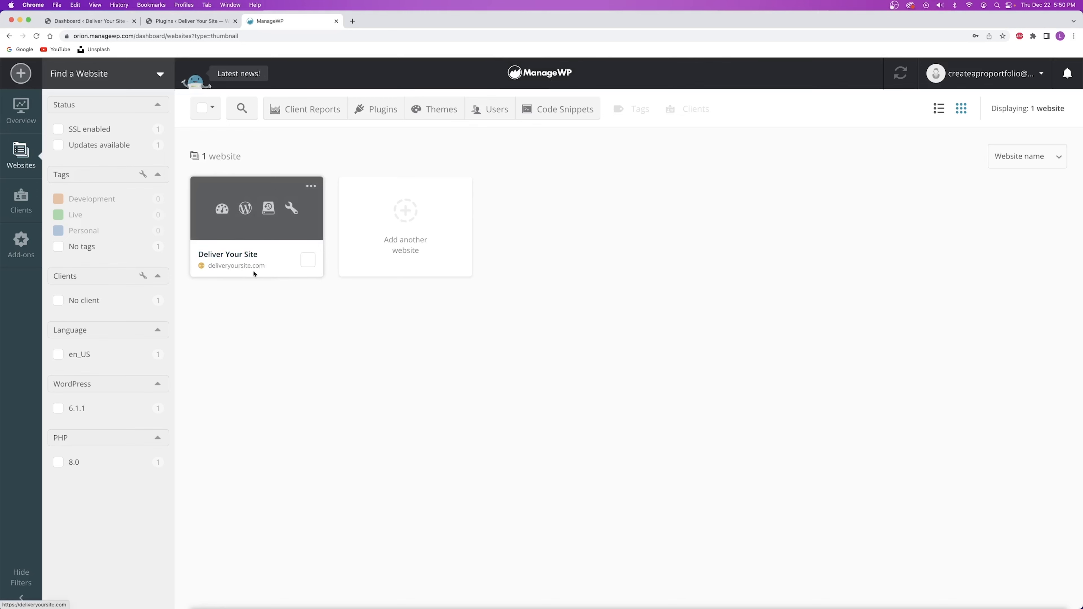
left_click(237, 256)
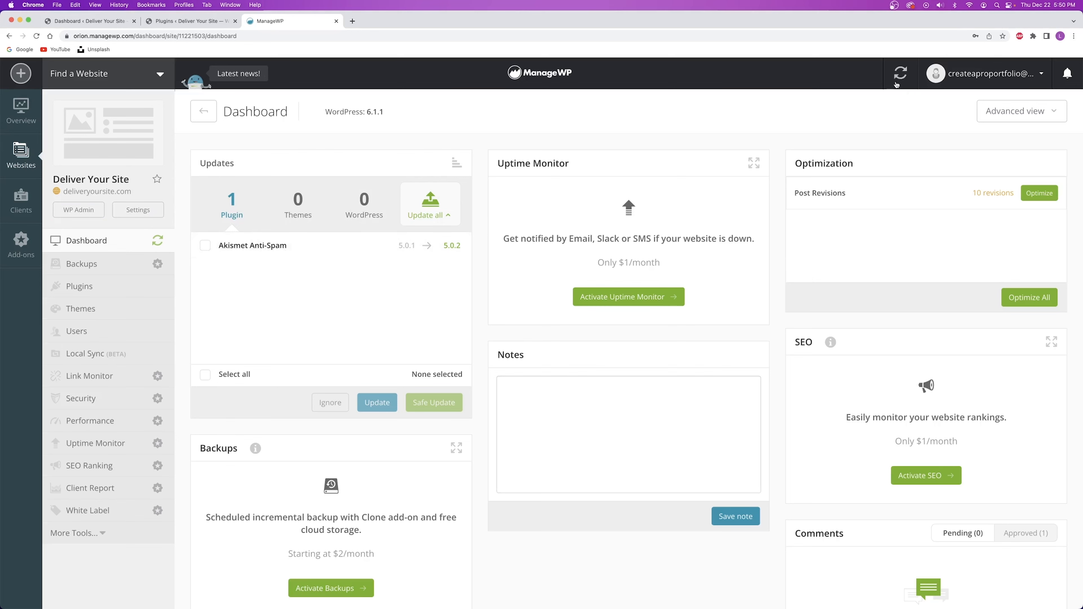
left_click(95, 25)
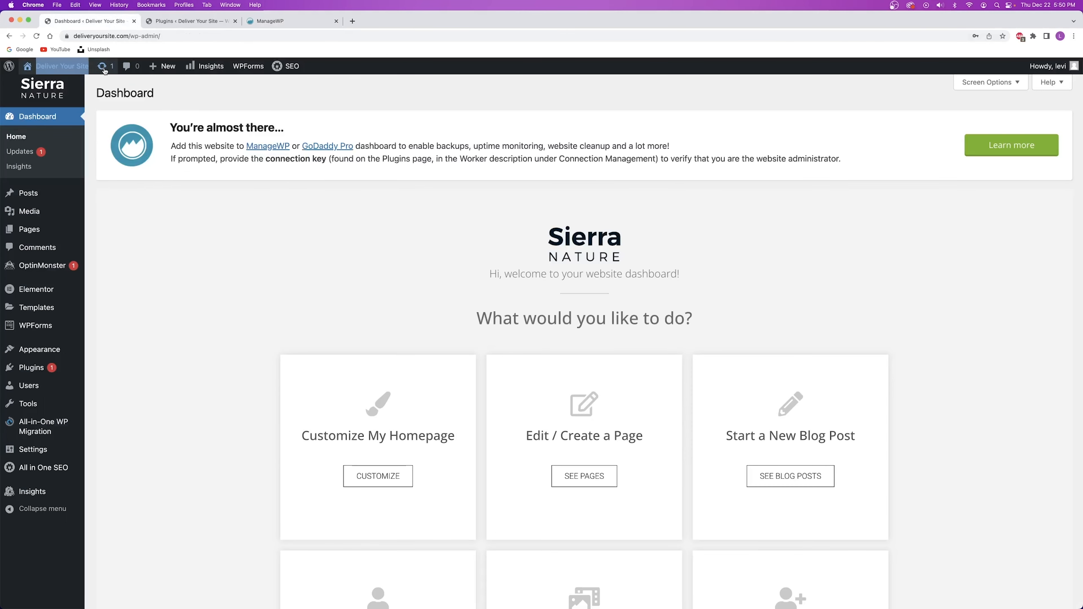
Update Akismet Anti-Spam from ManageWP and reload the WordPress dashboard to confirm.
left_click(282, 21)
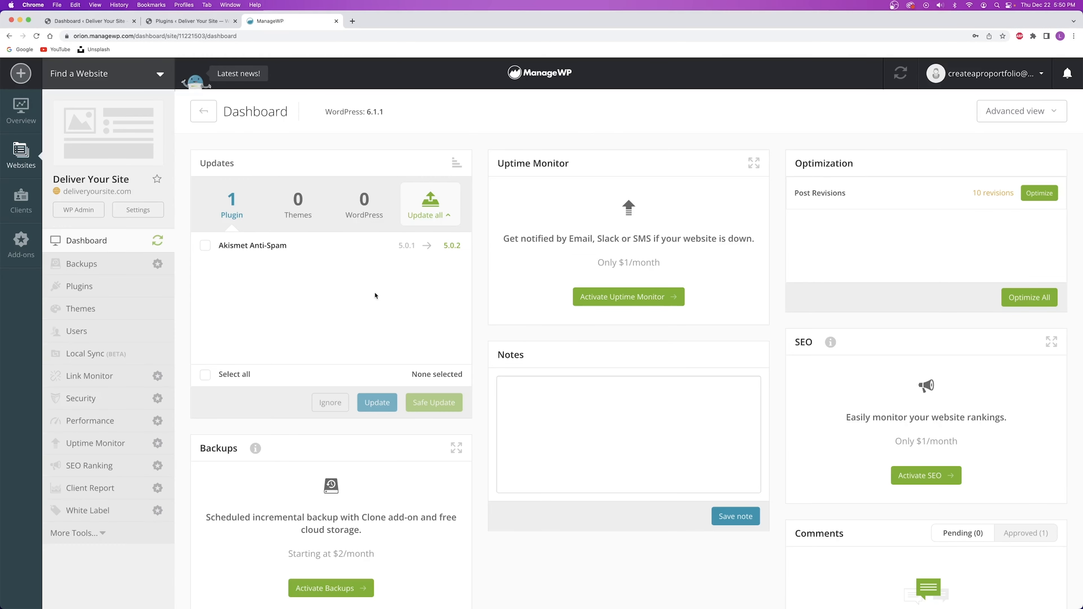
left_click(205, 245)
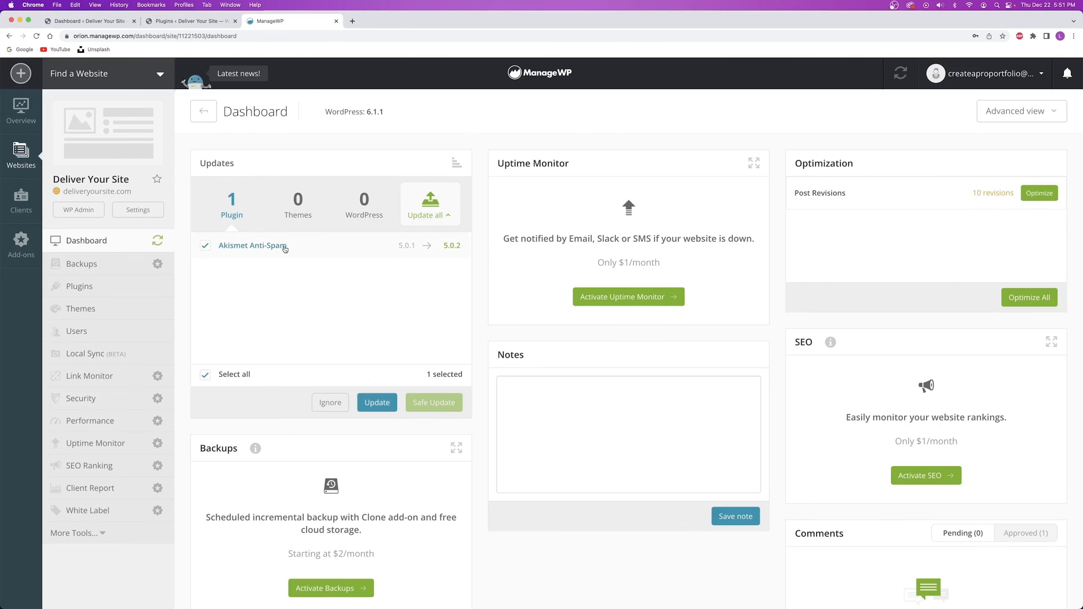
left_click(376, 402)
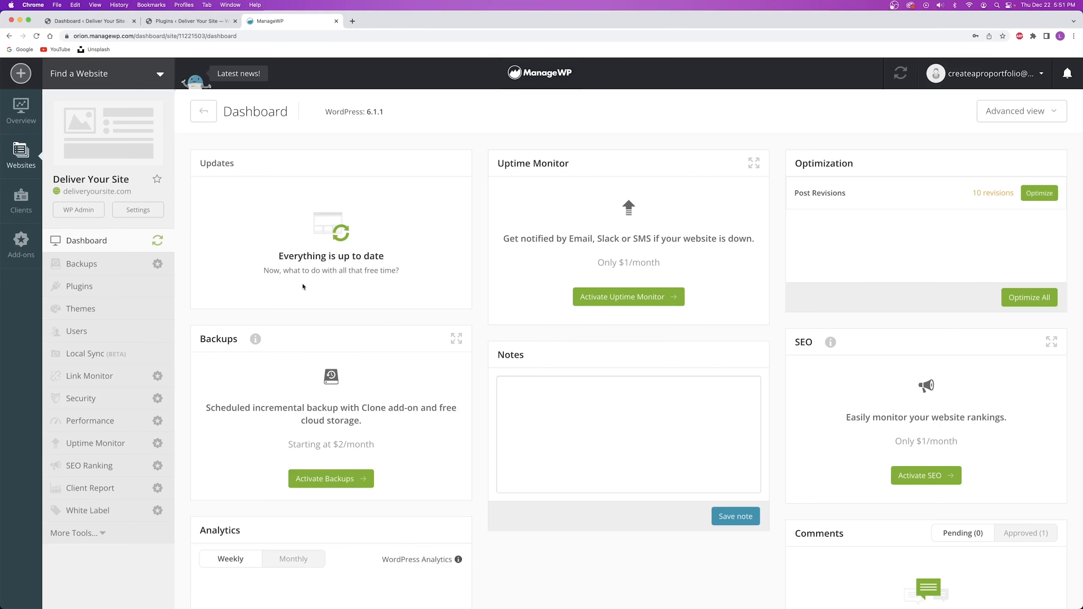
left_click(64, 21)
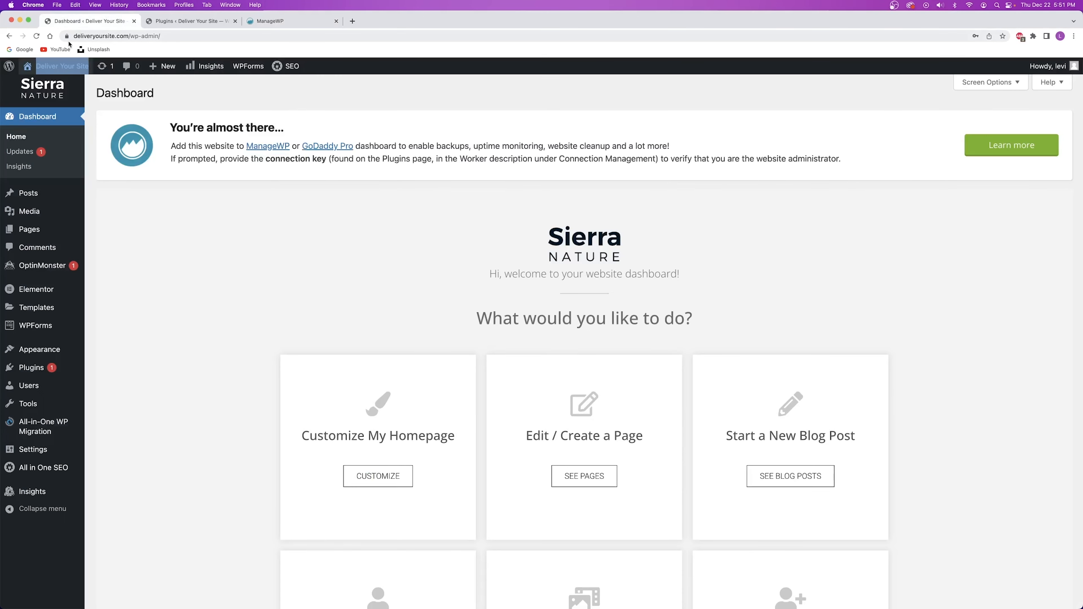
left_click(36, 36)
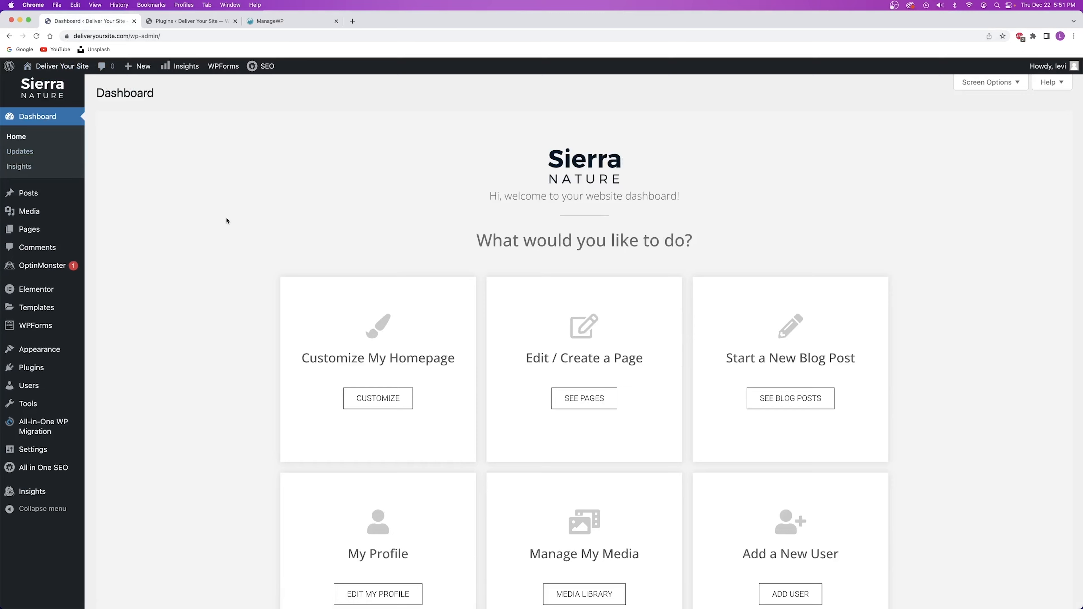
Close the ManageWP and Plugins tabs and reload the WordPress dashboard.
key("super+3")
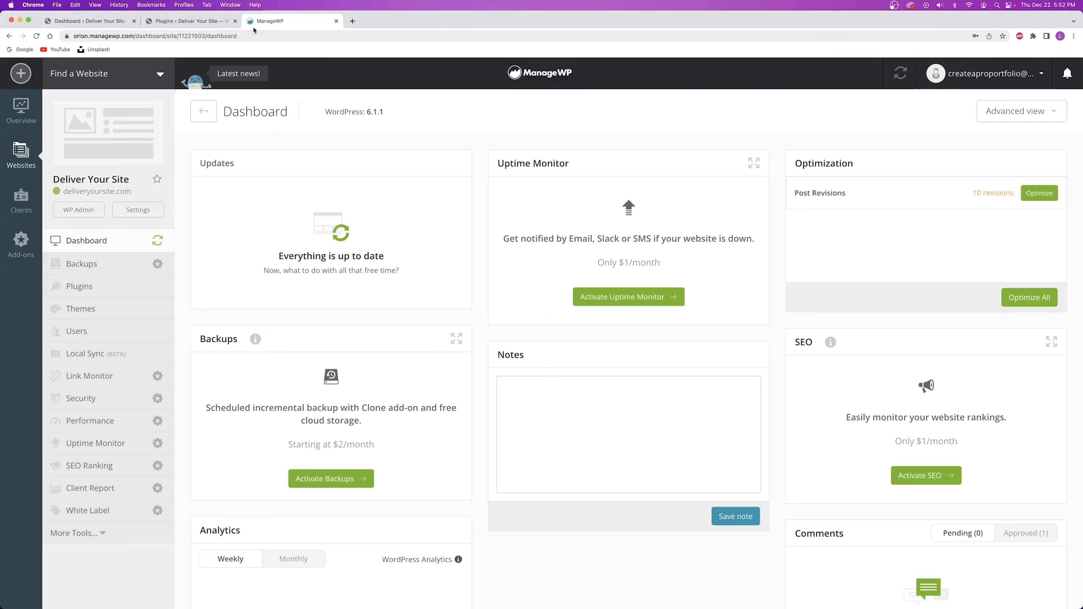
left_click(336, 21)
left_click(235, 21)
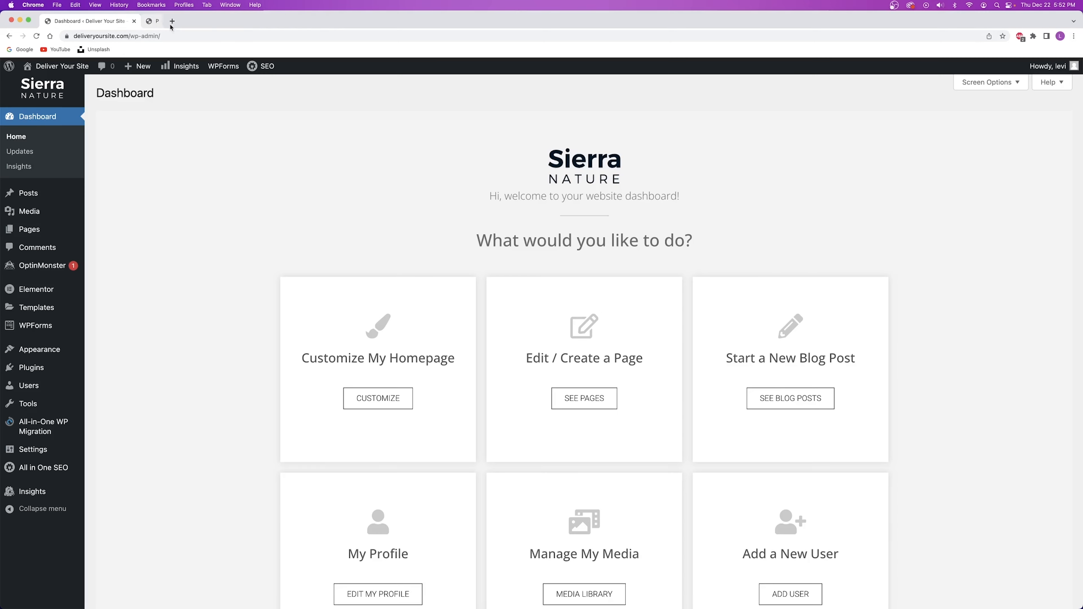
left_click(46, 111)
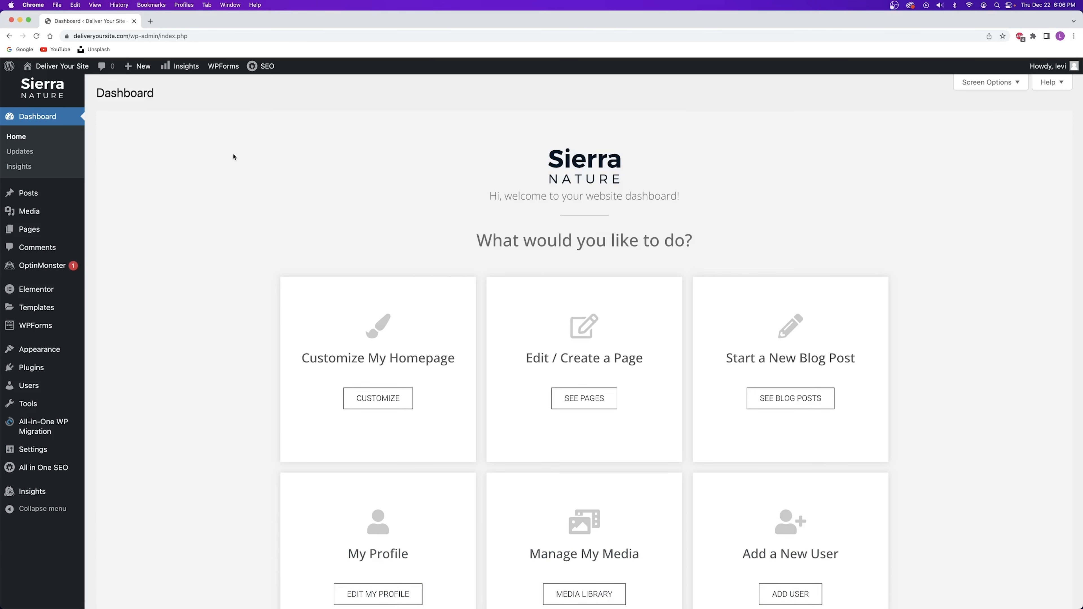
left_click(150, 21)
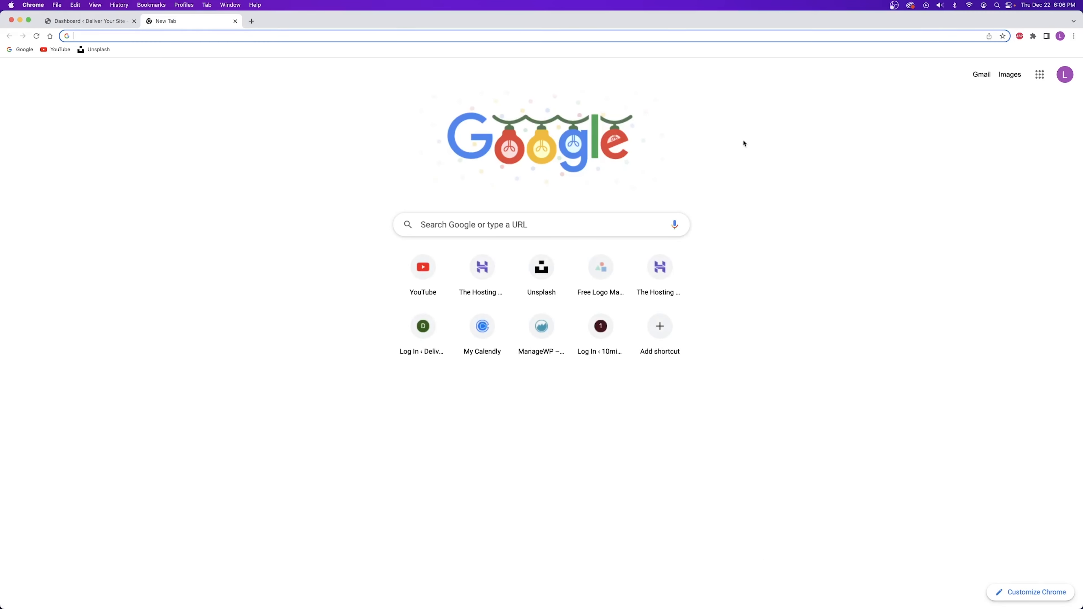
Compose a new Gmail message, paste in the client handover template, and minimize it.
left_click(981, 75)
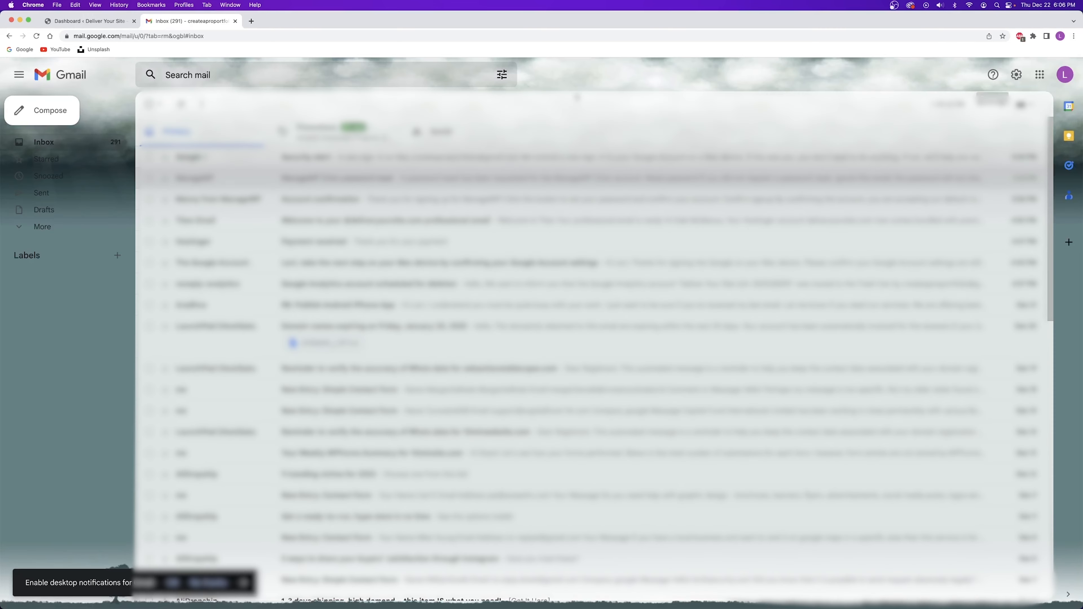
left_click(45, 110)
left_click(776, 363)
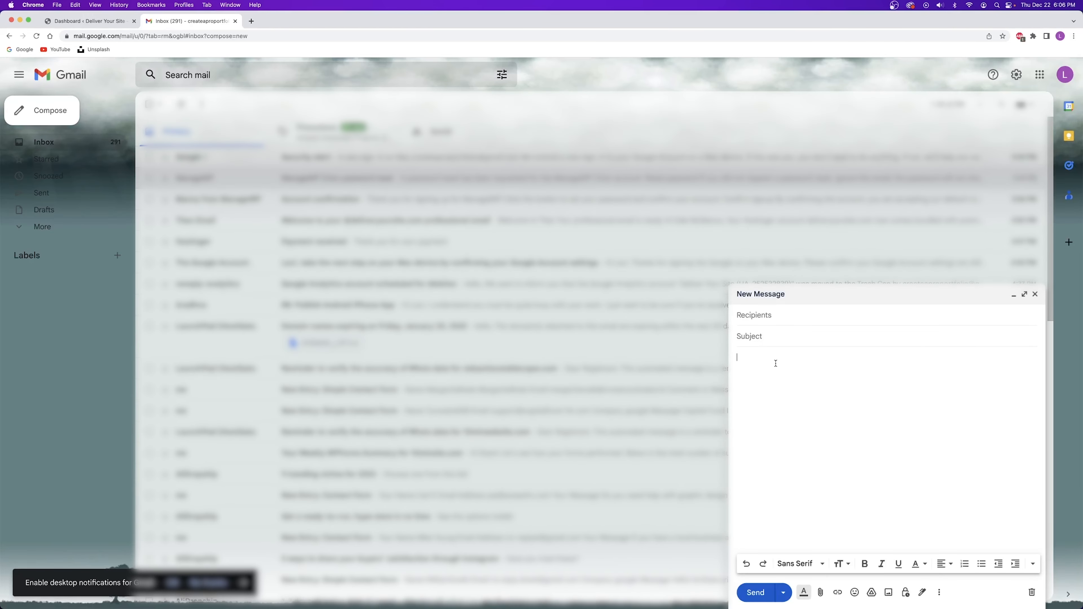
key("super+v")
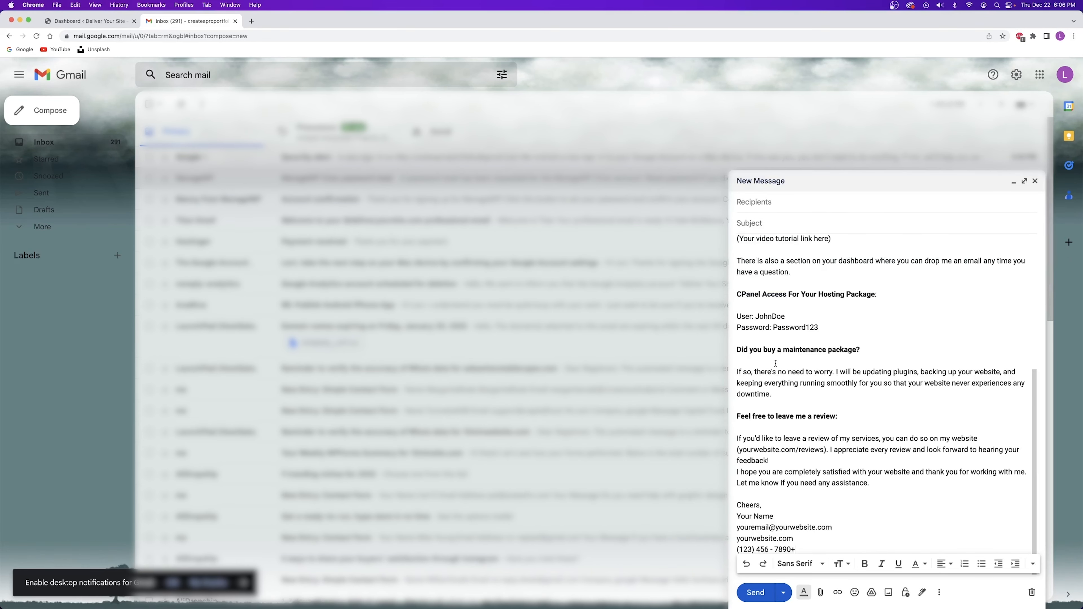
left_click(1028, 188)
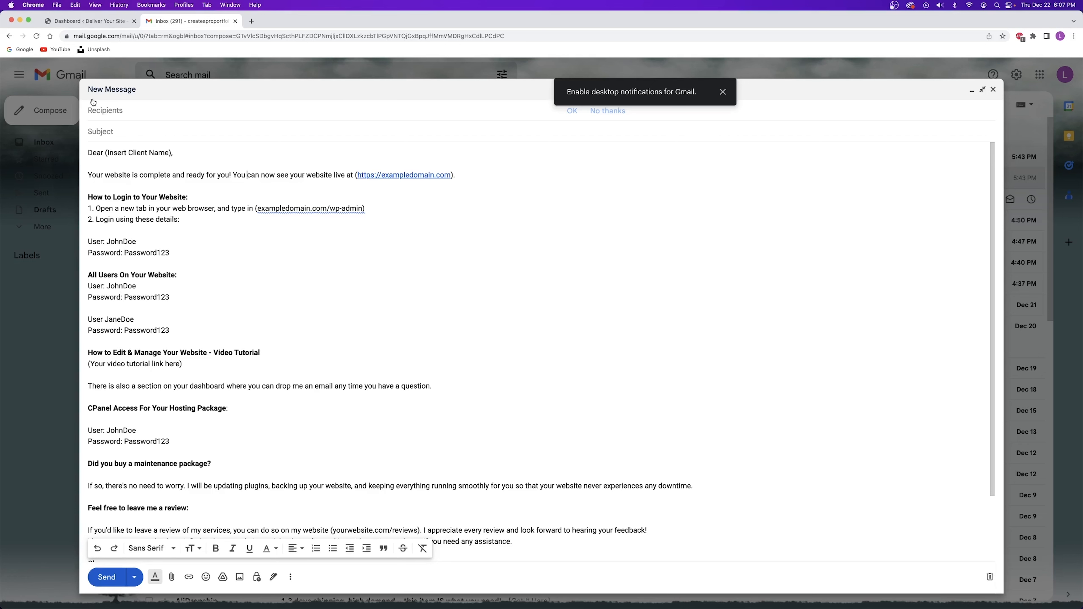
Address the draft to the client contact with subject 'deliveryoursite.com - Create A Pro Website'.
left_click(118, 109)
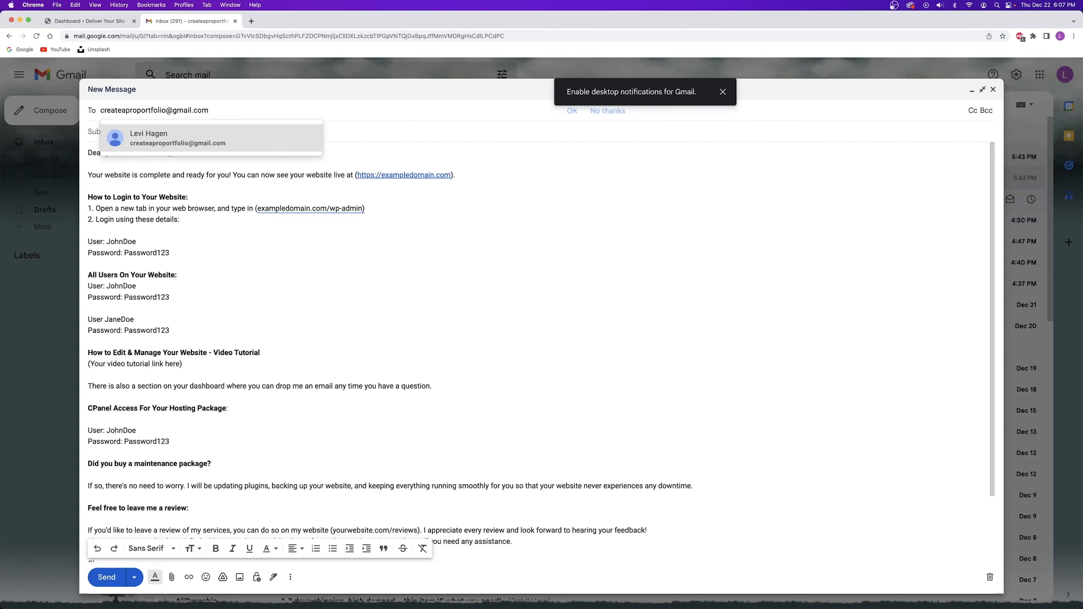
left_click(140, 131)
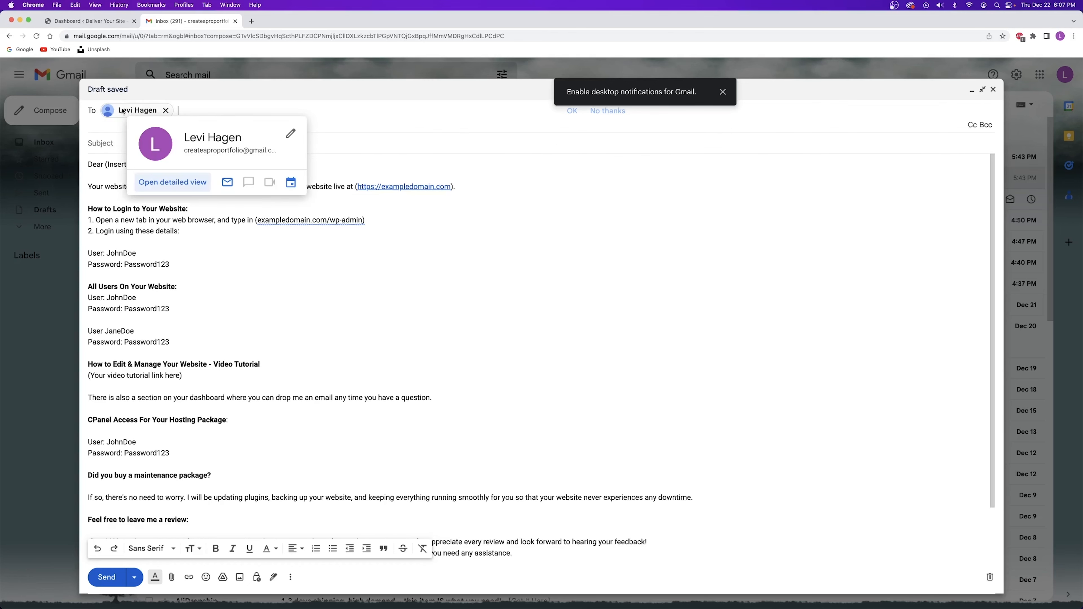
left_click(120, 141)
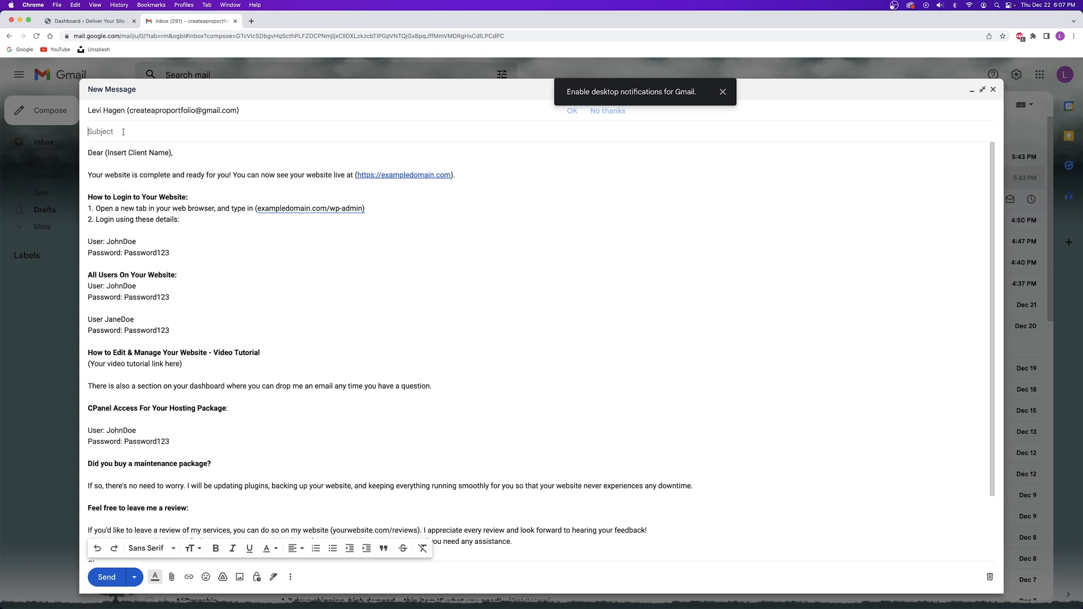
type("deliveryoursite.com - Create A Pro Website")
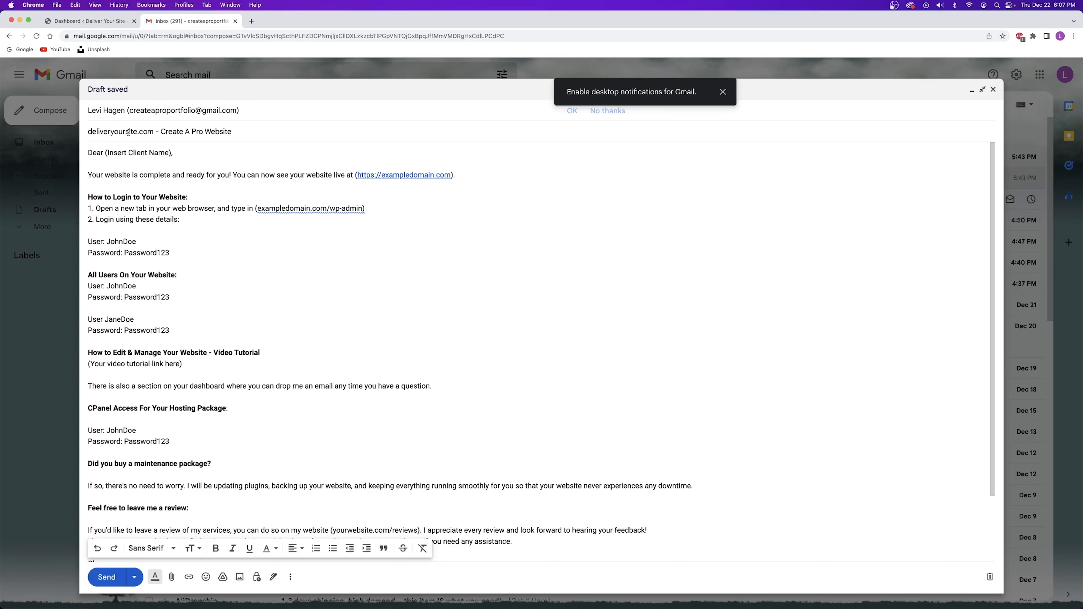
left_click(723, 92)
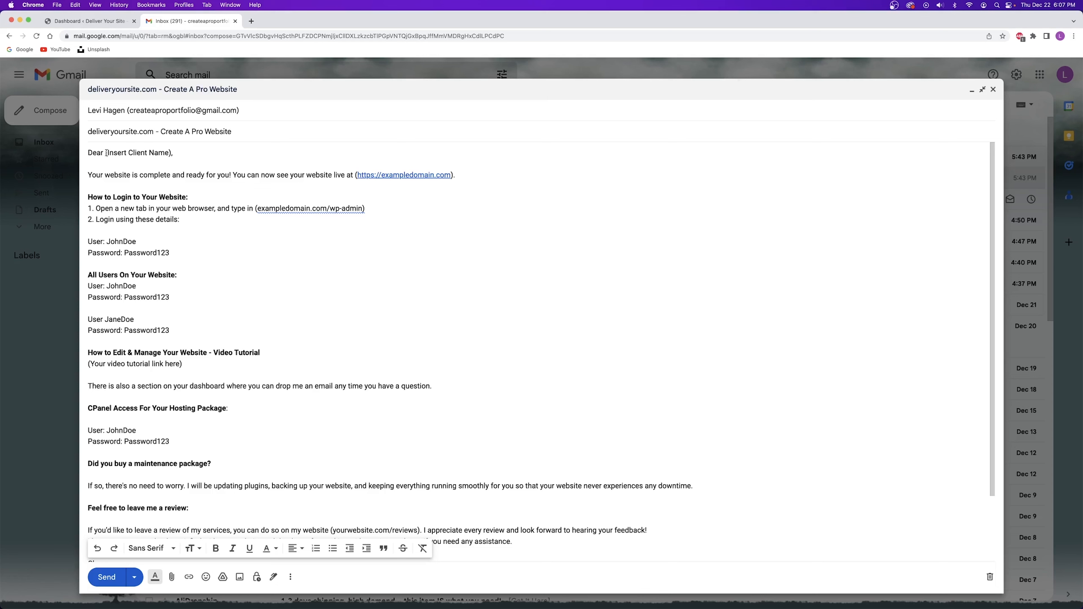
Delete the bracket after the greeting's client name placeholder and review the subject domain.
key("BackSpace")
left_click_drag(170, 153, 115, 156)
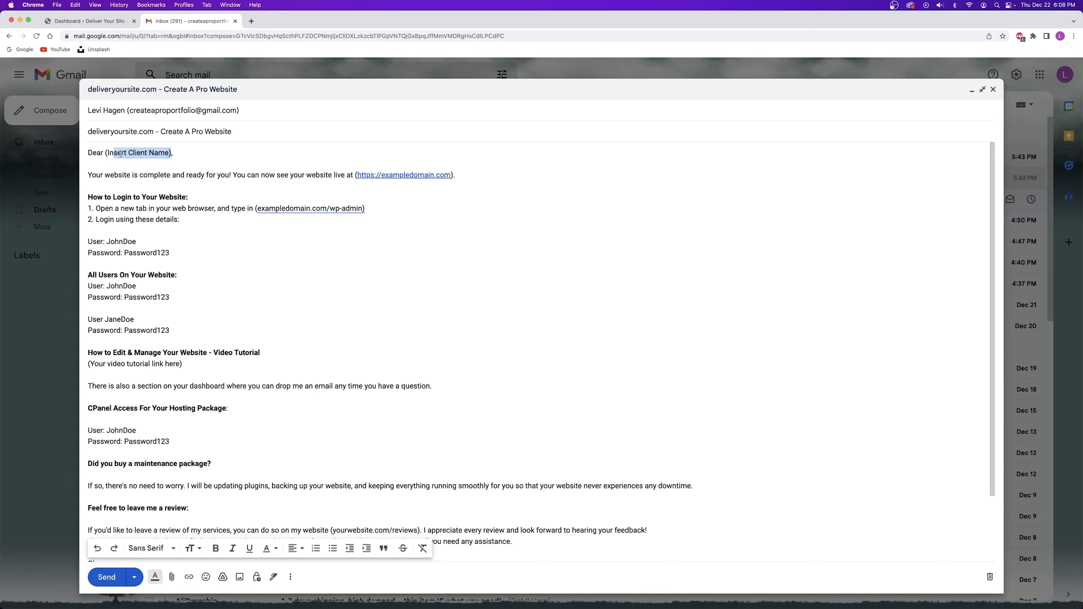
left_click(124, 153)
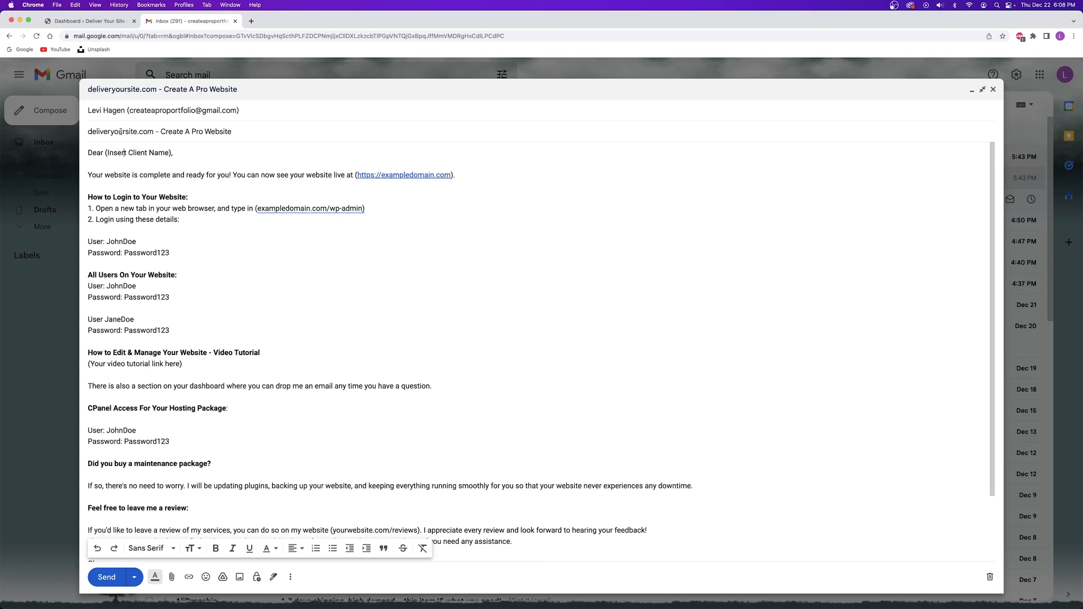
left_click_drag(87, 131, 153, 132)
key("super+c")
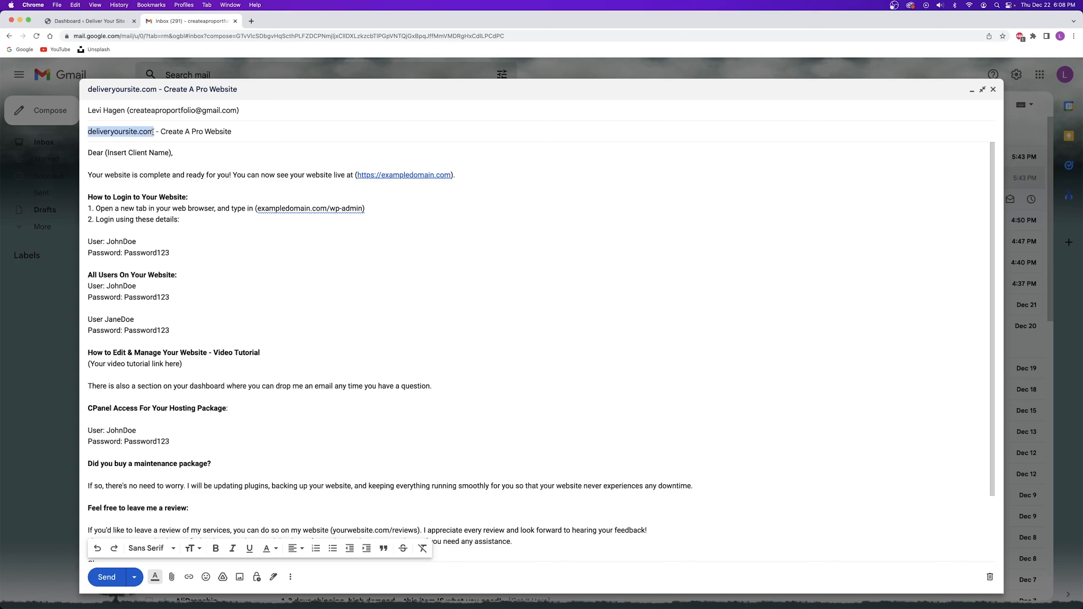
Try replacing the live-site link text with deliveryoursite.com, then undo the change.
right_click(434, 176)
key("Escape")
left_click_drag(375, 176, 451, 177)
key("super+v")
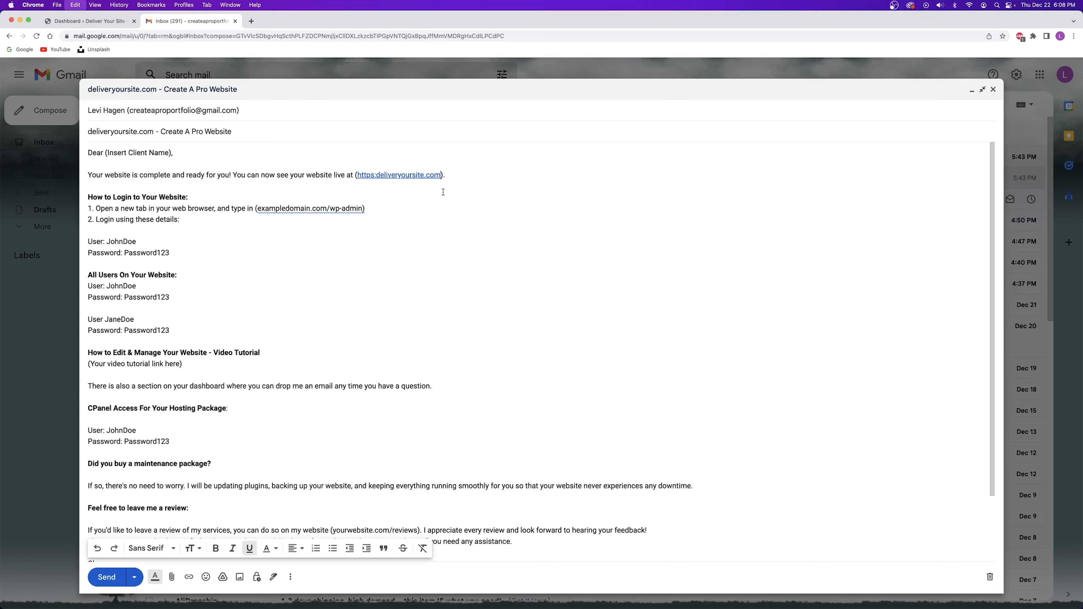
key("super+z")
left_click(130, 168)
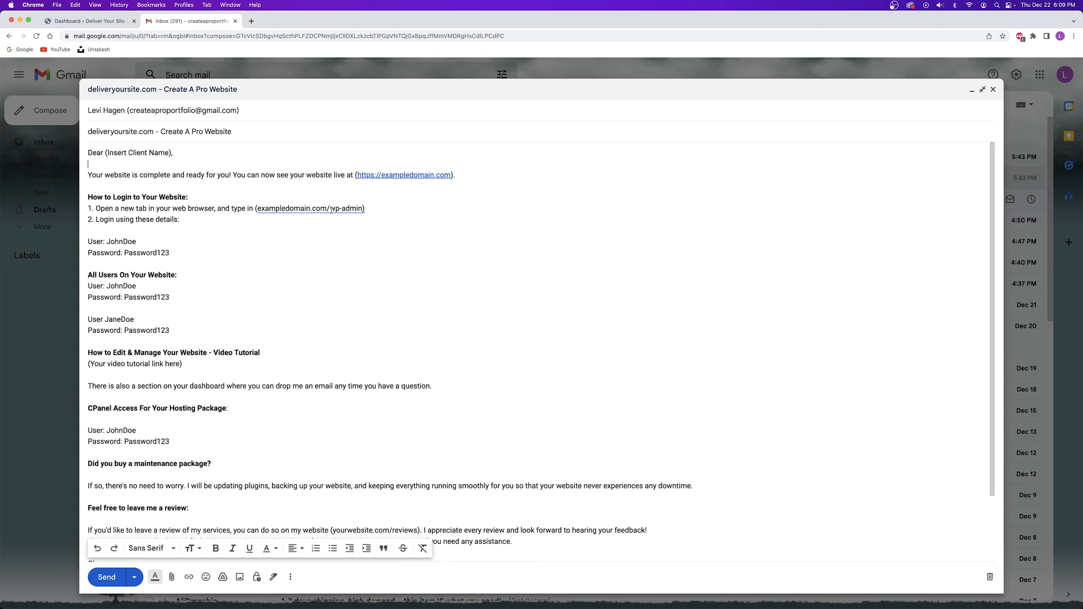
left_click(252, 20)
left_click(241, 36)
type("deliveryoursite.com")
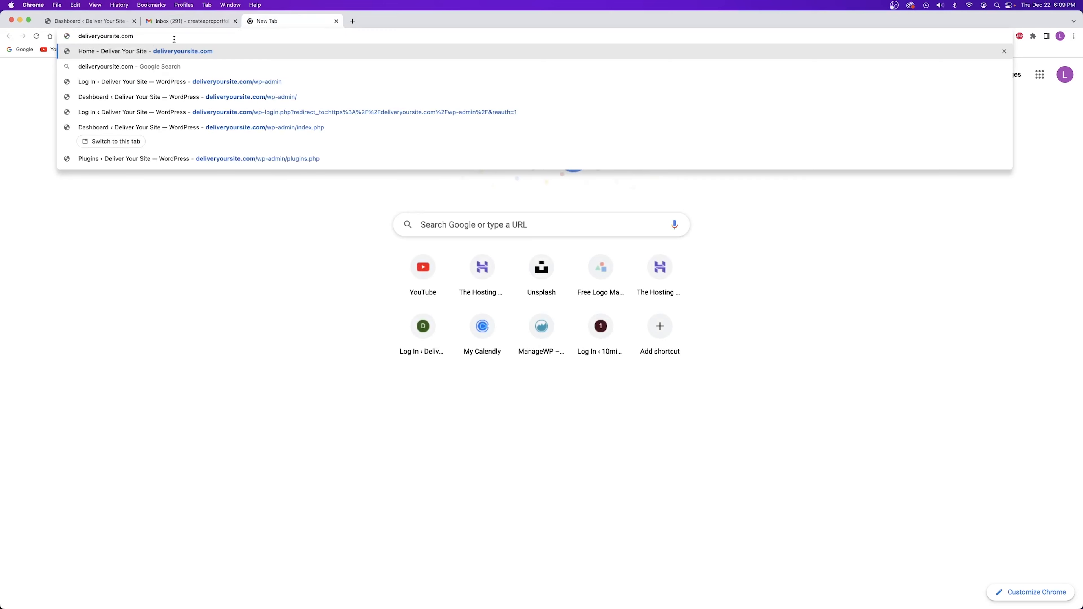
type("/wp-admin")
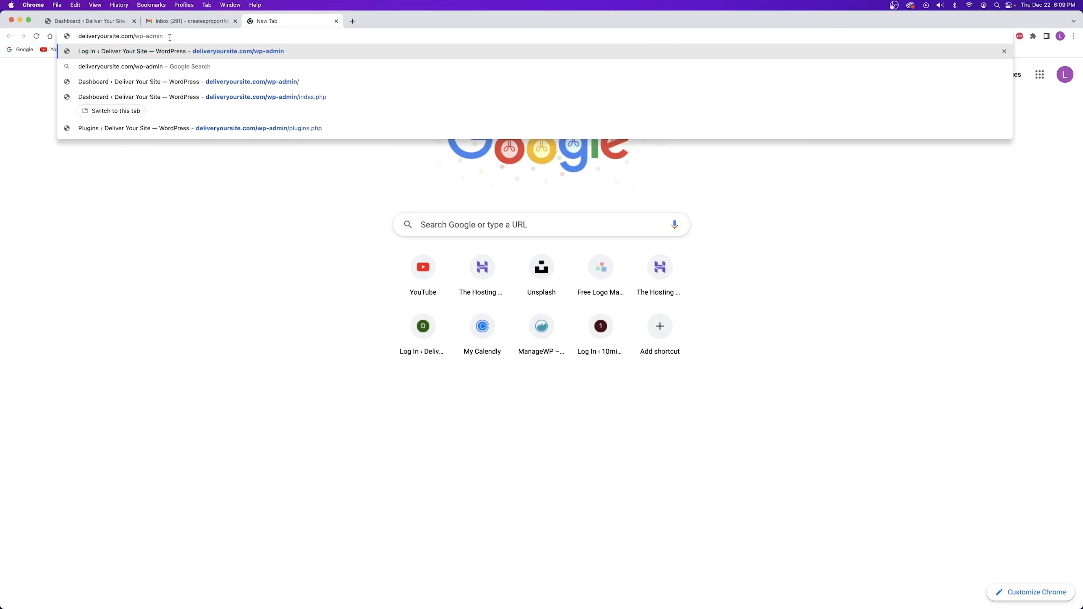
key("Return")
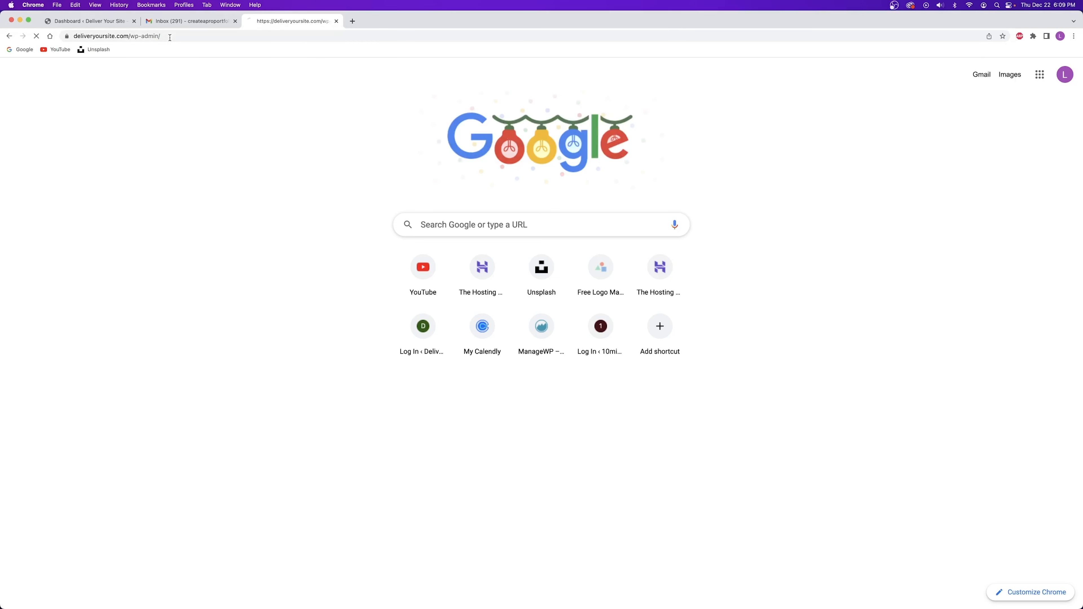
left_click(81, 23)
left_click(308, 20)
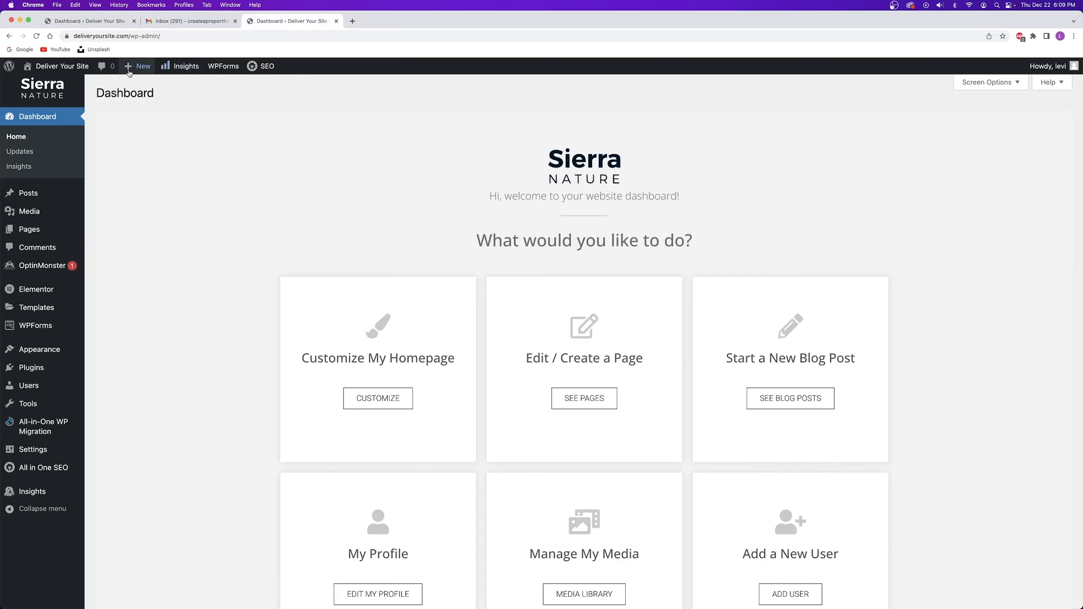
left_click(337, 21)
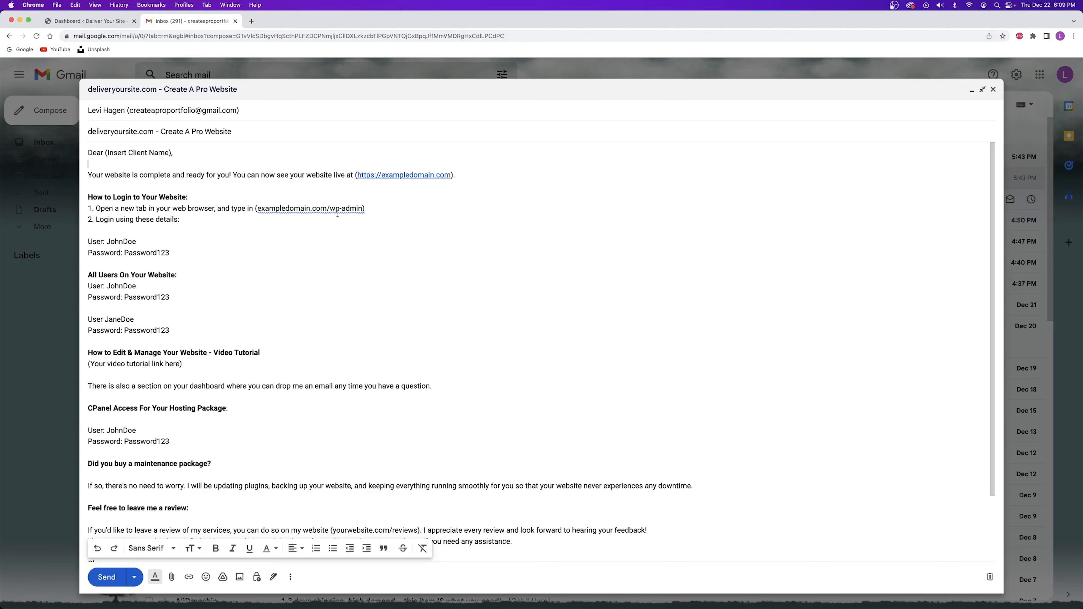
Review the draft's All Users On Your Website login lines and video tutorial placeholder.
double_click(124, 241)
left_click(147, 251)
scroll(131, 236, "down", 3)
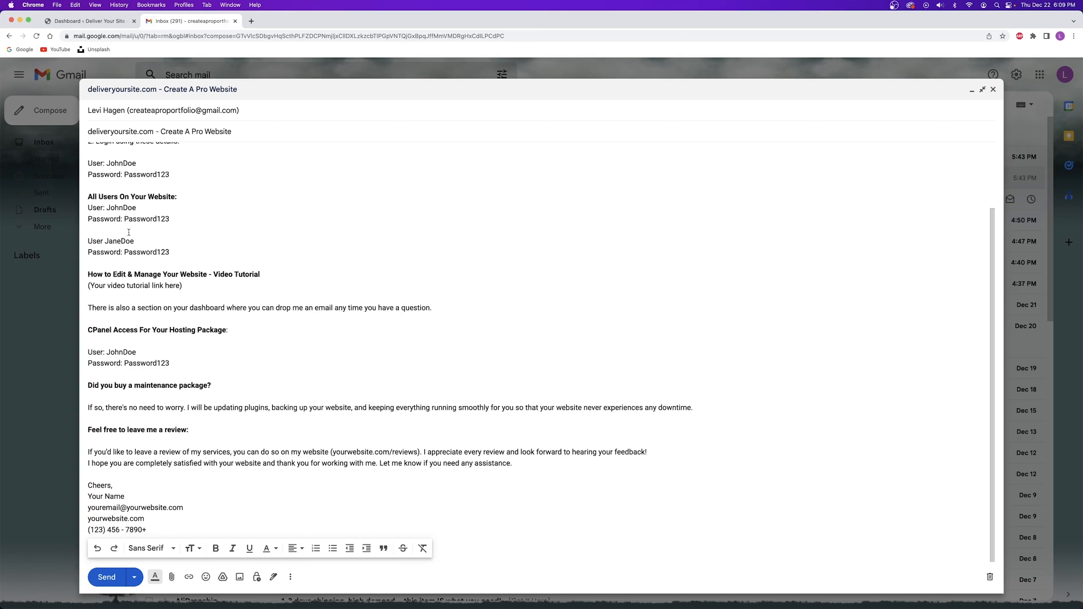
left_click_drag(83, 193, 178, 196)
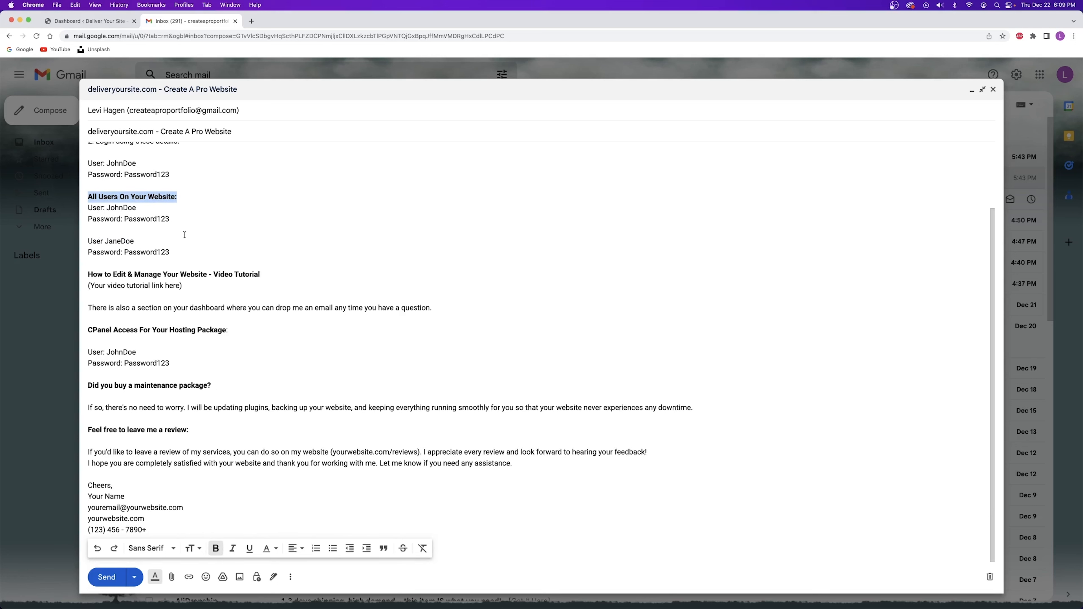
left_click(143, 208)
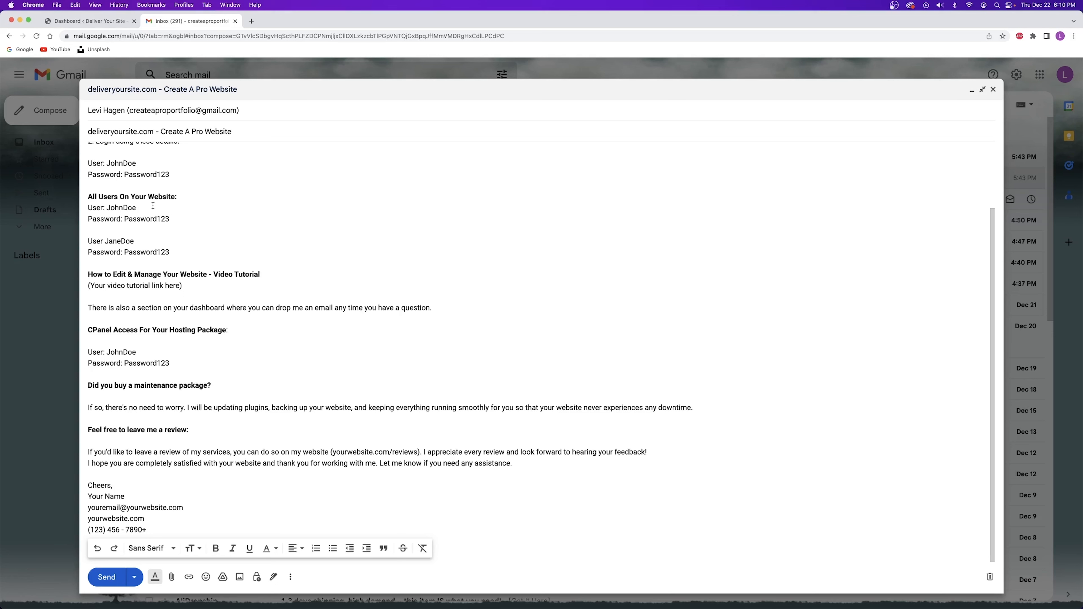
left_click_drag(89, 209, 137, 209)
left_click_drag(93, 241, 165, 254)
left_click(165, 253)
left_click_drag(183, 286, 87, 285)
left_click(126, 286)
Scroll the WordPress dashboard to Need some help? and check the developer contact e-mail.
left_click(87, 21)
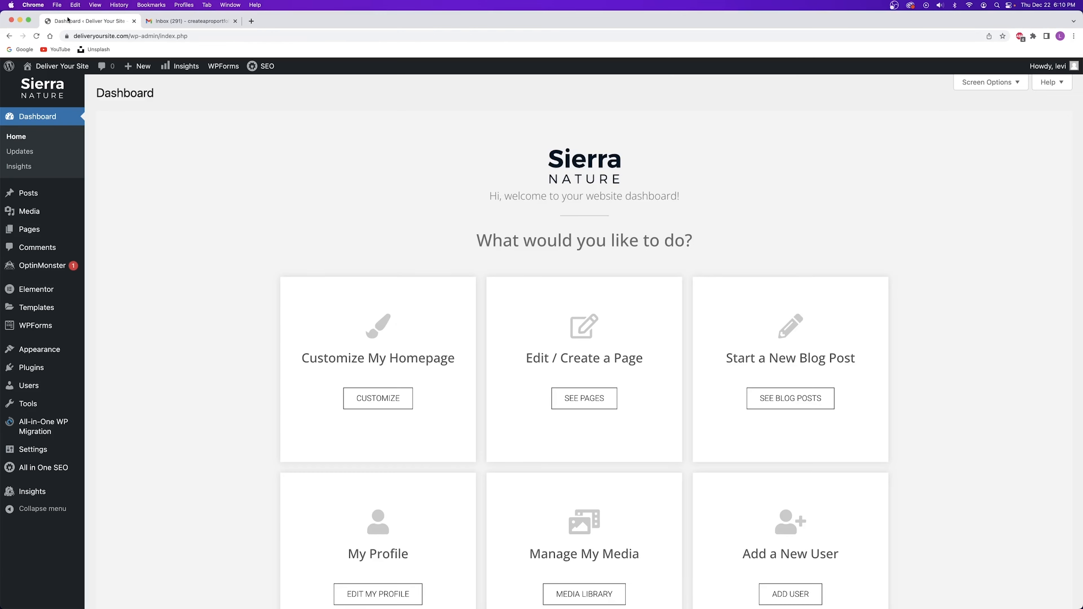
scroll(533, 401, "down", 8)
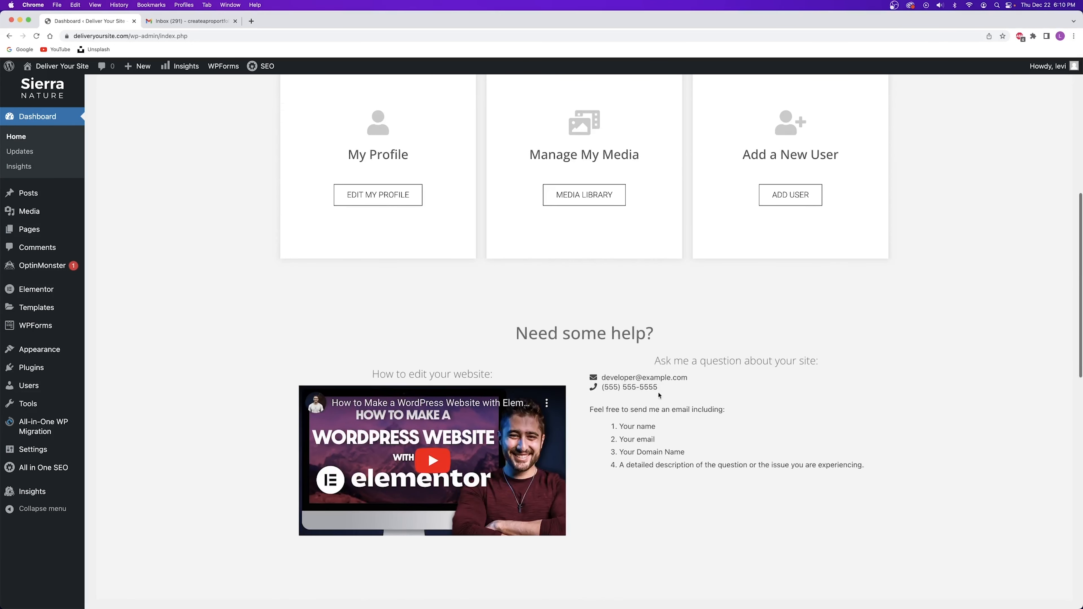
left_click_drag(605, 378, 696, 379)
left_click(695, 385)
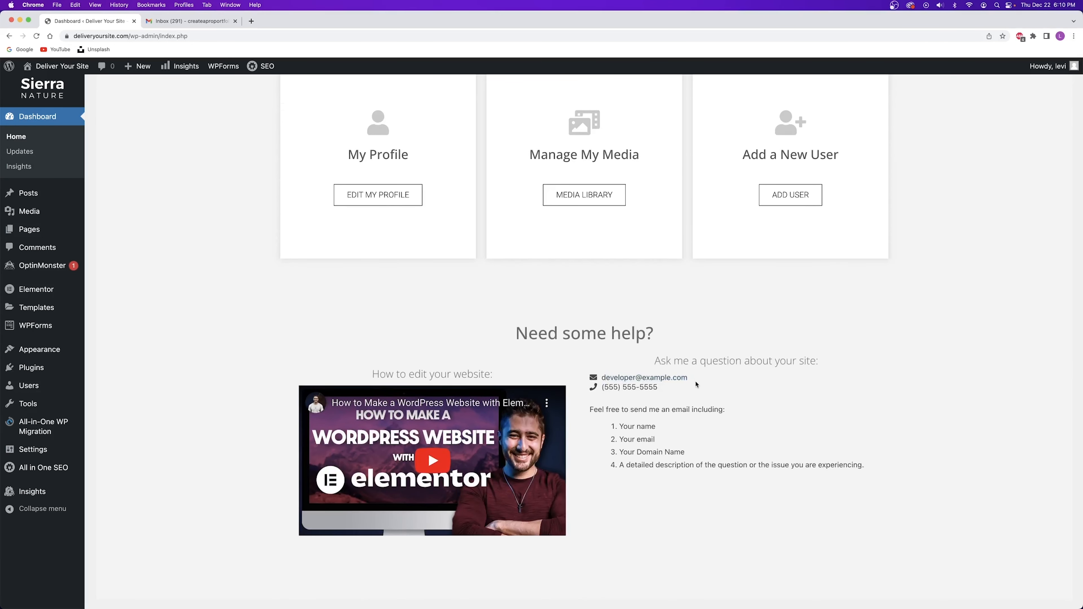